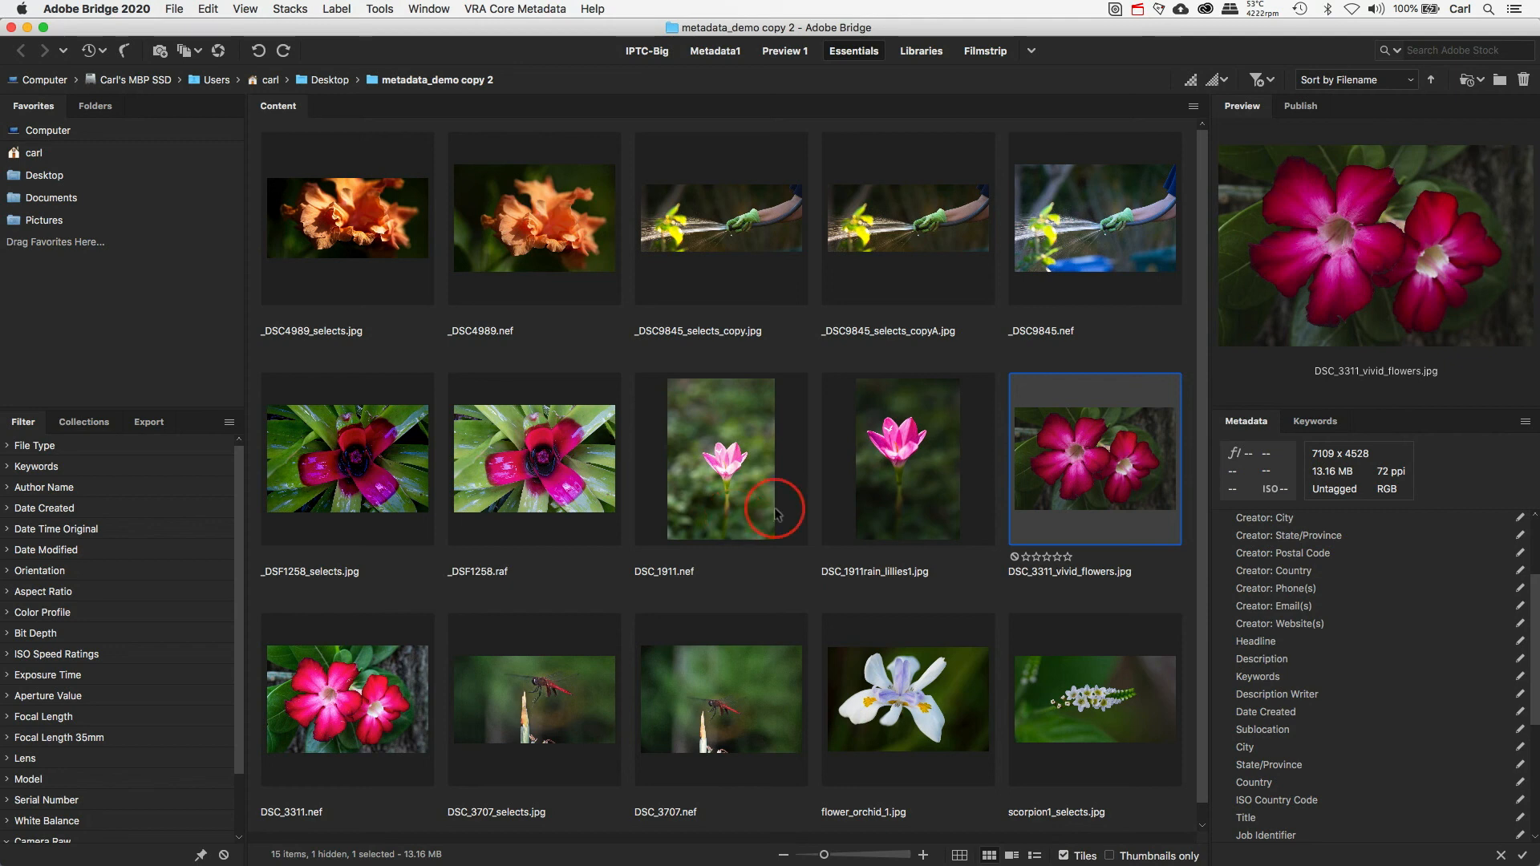
# Switch to the Metadata1 workspace and look through the metadata sections and IPTC Core fields of DSC_3311_vivid_flowers.jpg.
pyautogui.click(712, 51)
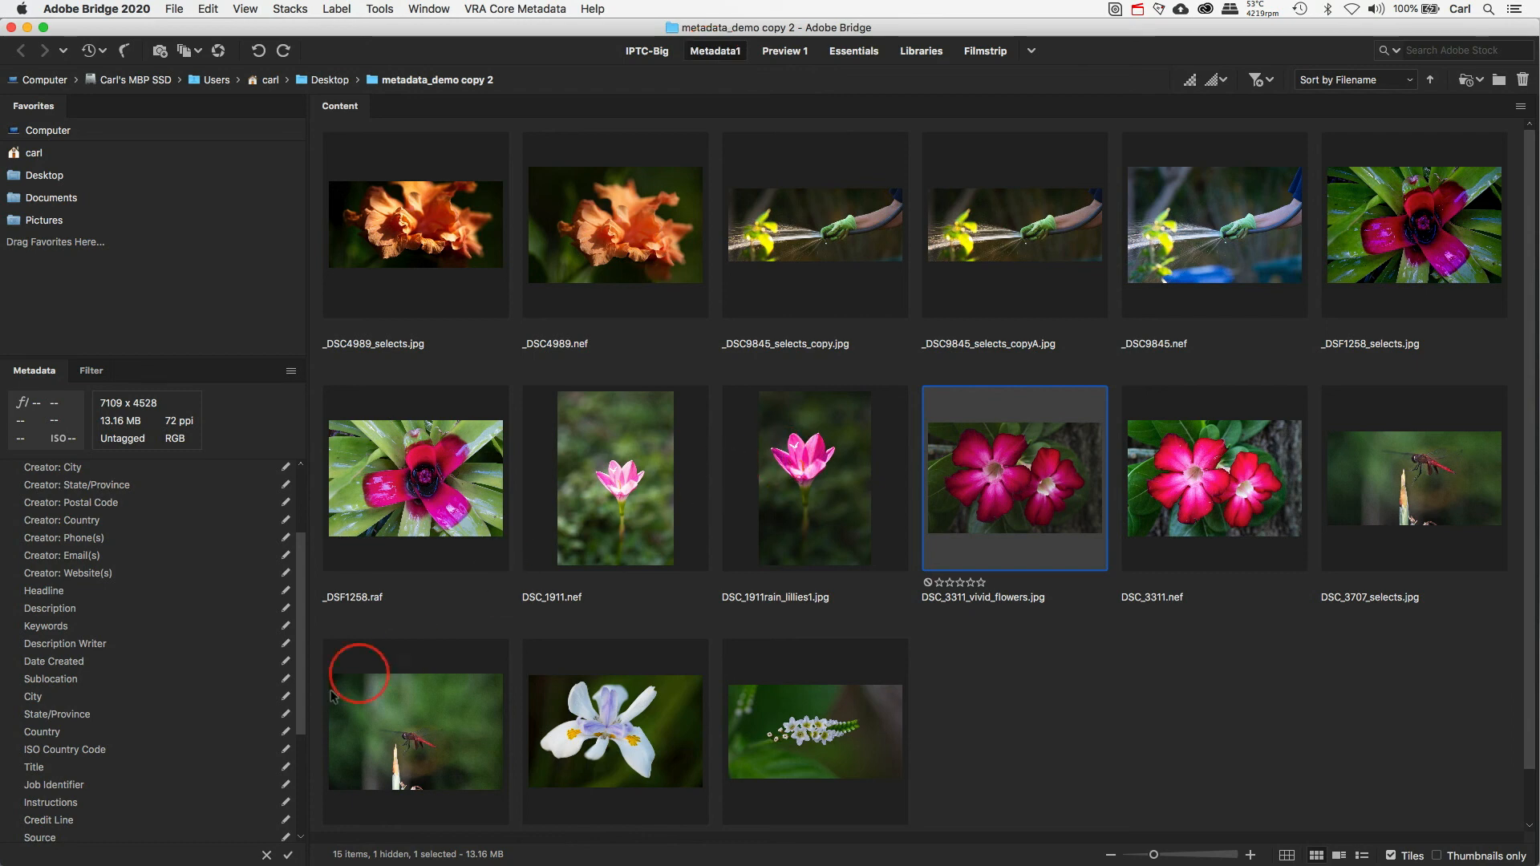
pyautogui.scroll(5, 303, 596)
pyautogui.scroll(-5, 303, 597)
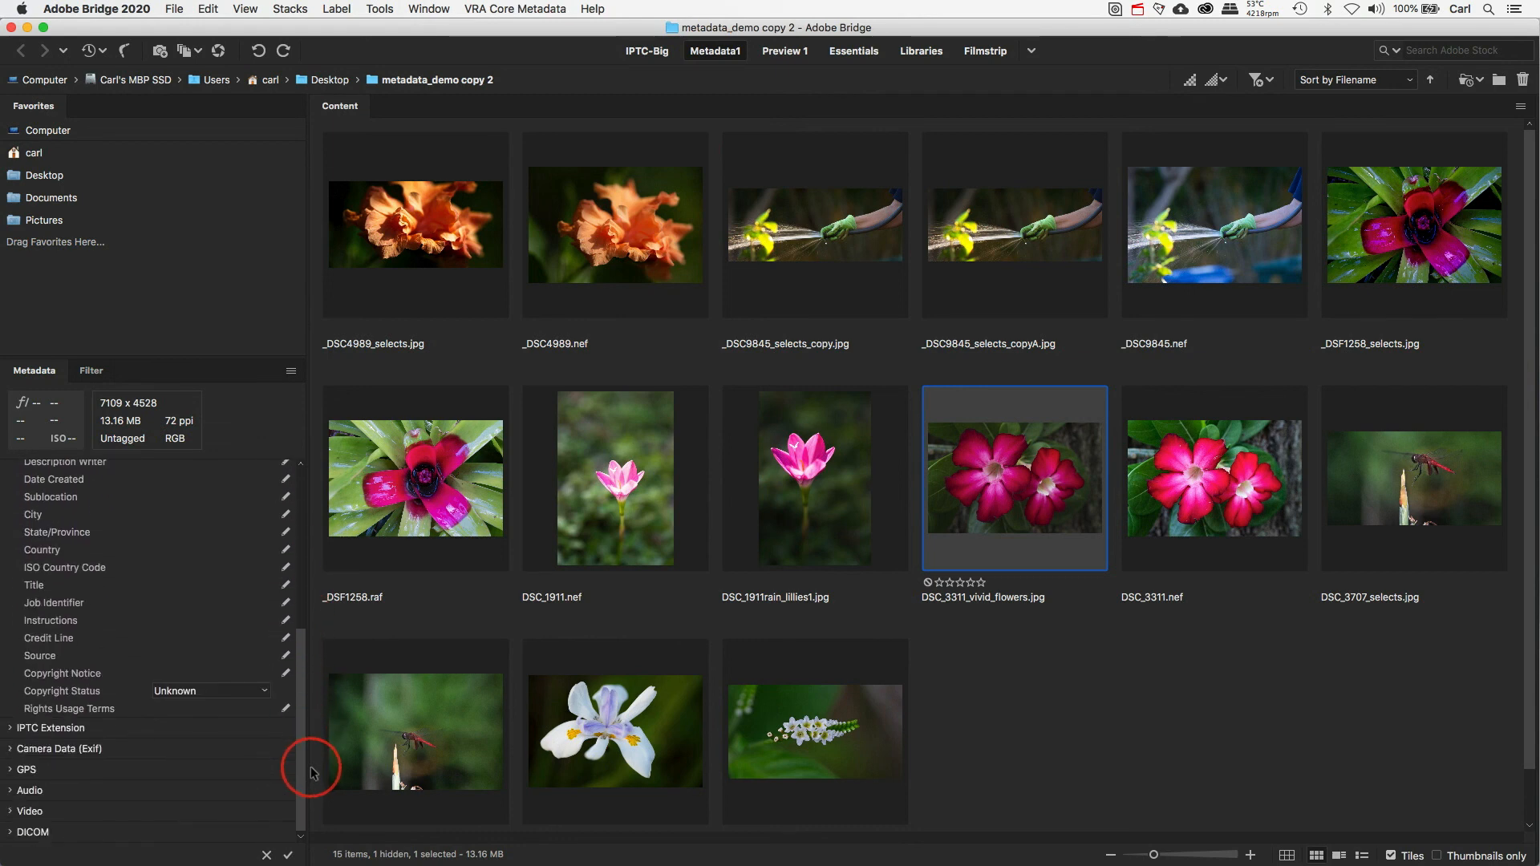
pyautogui.scroll(4, 293, 702)
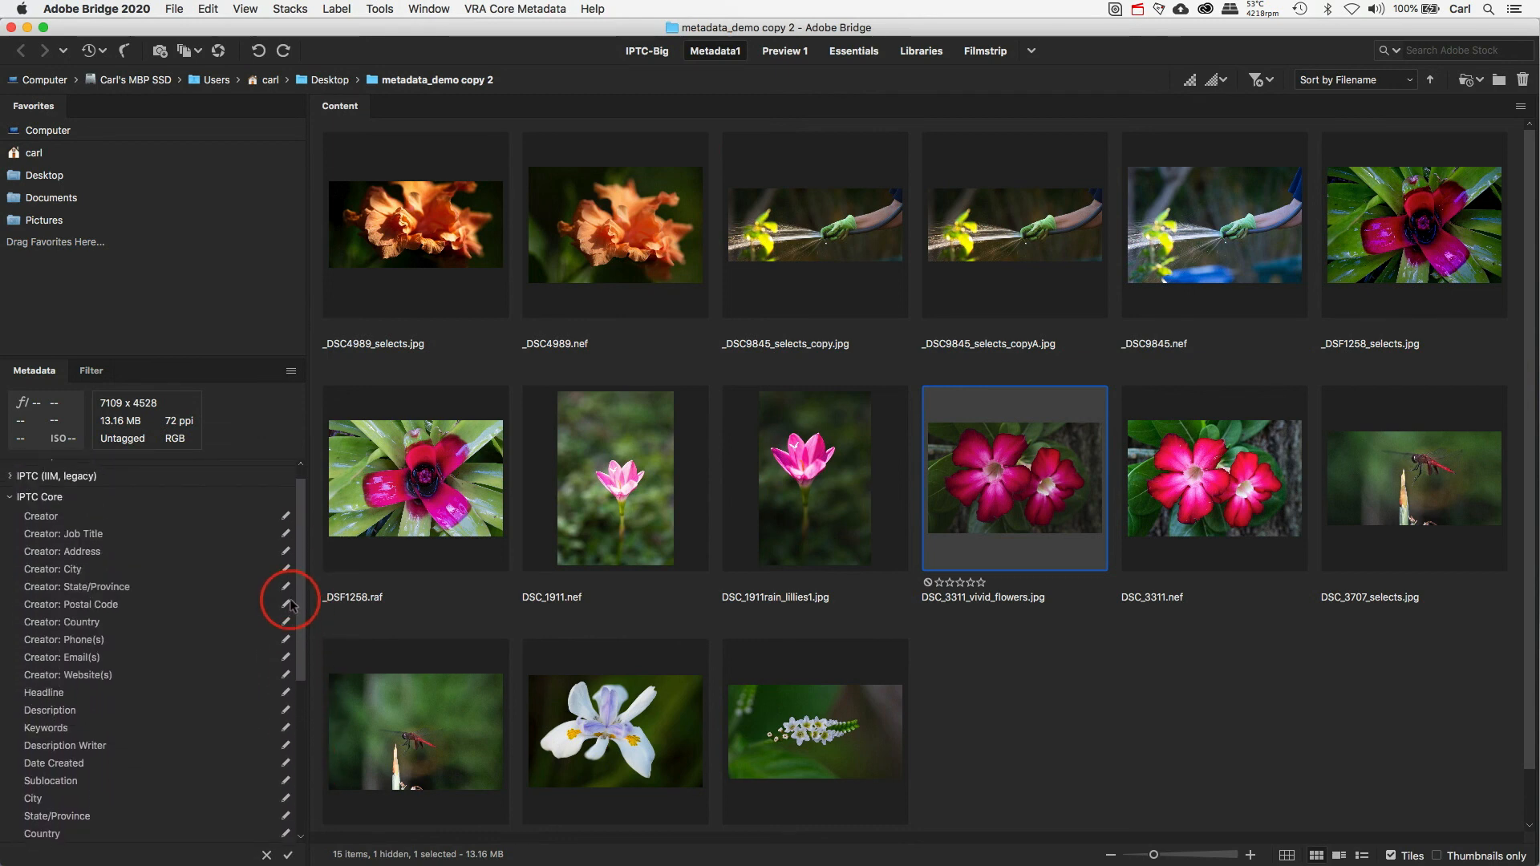
pyautogui.scroll(1, 302, 549)
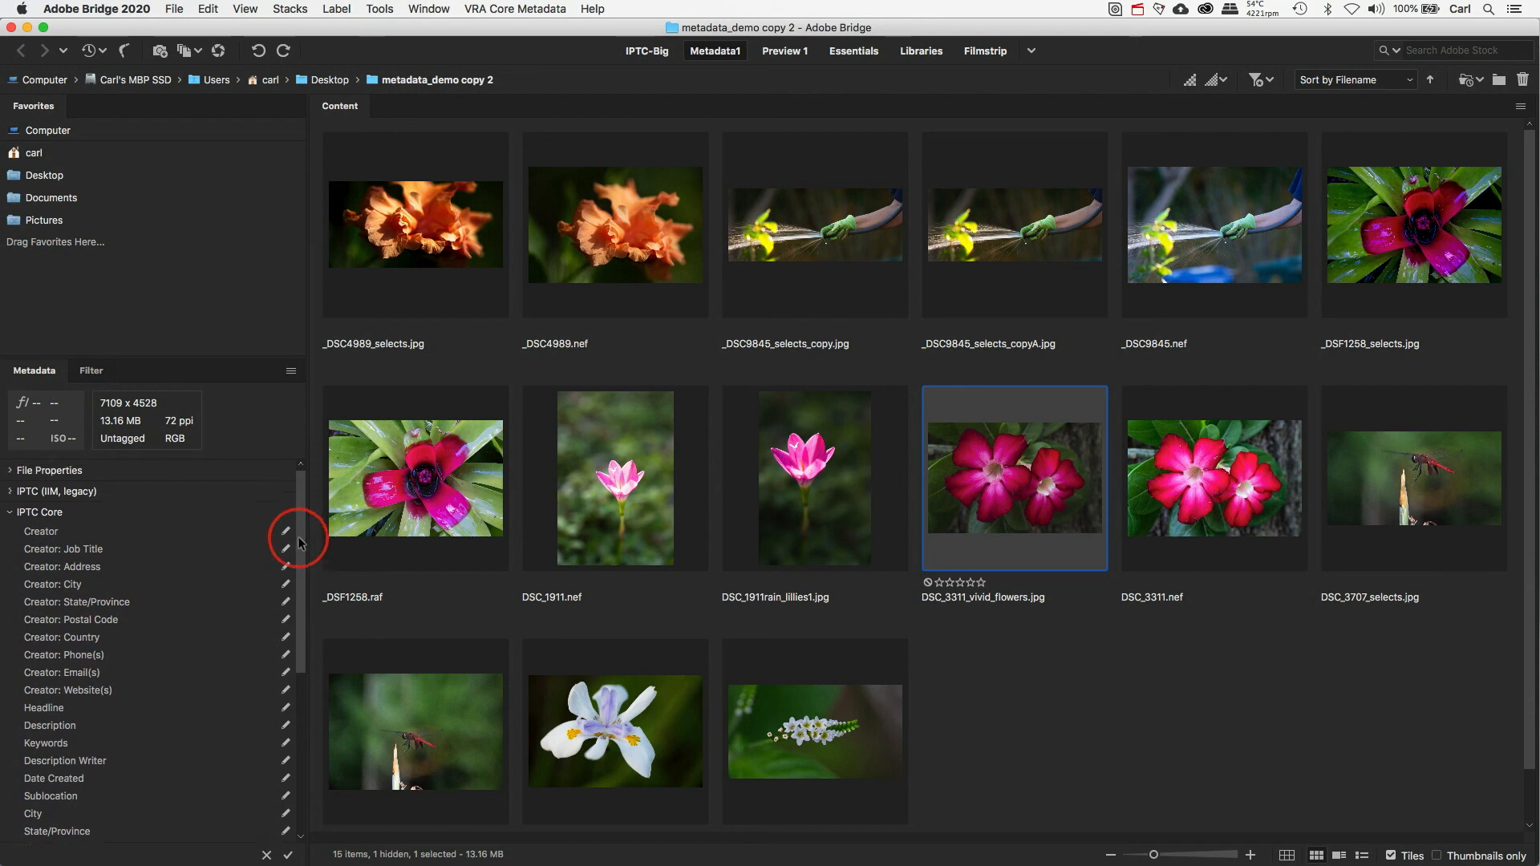
pyautogui.click(11, 471)
pyautogui.click(11, 471)
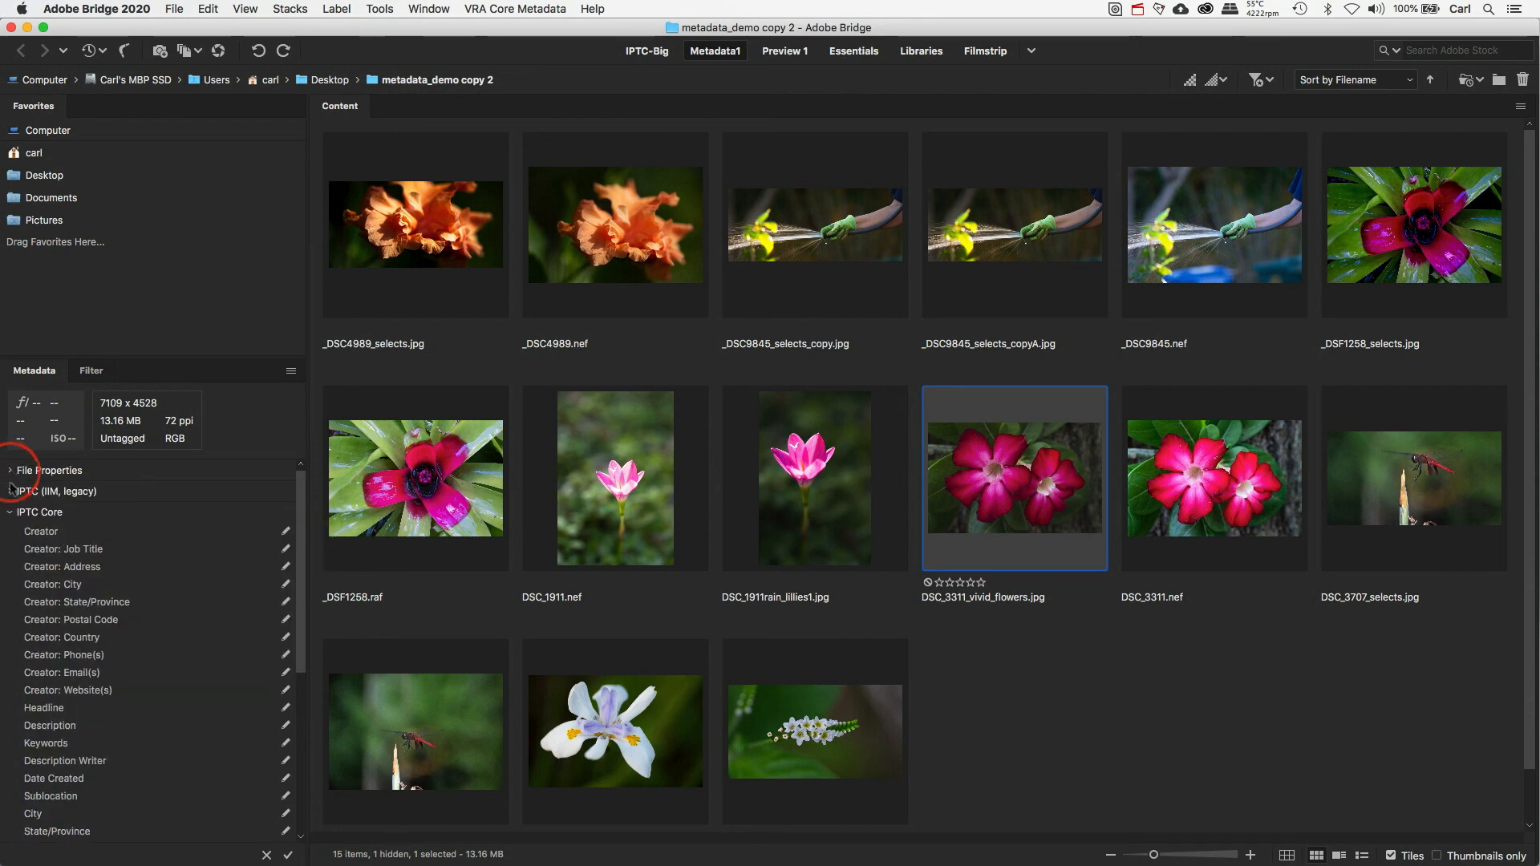
pyautogui.moveTo(300, 541); pyautogui.dragTo(305, 582)
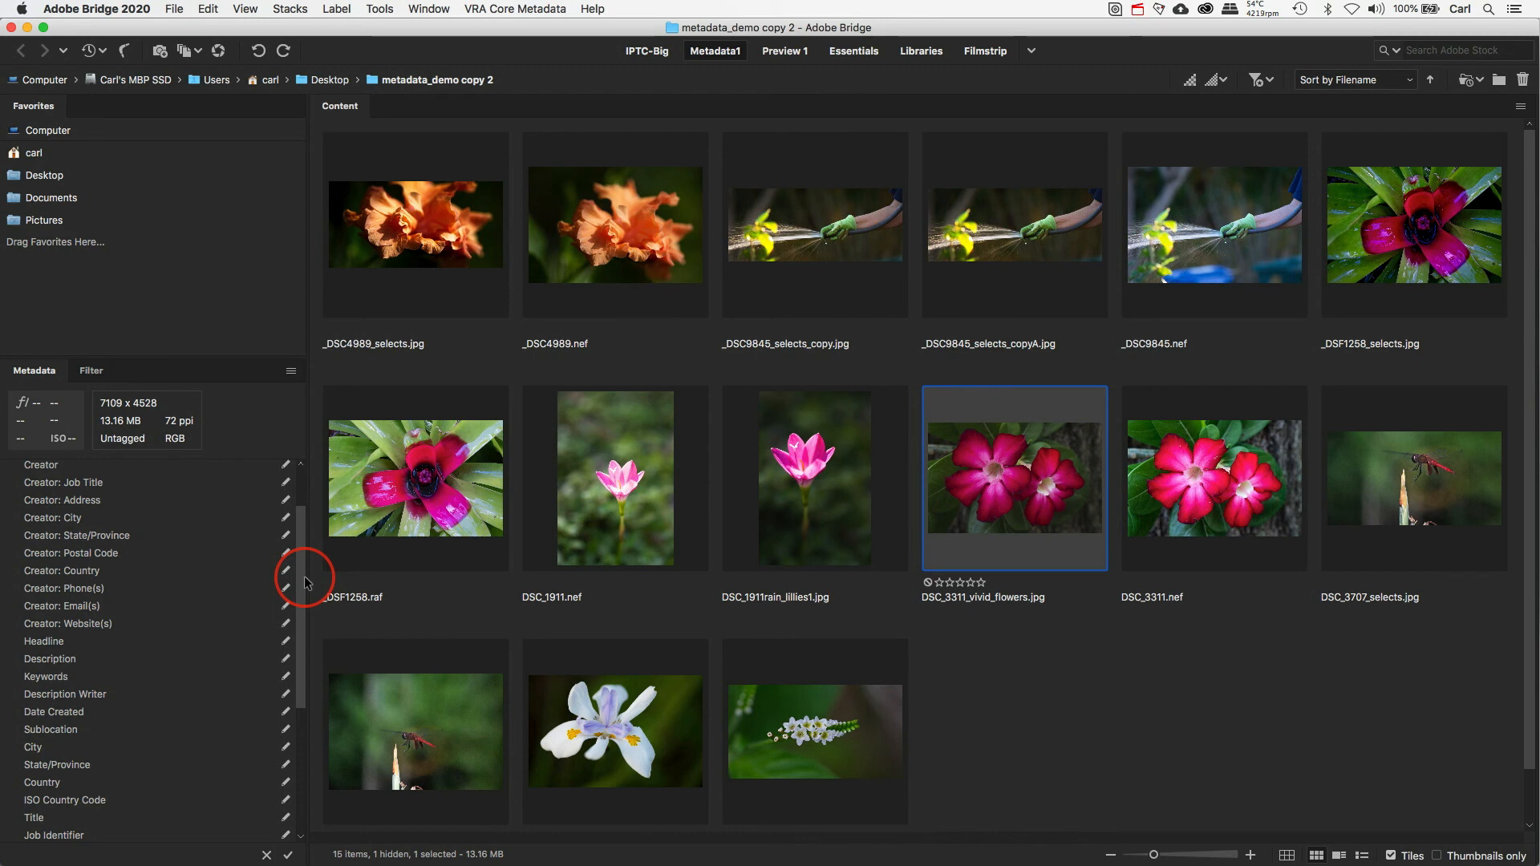
# Replace the metadata of all images except the two DSC_3311 and two DSC_3707 files, using the joe_photographer_template_with_from JPG template.
pyautogui.press('super+a')
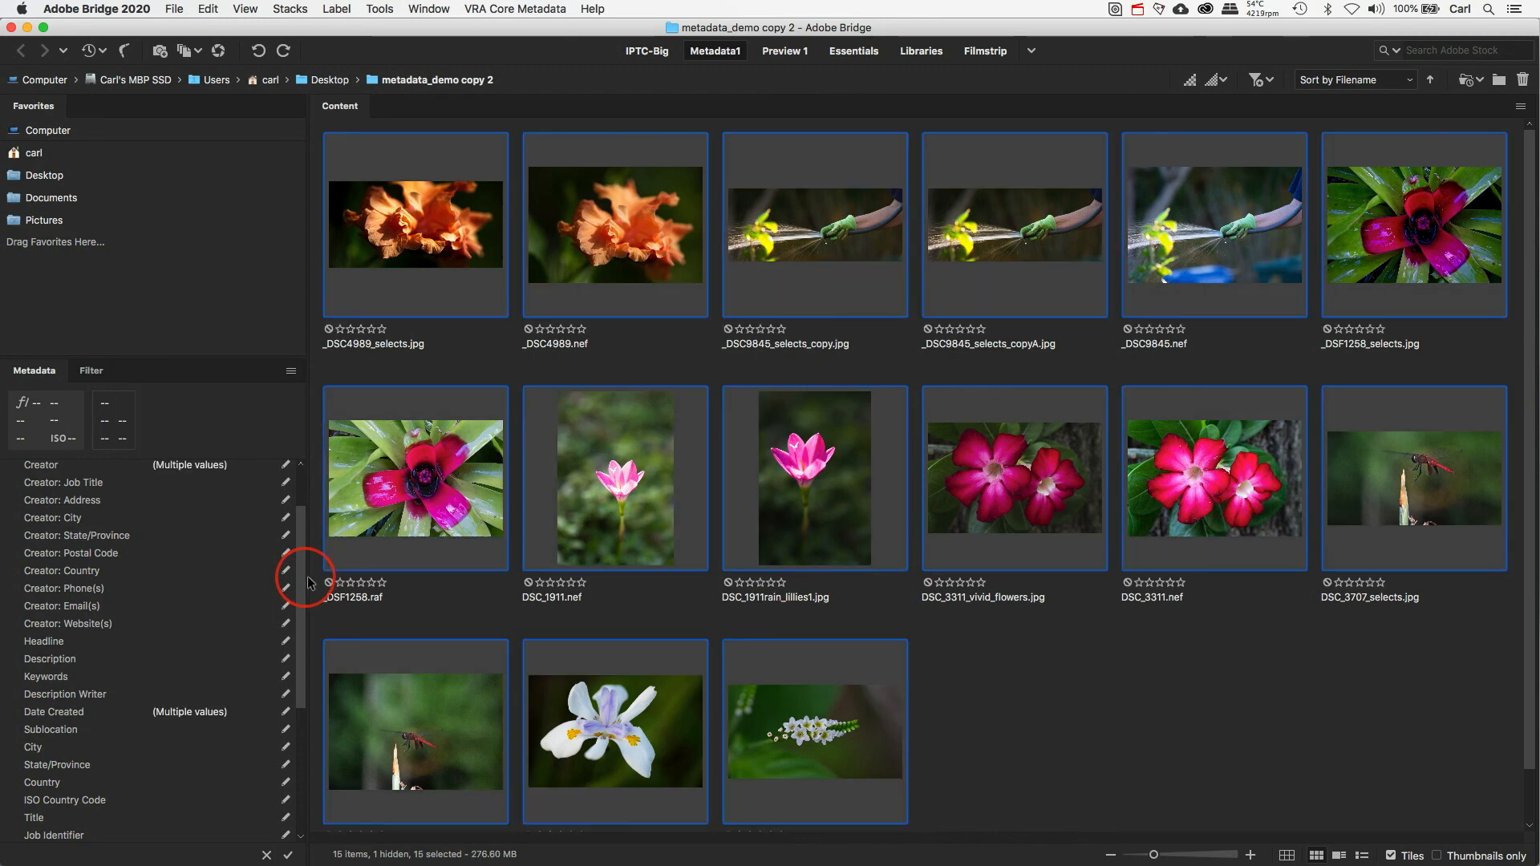
pyautogui.keyDown('super'); pyautogui.click(1023, 523); pyautogui.keyUp('super')
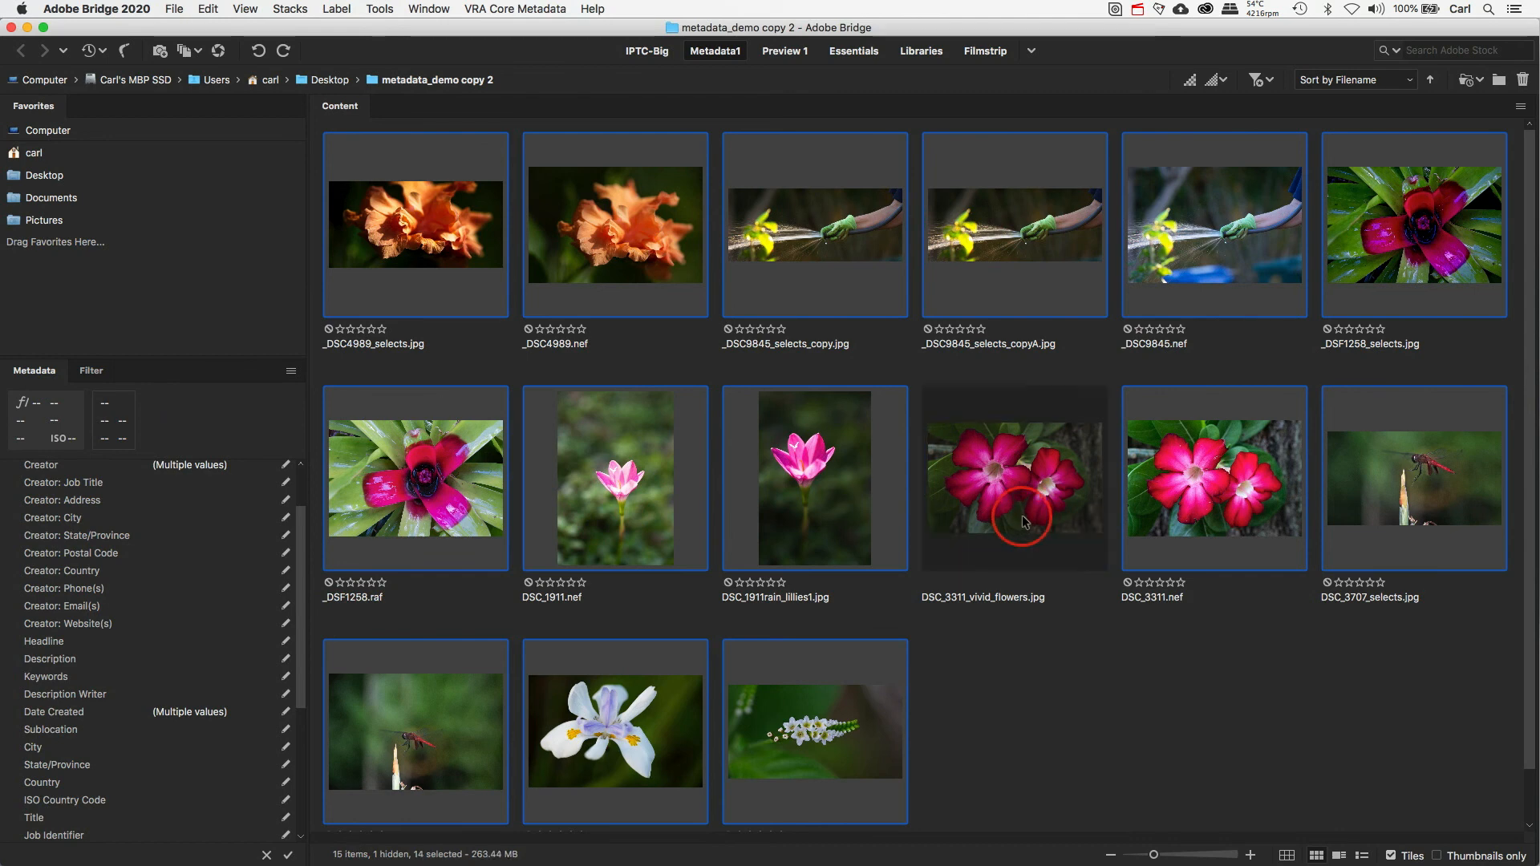
pyautogui.keyDown('super'); pyautogui.click(1167, 504); pyautogui.keyUp('super')
pyautogui.keyDown('super'); pyautogui.click(1372, 506); pyautogui.keyUp('super')
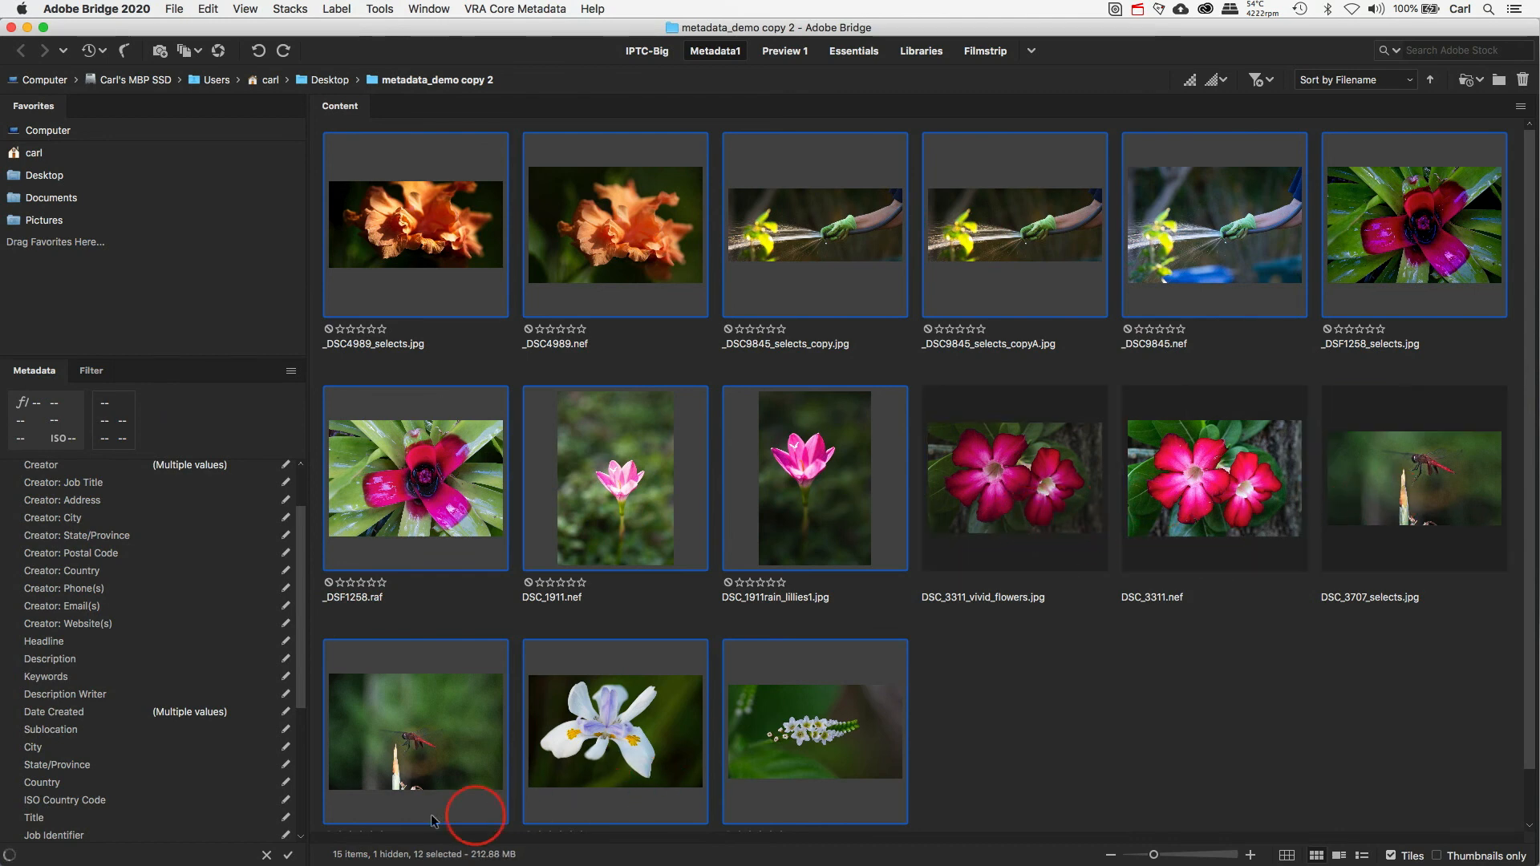
pyautogui.keyDown('super'); pyautogui.click(416, 779); pyautogui.keyUp('super')
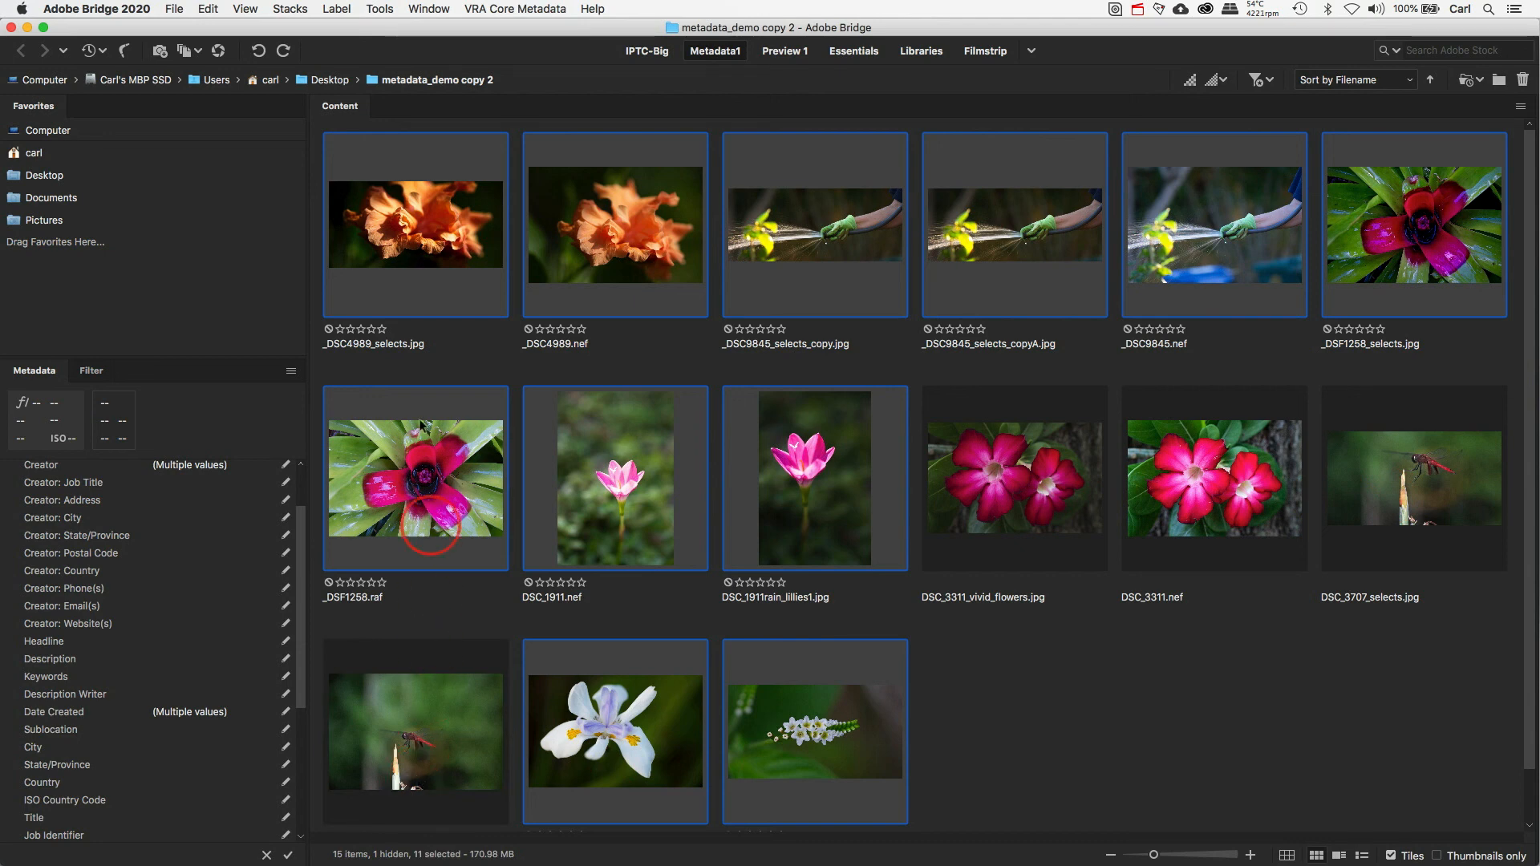
pyautogui.click(381, 9)
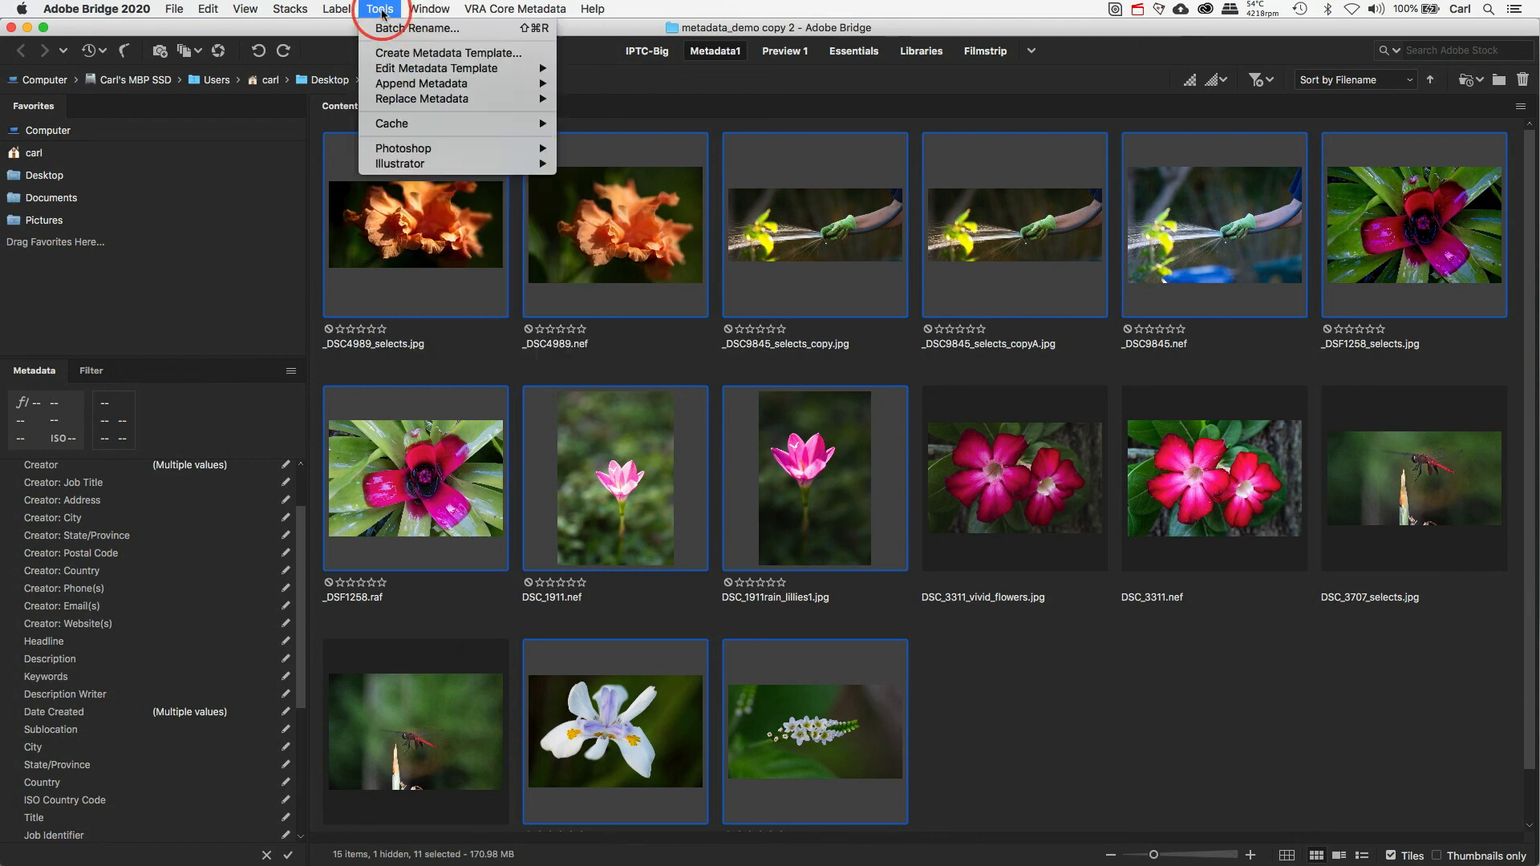
pyautogui.moveTo(393, 99)
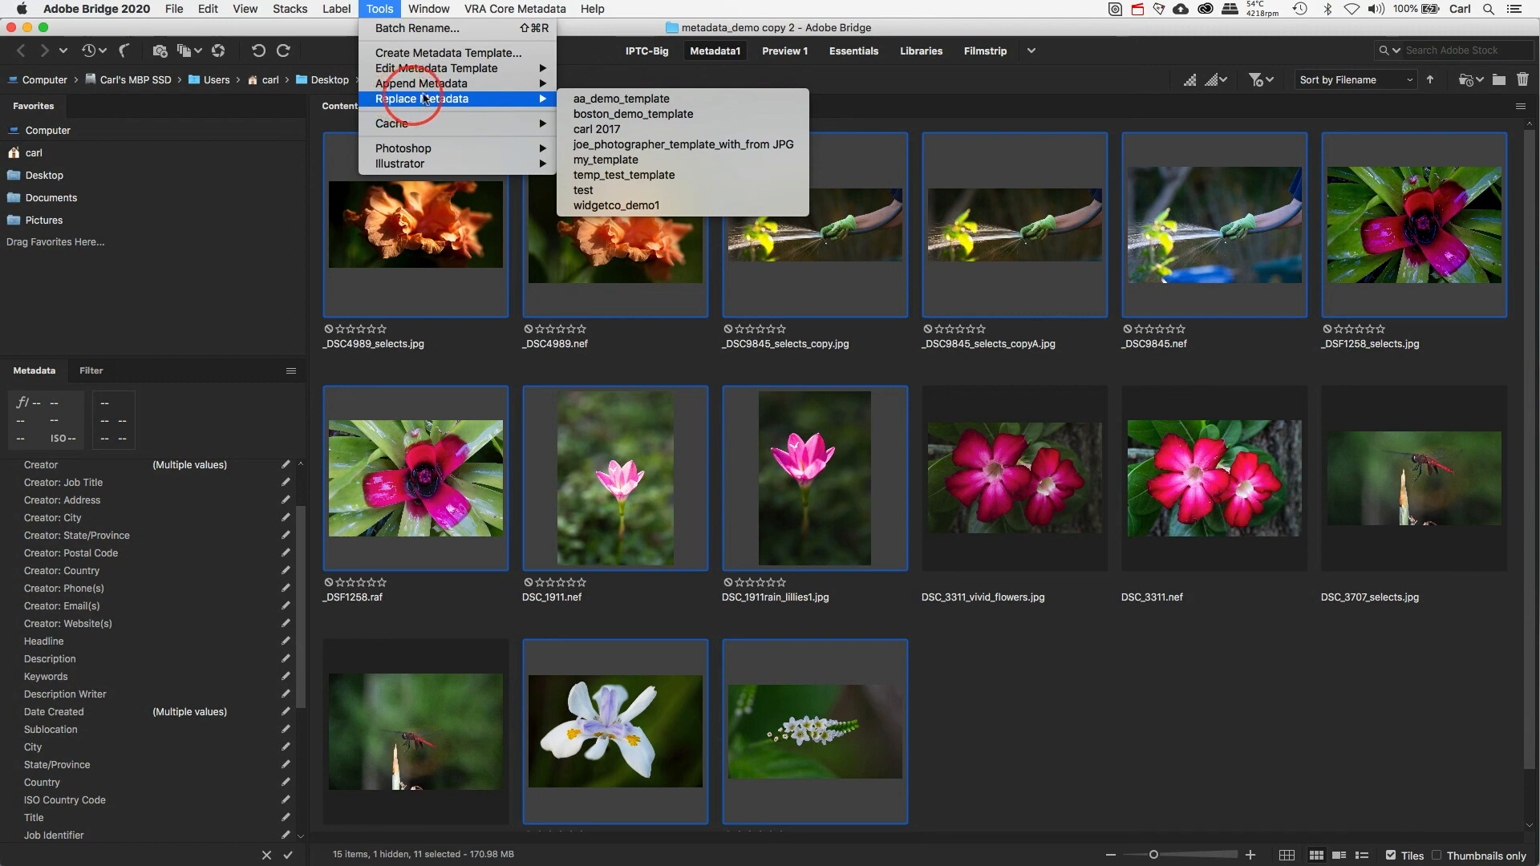
pyautogui.moveTo(482, 83)
pyautogui.moveTo(530, 98)
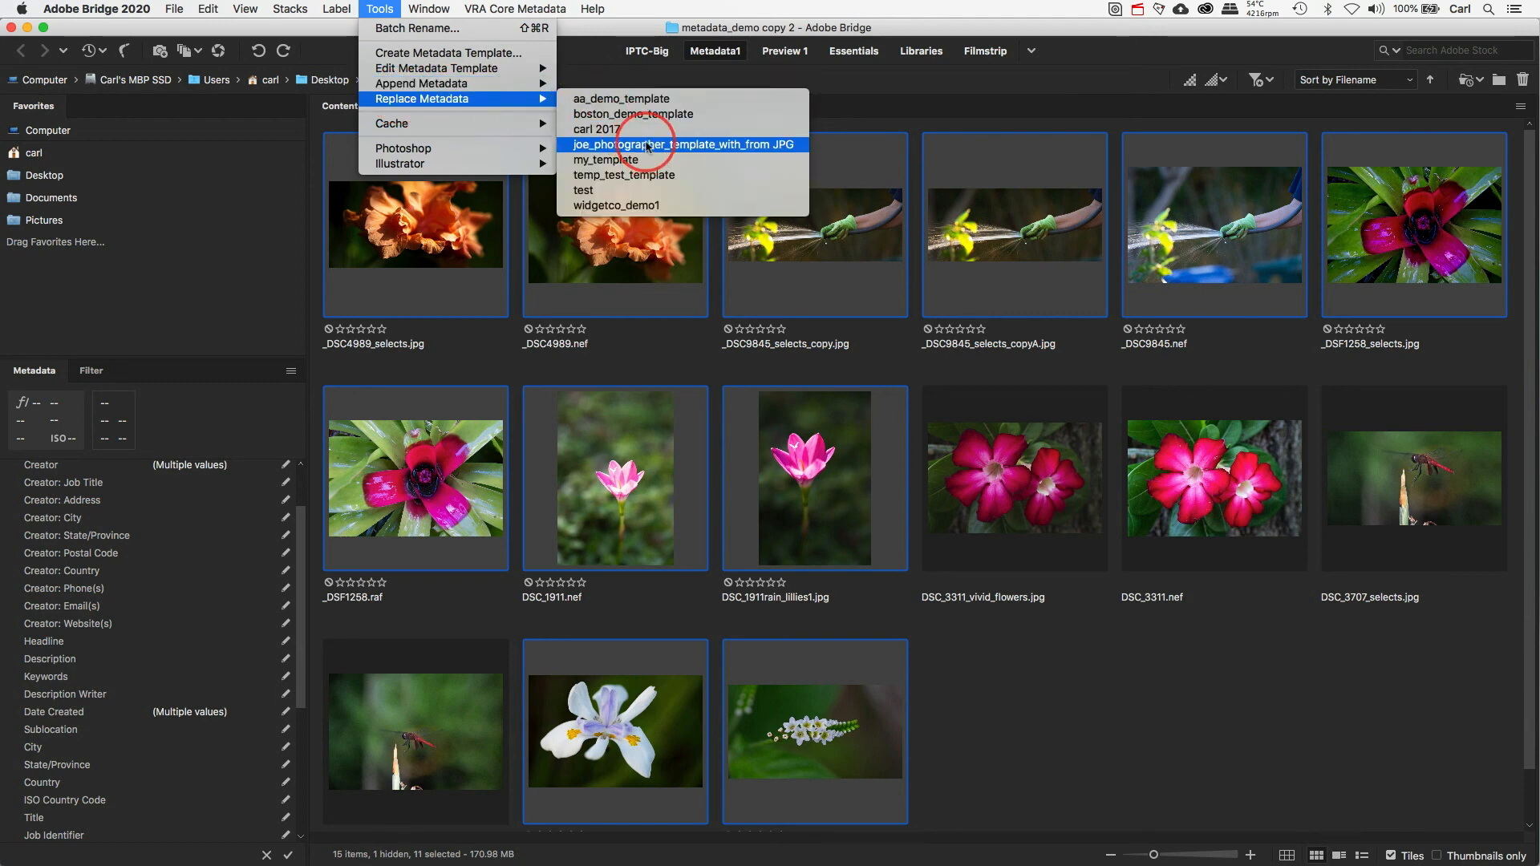
pyautogui.click(647, 145)
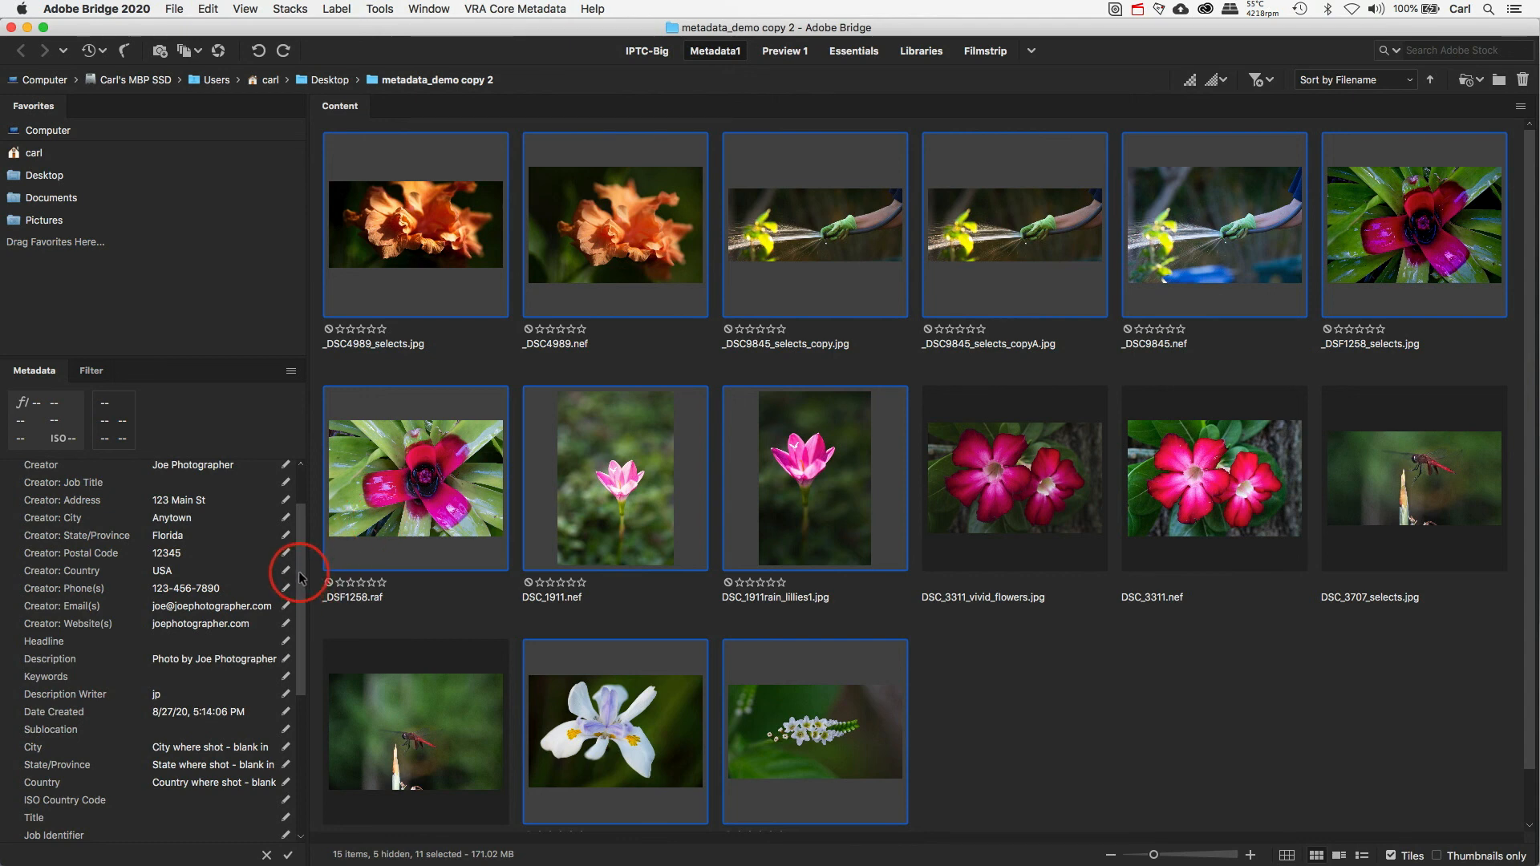
# Check the IPTC Core fields across several individual images, including DSC_3311_vivid_flowers.jpg, _DSC9845_selects_copy.jpg and DSC_1911.nef.
pyautogui.moveTo(299, 578)
pyautogui.mouseDown()
pyautogui.moveTo(299, 544)
pyautogui.moveTo(299, 710)
pyautogui.moveTo(303, 586)
pyautogui.mouseUp()
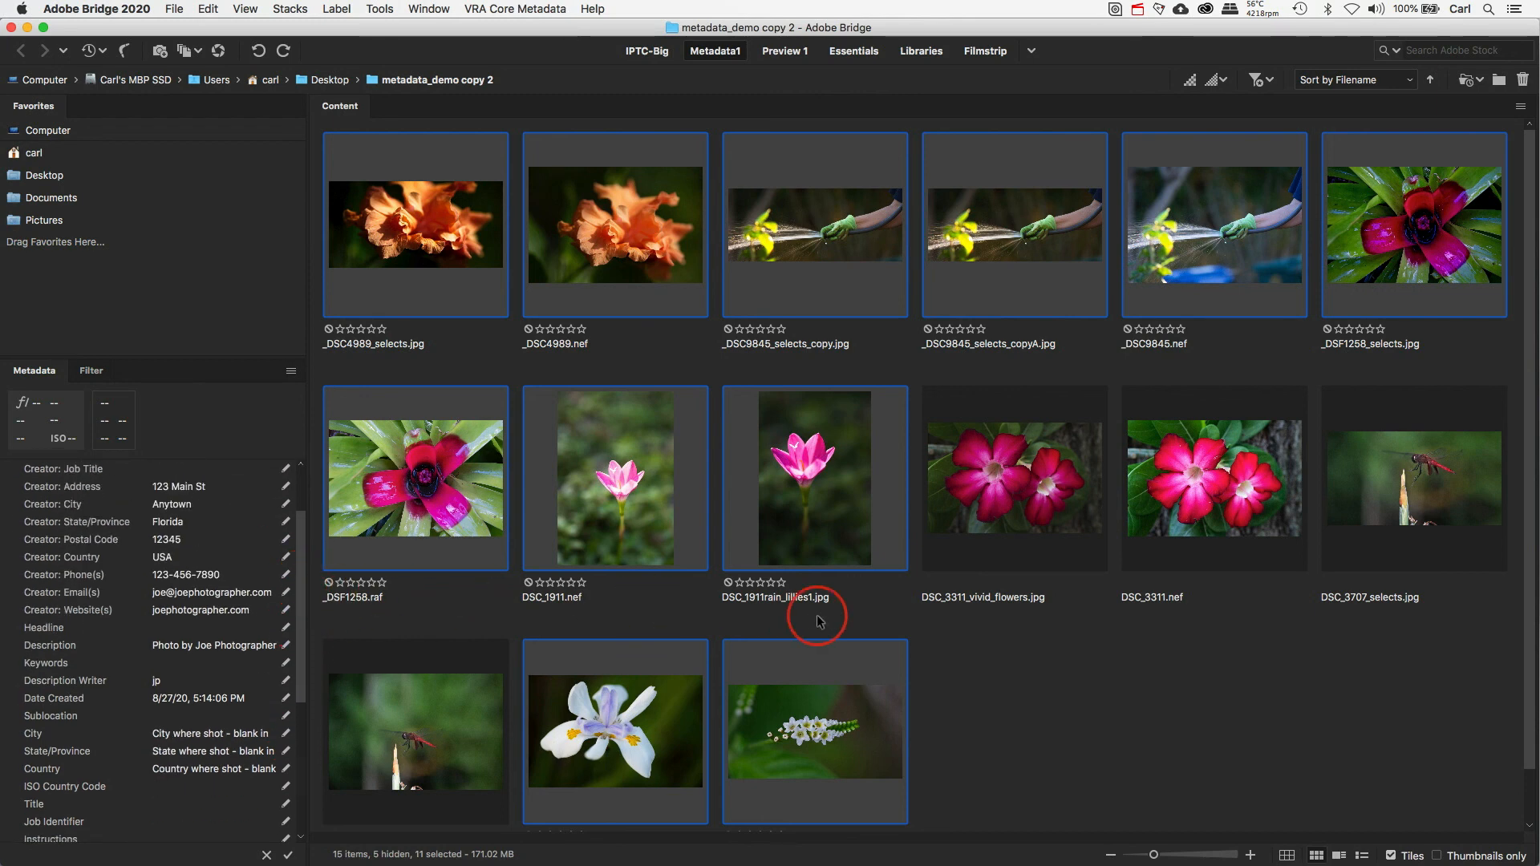
pyautogui.click(1030, 509)
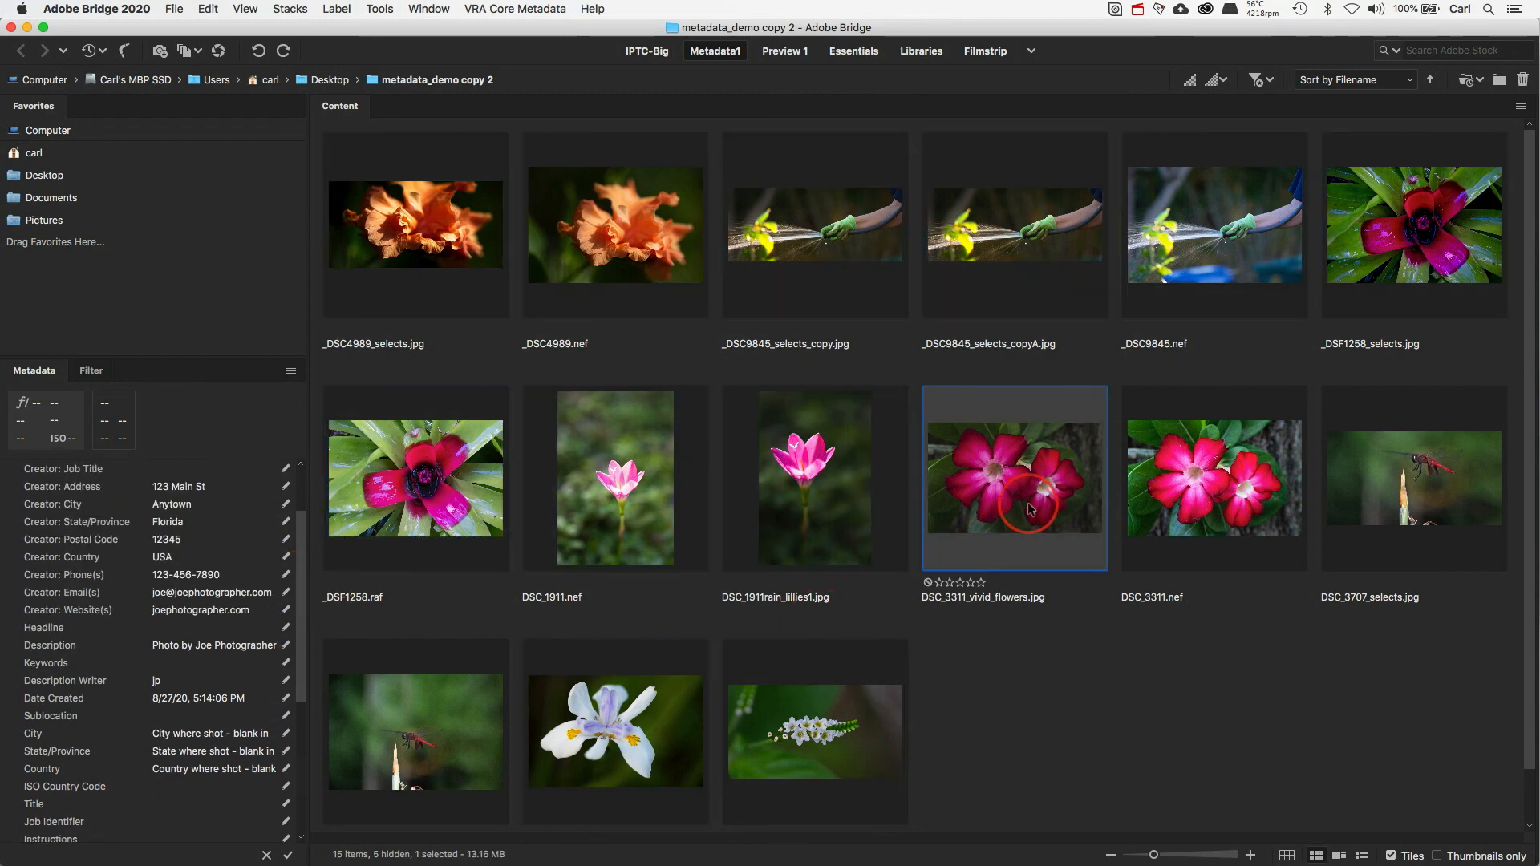
pyautogui.click(838, 491)
pyautogui.click(820, 236)
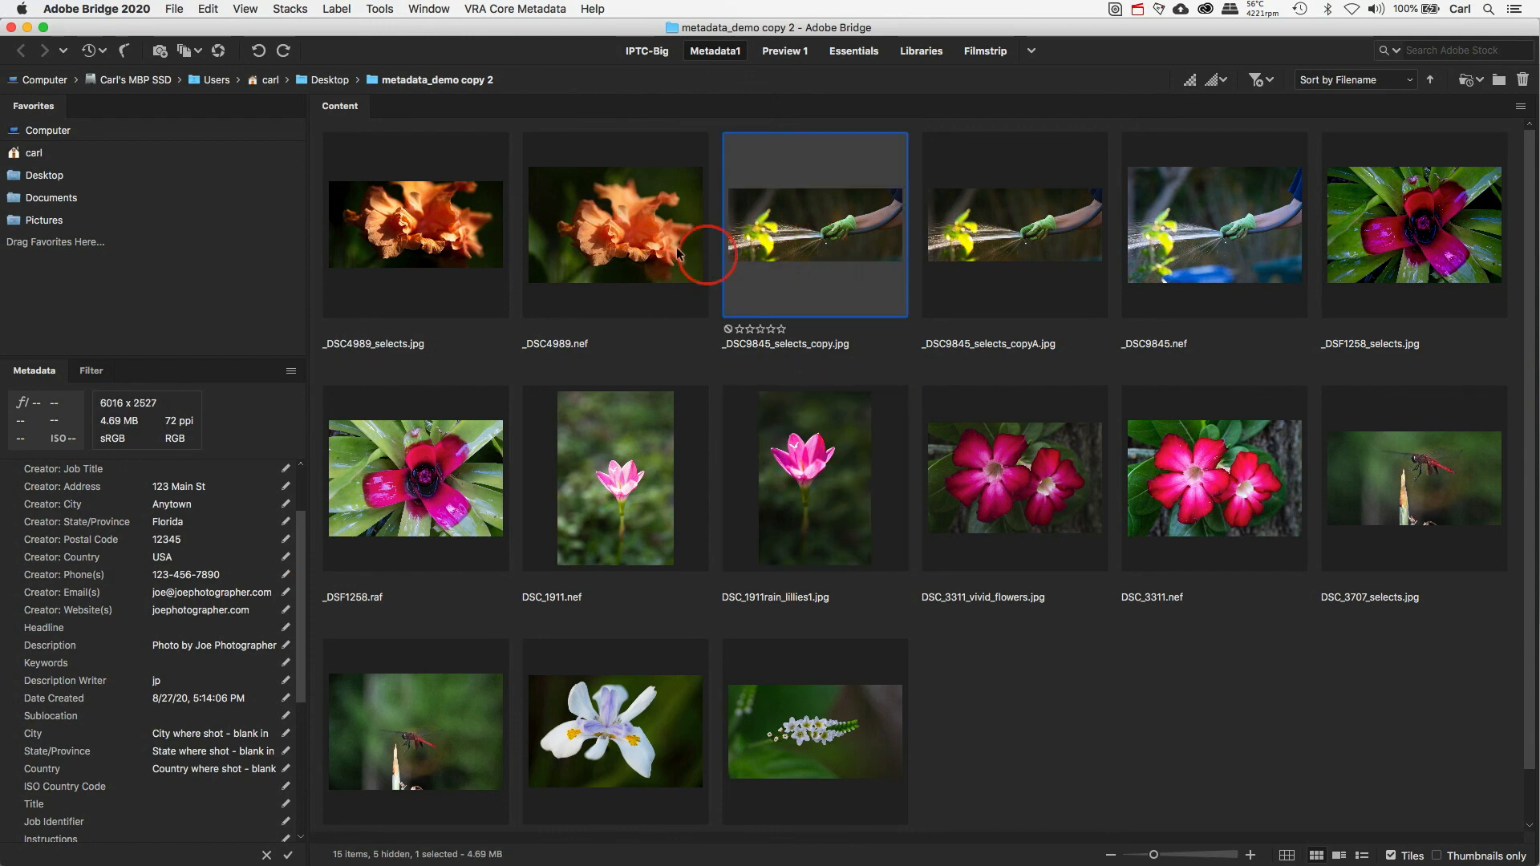
pyautogui.click(644, 227)
pyautogui.click(642, 402)
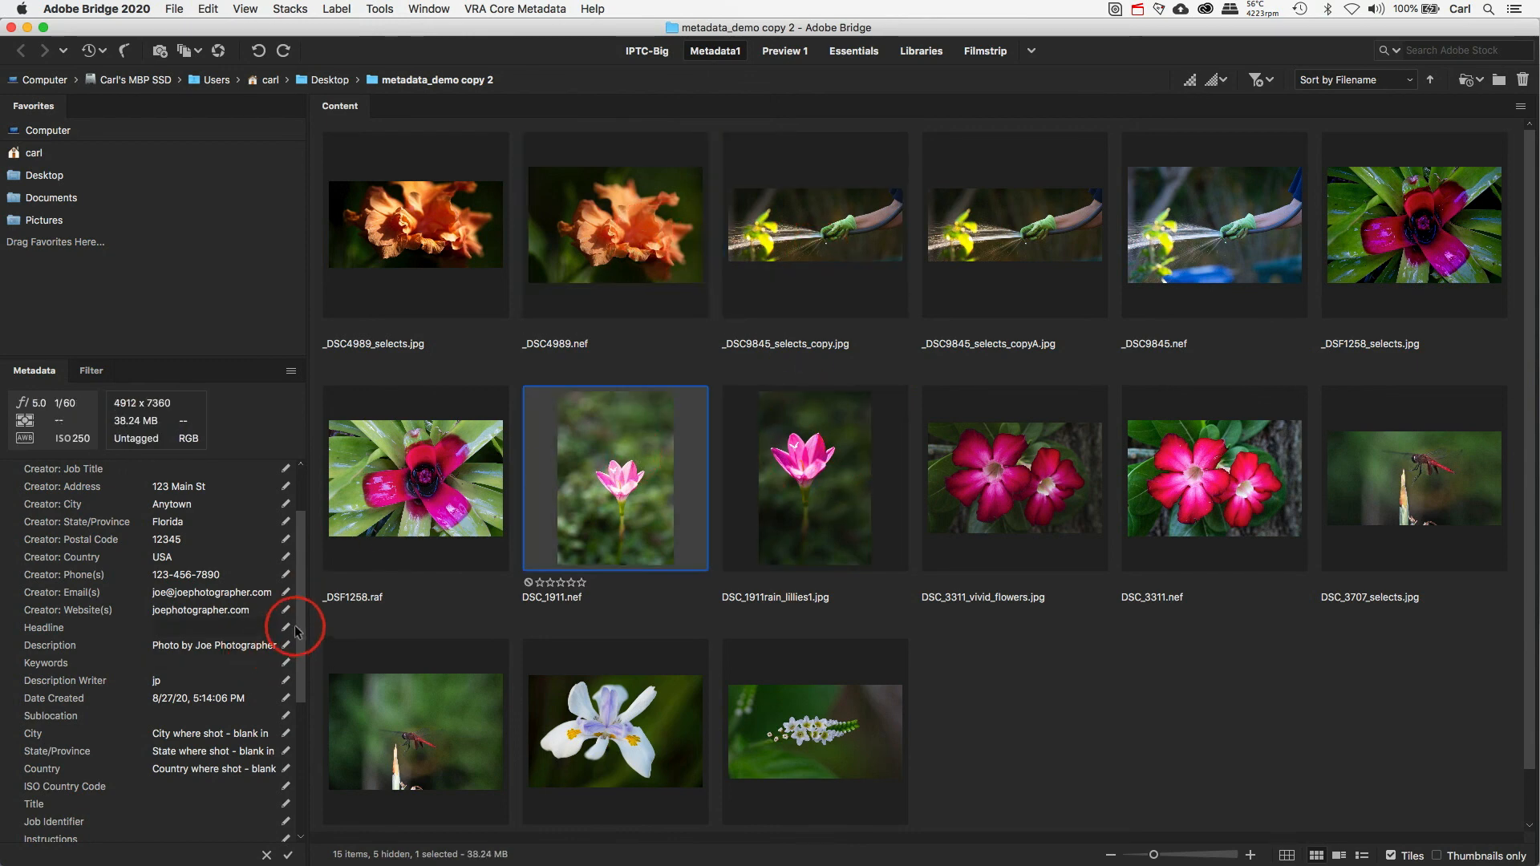
pyautogui.moveTo(303, 632); pyautogui.dragTo(295, 595)
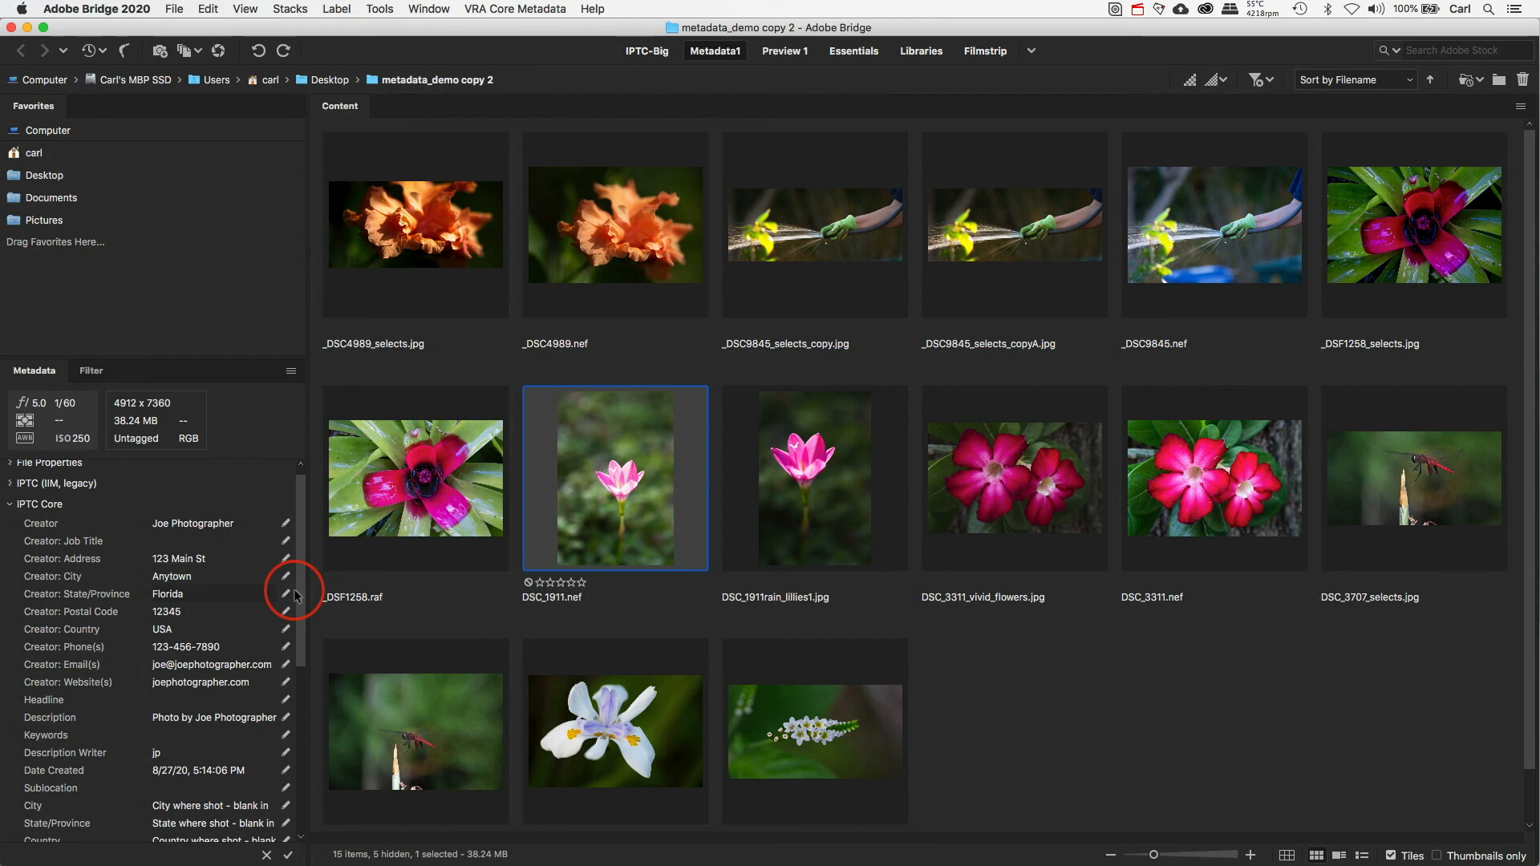
# Insert "Oranage Double Hiscus." before the photo credit in the Description of _DSC4989_selects.jpg and _DSC4989.nef.
pyautogui.click(419, 236)
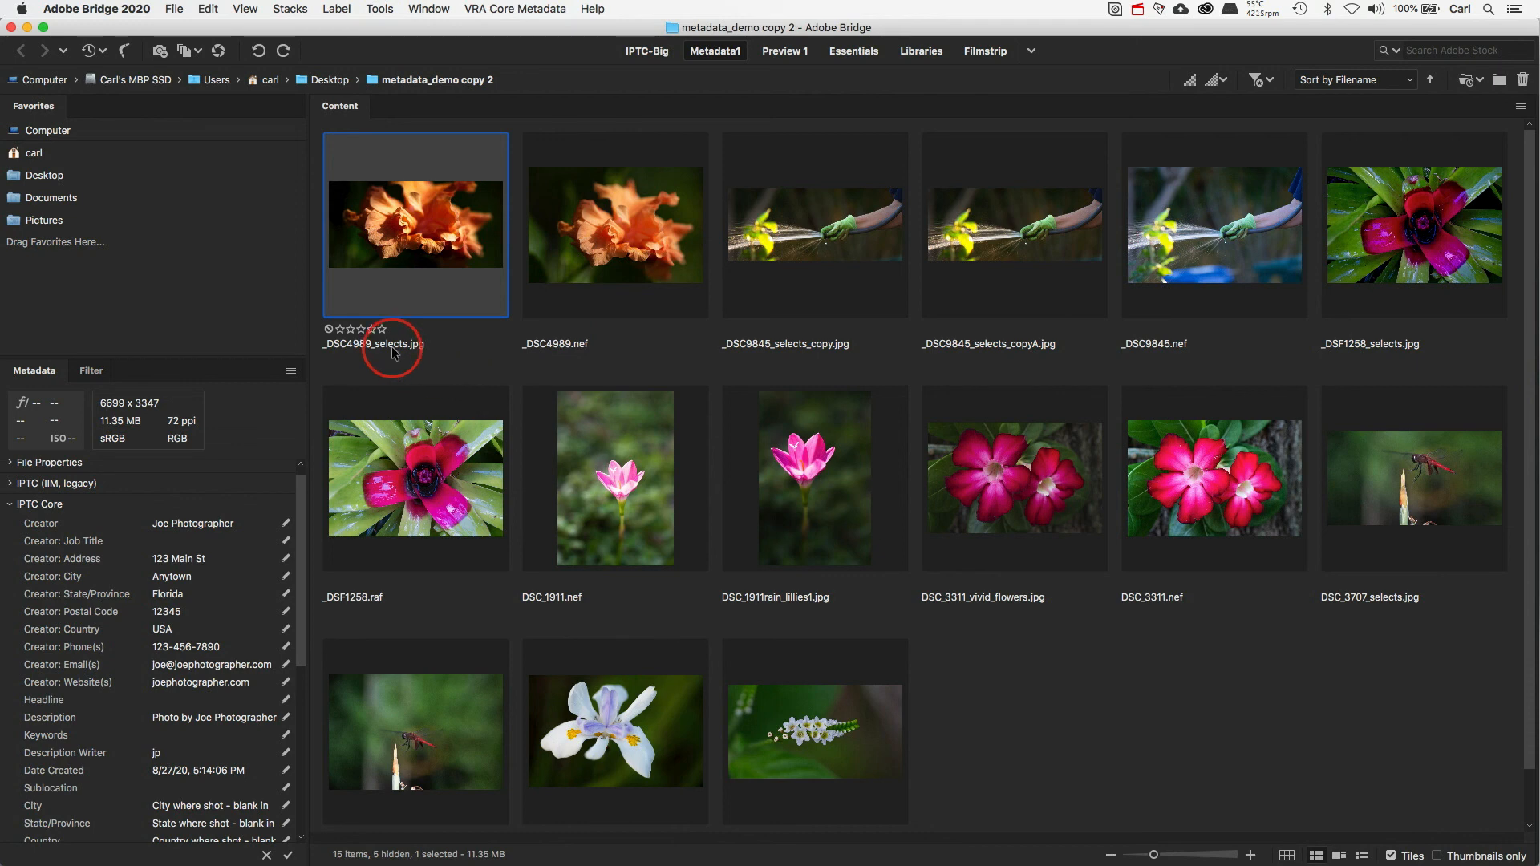
pyautogui.keyDown('shift'); pyautogui.click(632, 257); pyautogui.keyUp('shift')
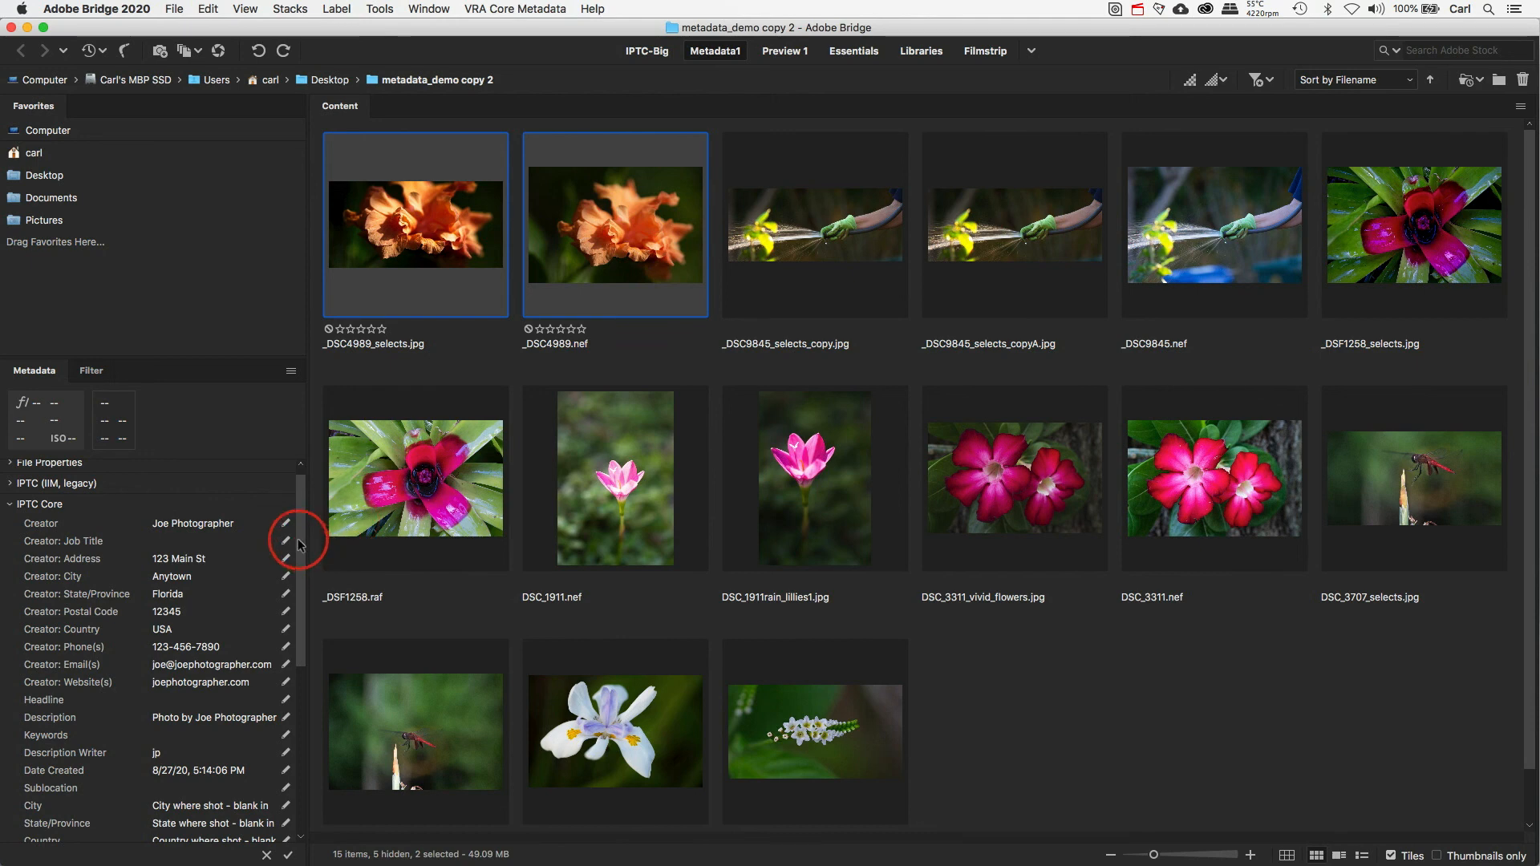
pyautogui.moveTo(297, 546); pyautogui.dragTo(299, 612)
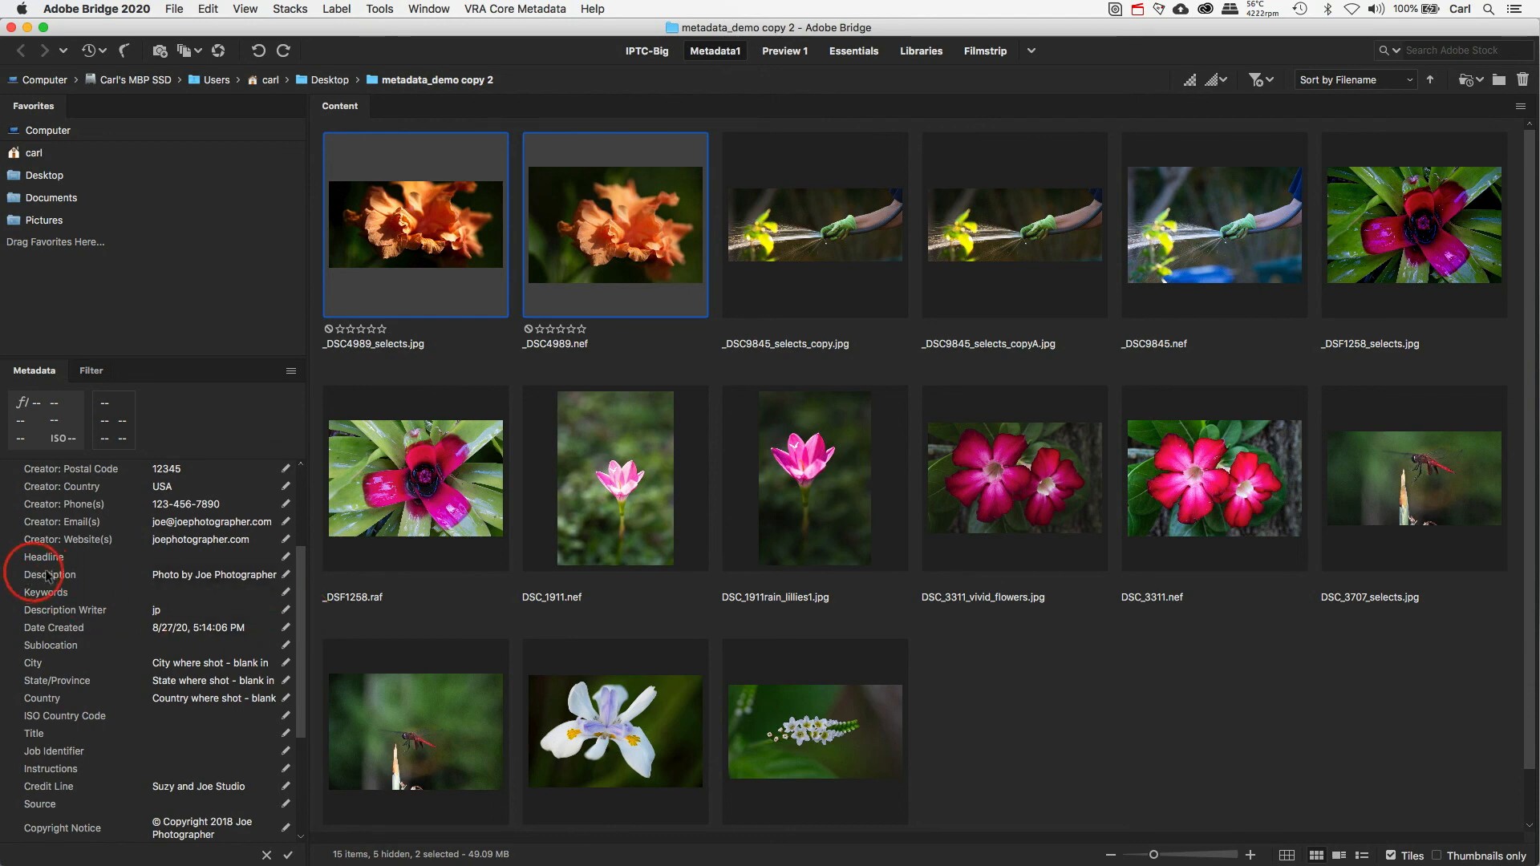
pyautogui.click(154, 574)
pyautogui.click(154, 574)
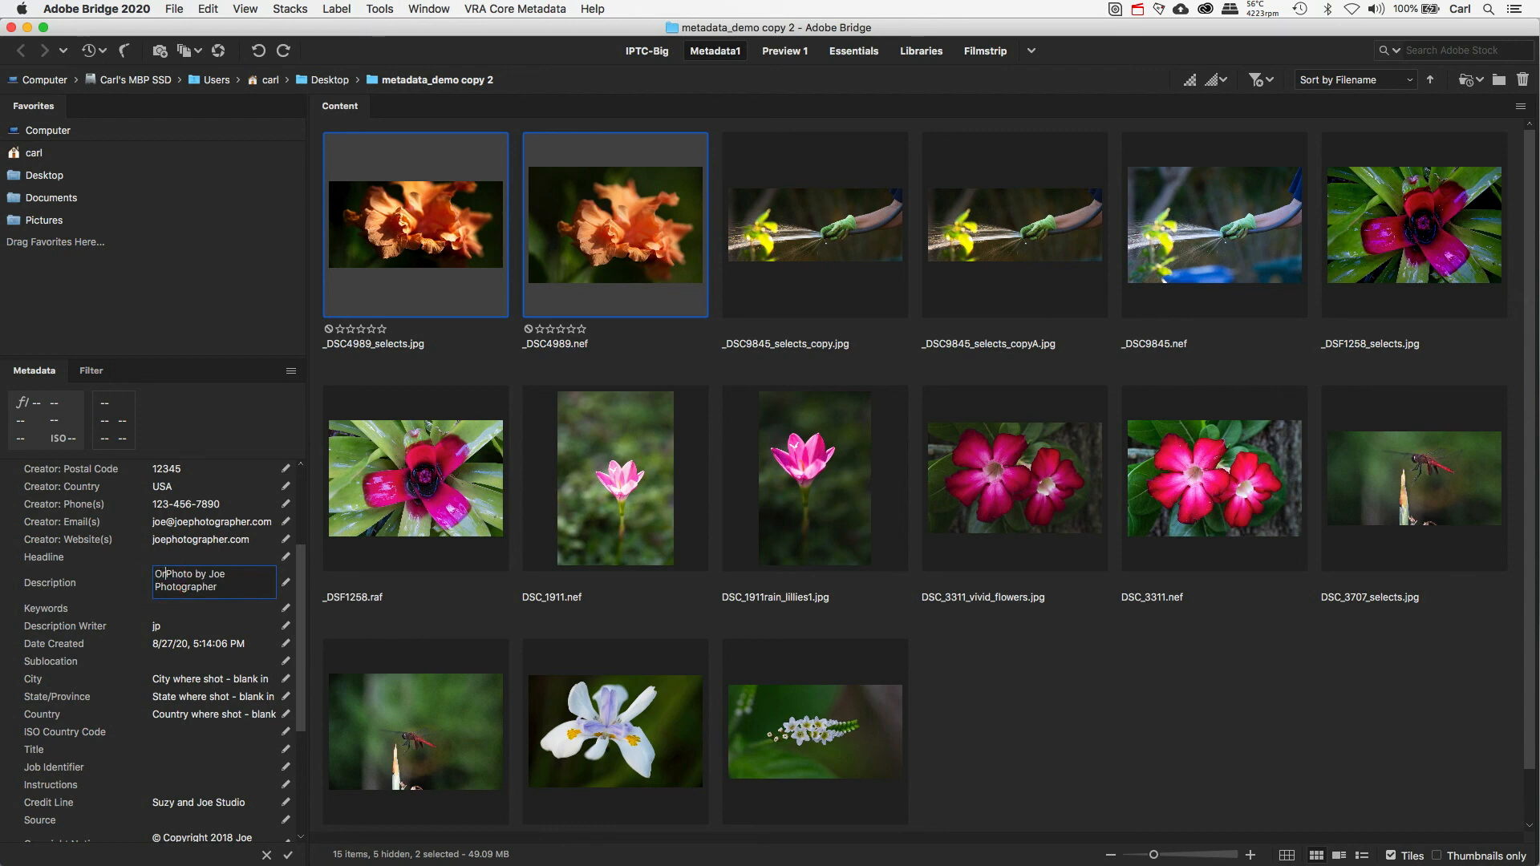
pyautogui.write('Oranage Double Hiscus')
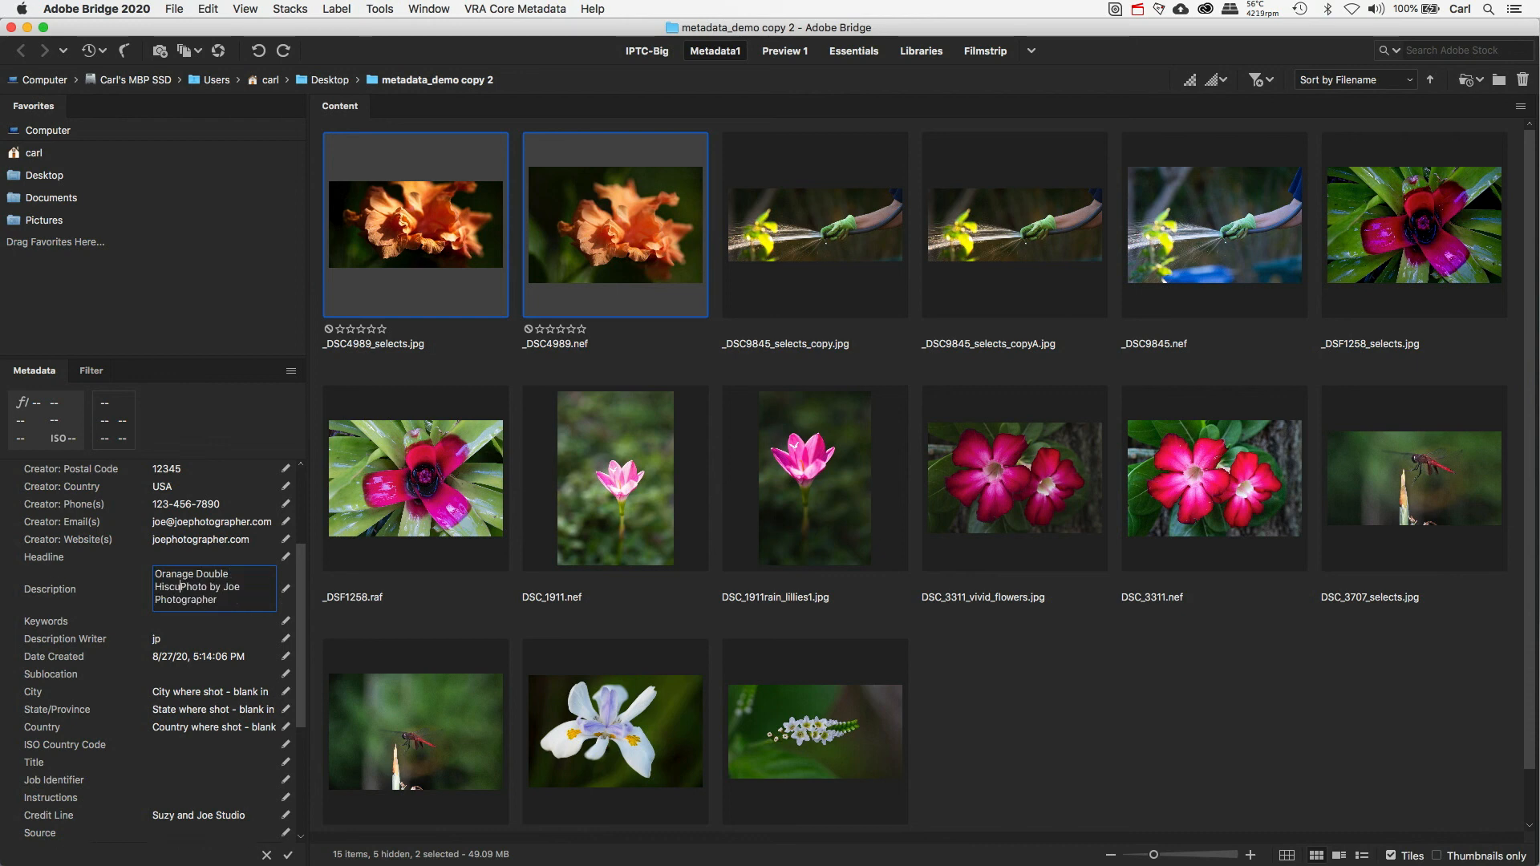
pyautogui.write('.')
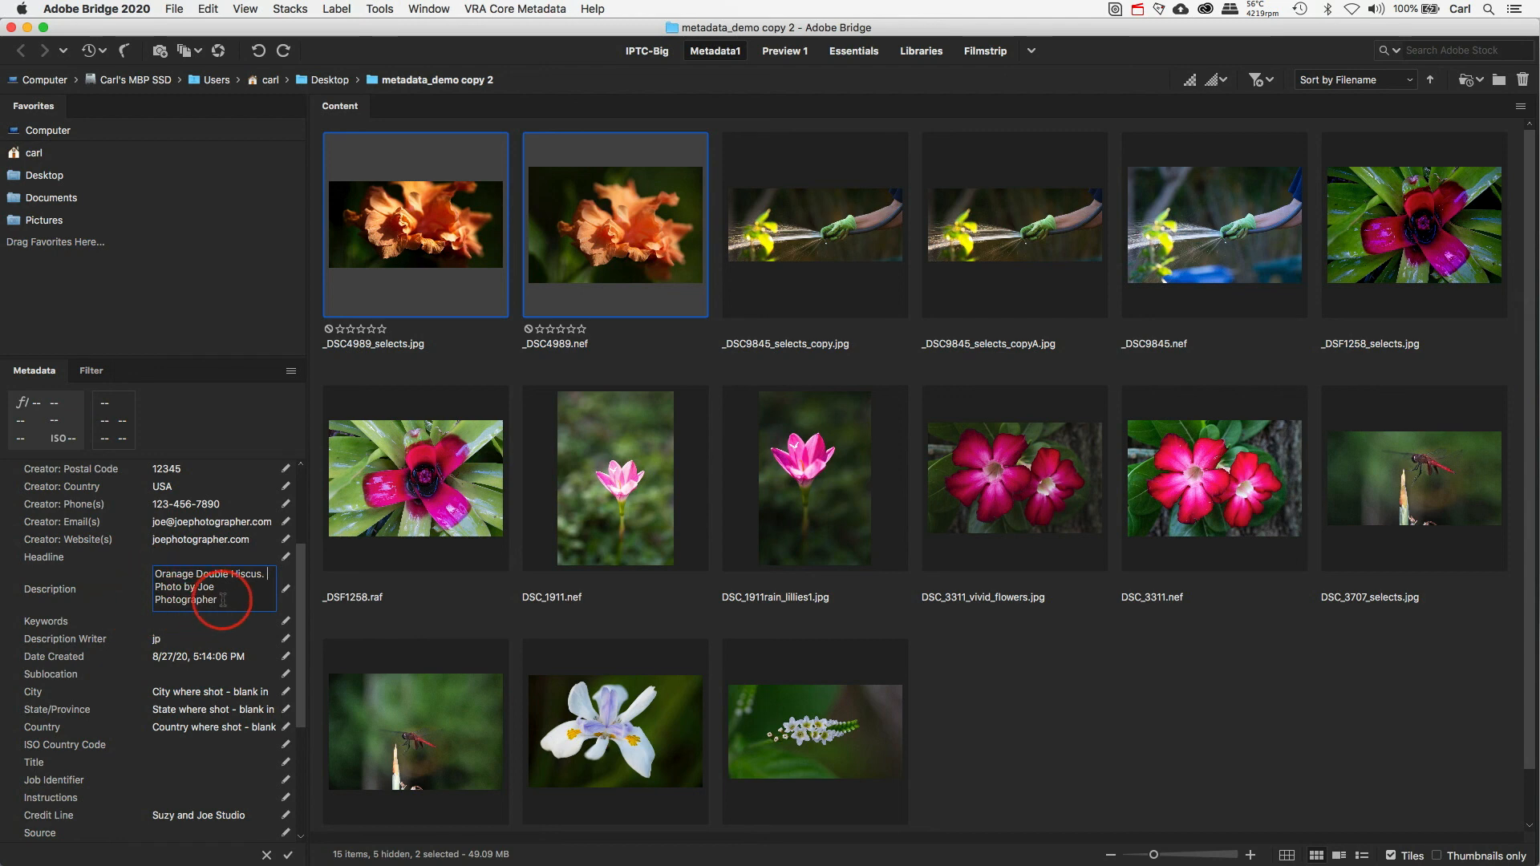
# Correct the start of the Description to "Orange Double Hibiscus." and apply the metadata changes to both selected files.
pyautogui.moveTo(222, 600); pyautogui.dragTo(151, 590)
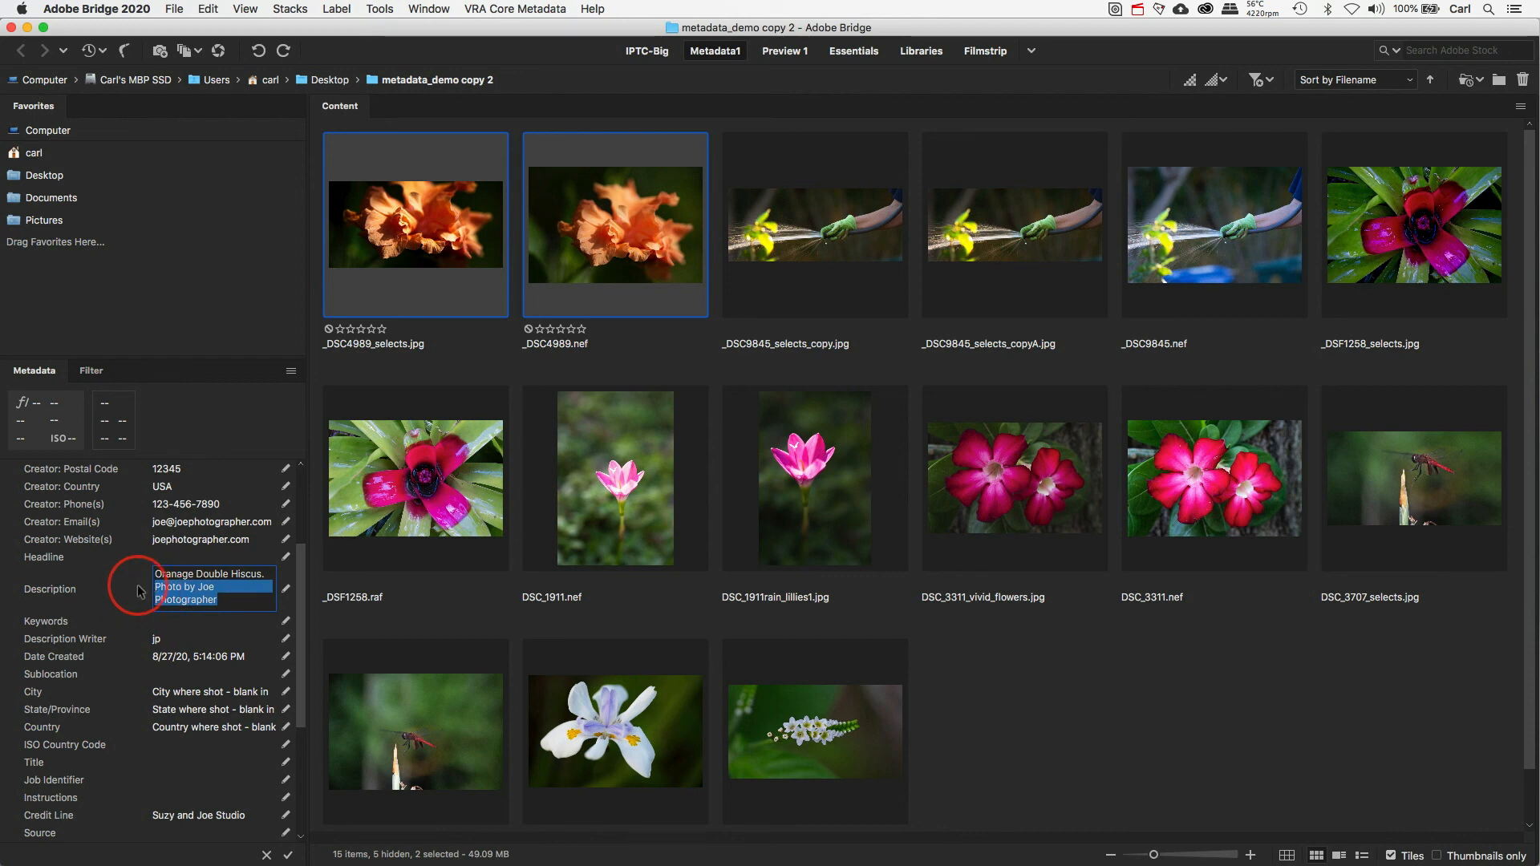
pyautogui.press('super+a')
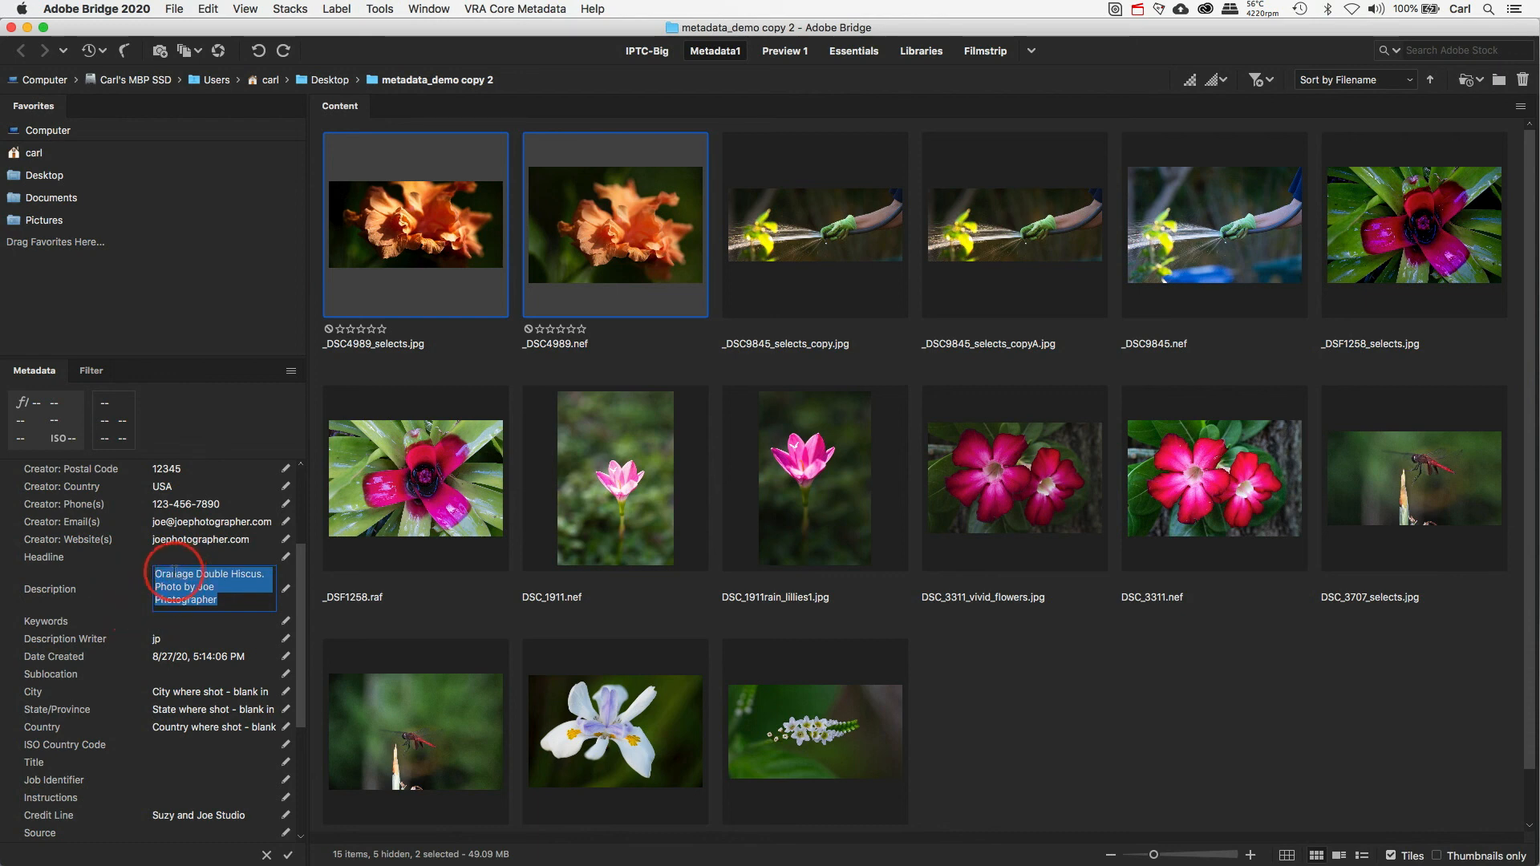
pyautogui.click(172, 574)
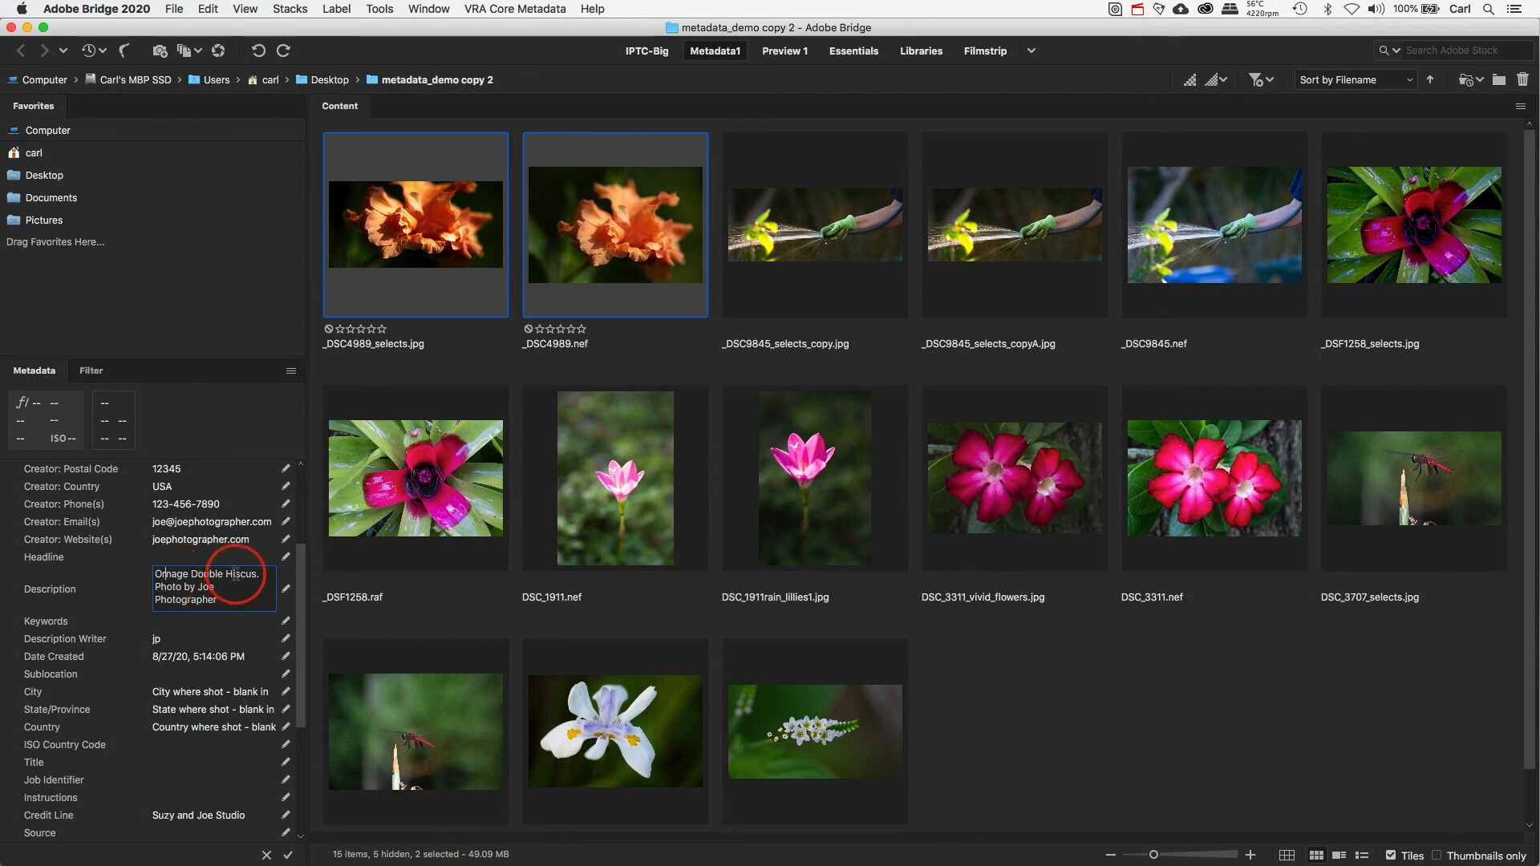
pyautogui.write('bi')
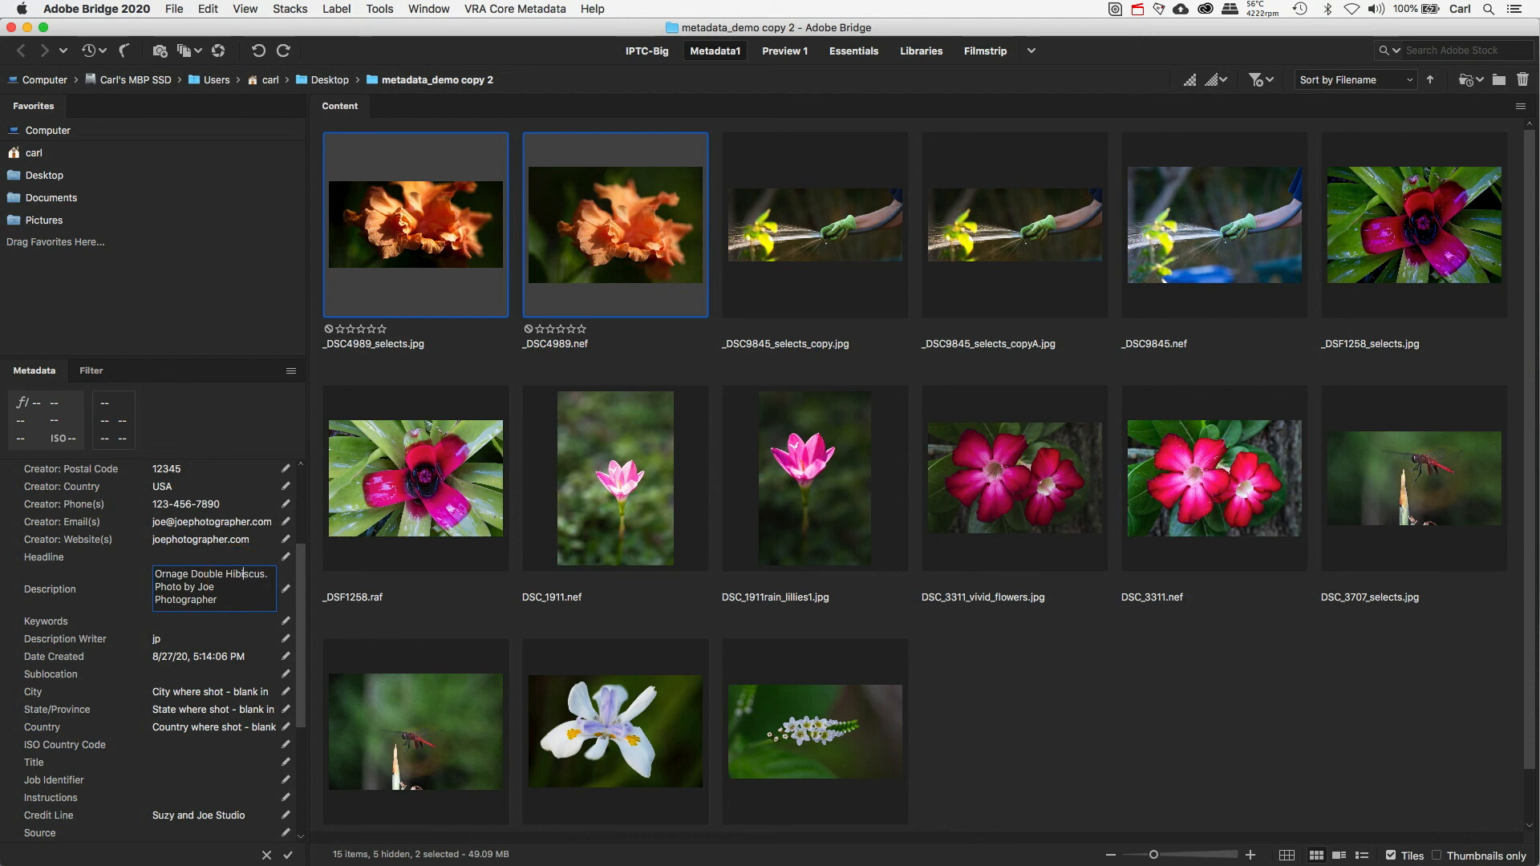
pyautogui.click(177, 575)
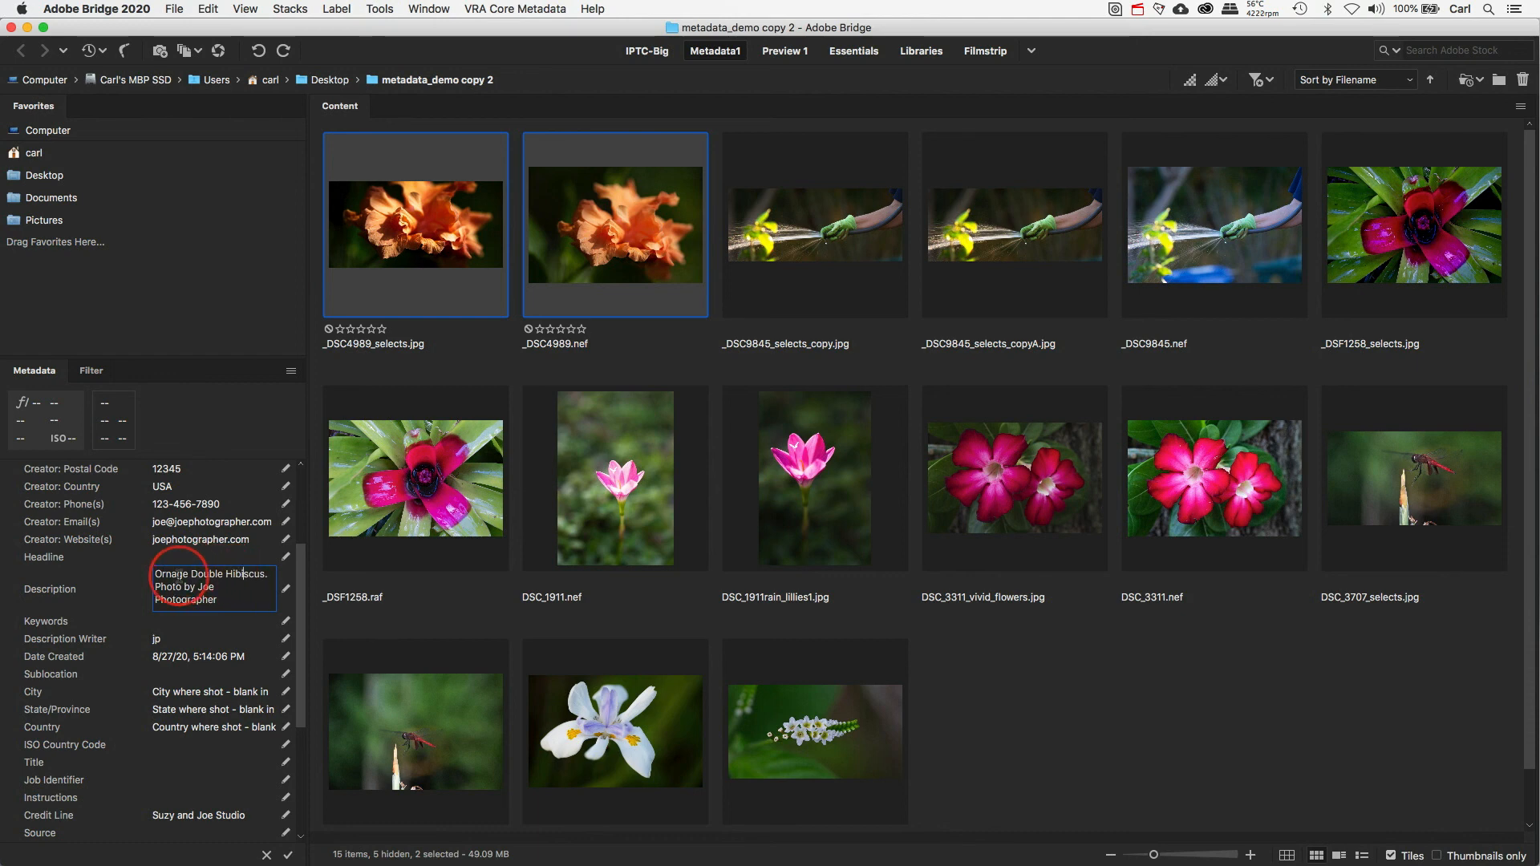
pyautogui.moveTo(177, 576); pyautogui.dragTo(166, 575)
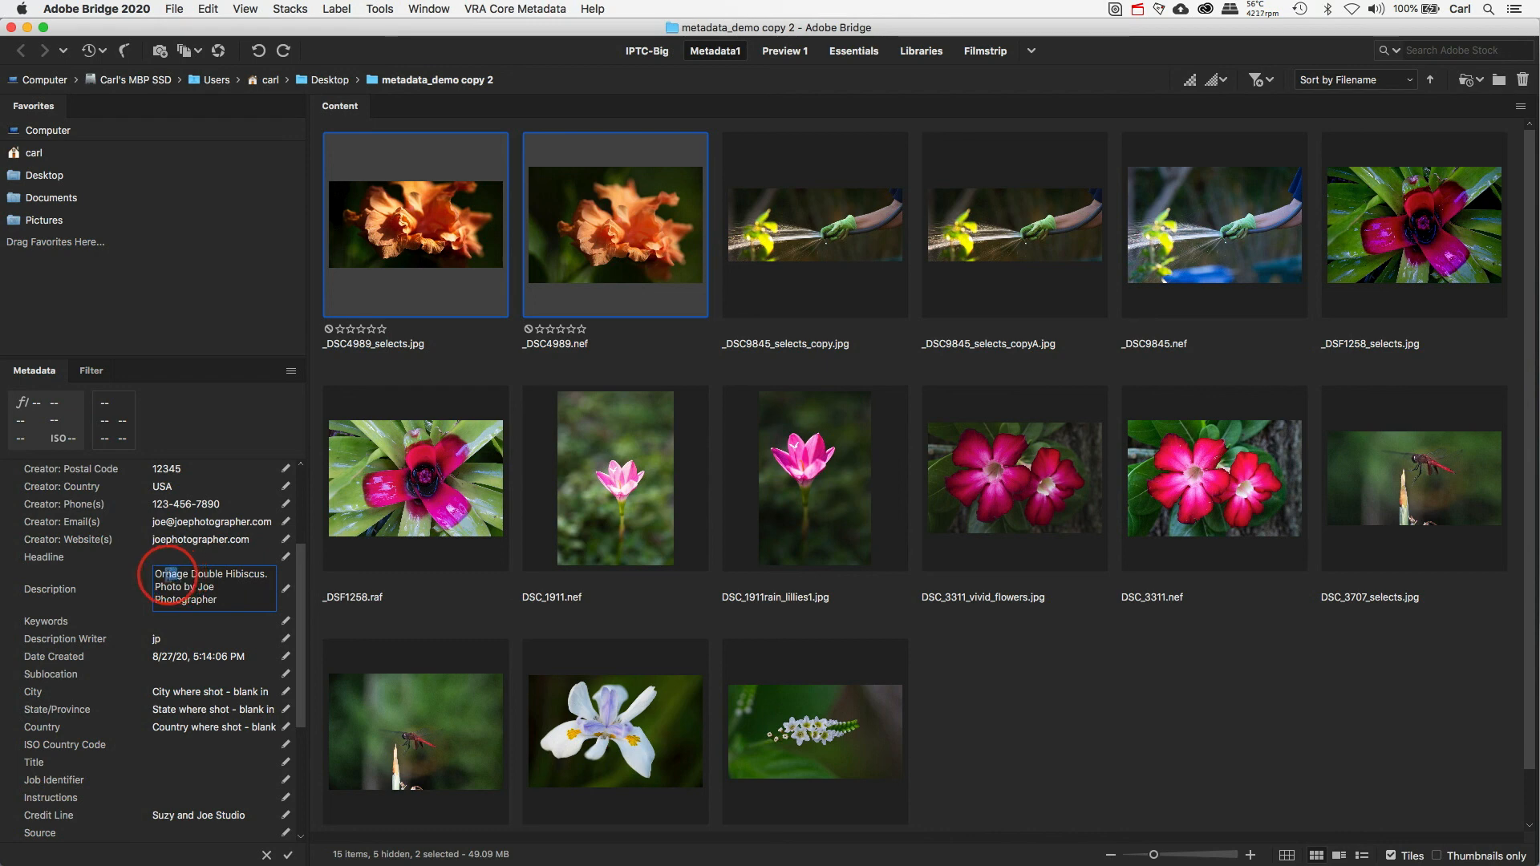
pyautogui.write('an')
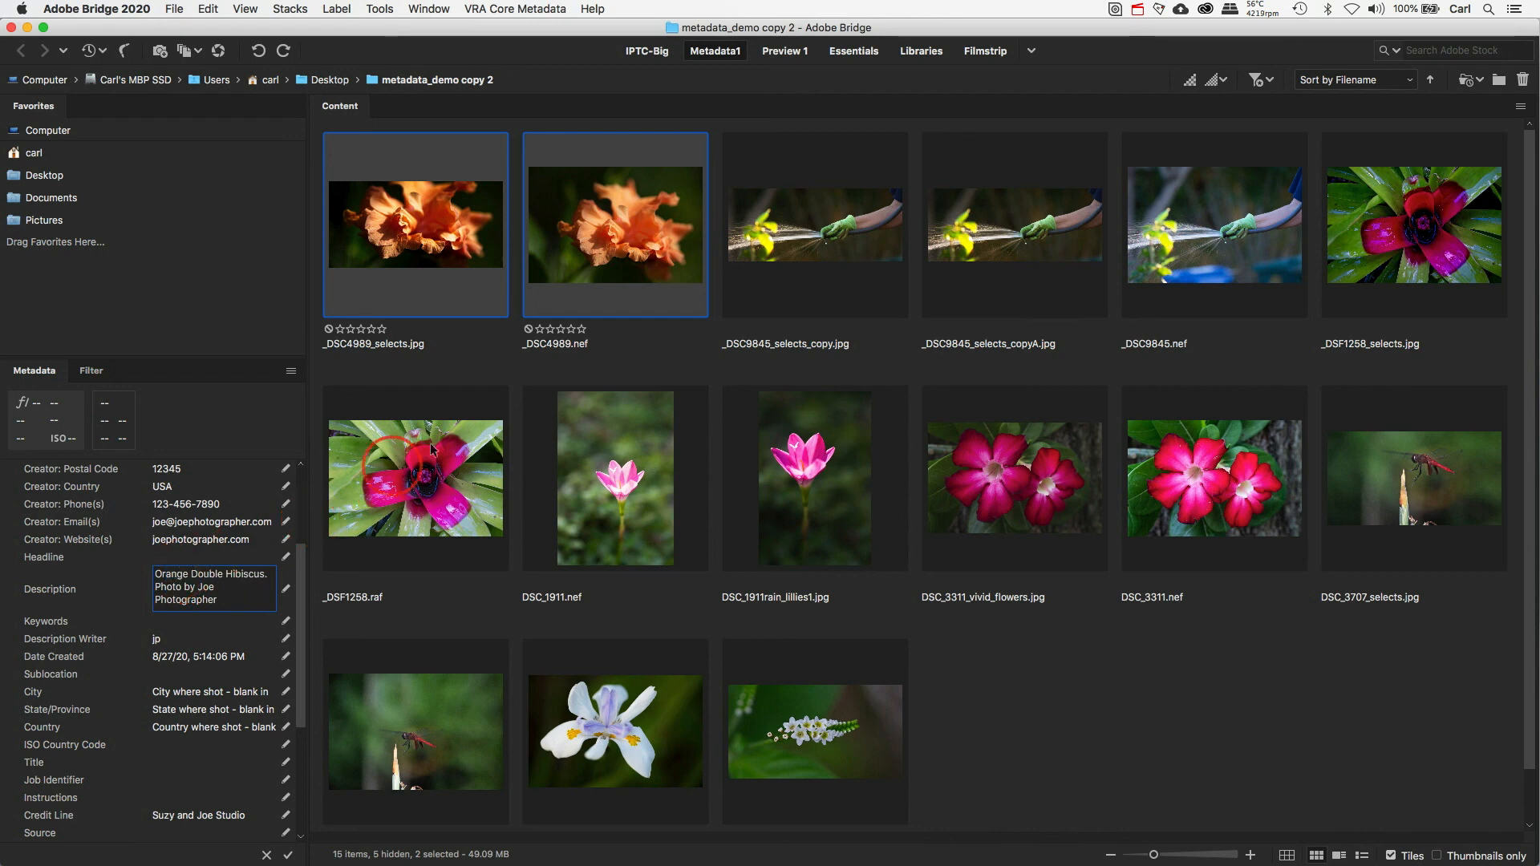
pyautogui.click(856, 294)
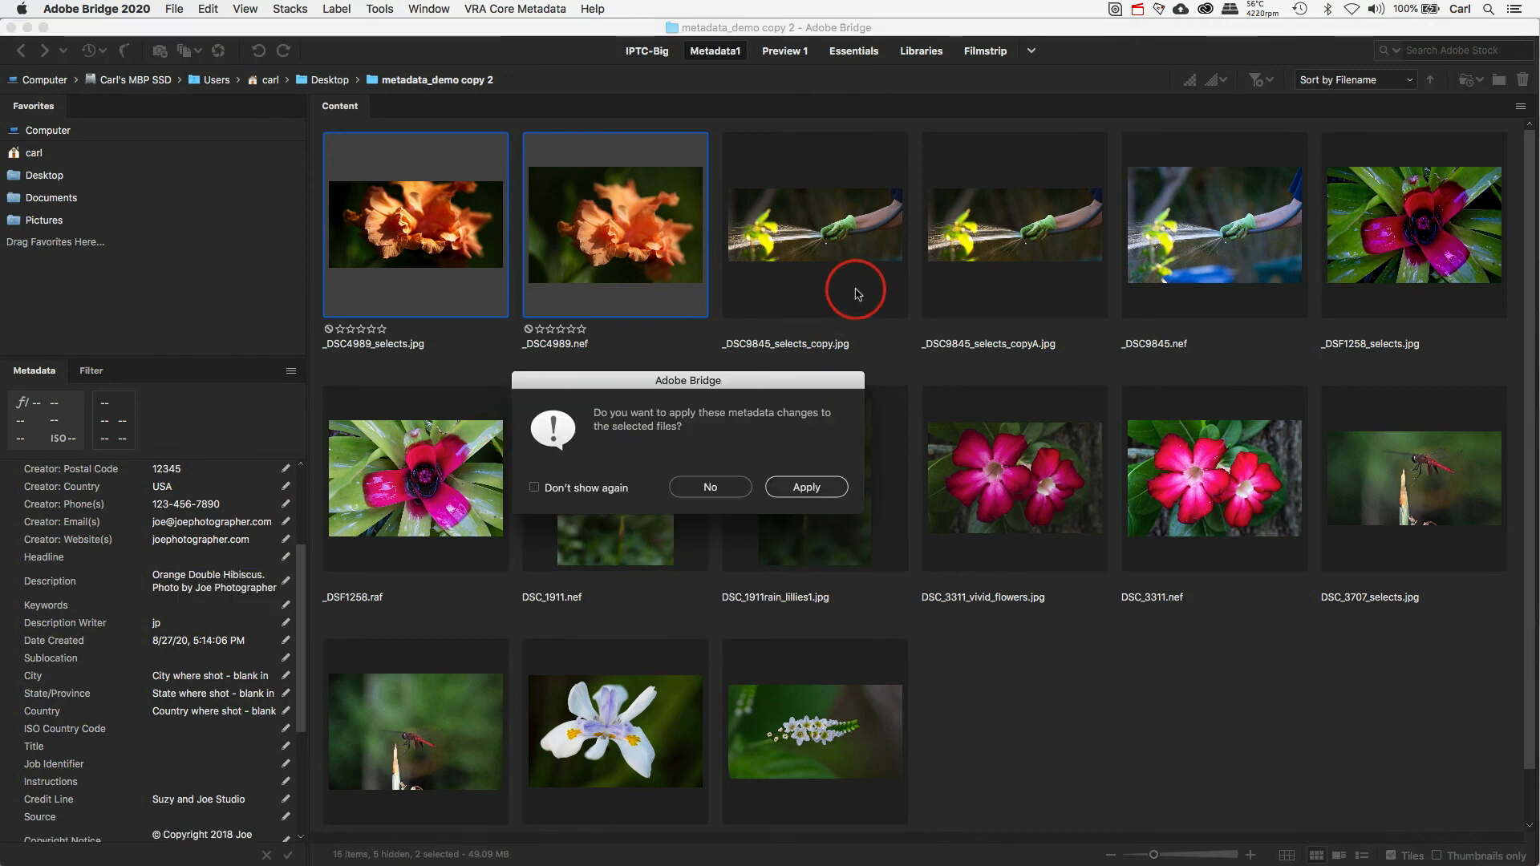
pyautogui.click(807, 488)
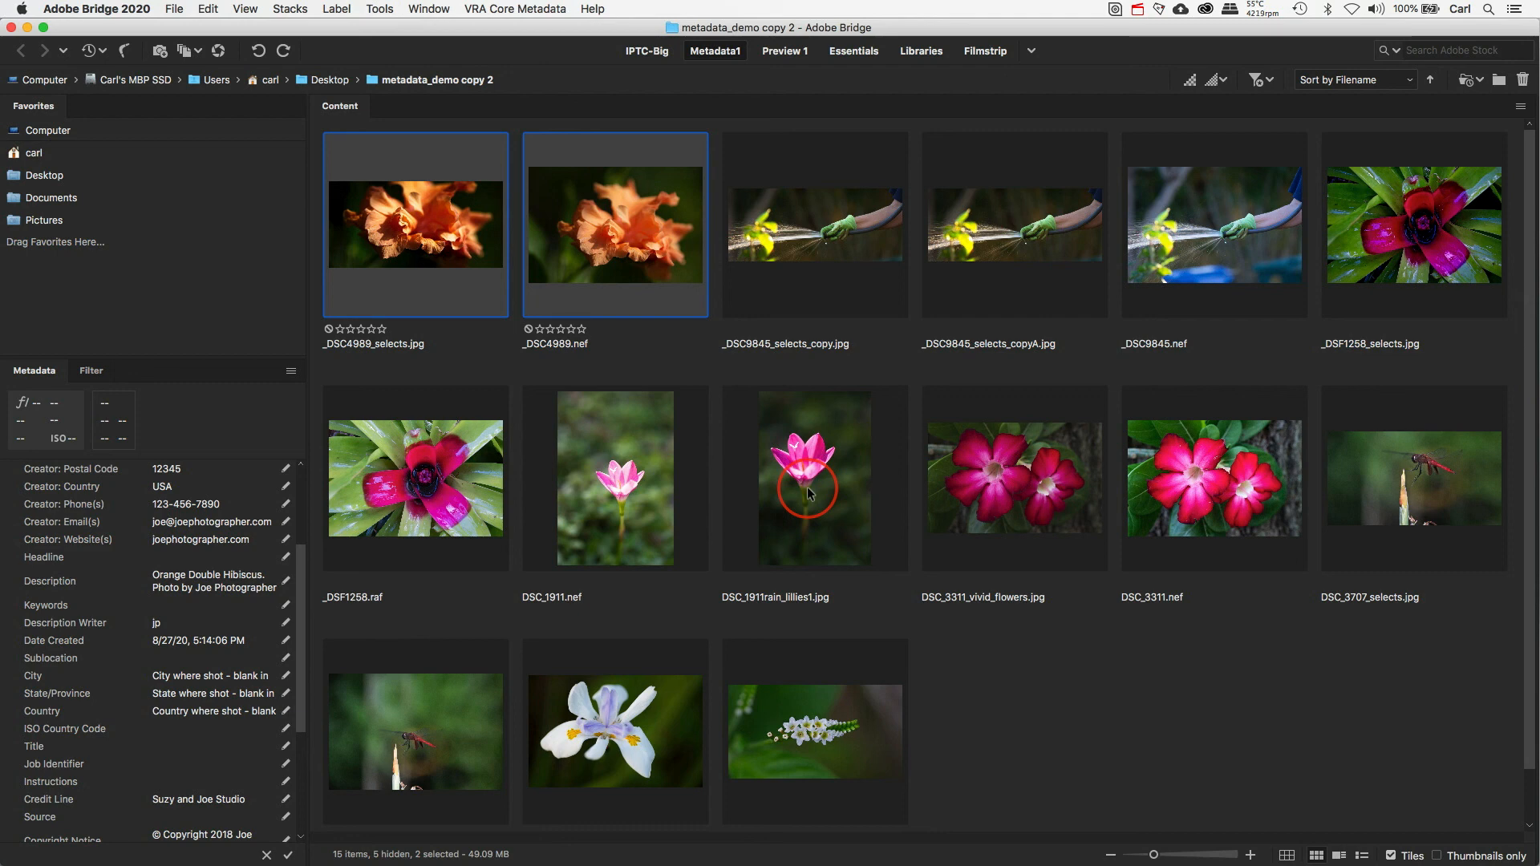
# Add the keywords "Flowers, plants" to the two selected orange hibiscus files.
pyautogui.click(157, 605)
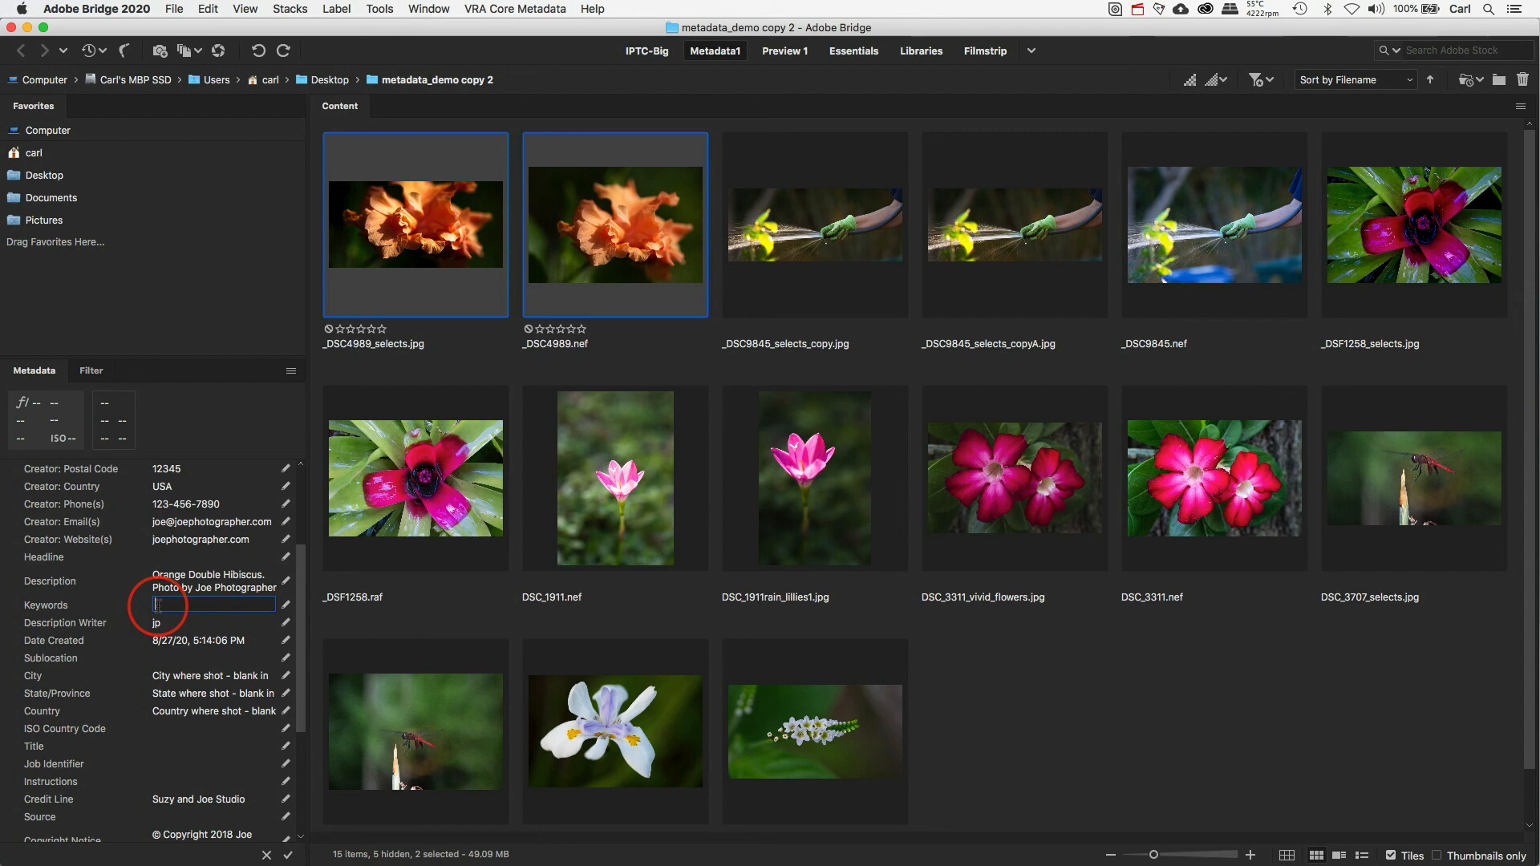
pyautogui.write('Flowers,')
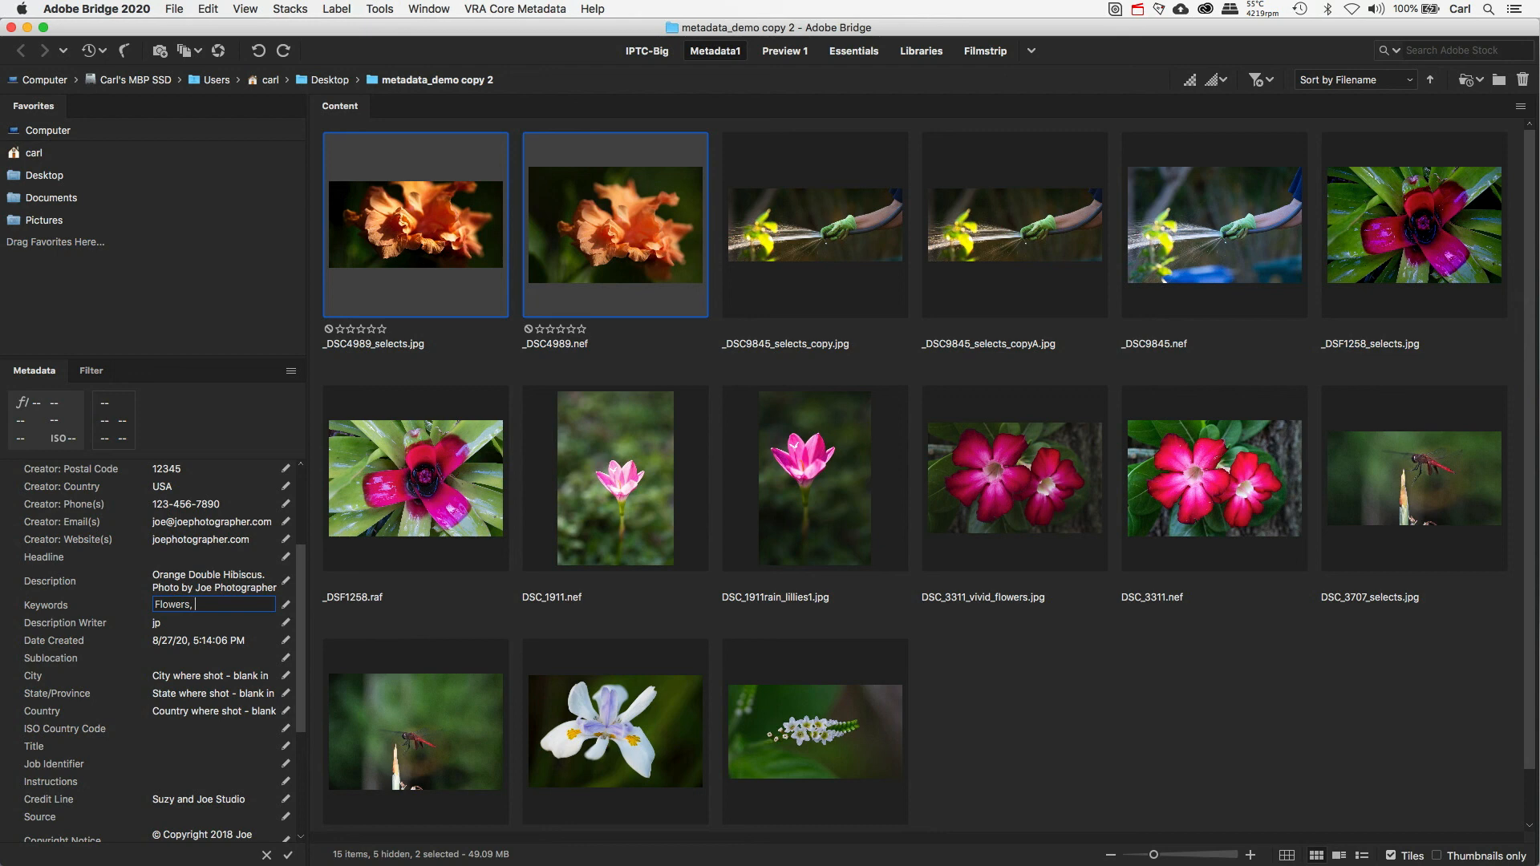
pyautogui.write('plants')
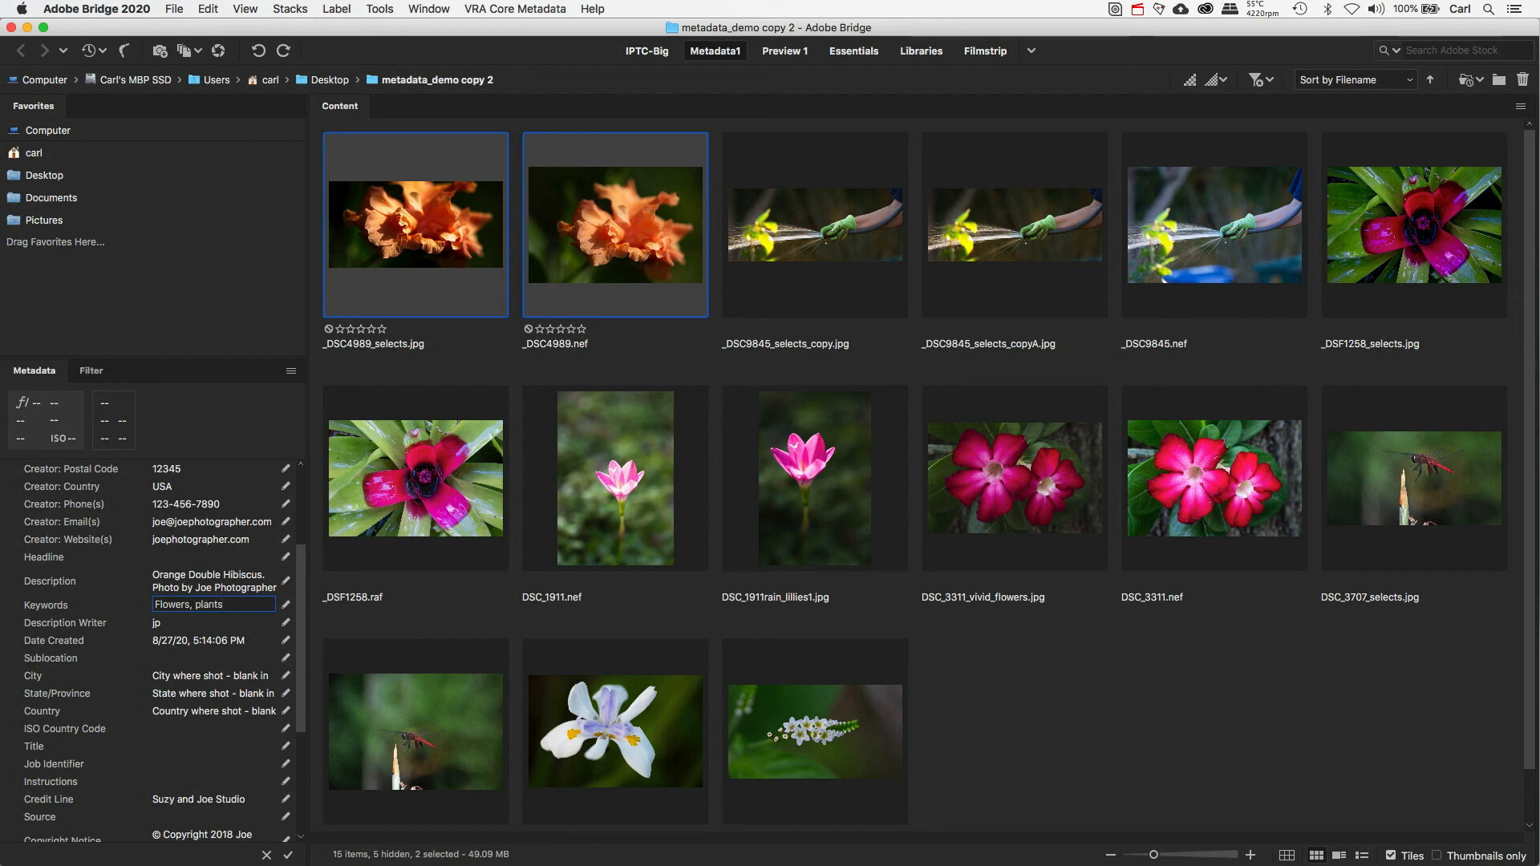
pyautogui.click(440, 485)
pyautogui.click(834, 486)
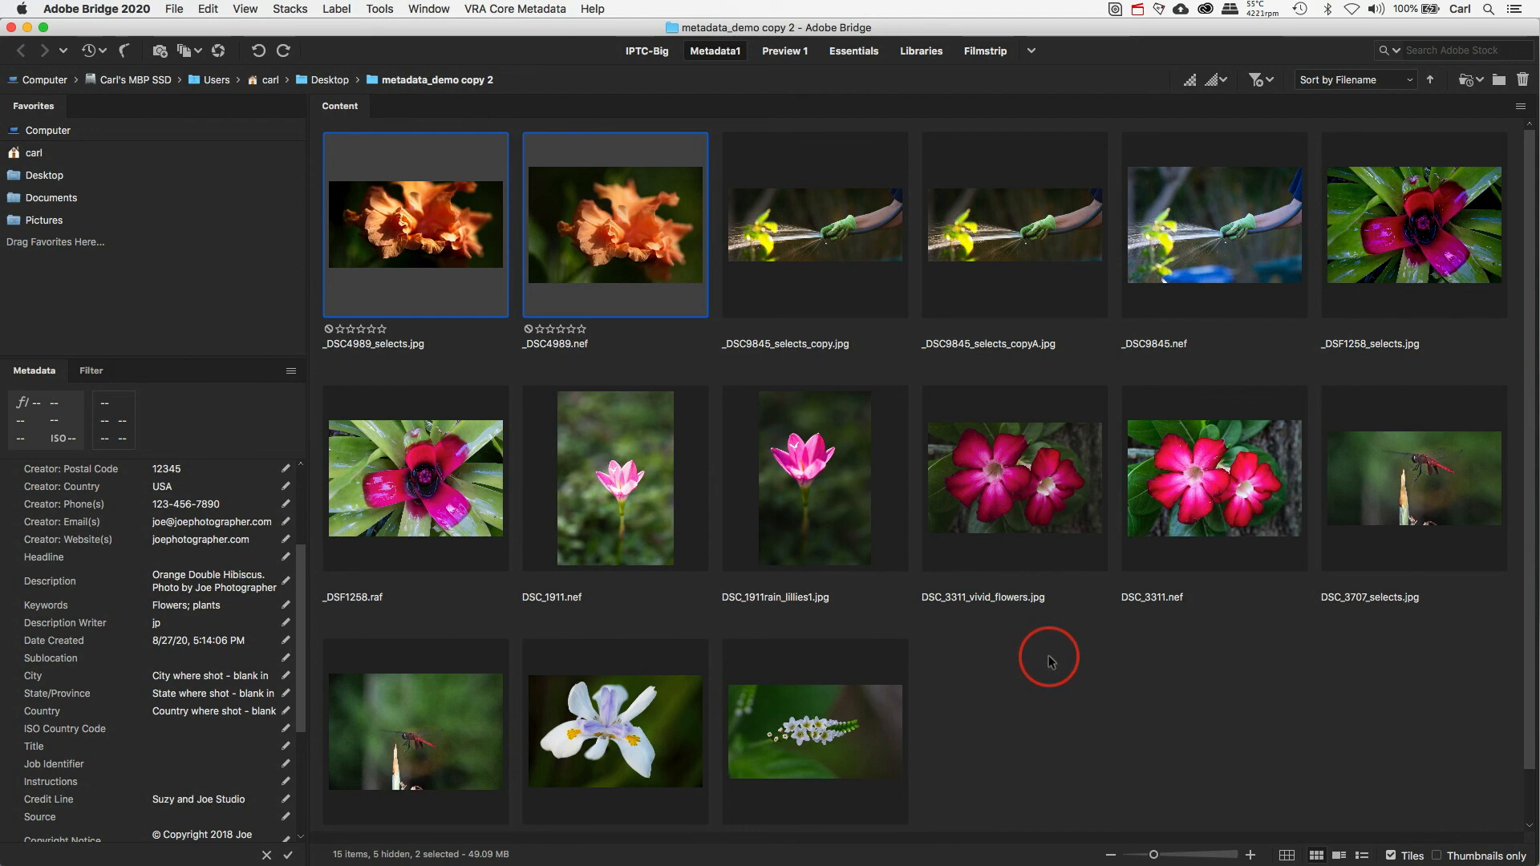
# Open the file info for DSC_3311_vivid_flowers.jpg and DSC_3311.nef together and show their Basic metadata fields.
pyautogui.click(1021, 513)
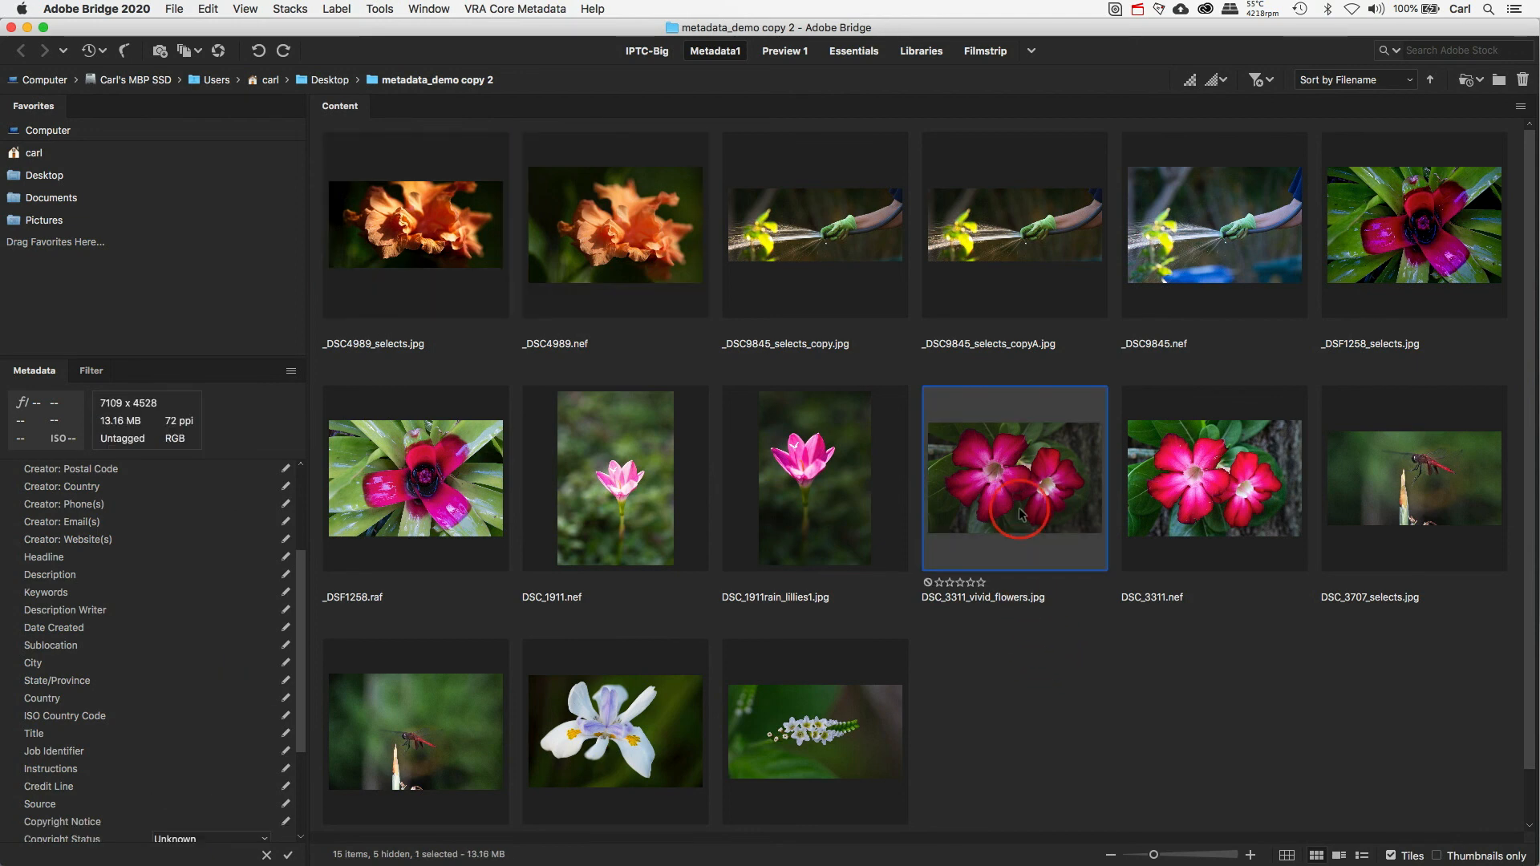
pyautogui.keyDown('shift'); pyautogui.click(1241, 496); pyautogui.keyUp('shift')
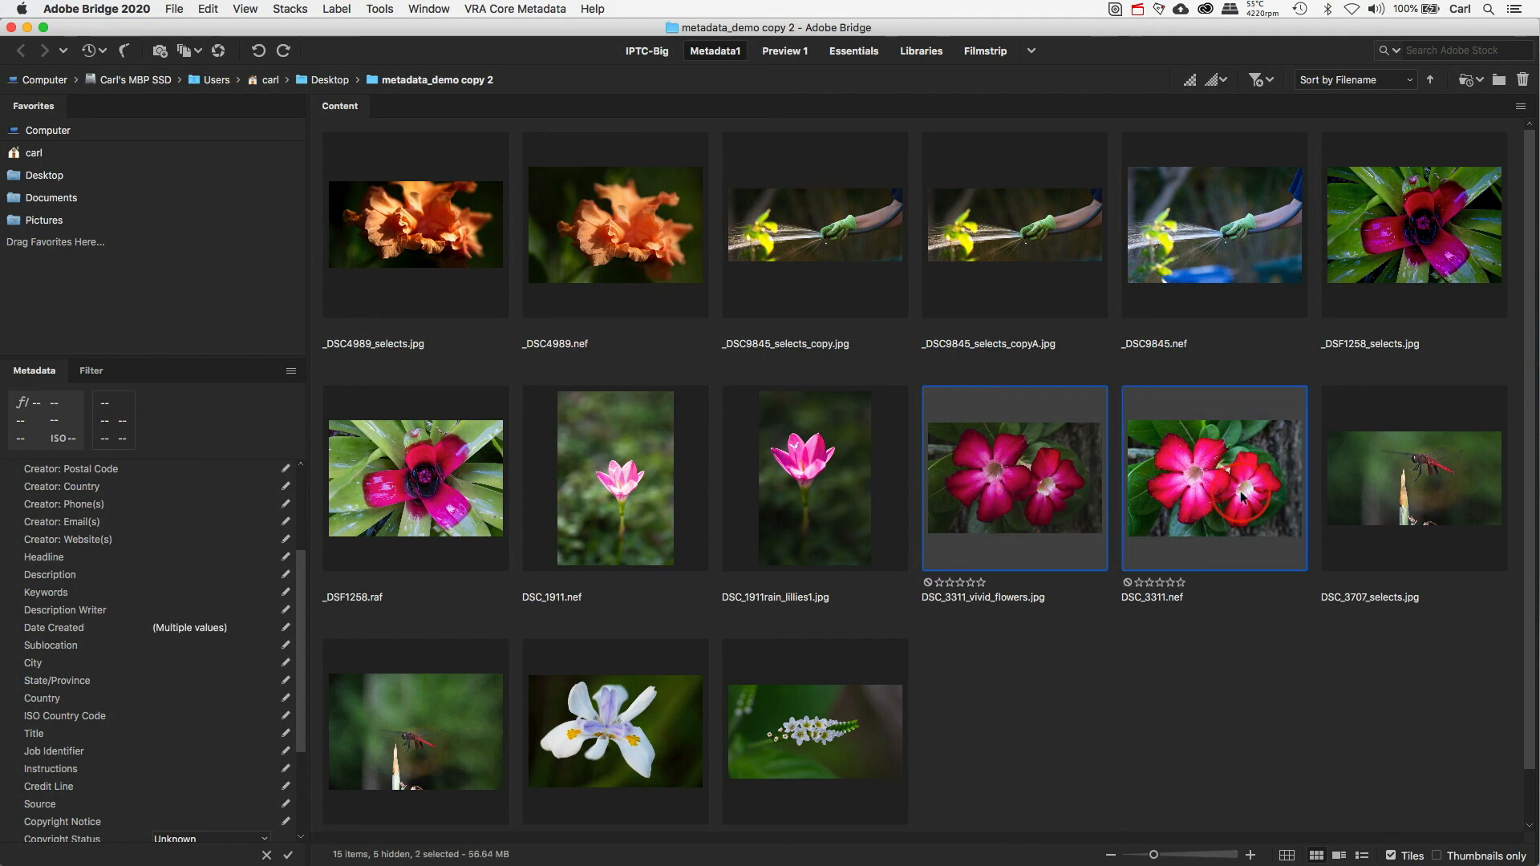
pyautogui.click(175, 10)
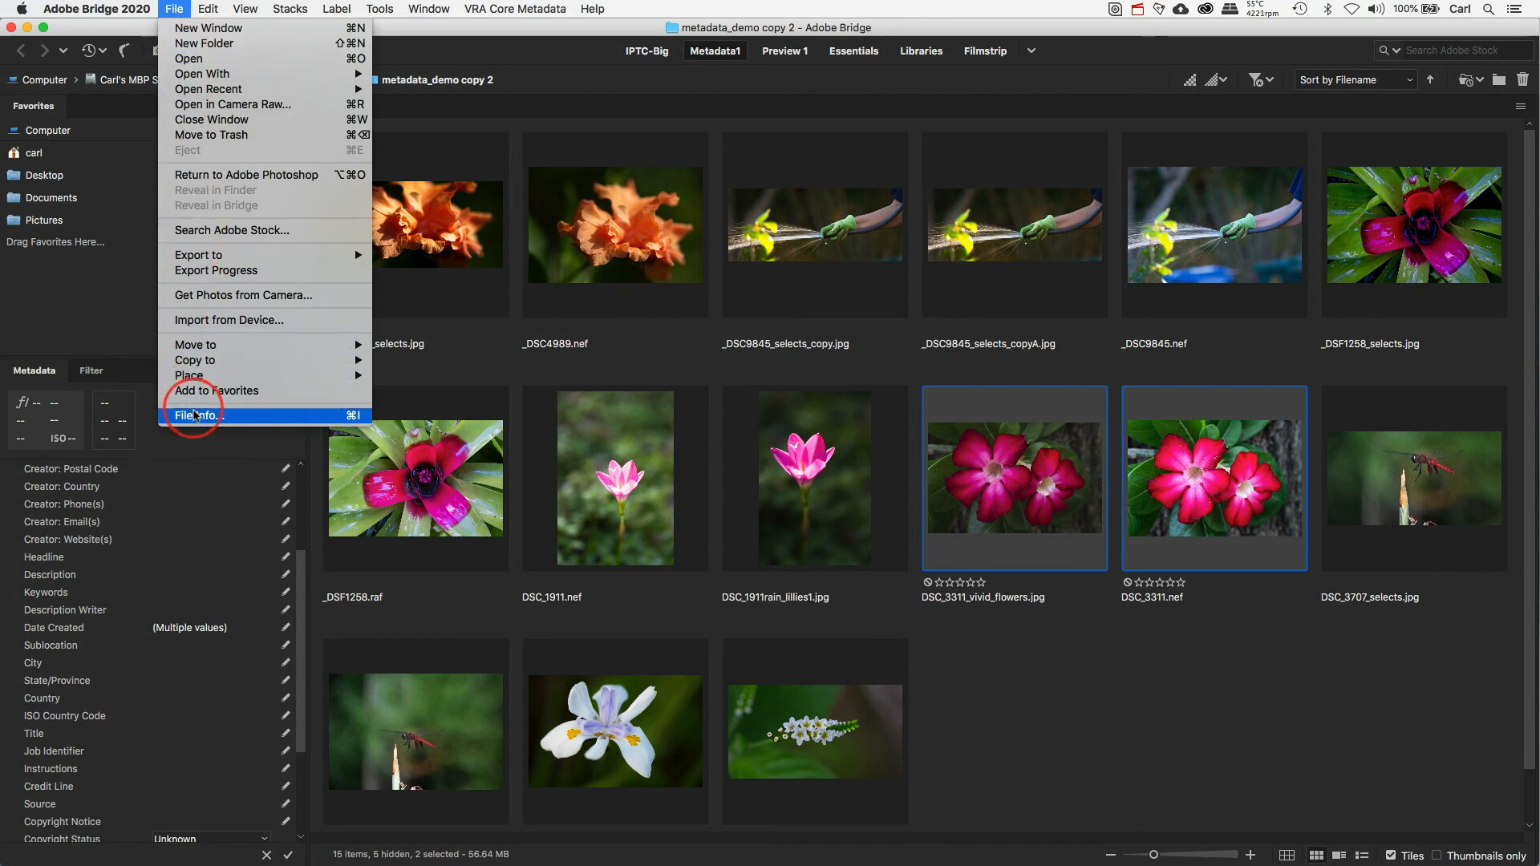
pyautogui.click(195, 416)
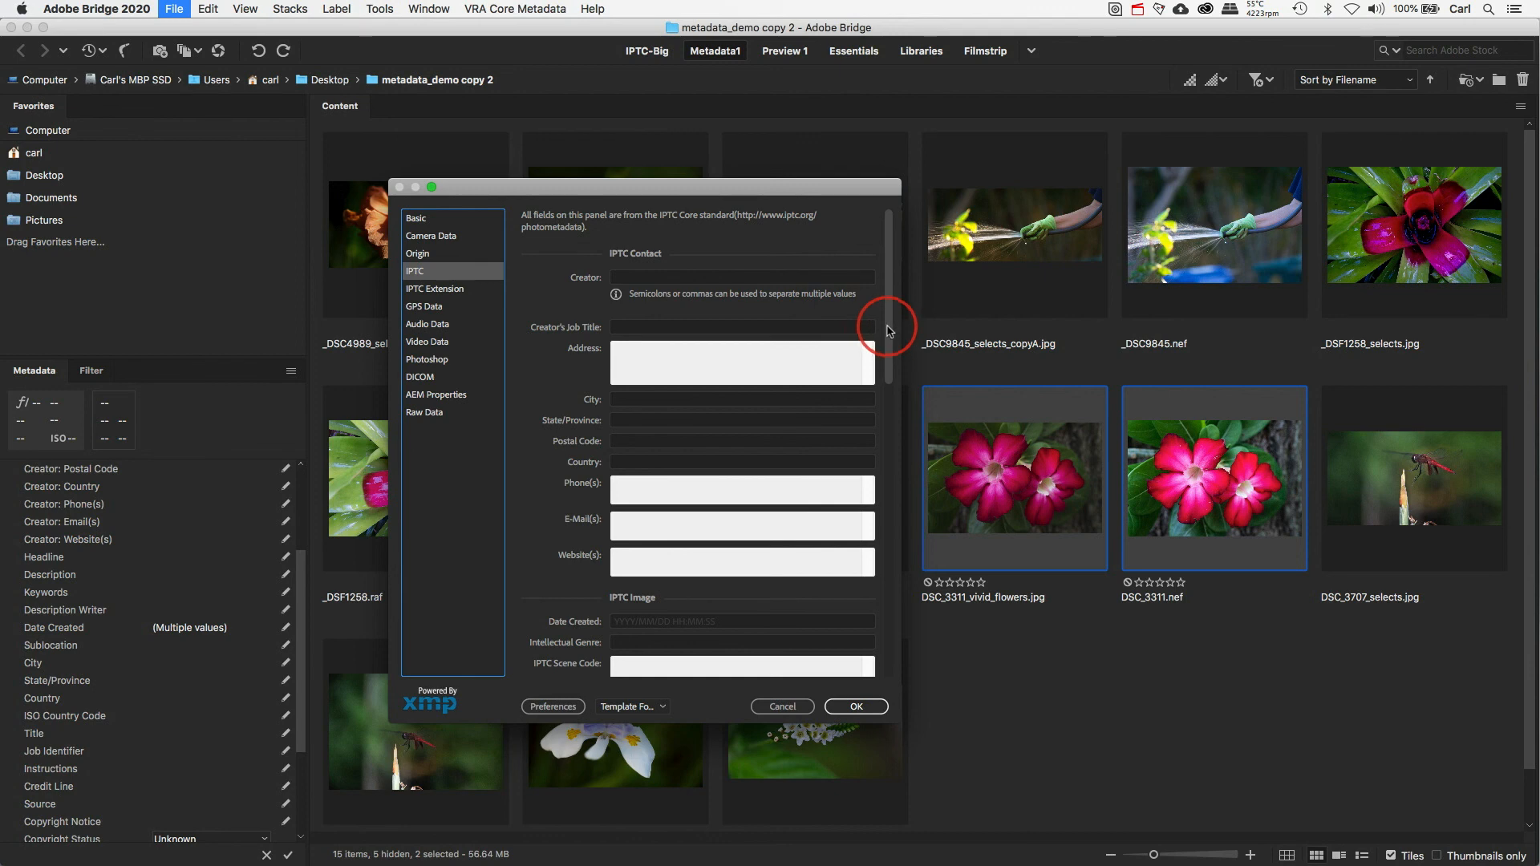
pyautogui.moveTo(887, 332)
pyautogui.mouseDown()
pyautogui.moveTo(887, 460)
pyautogui.moveTo(889, 305)
pyautogui.moveTo(900, 596)
pyautogui.moveTo(901, 371)
pyautogui.moveTo(884, 310)
pyautogui.mouseUp()
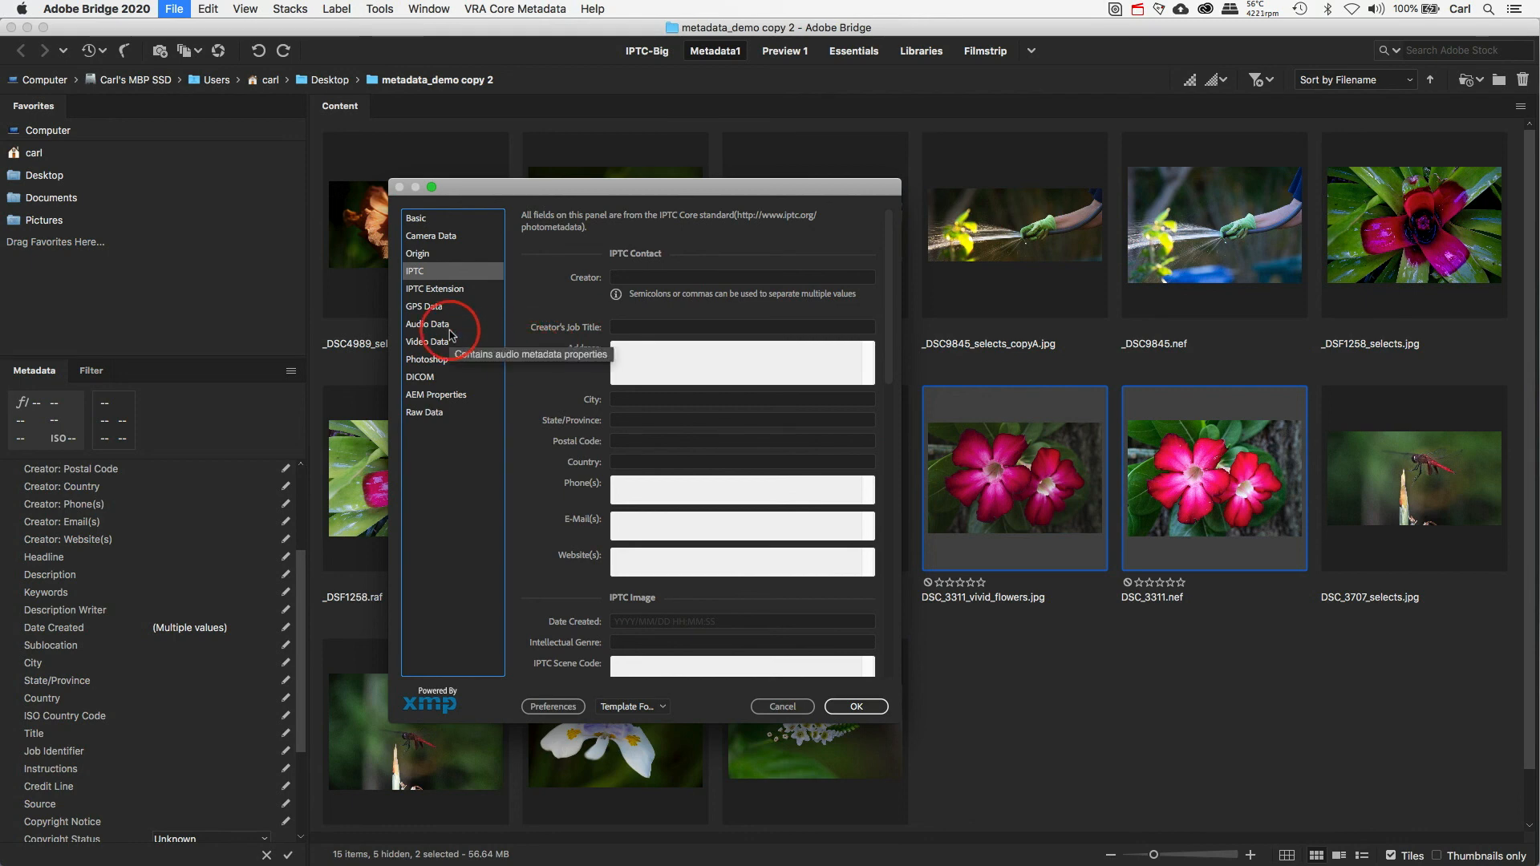
pyautogui.click(429, 225)
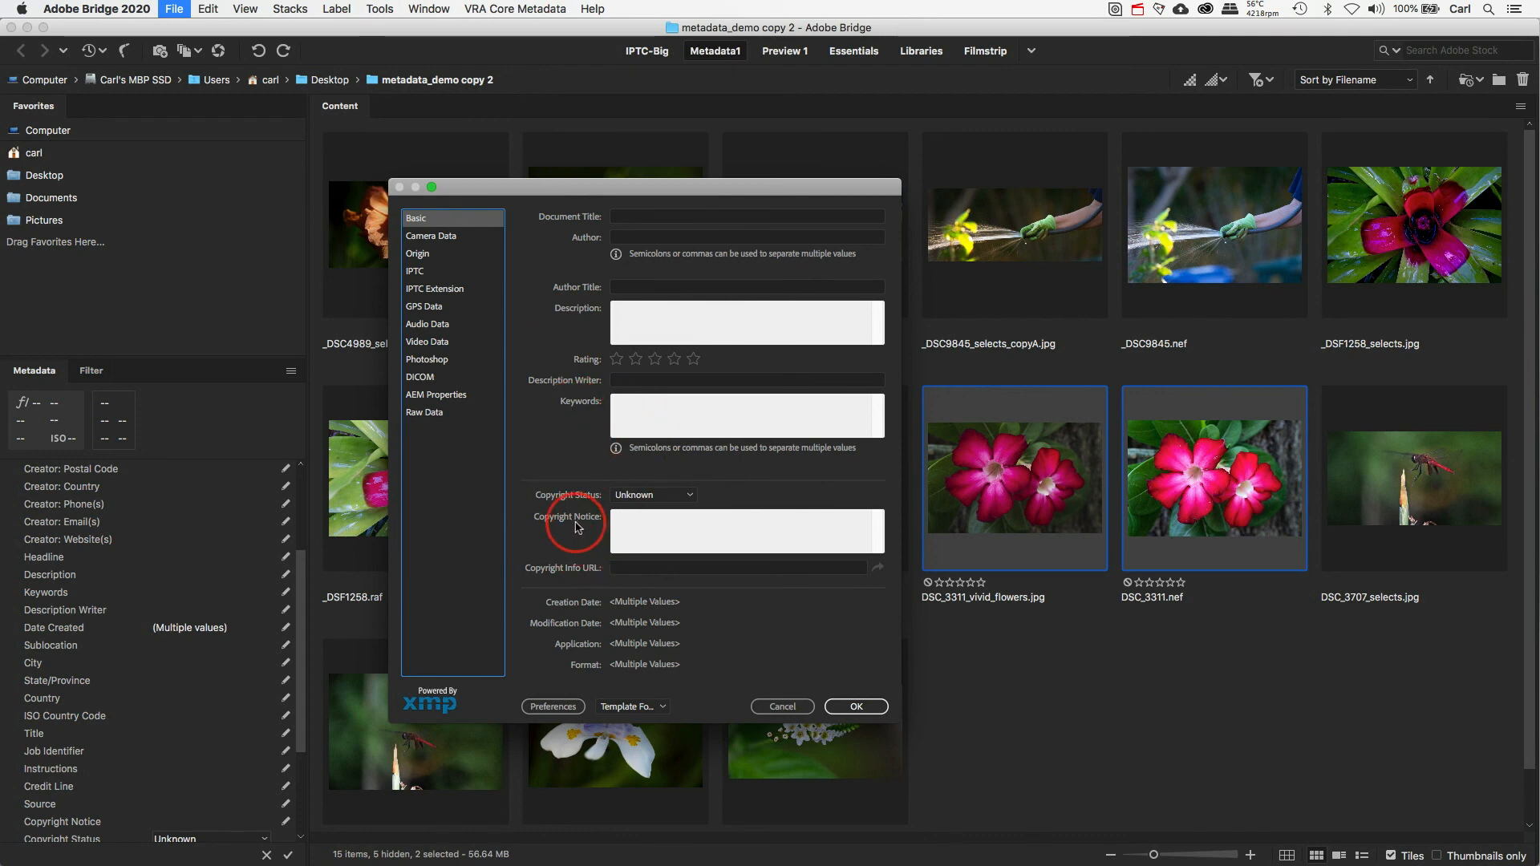
pyautogui.moveTo(578, 526)
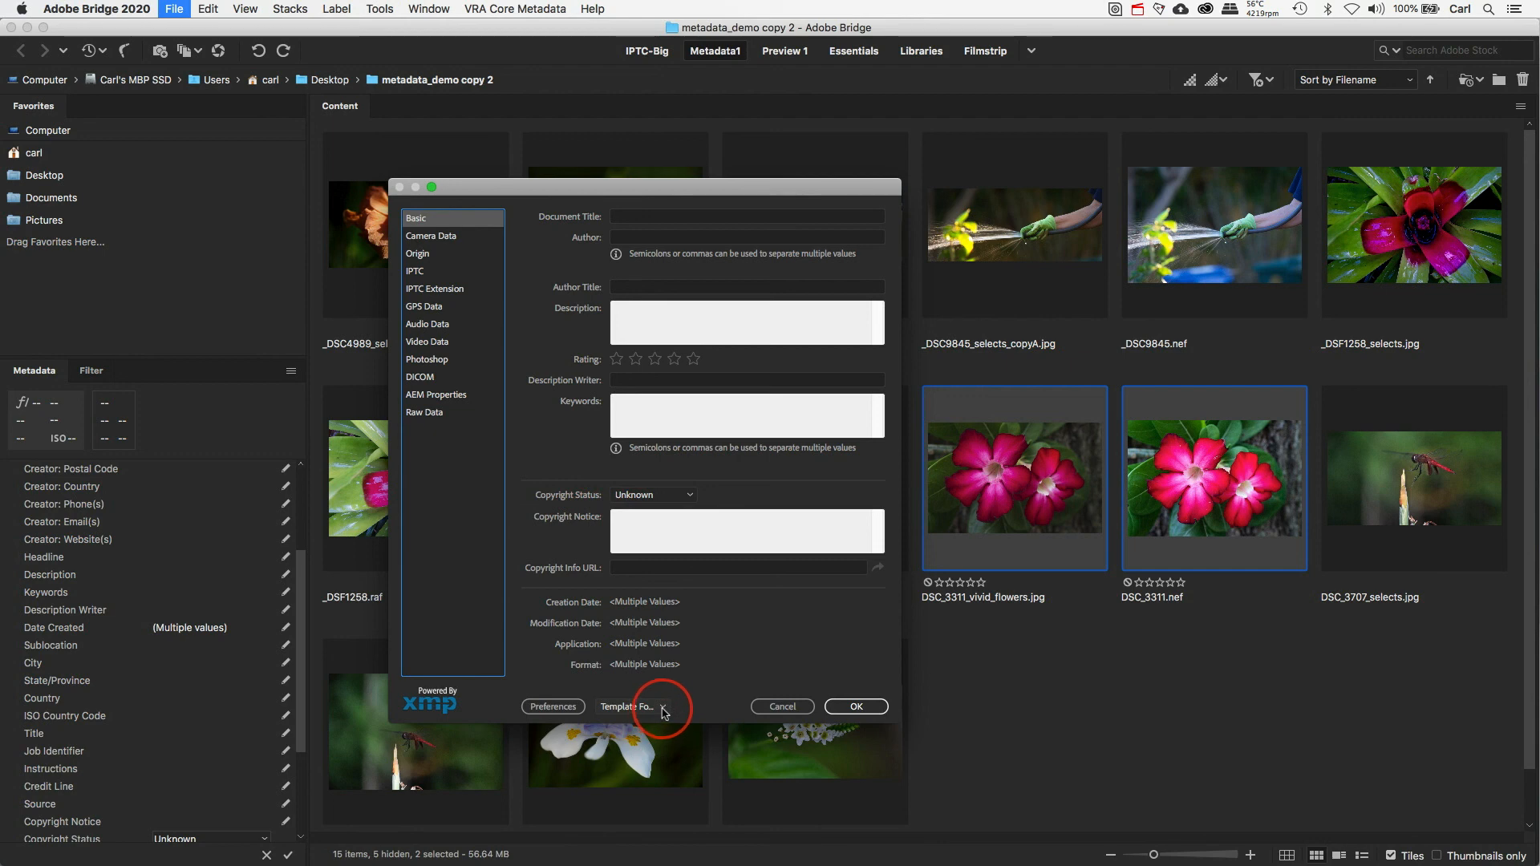
# Import the joe_photographer_template_with_from JPG template into both files, clearing existing properties and replacing them with the template properties.
pyautogui.click(663, 707)
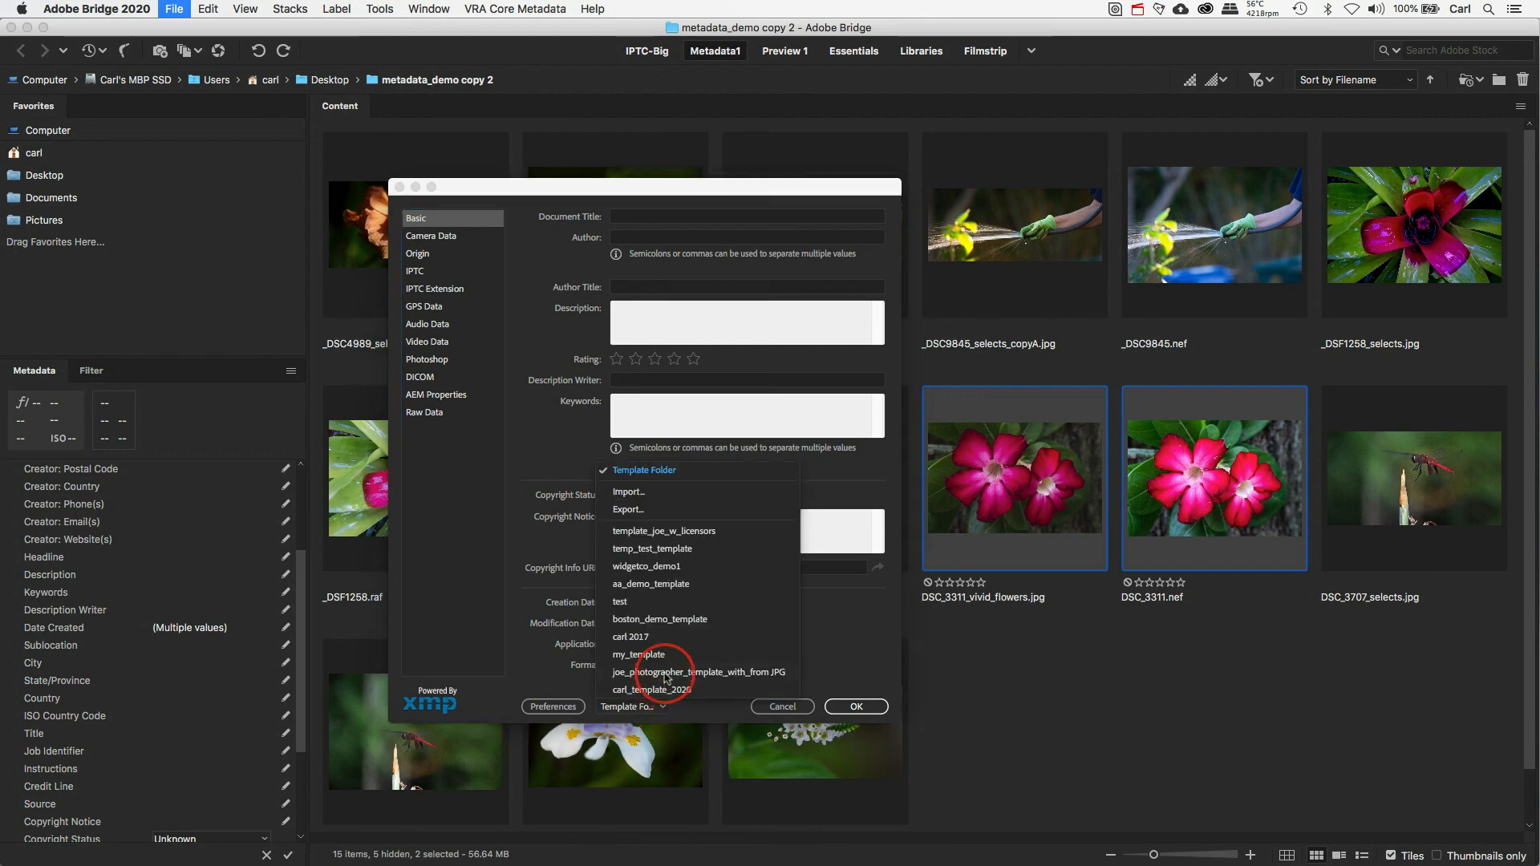
pyautogui.click(664, 674)
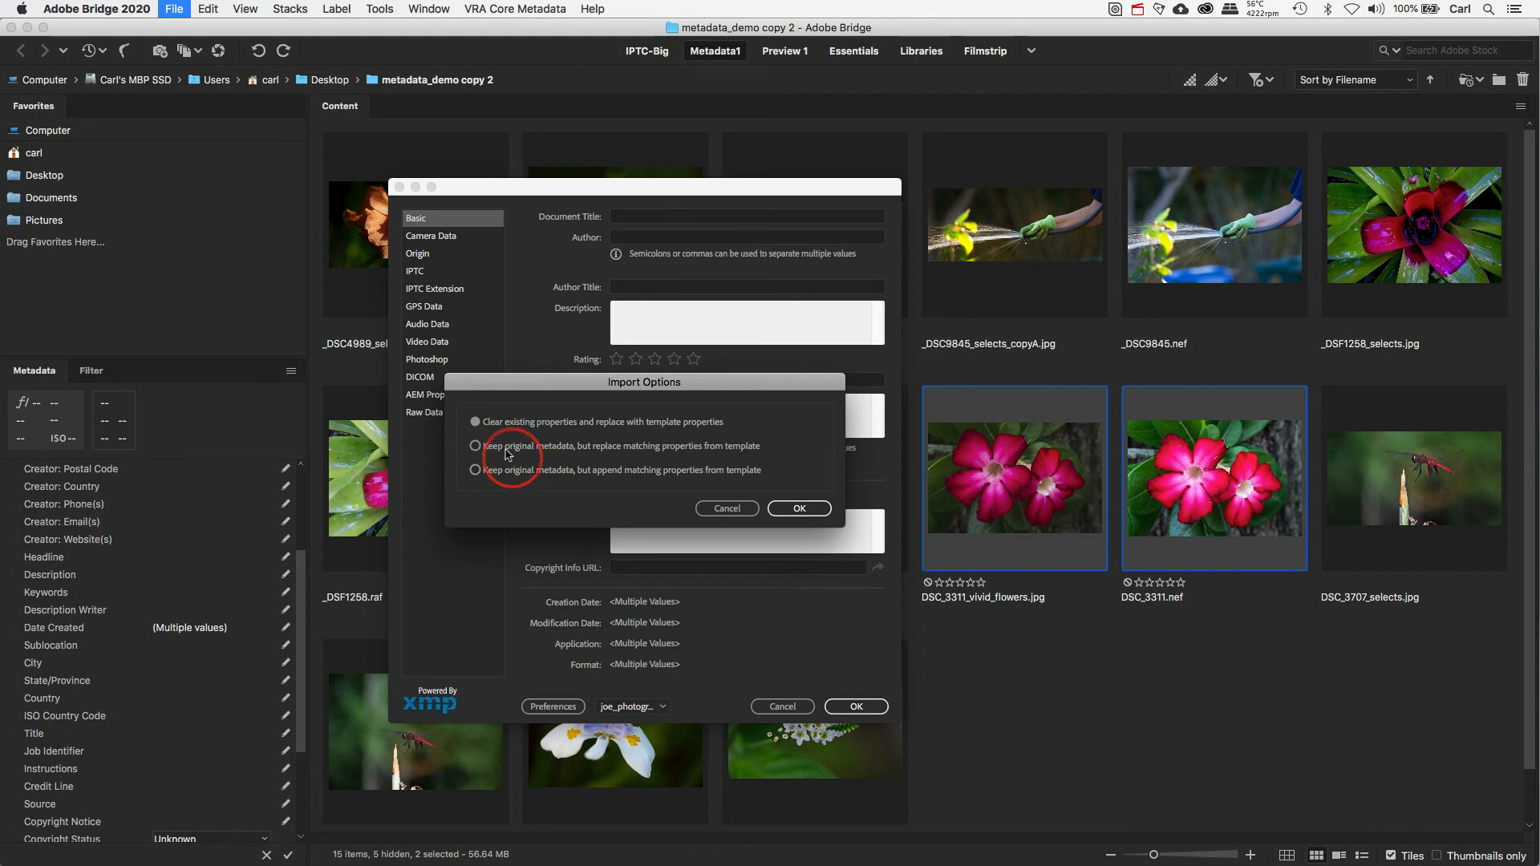
pyautogui.click(478, 427)
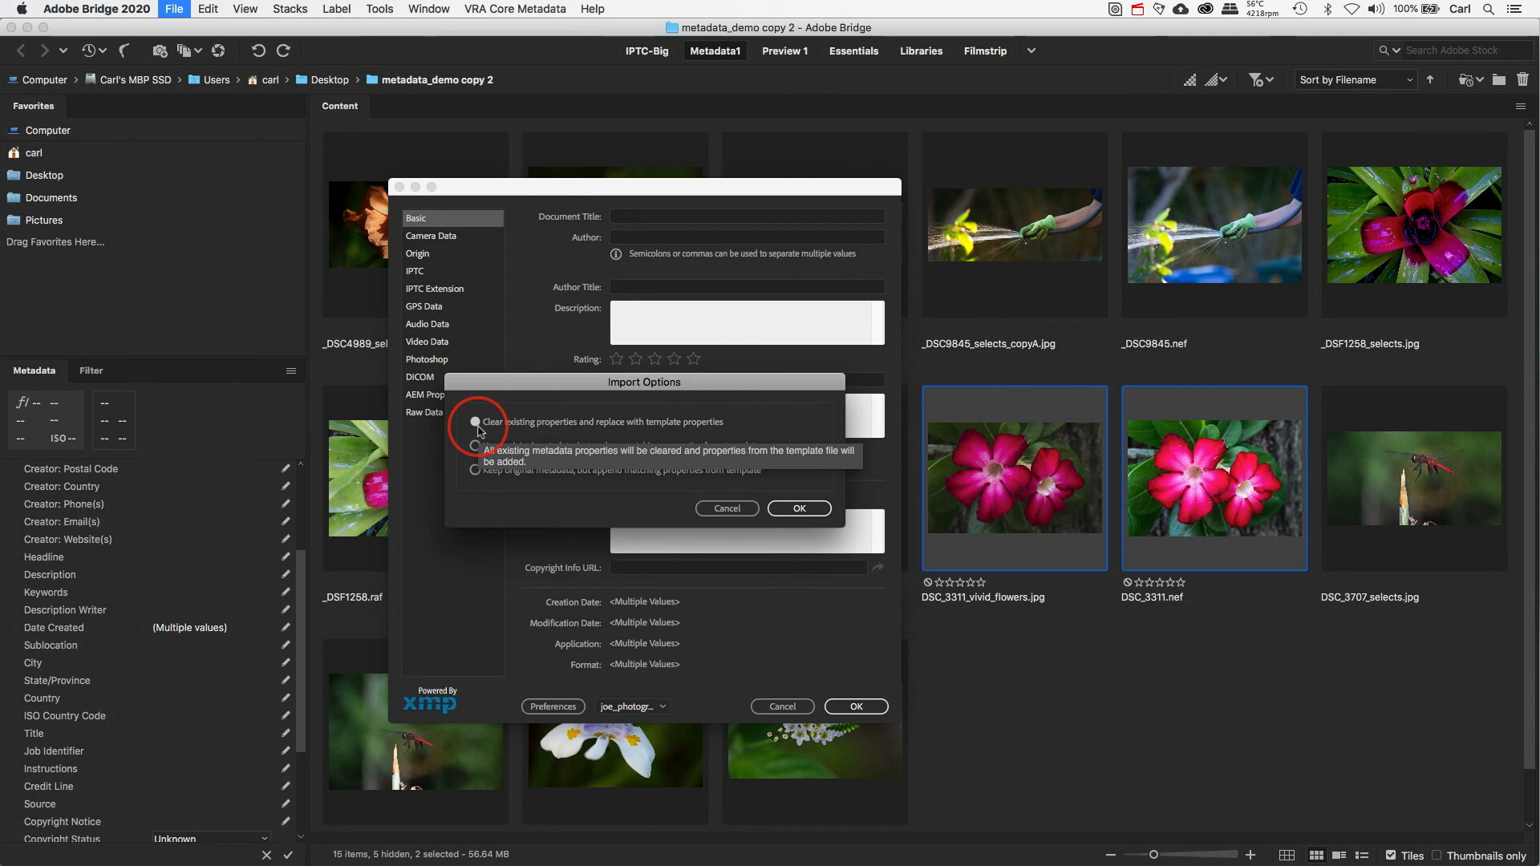
pyautogui.click(799, 511)
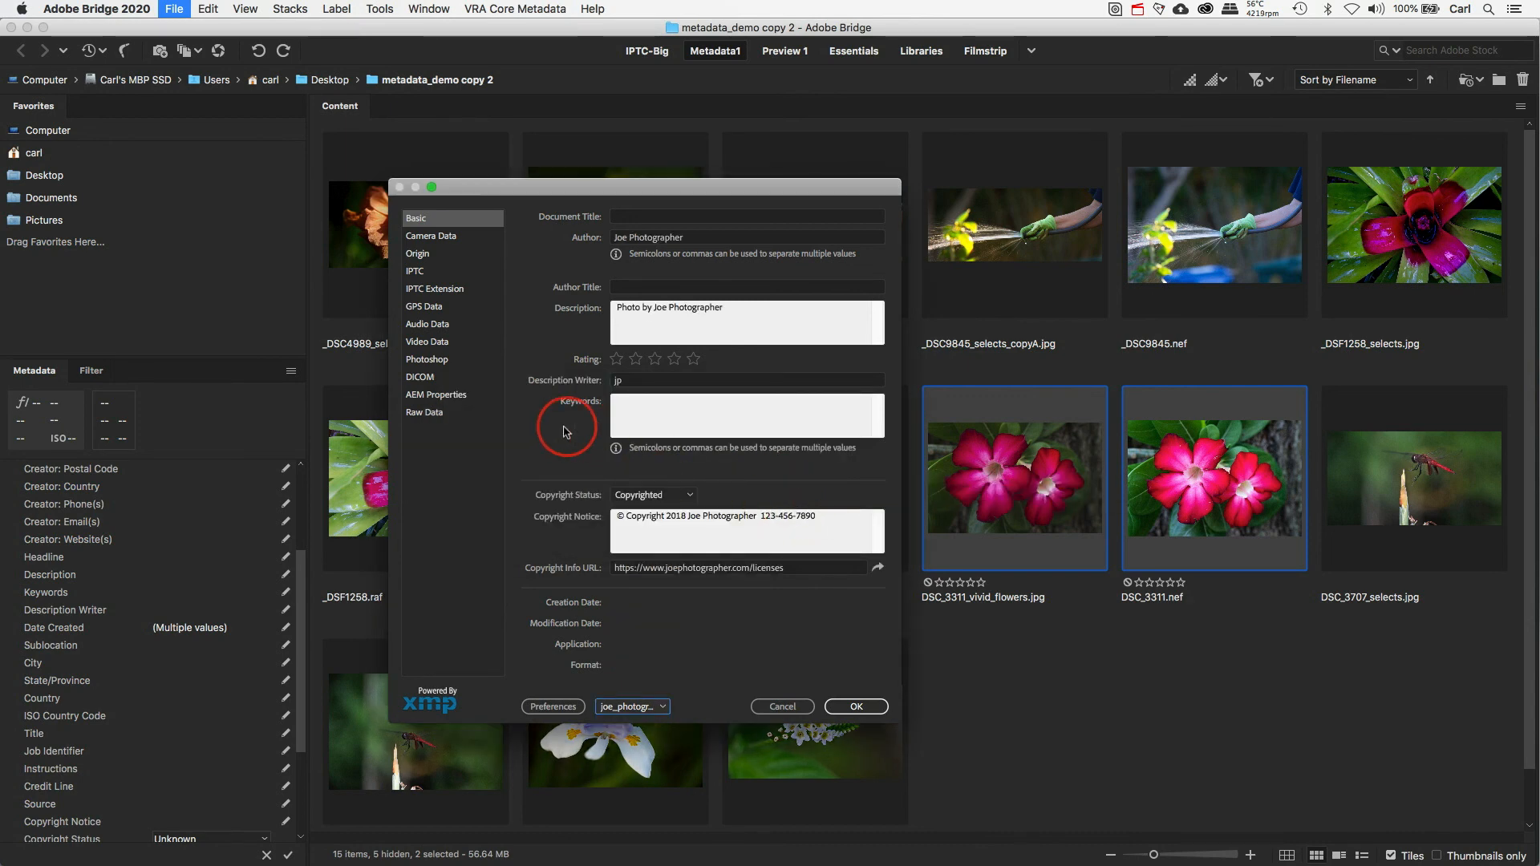
# Review the IPTC contact and image fields filled in by the template for both DSC_3311 files.
pyautogui.click(415, 273)
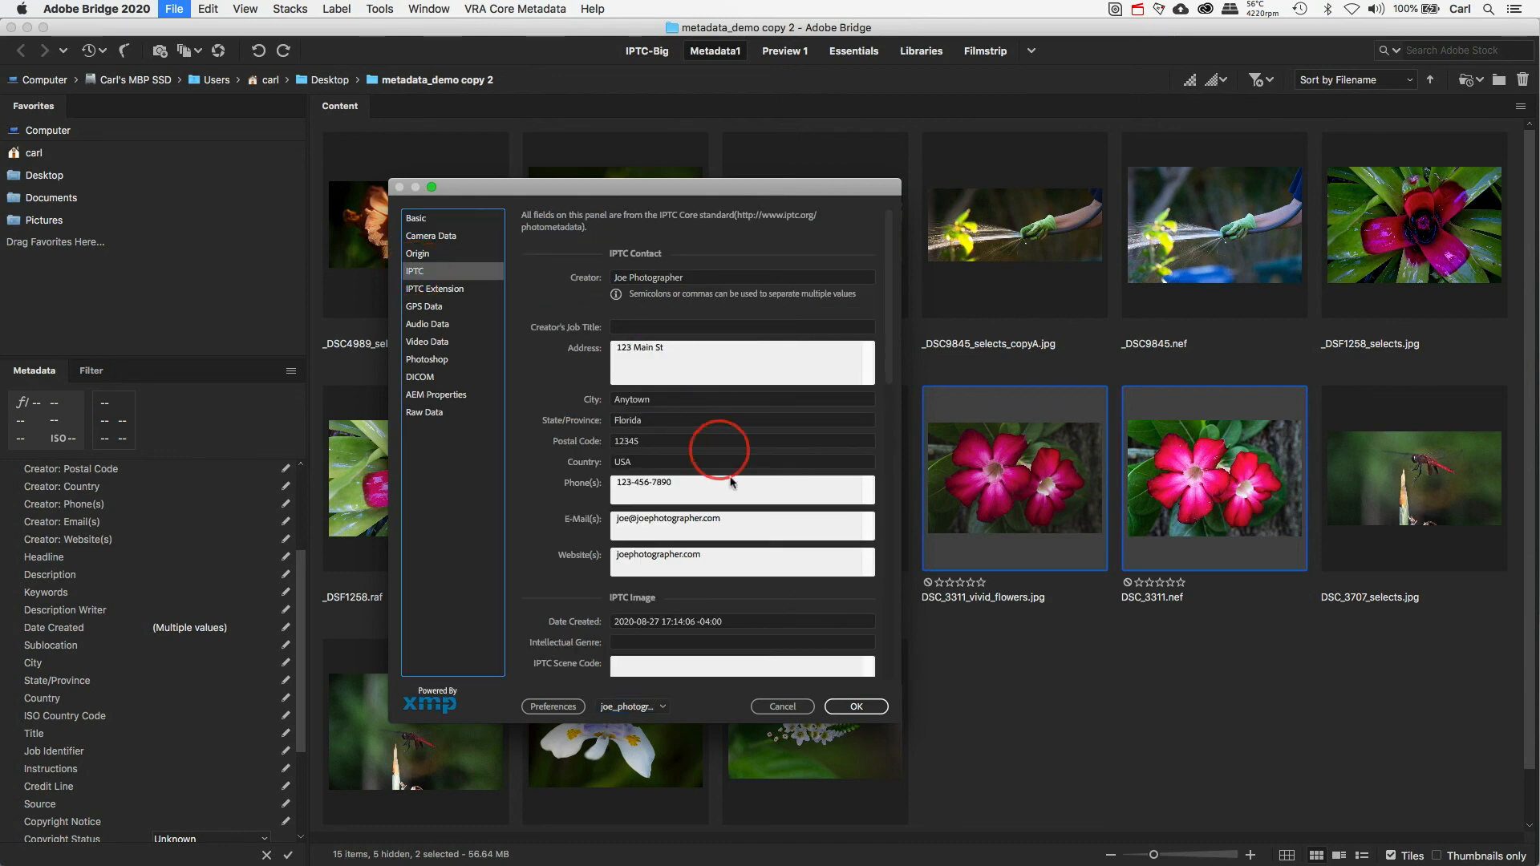
pyautogui.scroll(-10, 730, 502)
pyautogui.scroll(10, 731, 518)
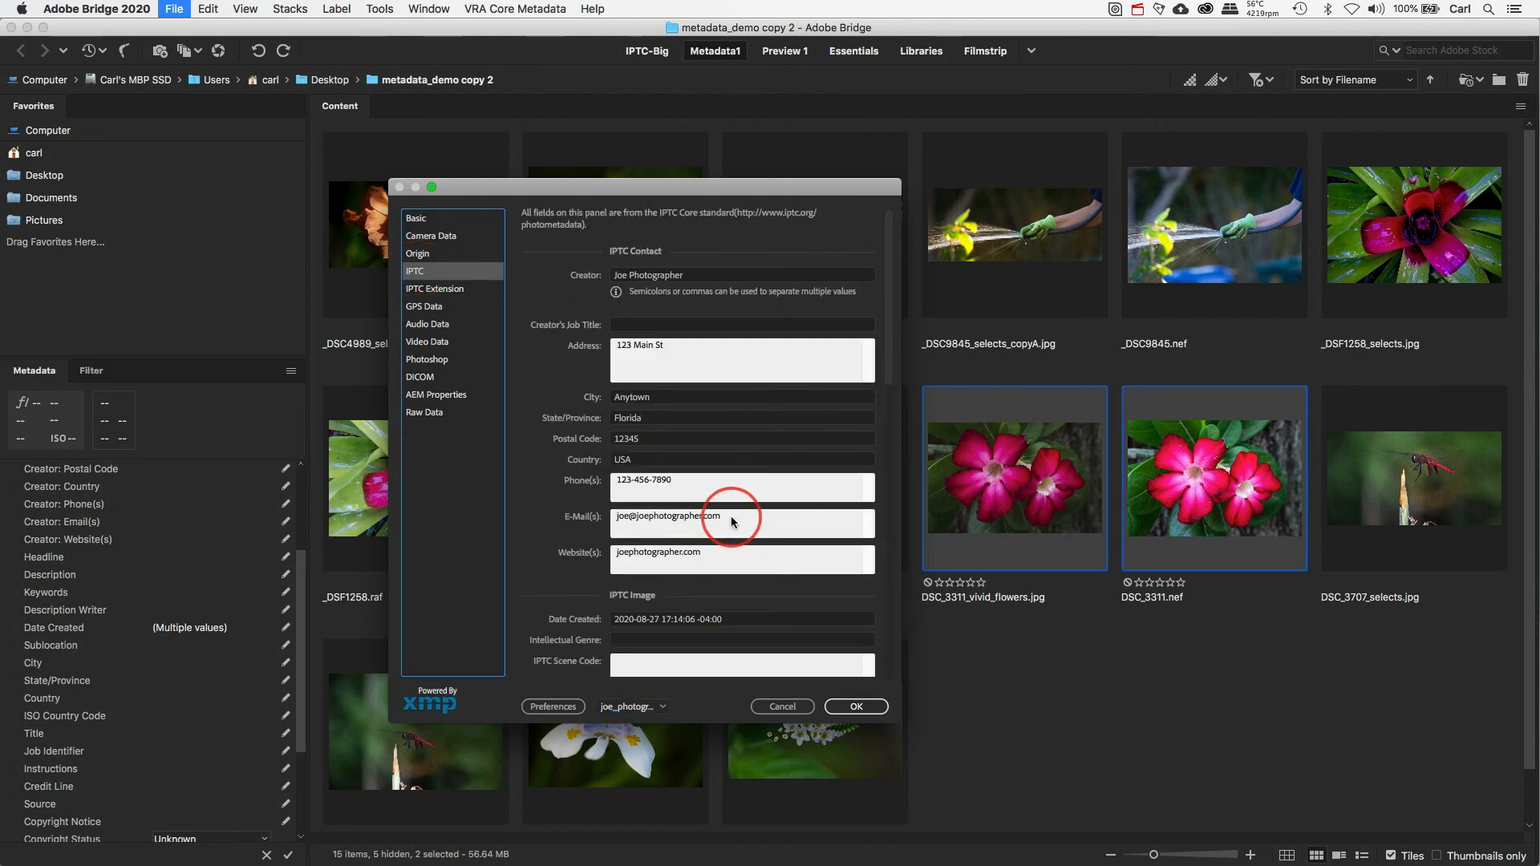
pyautogui.click(866, 709)
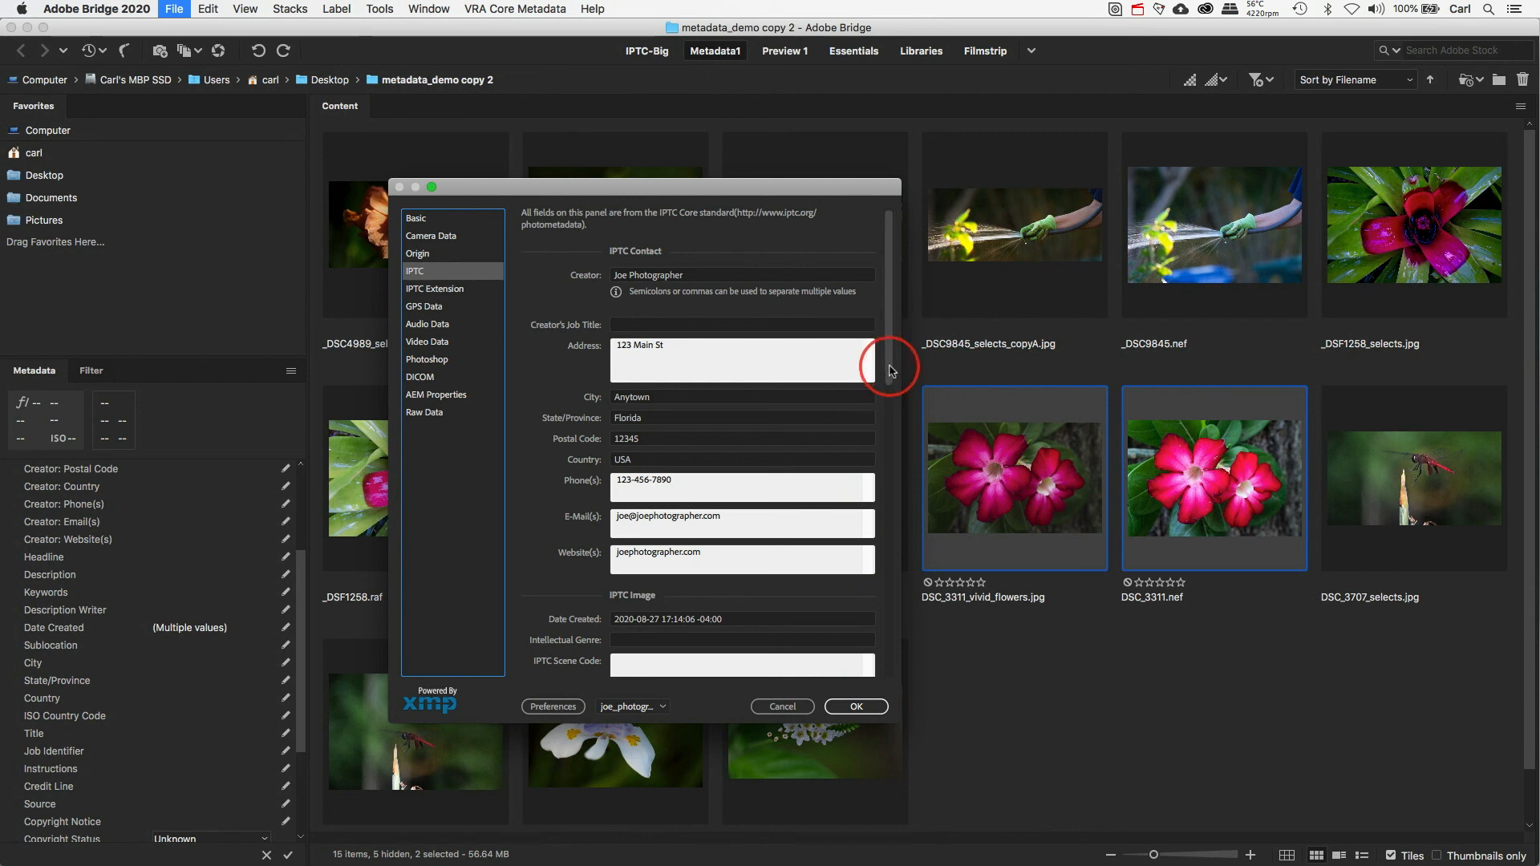
pyautogui.moveTo(891, 371); pyautogui.dragTo(890, 451)
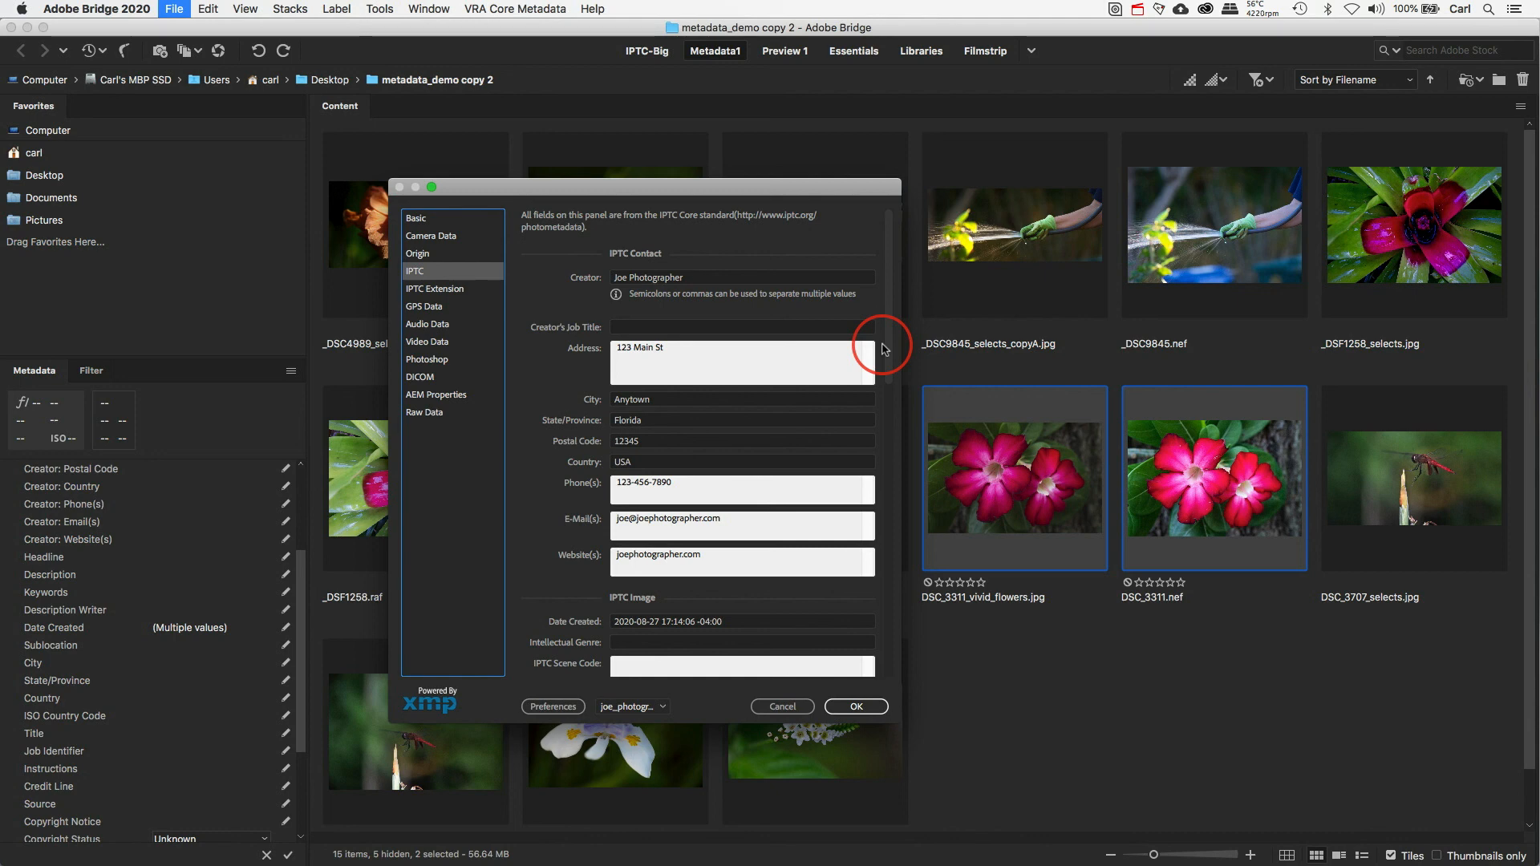
# Insert "Desert Rose" before the photo credit in the Basic Description of both DSC_3311 files.
pyautogui.click(427, 223)
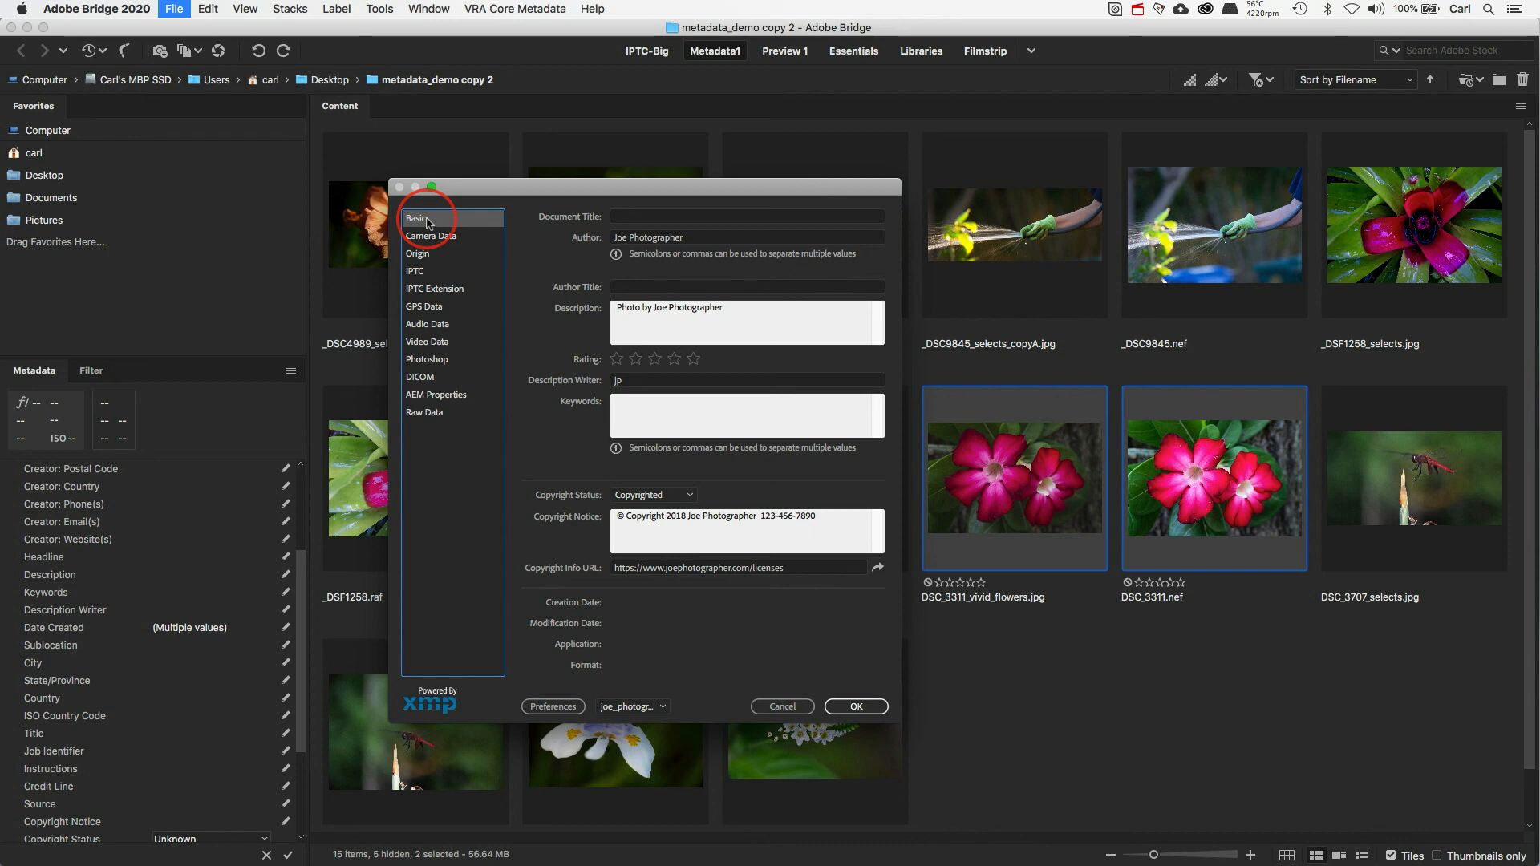
pyautogui.click(614, 307)
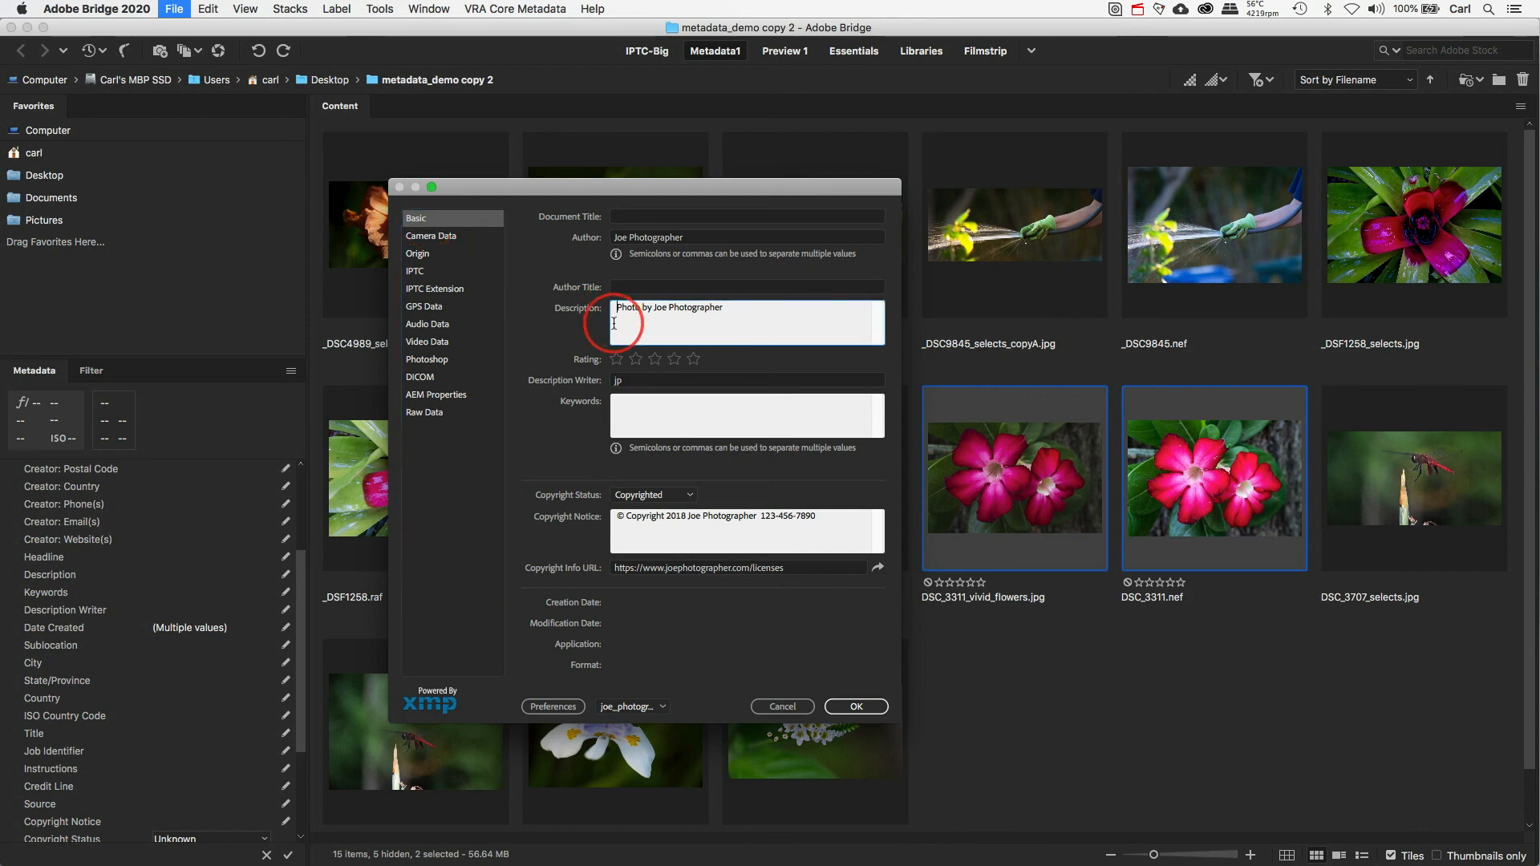
pyautogui.write('De')
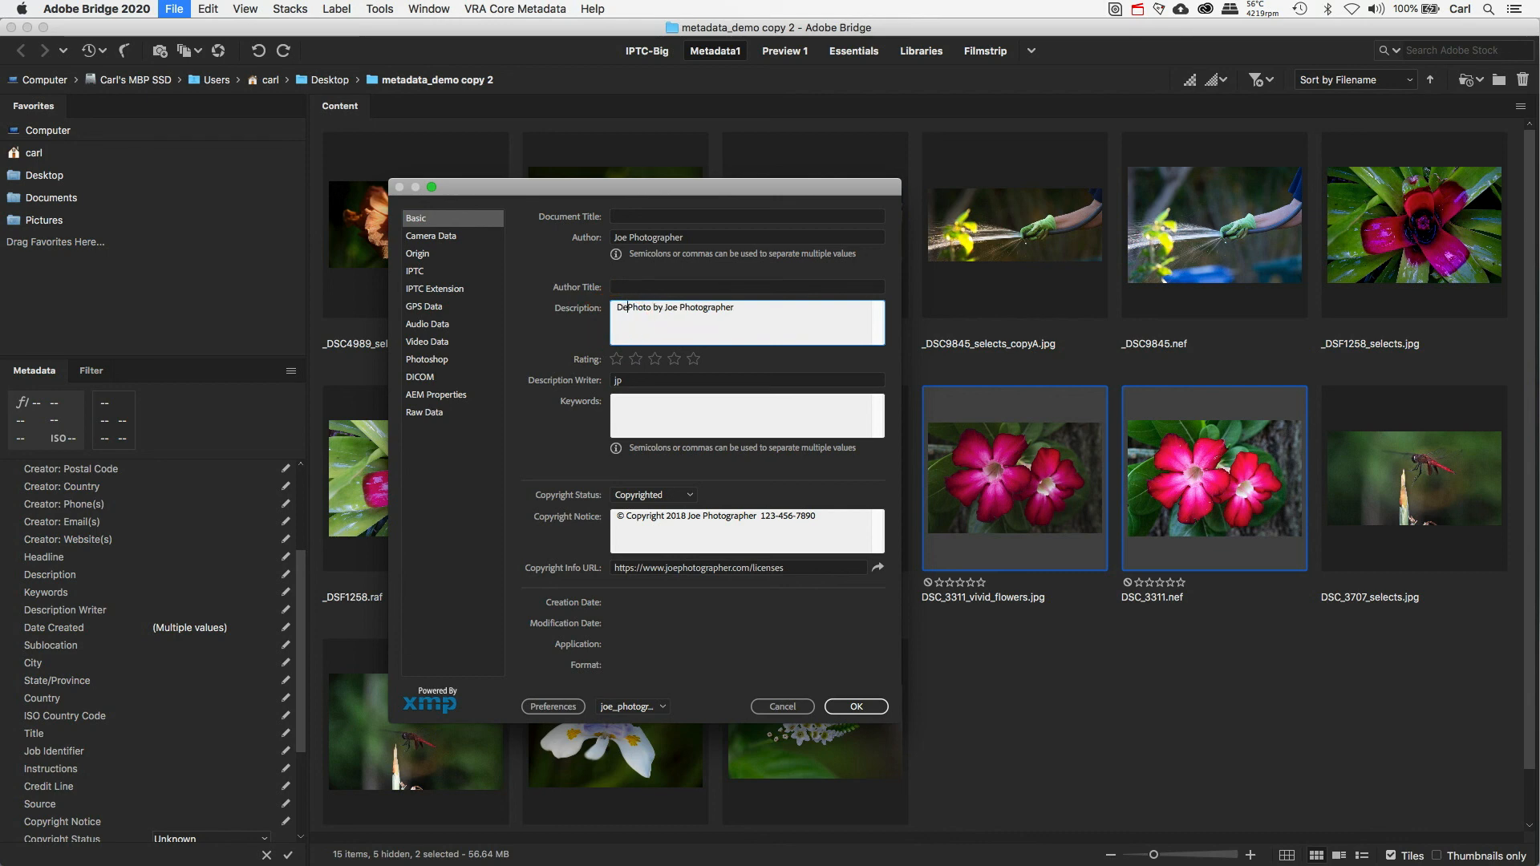
pyautogui.write('sert R')
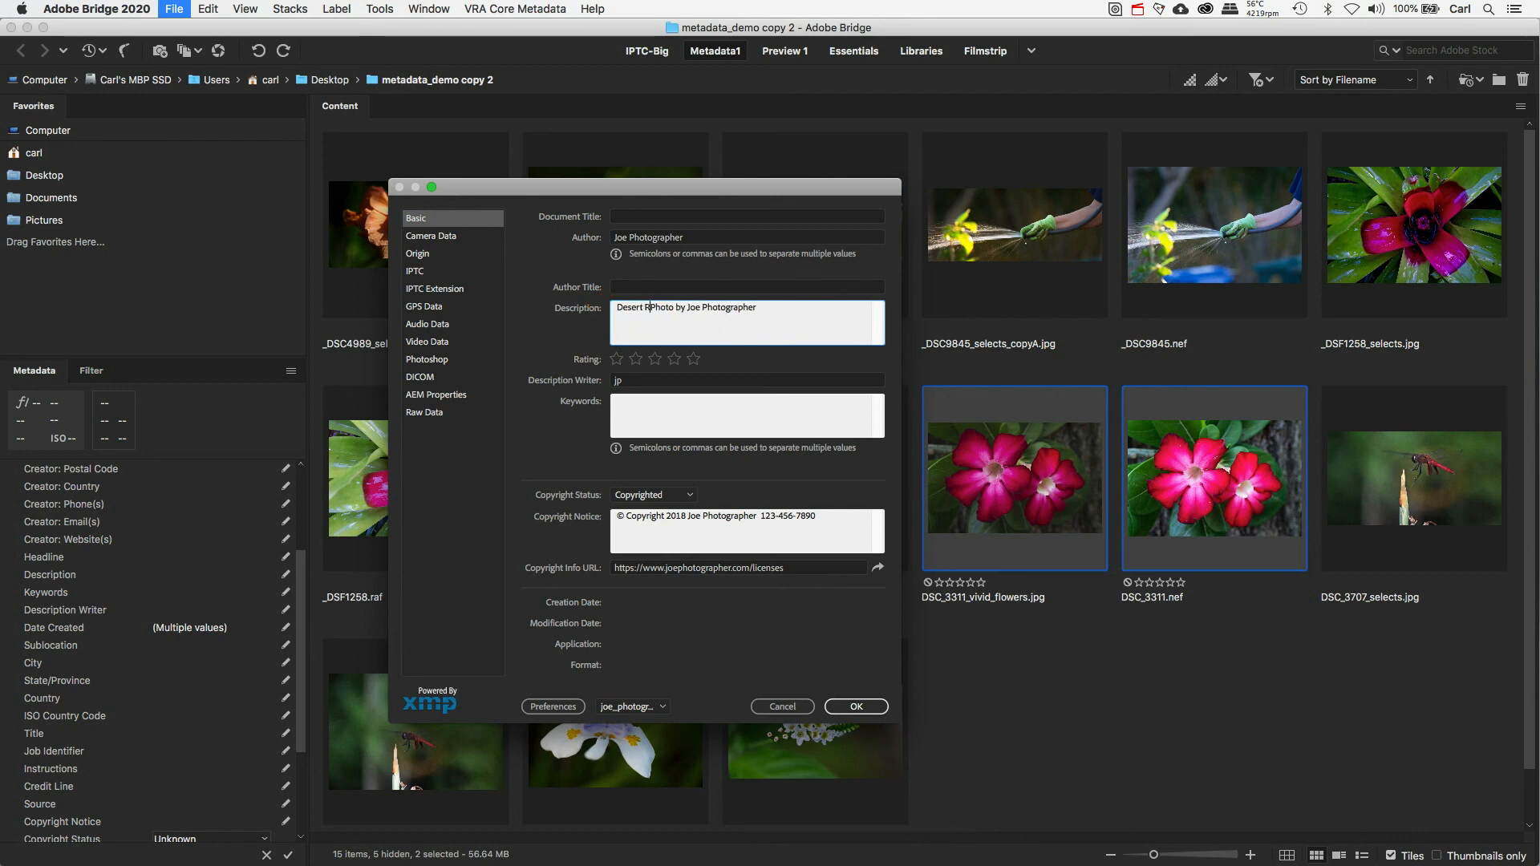
pyautogui.write('ose')
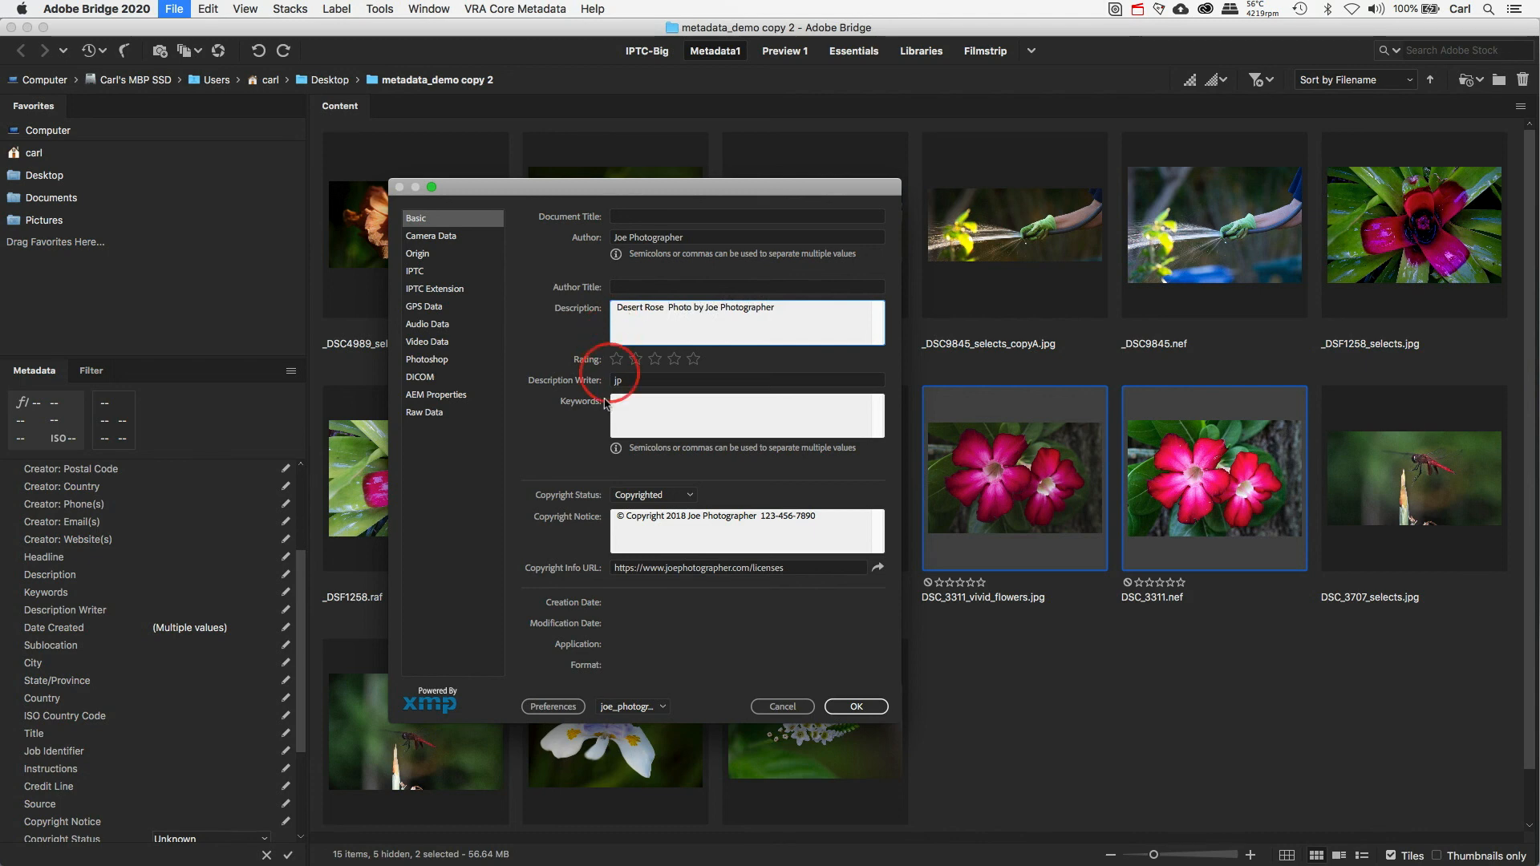
# Add the keywords "garden, flowers" to both DSC_3311 files and apply the file info changes.
pyautogui.click(620, 406)
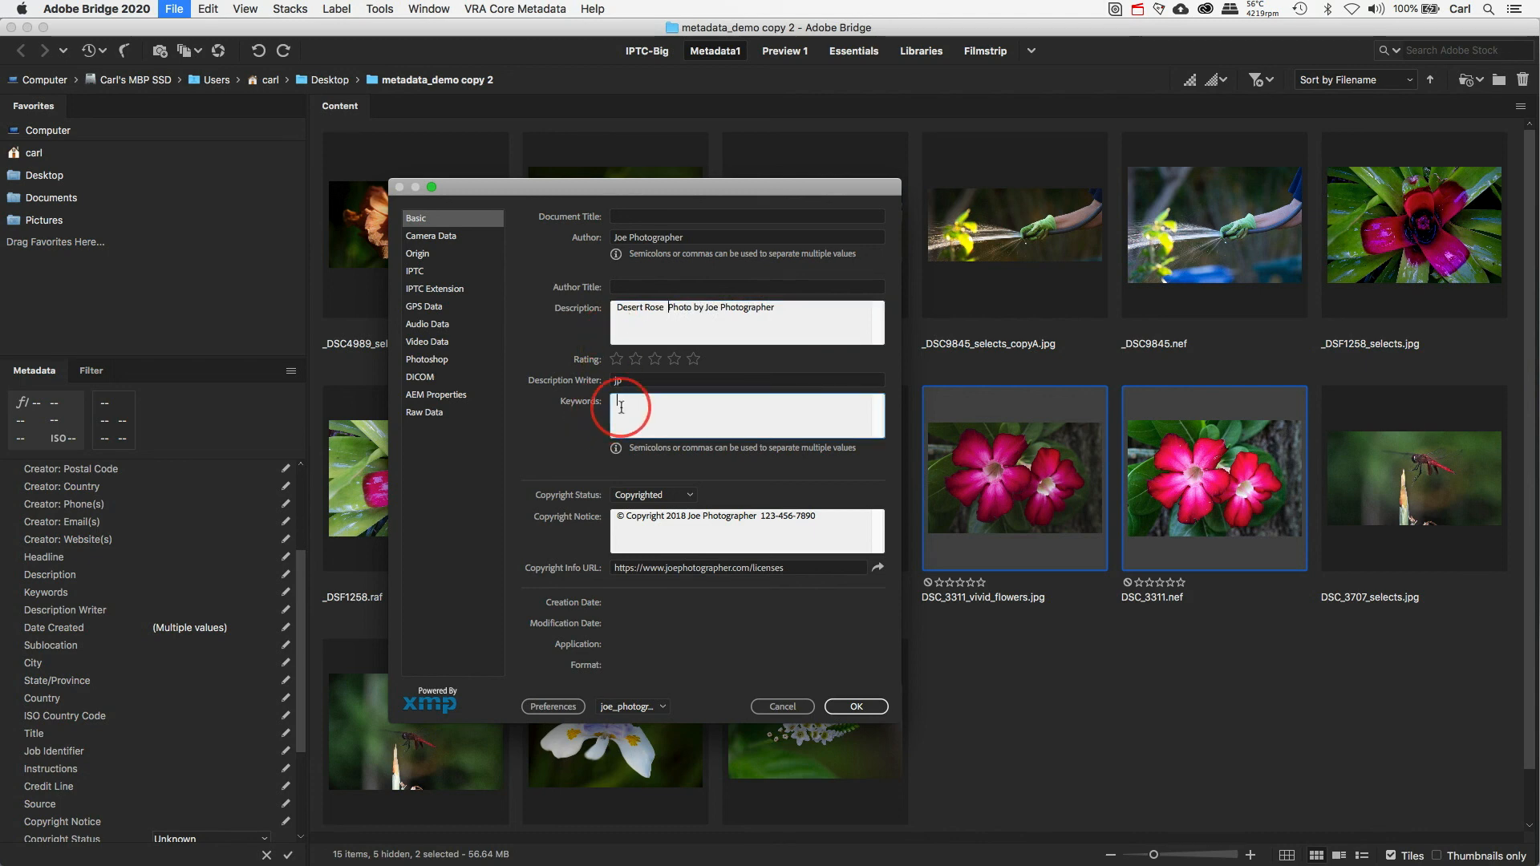
pyautogui.write('garden,')
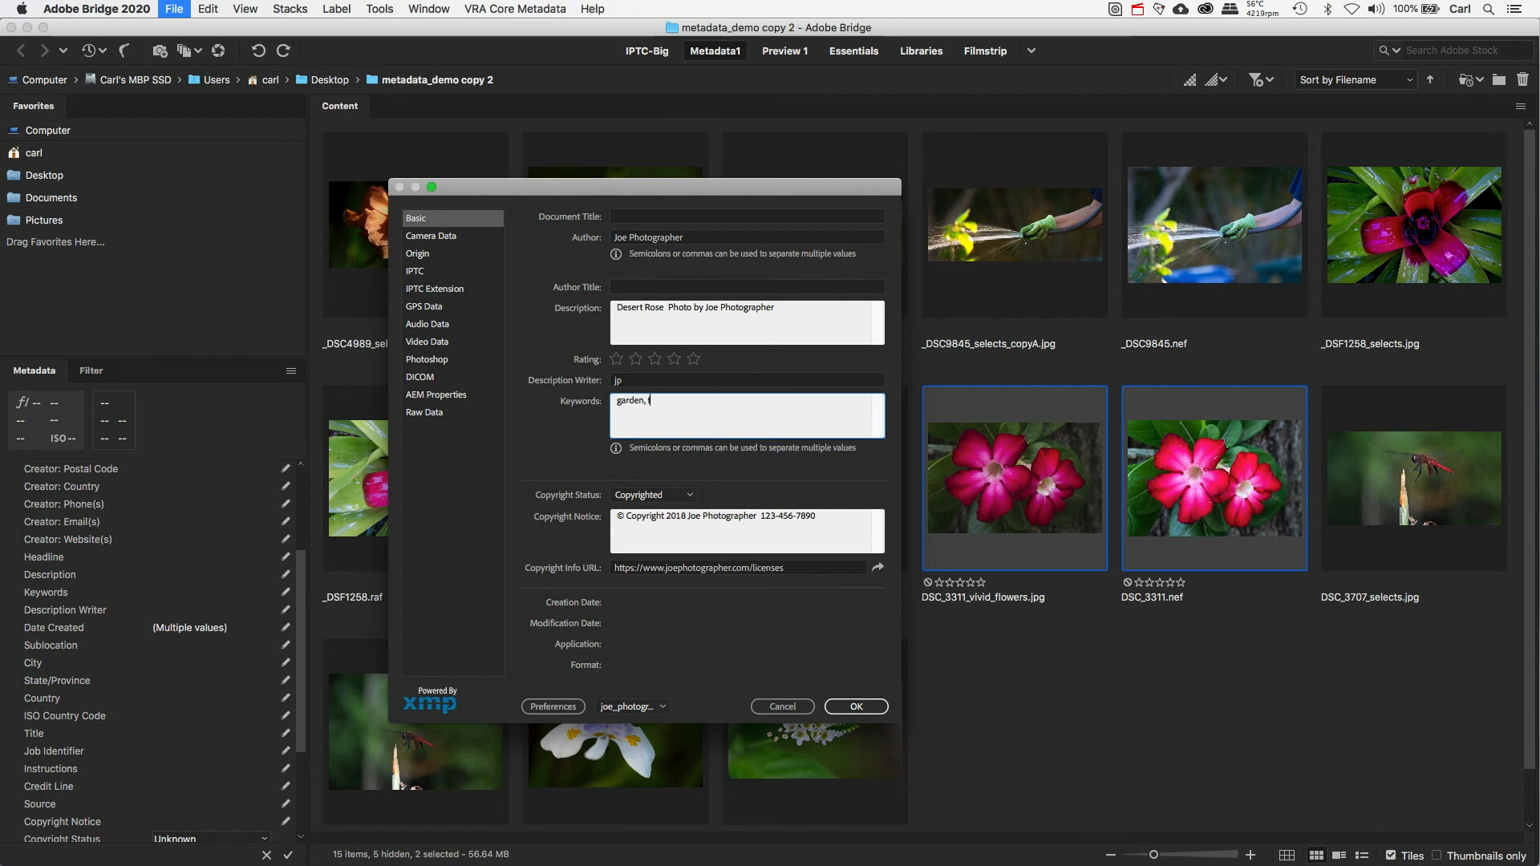
pyautogui.write(' flowers')
pyautogui.click(857, 707)
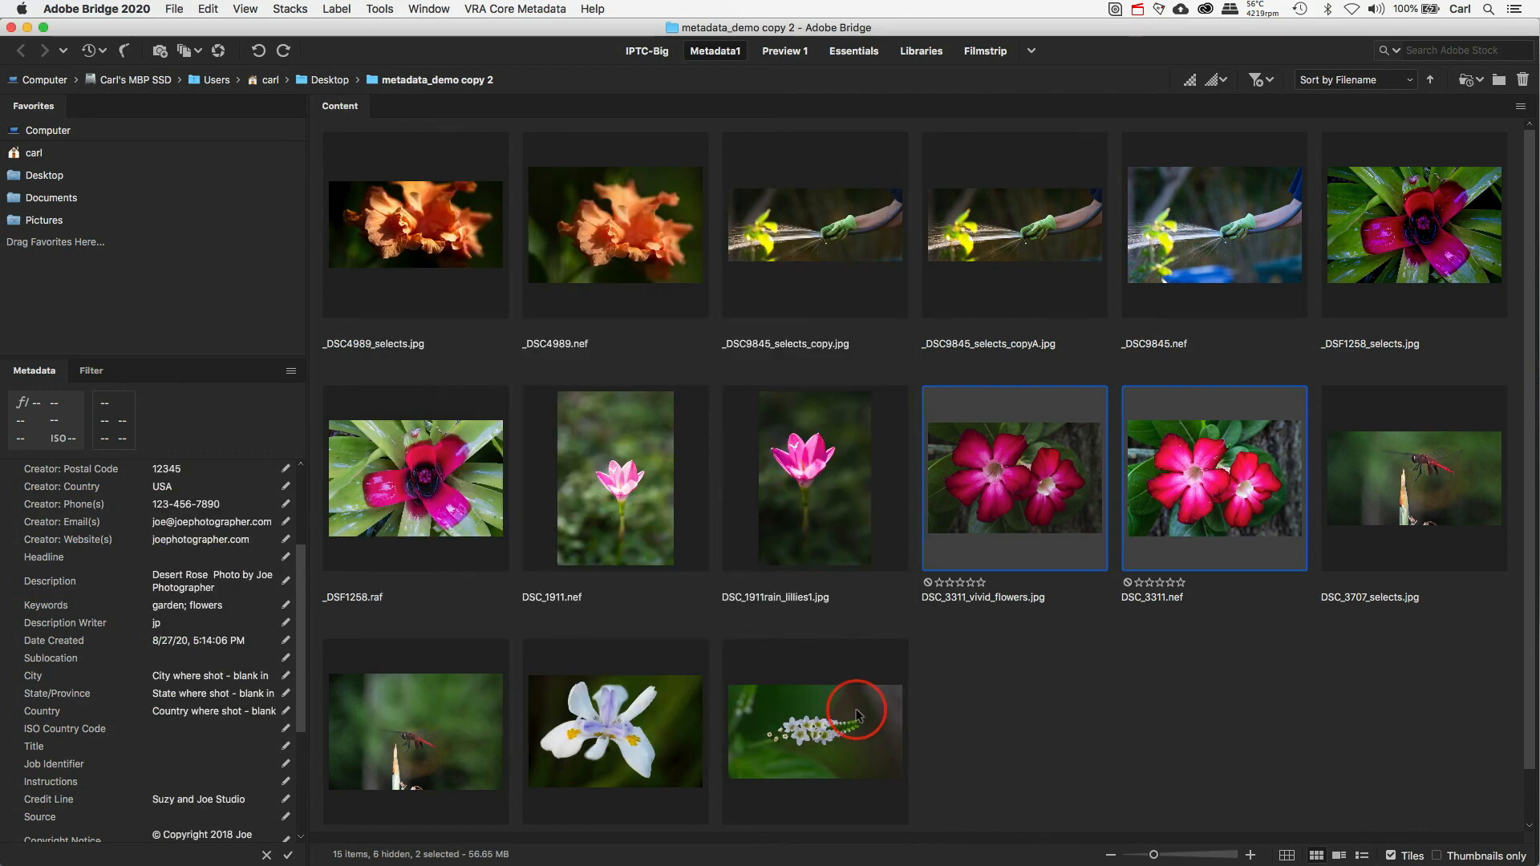
# Check the IPTC Core metadata of DSC_1911rain_lillies1.jpg and DSC_3311_vivid_flowers.jpg individually.
pyautogui.click(827, 515)
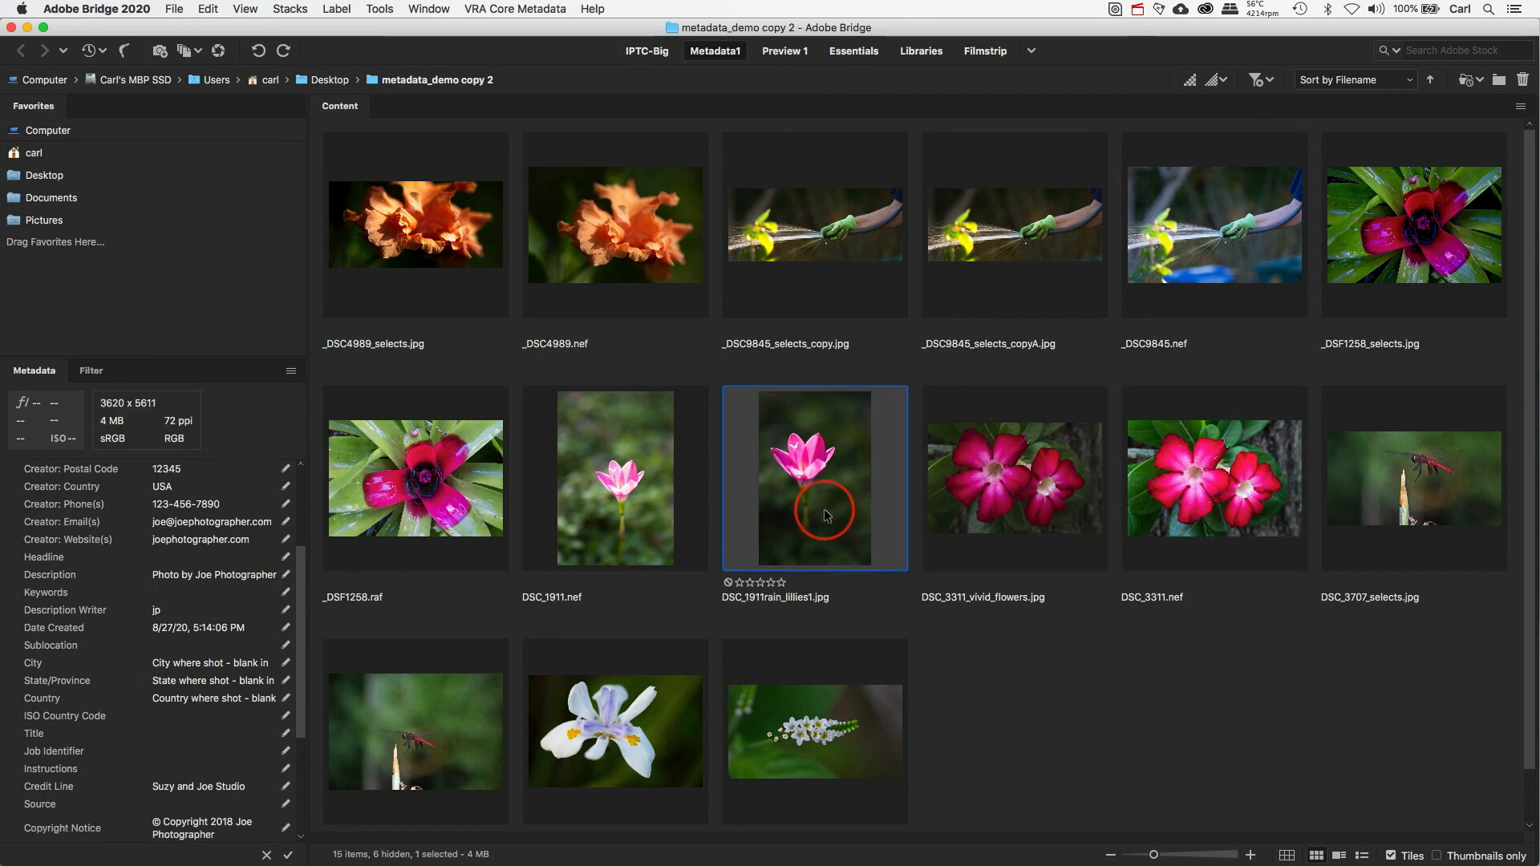
pyautogui.click(1006, 498)
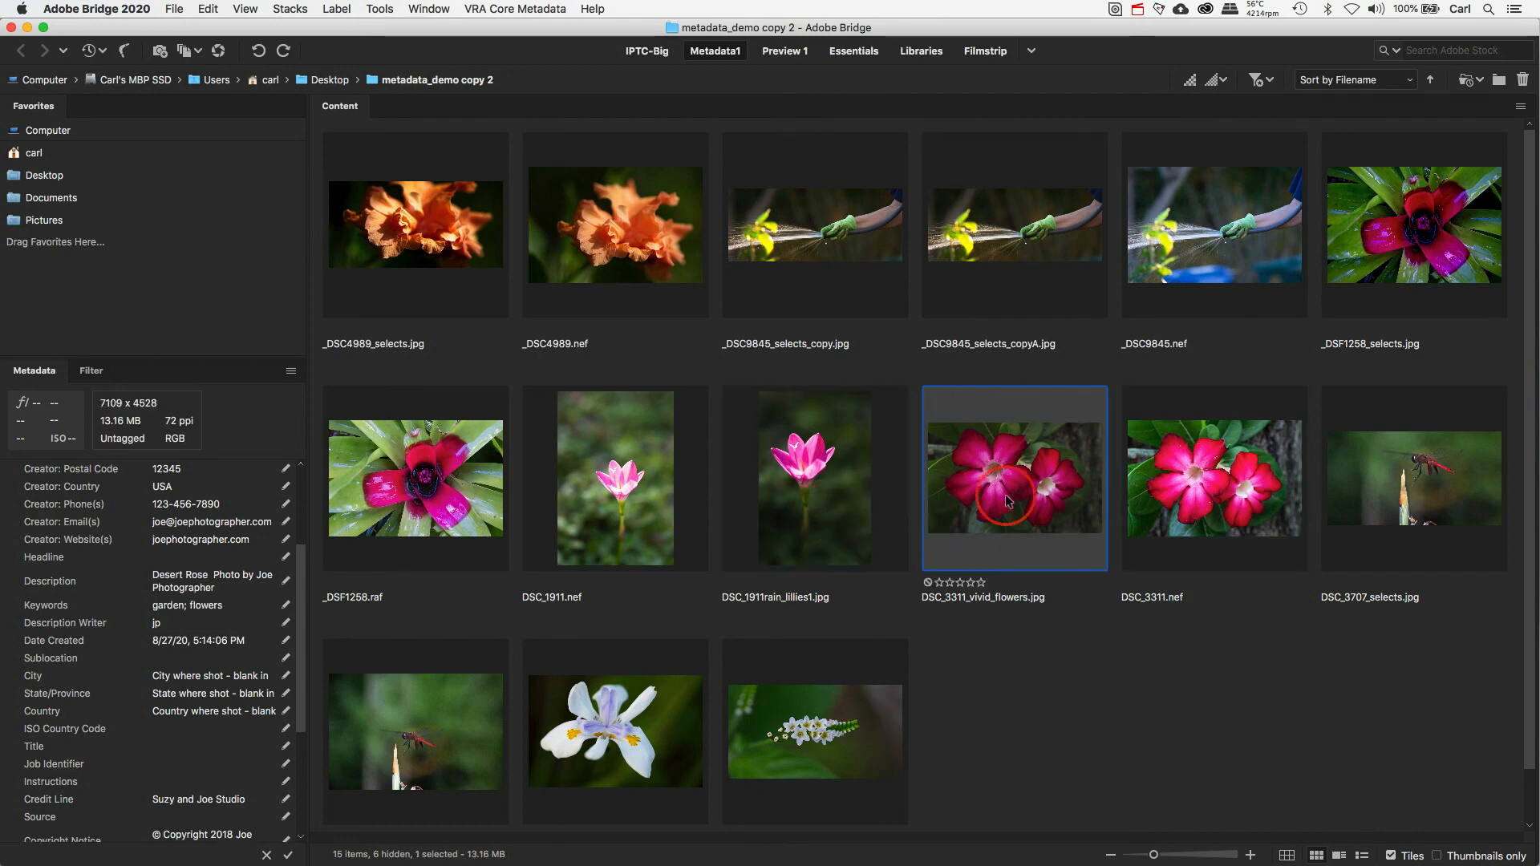
pyautogui.scroll(1, 299, 670)
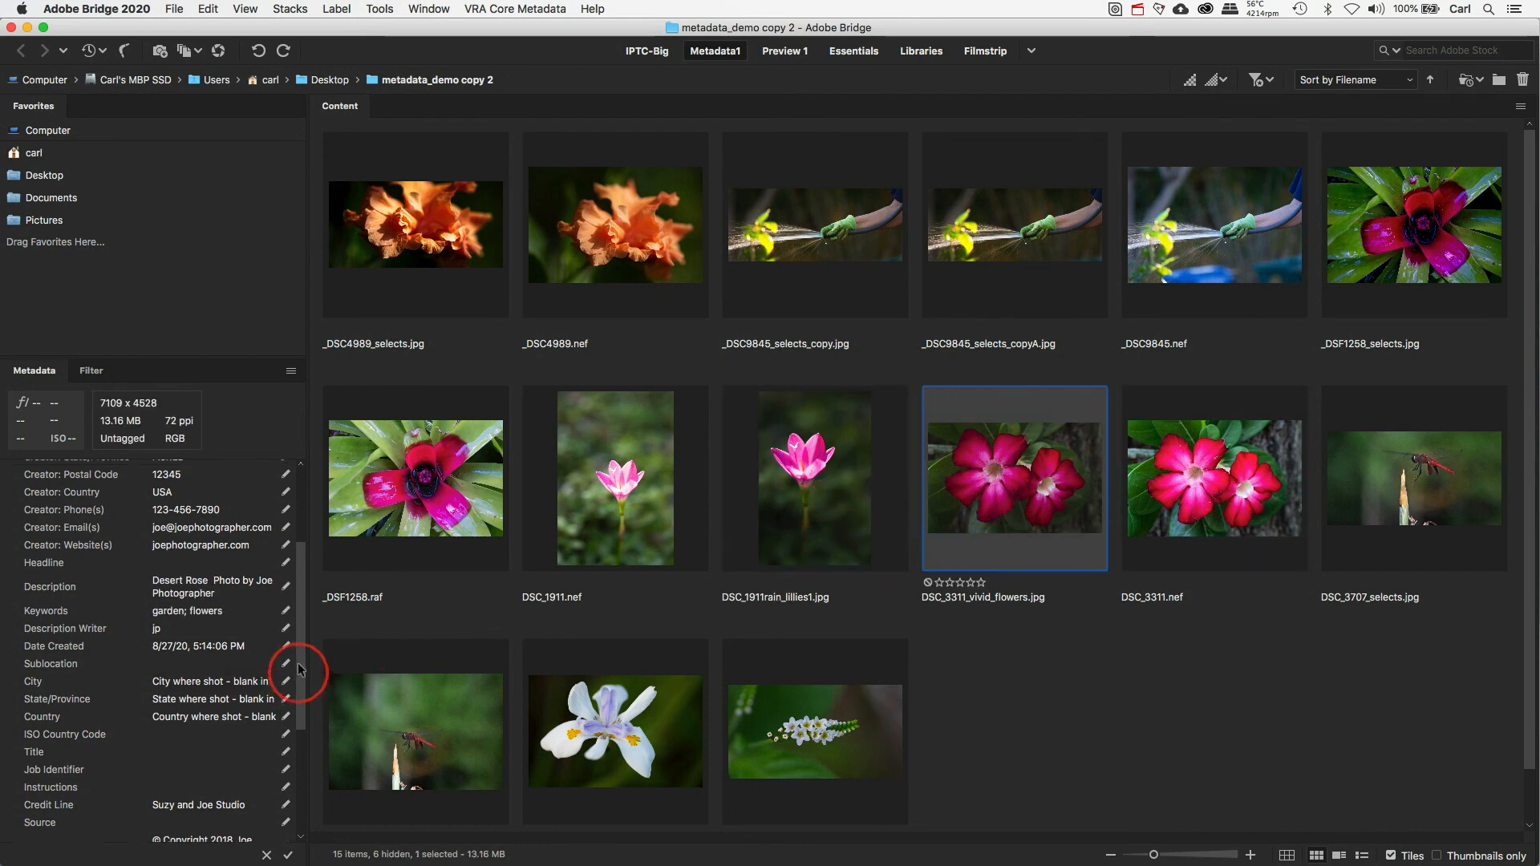
pyautogui.scroll(-1, 299, 678)
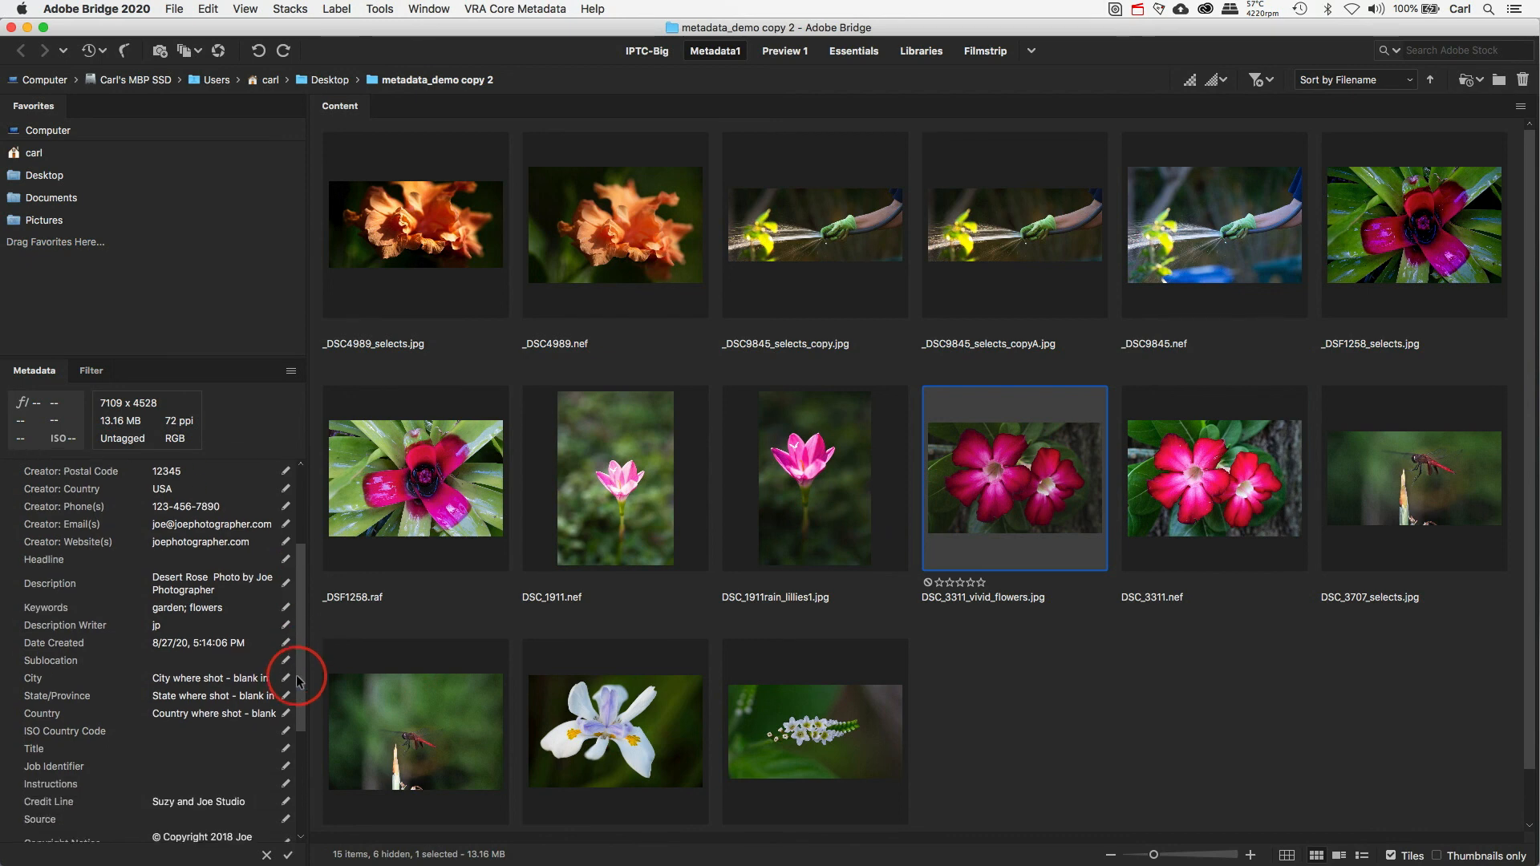
# Open the file info of DSC_3311_vivid_flowers.jpg and review its Basic keywords and IPTC creator field.
pyautogui.press('super+i')
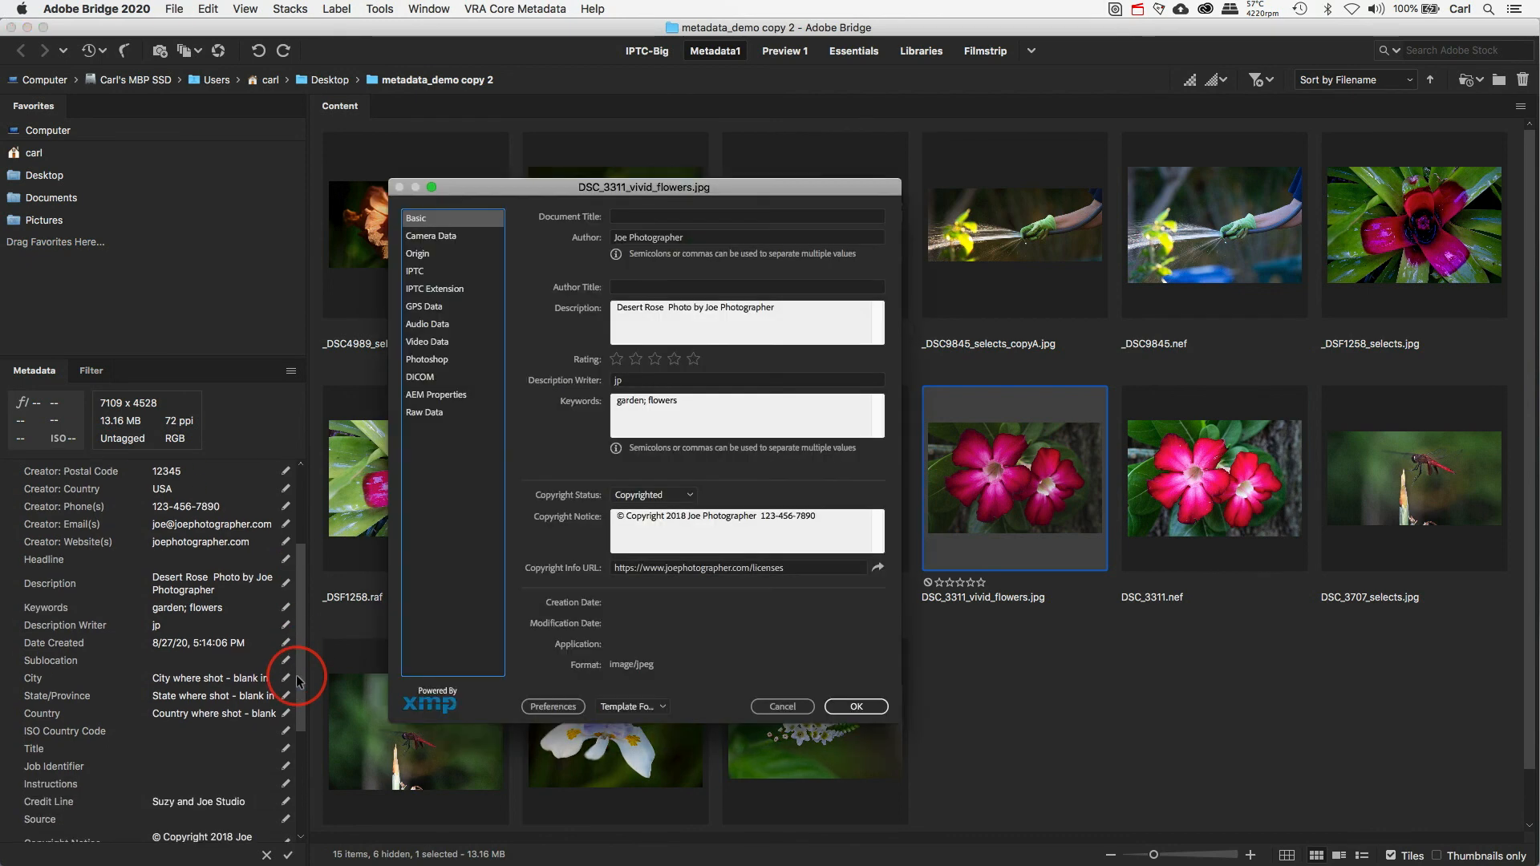
pyautogui.click(647, 401)
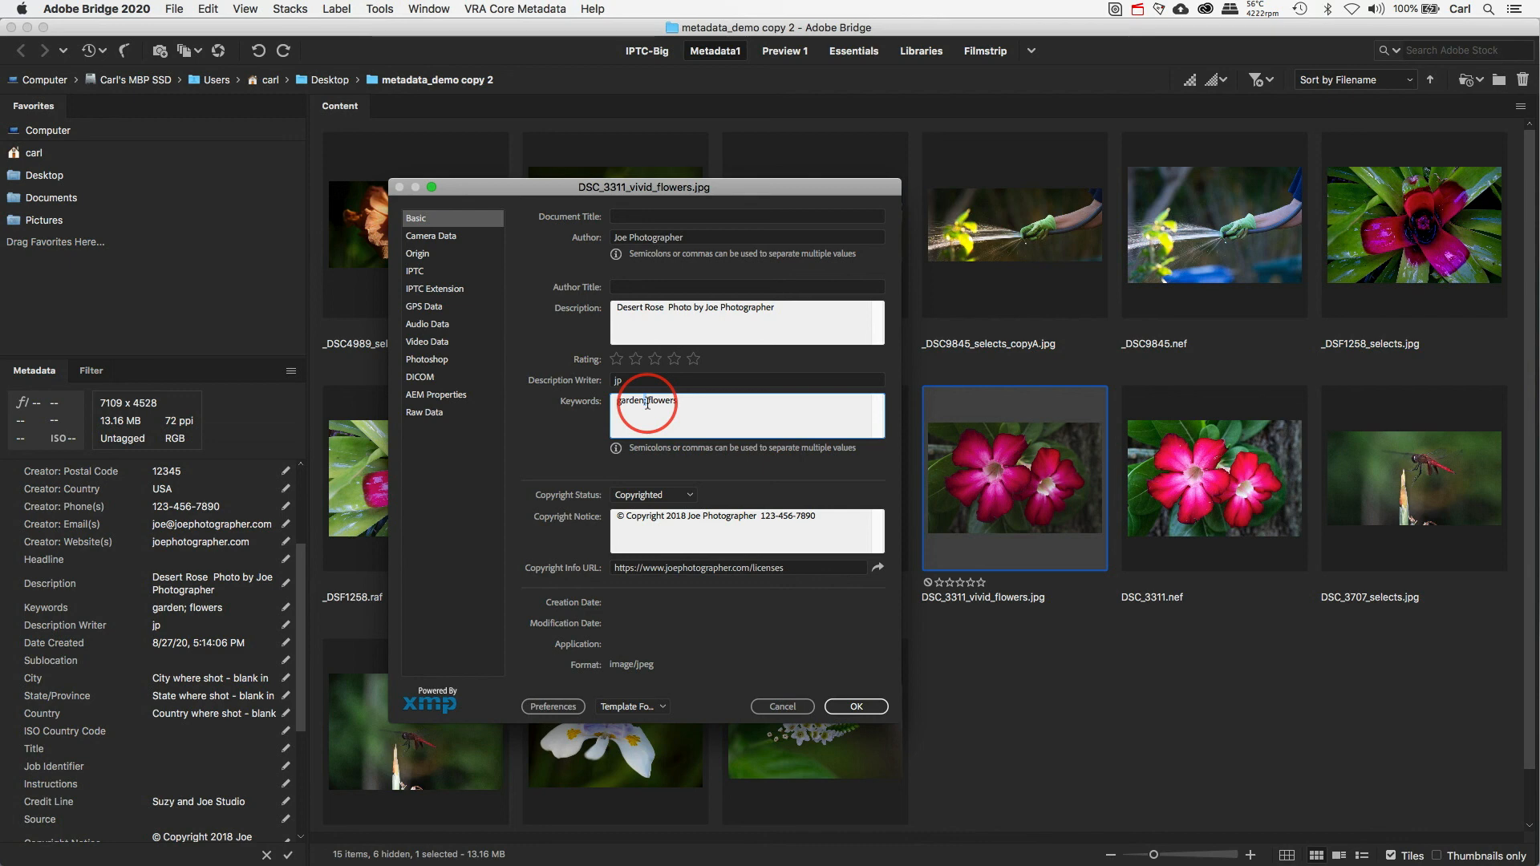
pyautogui.click(424, 276)
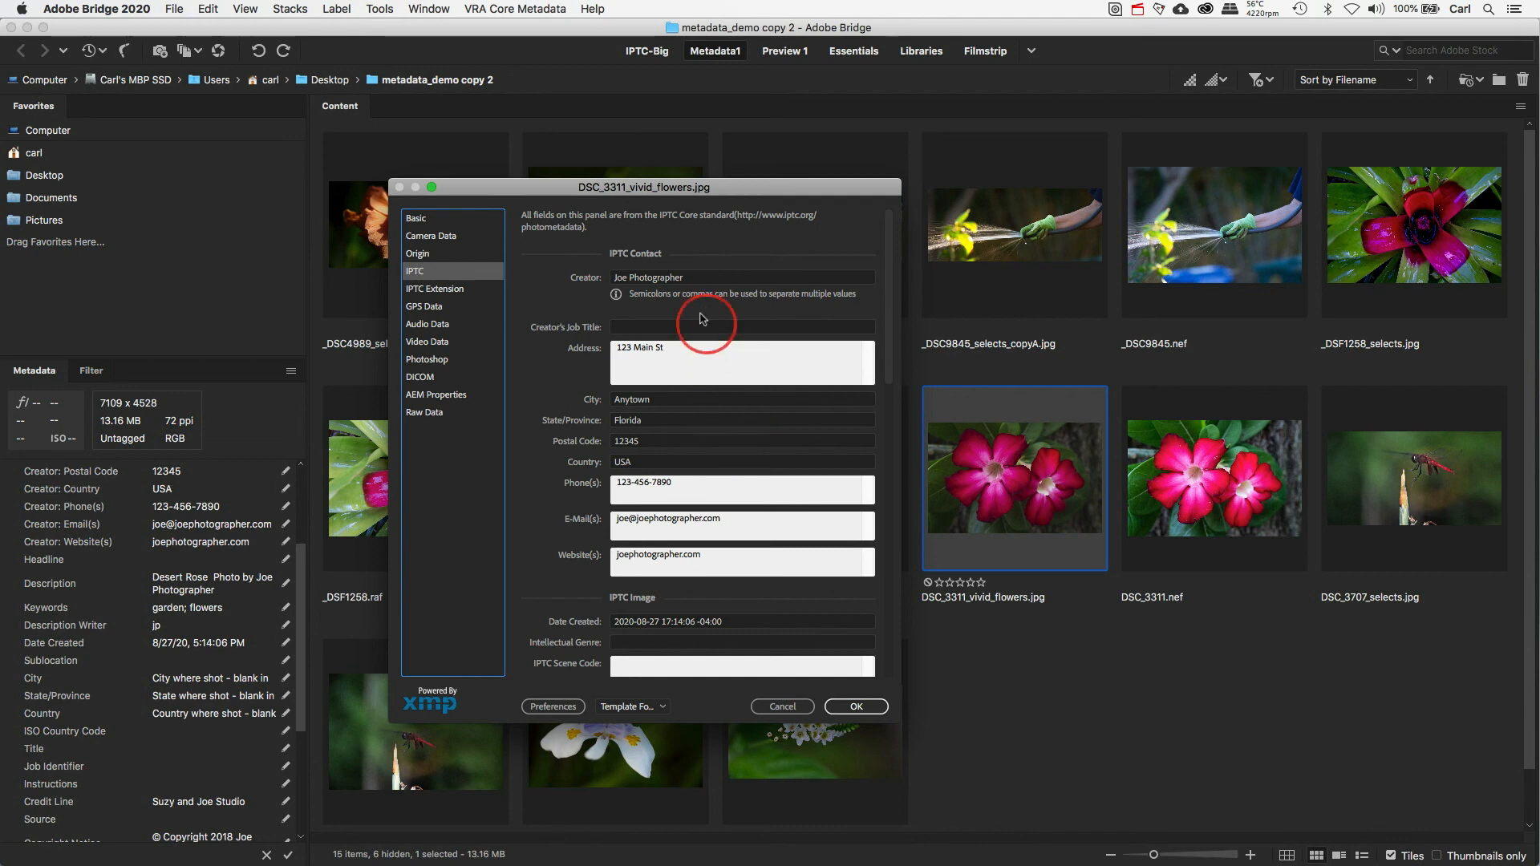
pyautogui.click(689, 279)
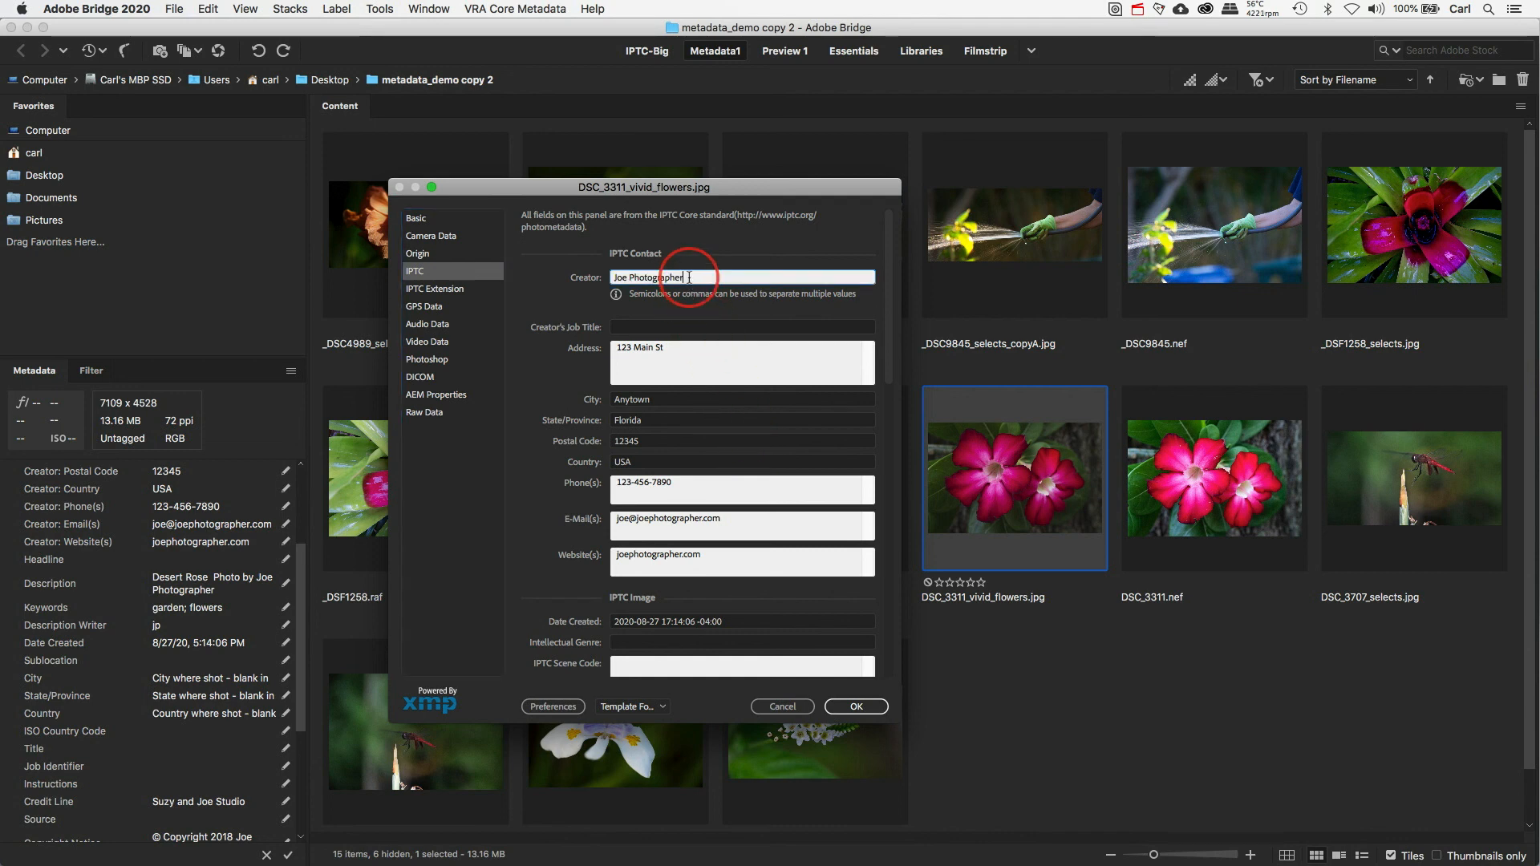
pyautogui.moveTo(689, 277); pyautogui.dragTo(612, 277)
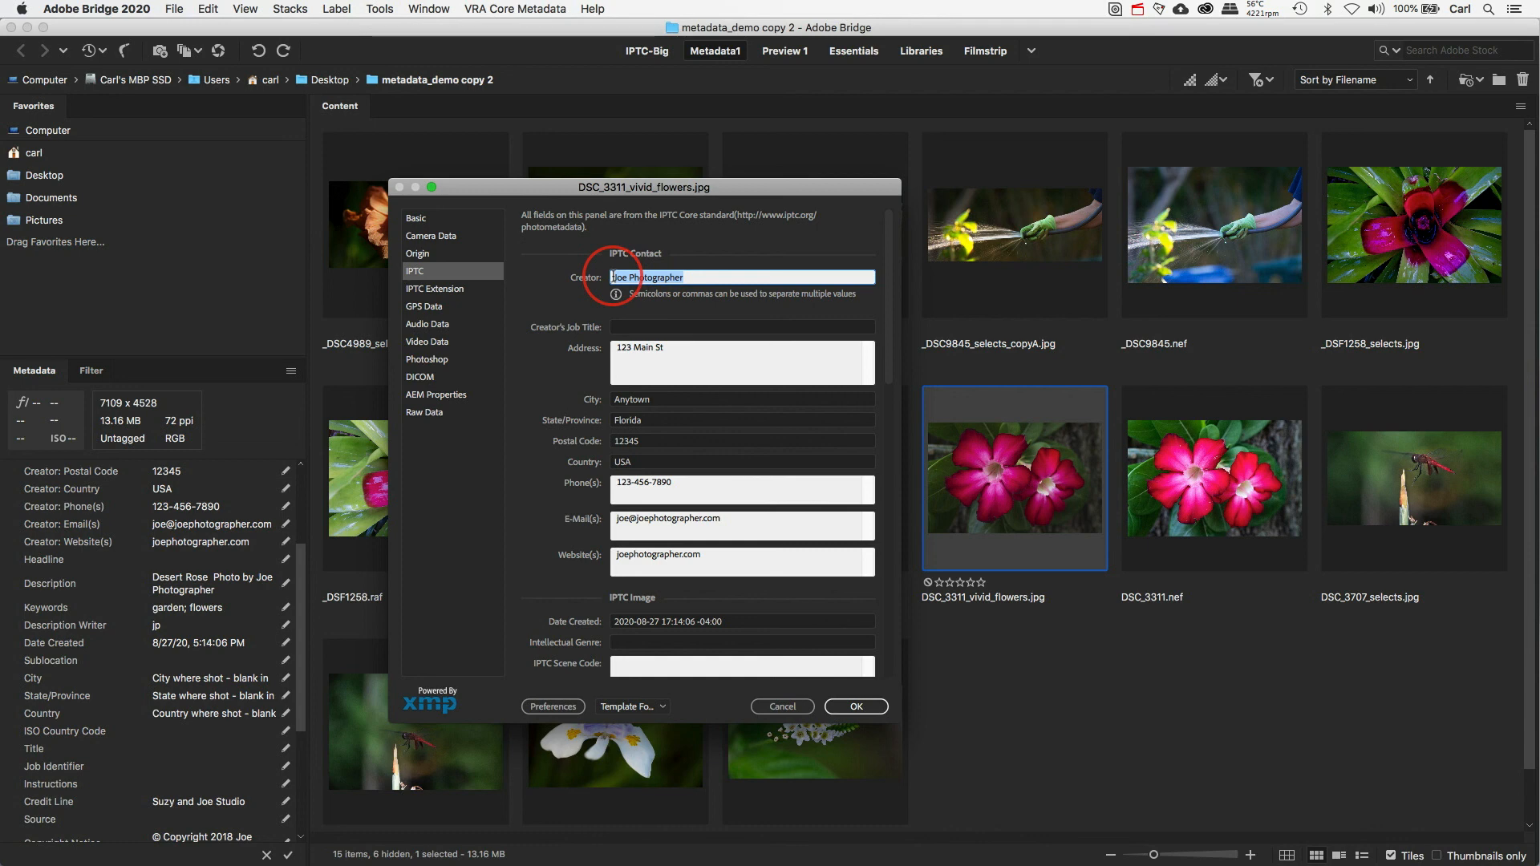
pyautogui.click(706, 277)
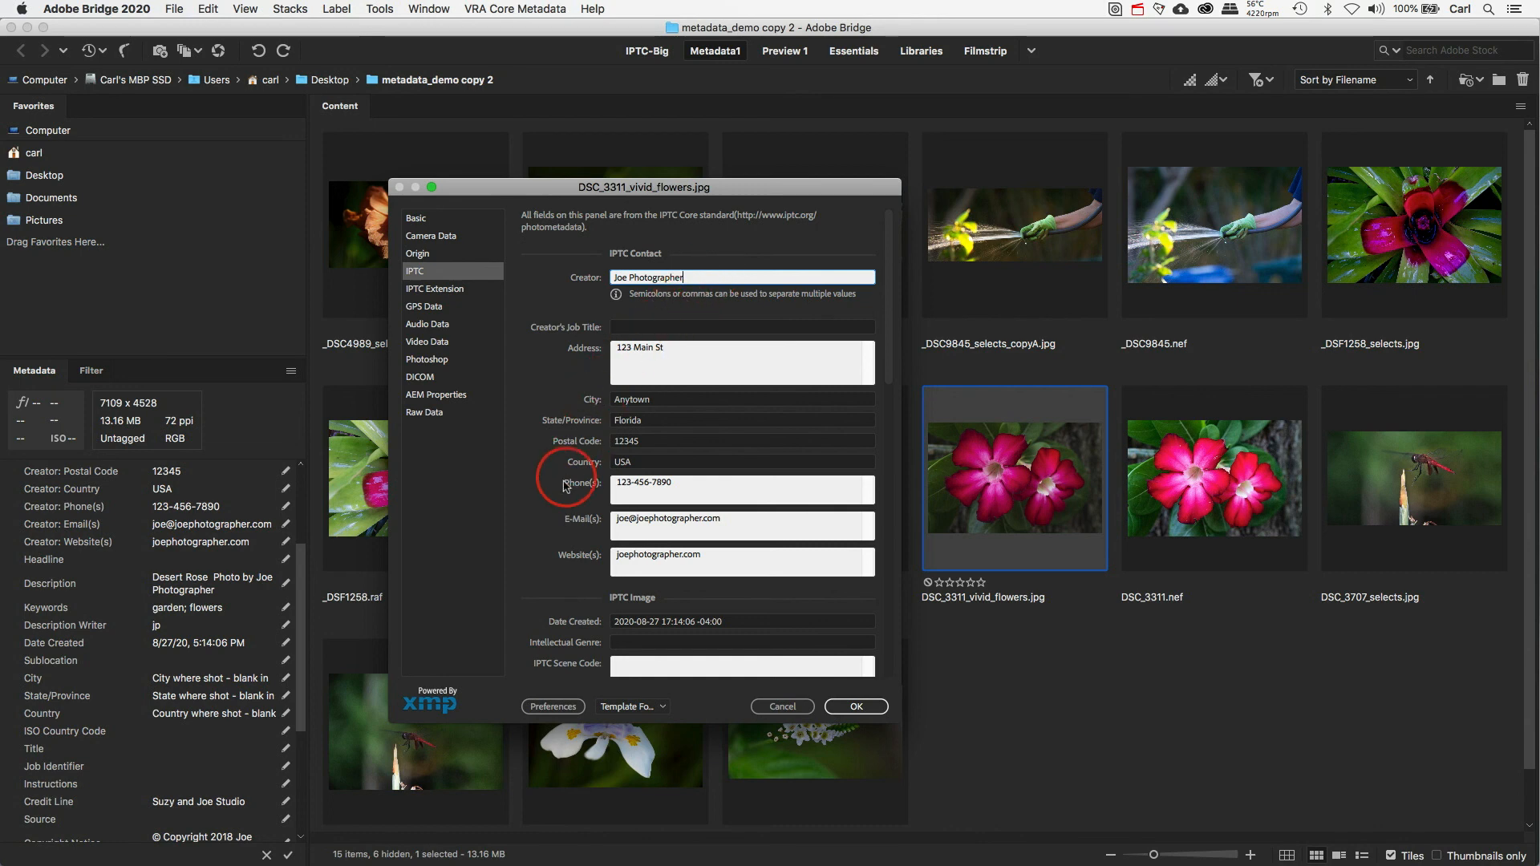
# Review the IPTC contact fields and the image location fields City and State/Province of DSC_3311_vivid_flowers.jpg.
pyautogui.scroll(-5, 546, 514)
pyautogui.scroll(5, 545, 515)
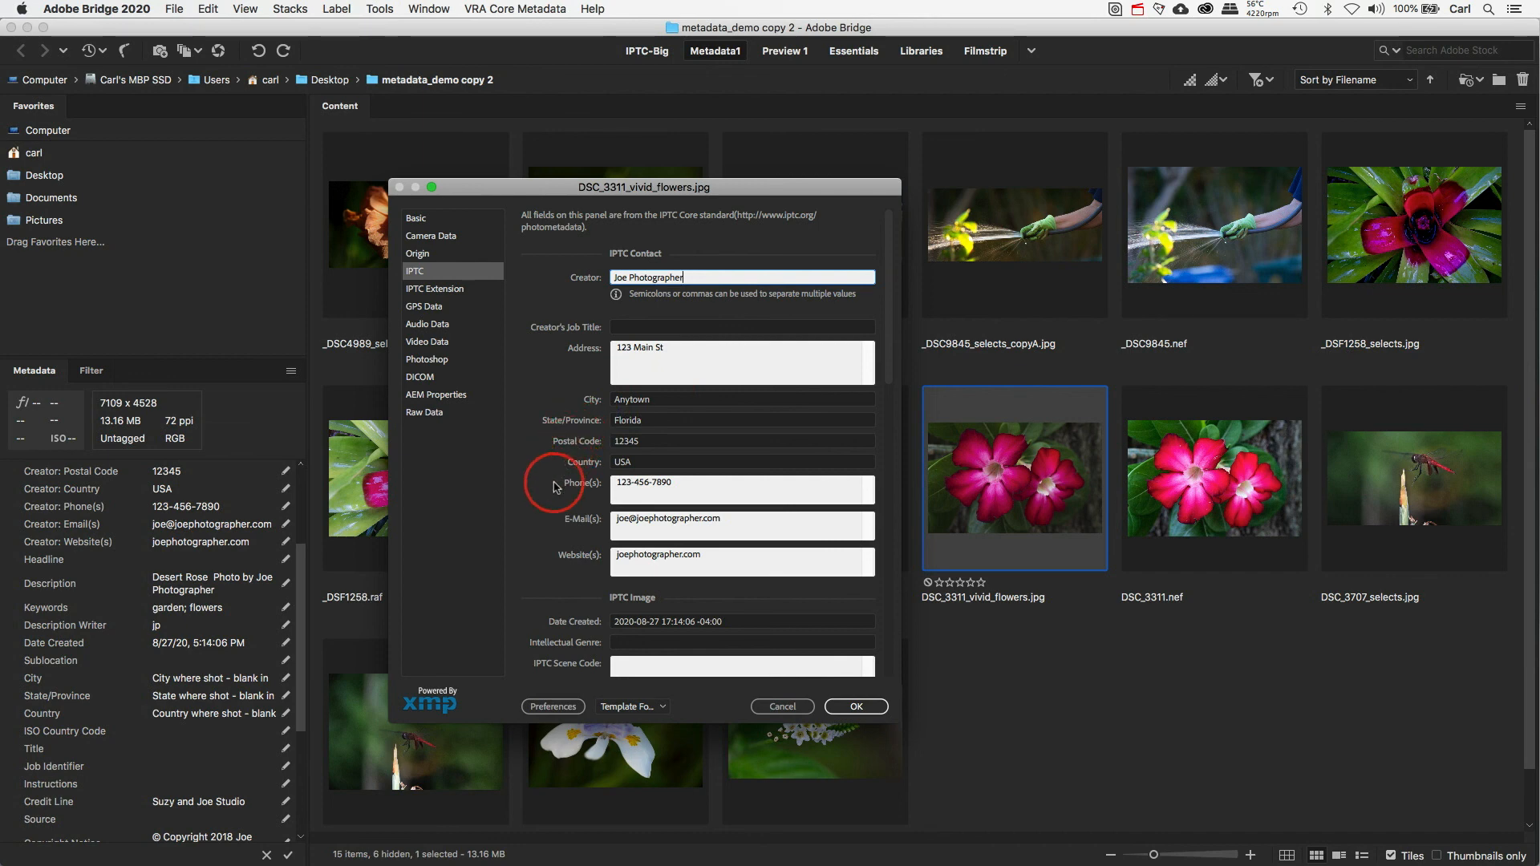
pyautogui.click(890, 373)
pyautogui.moveTo(891, 377); pyautogui.dragTo(899, 444)
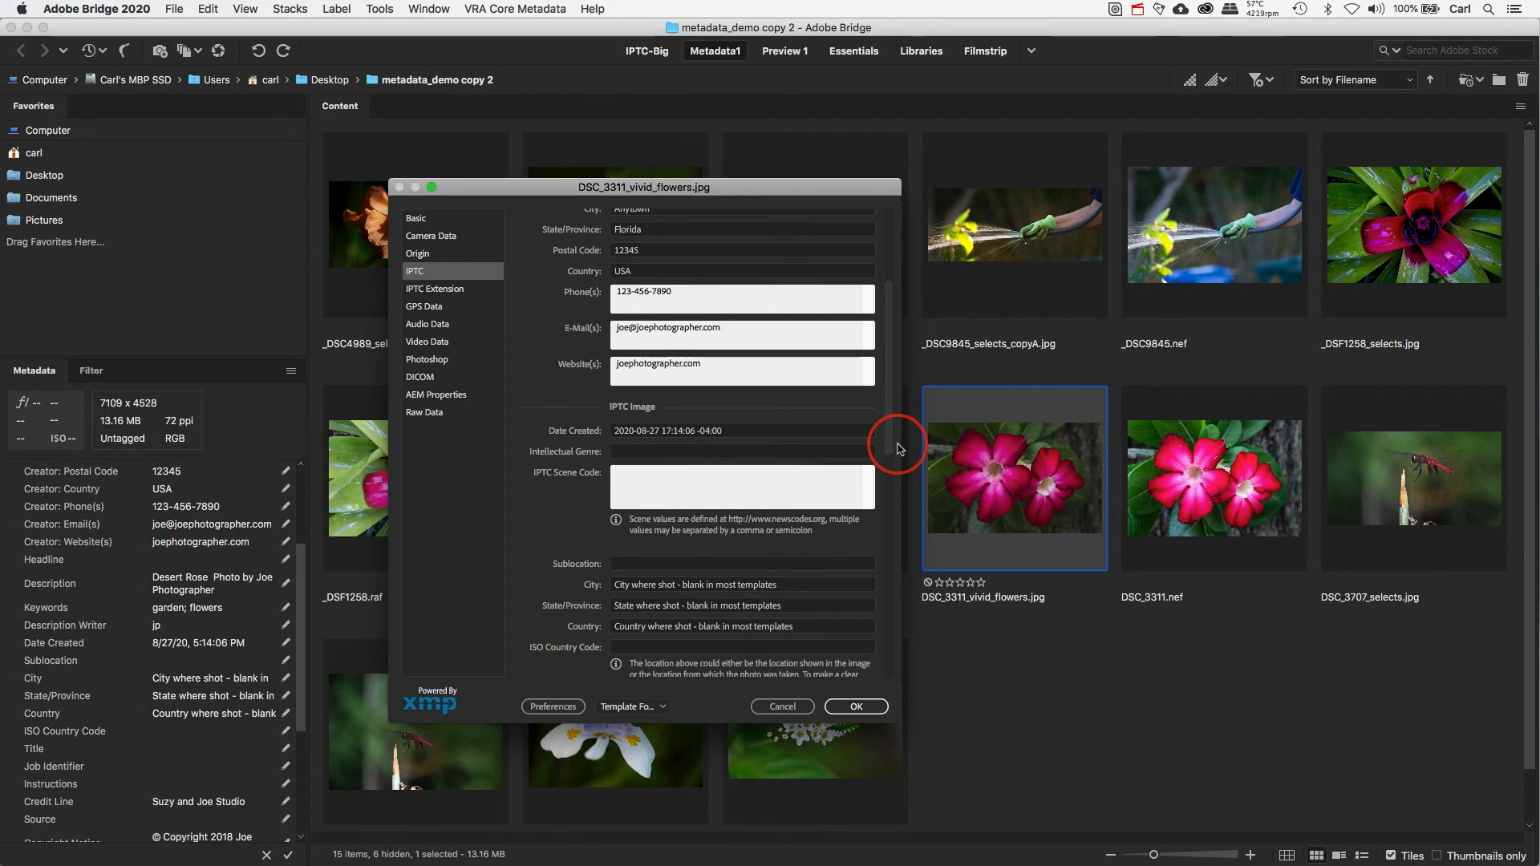
pyautogui.moveTo(892, 447); pyautogui.dragTo(893, 410)
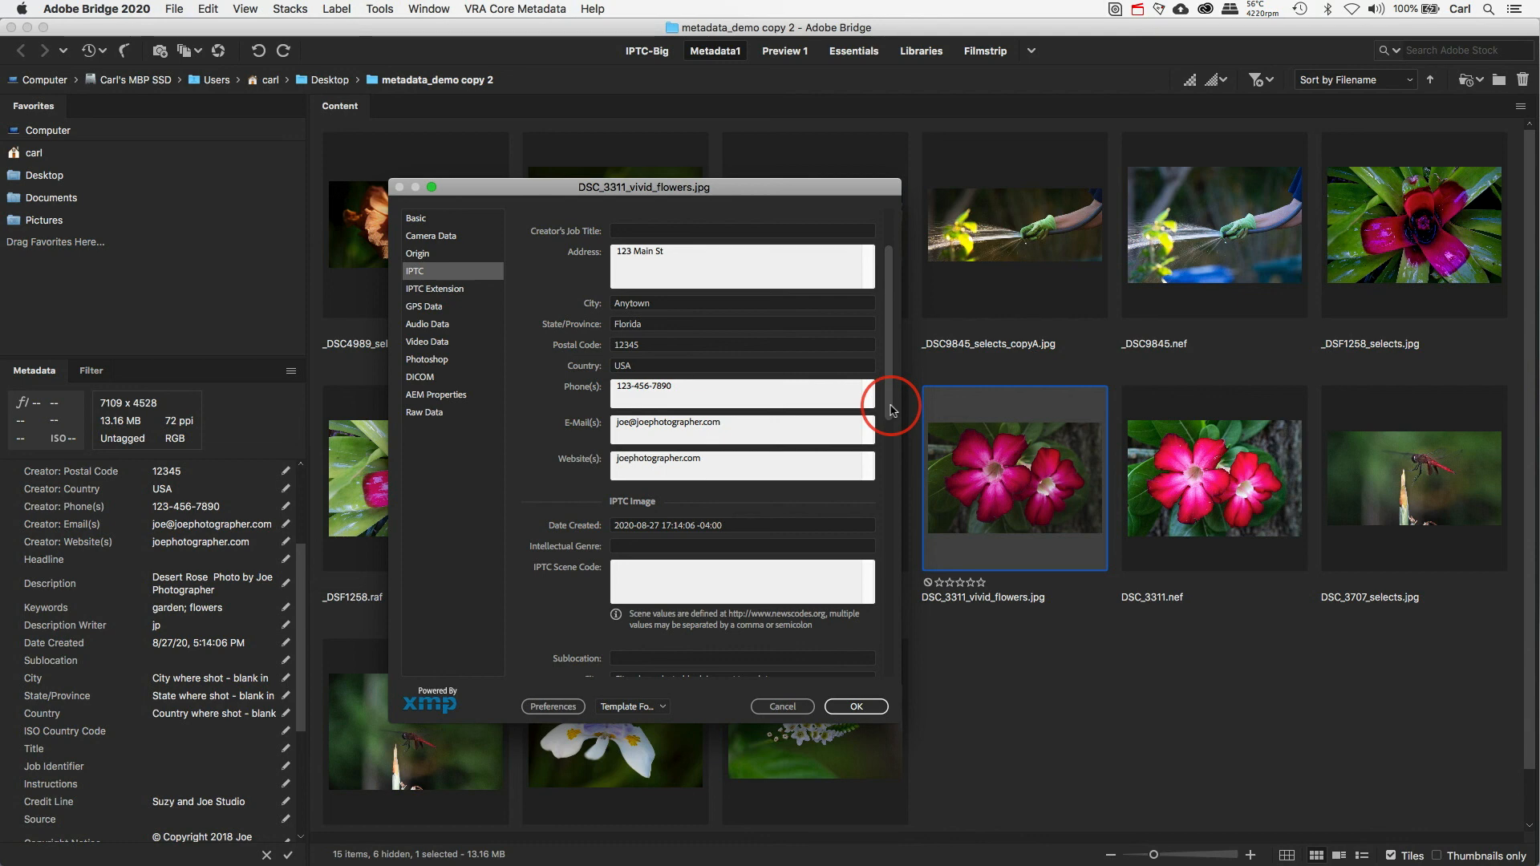
pyautogui.scroll(-1, 893, 410)
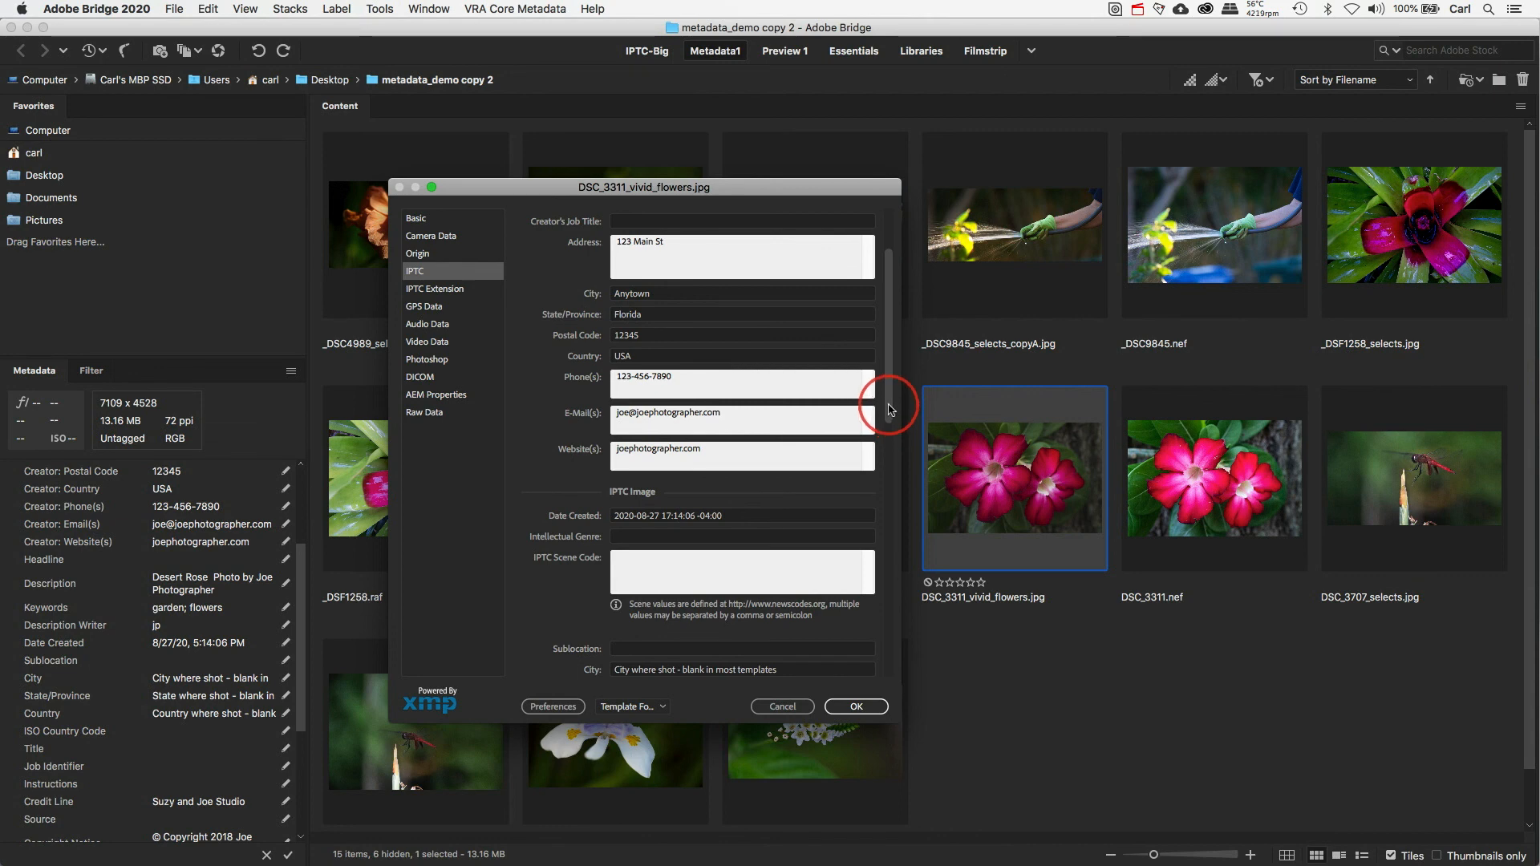
pyautogui.moveTo(889, 409); pyautogui.dragTo(900, 519)
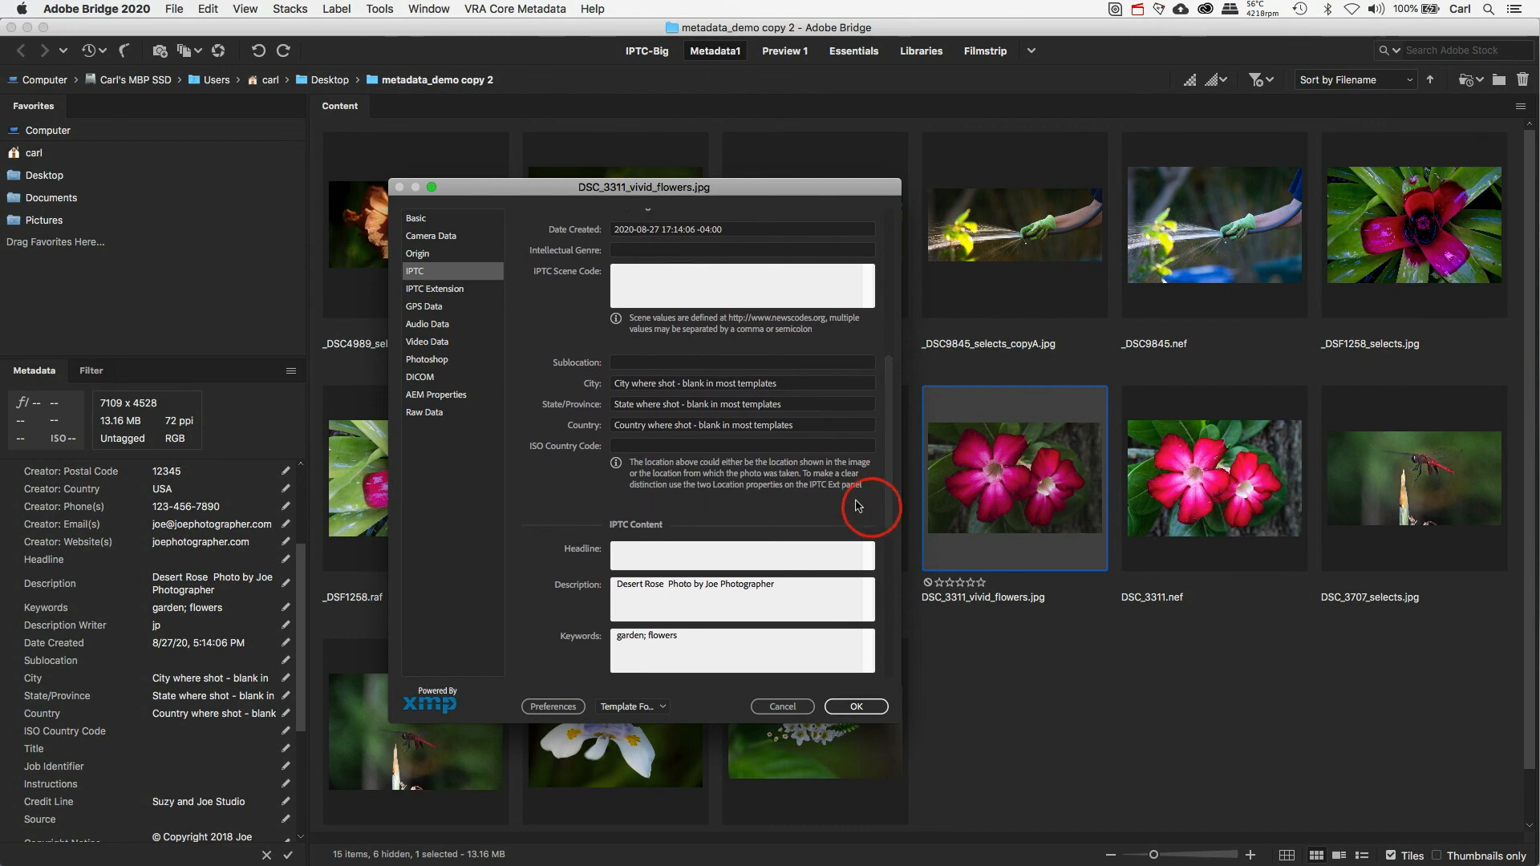
pyautogui.moveTo(776, 383); pyautogui.dragTo(627, 394)
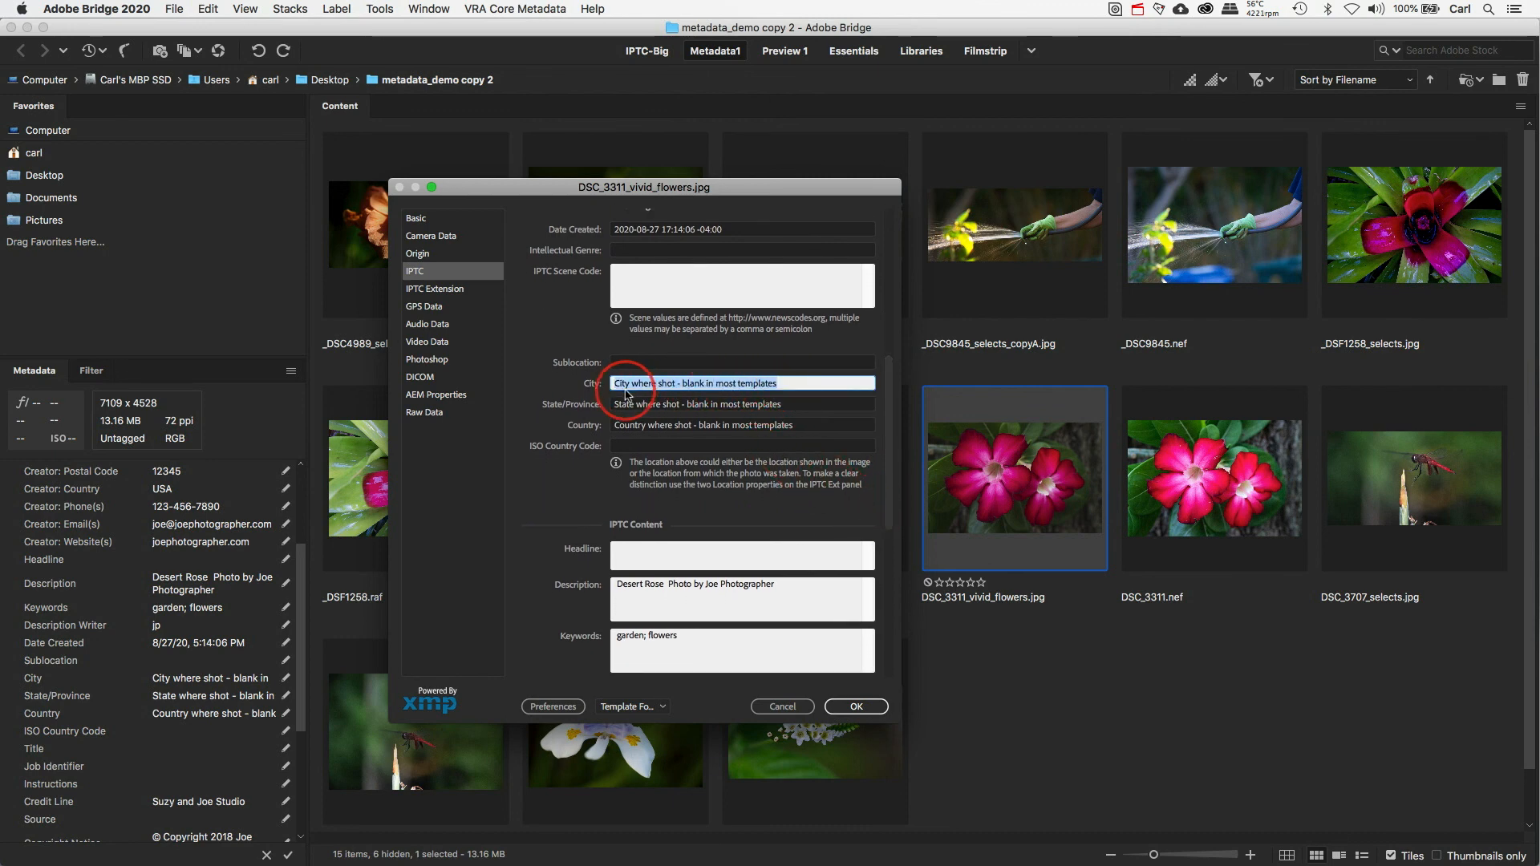
pyautogui.click(820, 408)
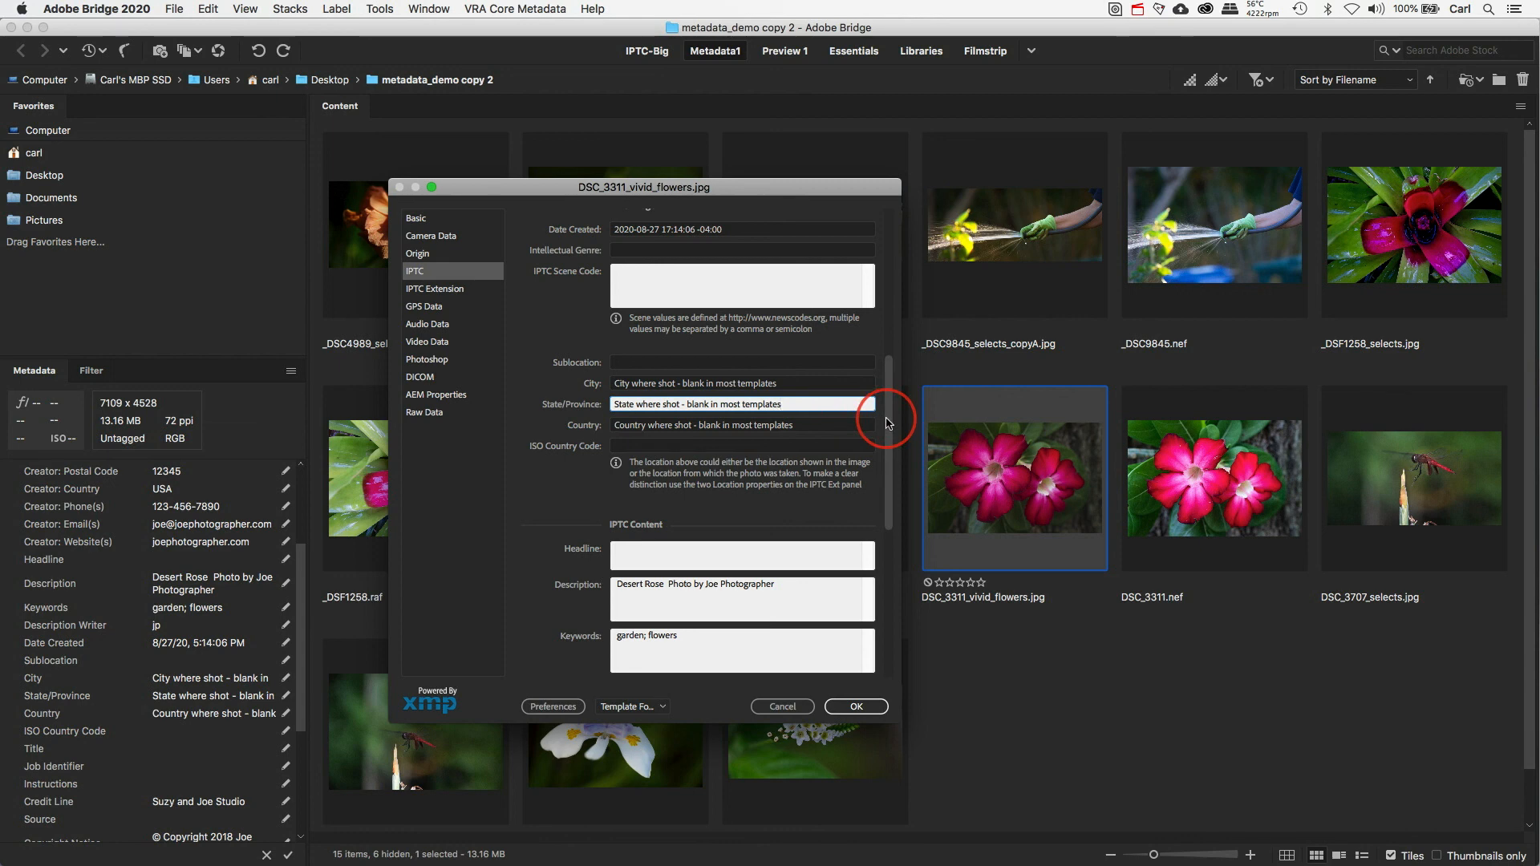
# Examine the photo credit within the IPTC Description of DSC_3311_vivid_flowers.jpg and close its file info without applying changes.
pyautogui.moveTo(886, 423); pyautogui.dragTo(890, 516)
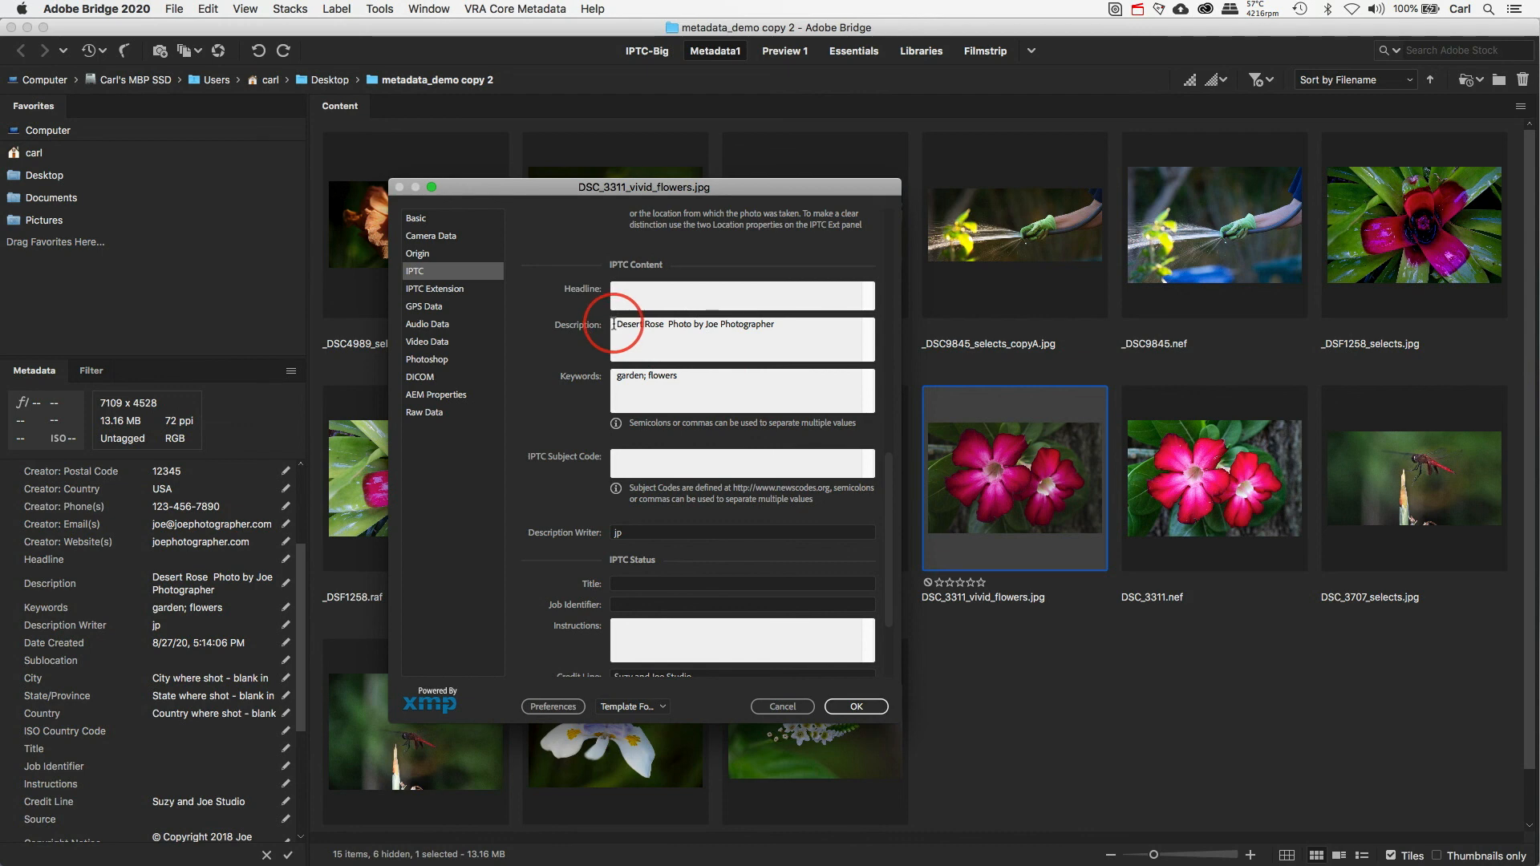
pyautogui.click(670, 326)
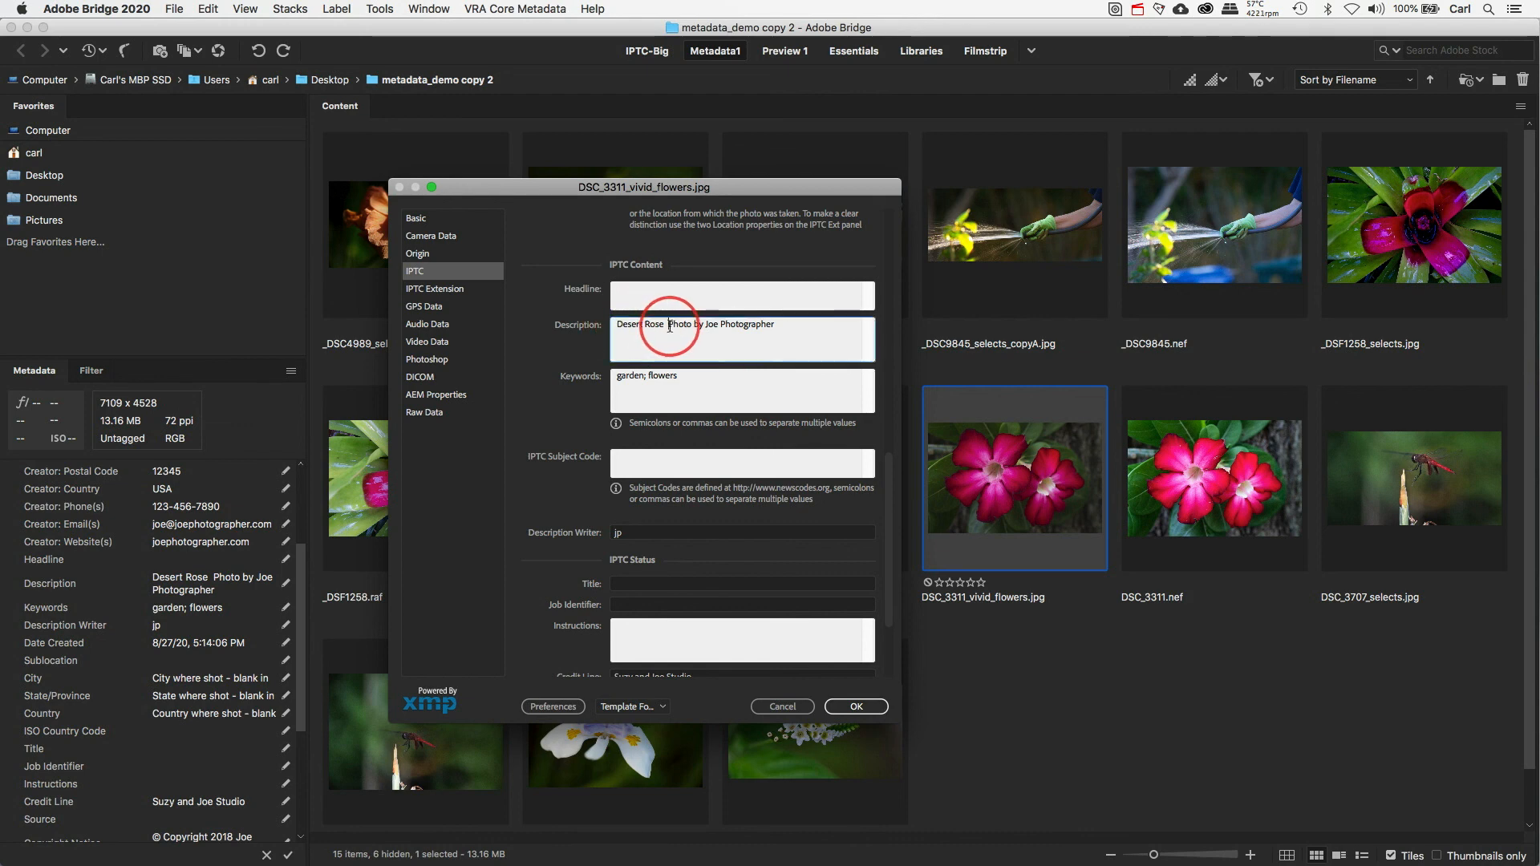
pyautogui.moveTo(670, 326); pyautogui.dragTo(812, 335)
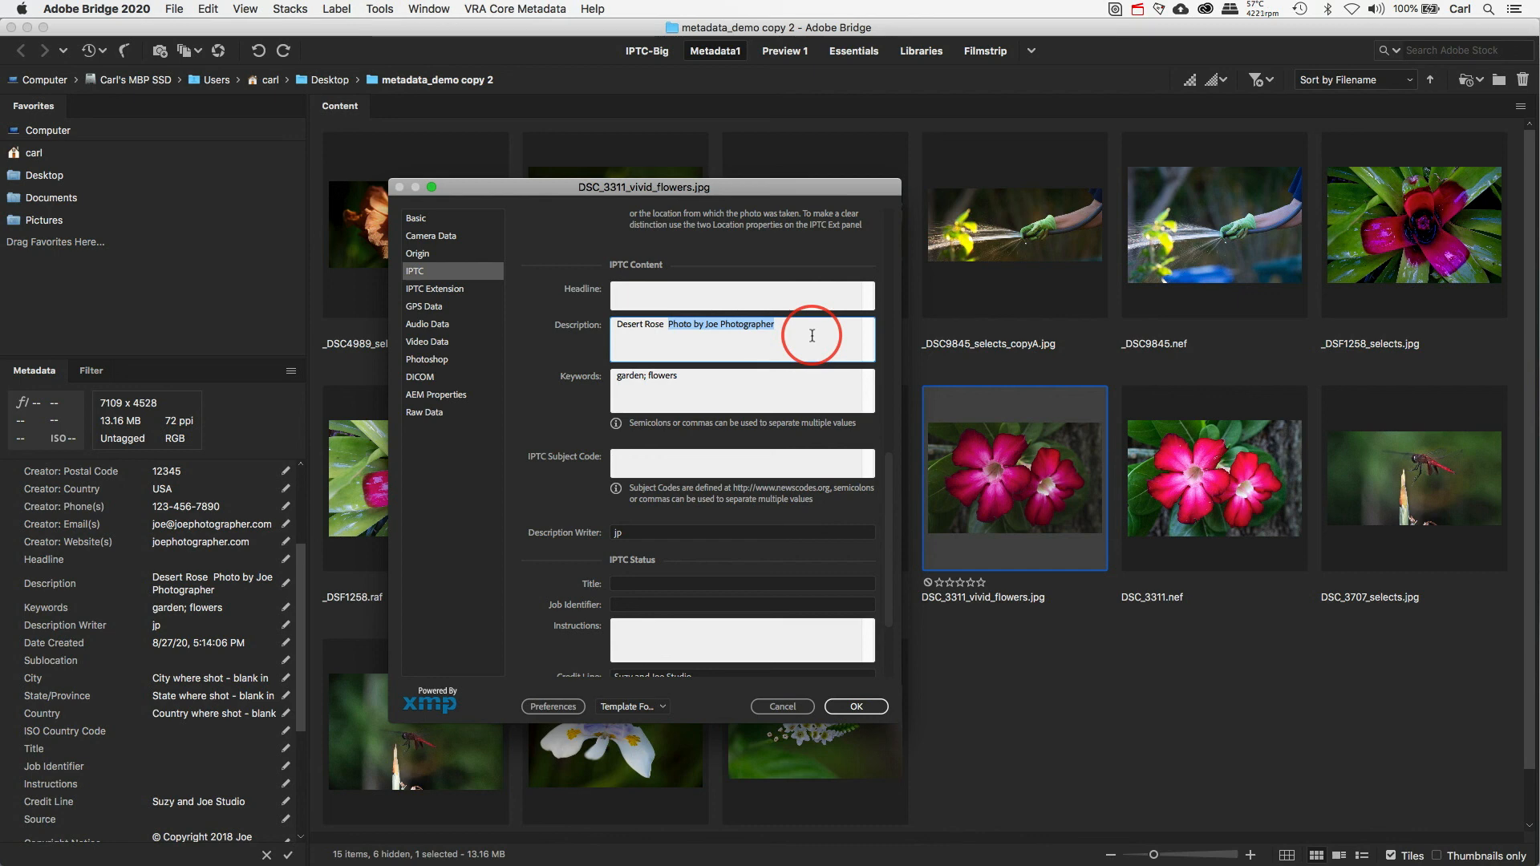
pyautogui.moveTo(889, 501); pyautogui.dragTo(890, 504)
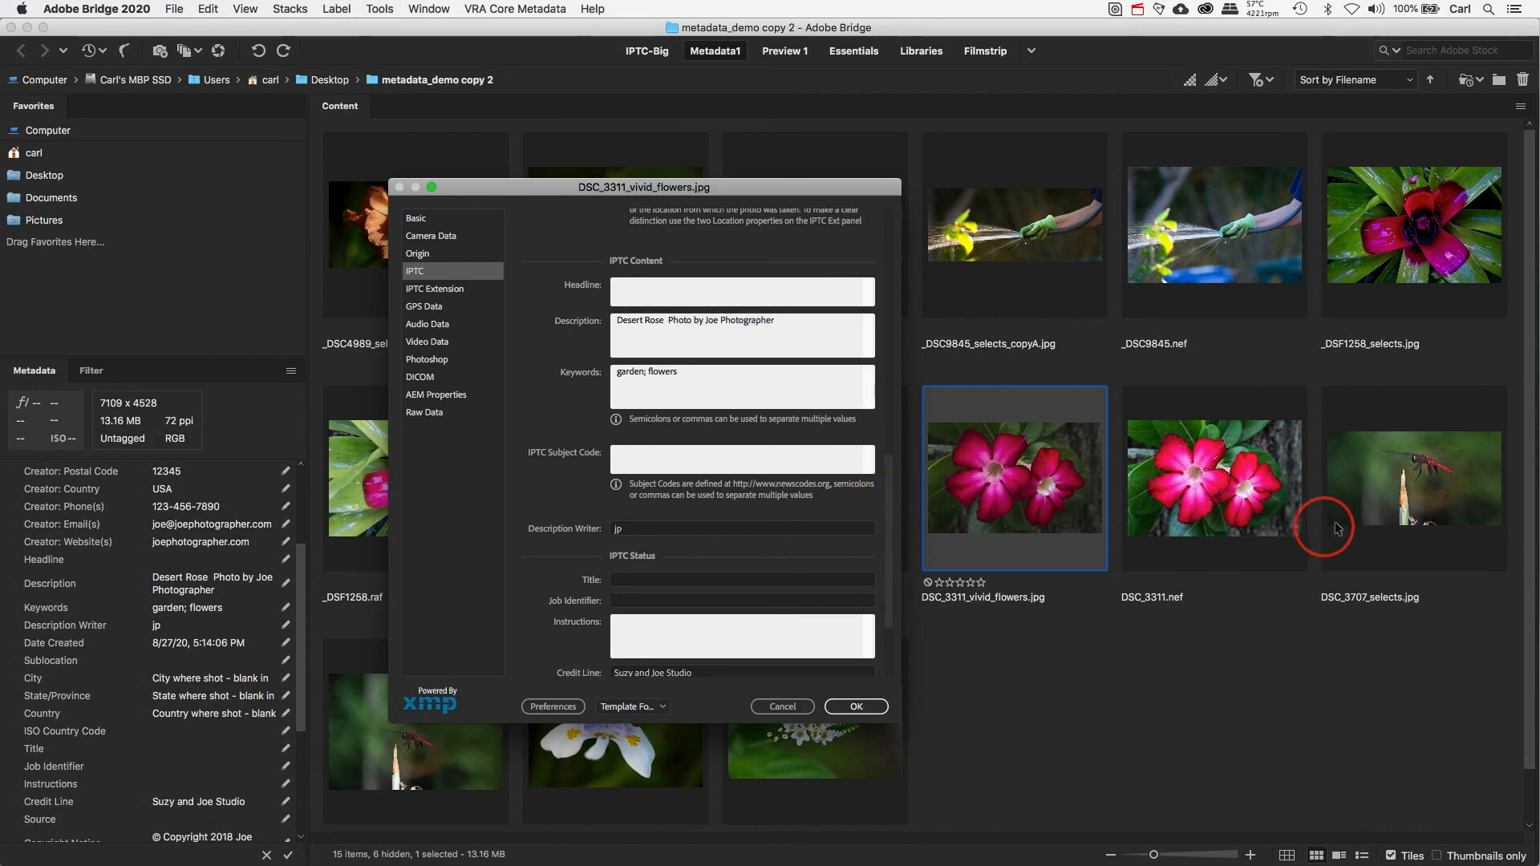
pyautogui.click(782, 706)
# Load the photographer's metadata template into the file info of DSC_3707_selects.jpg and check the IPTC Description it fills in.
pyautogui.click(1422, 494)
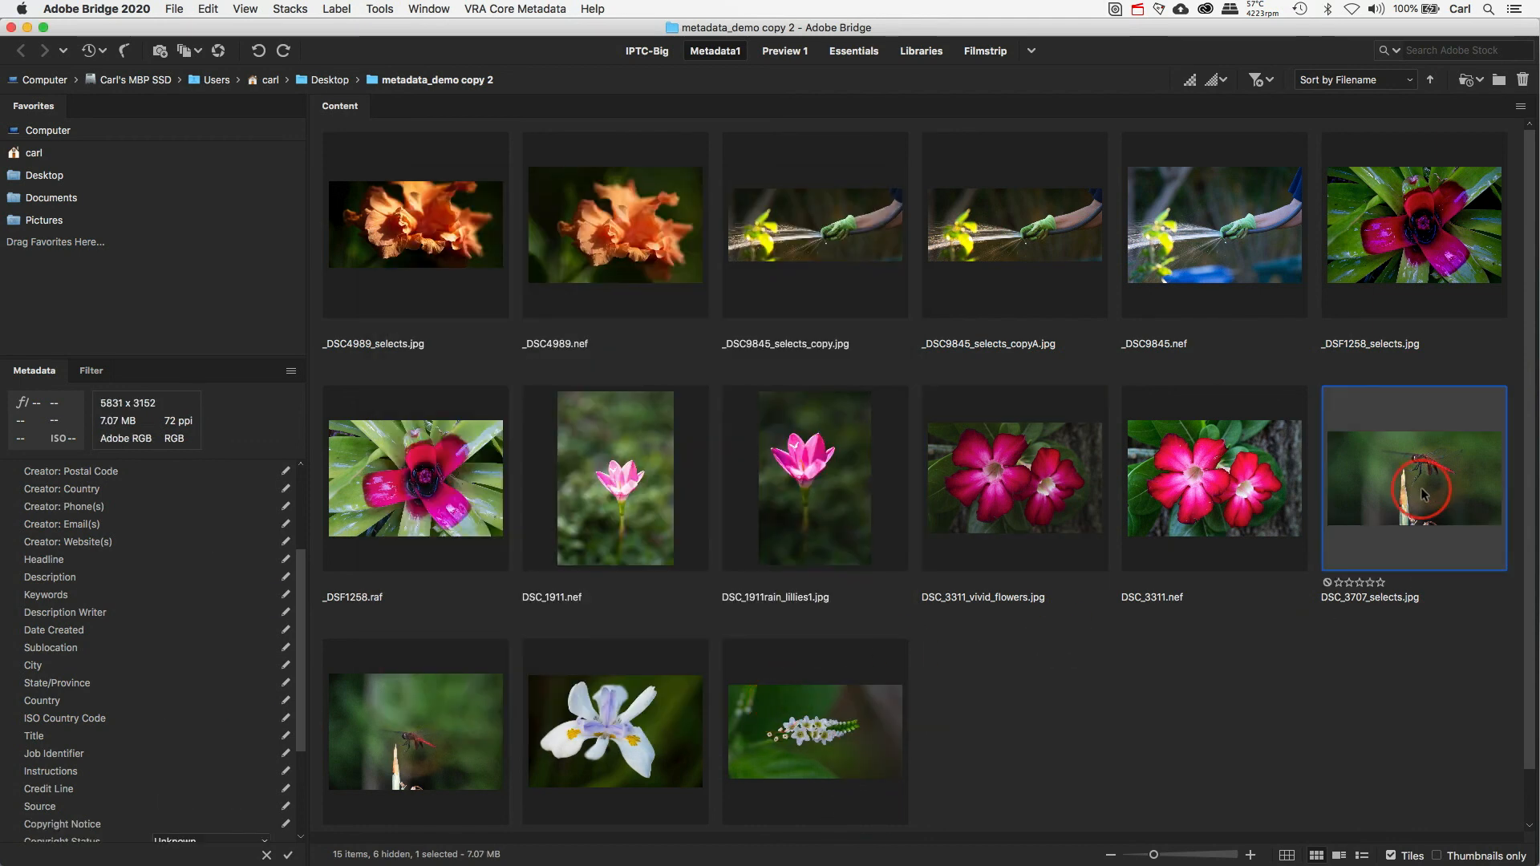
pyautogui.press('super+alt+shift+i')
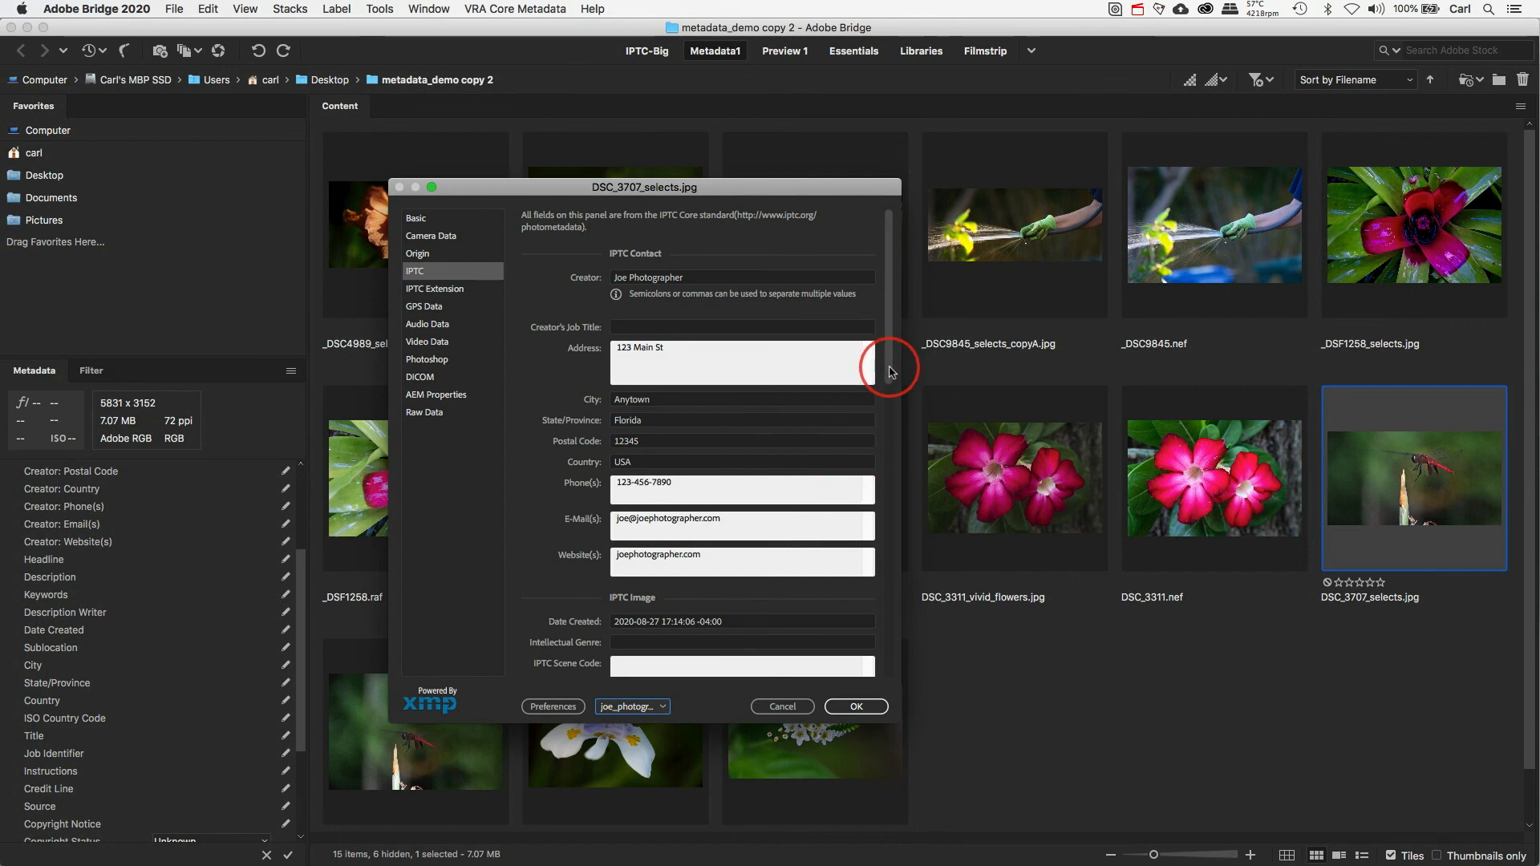
pyautogui.moveTo(888, 370); pyautogui.dragTo(905, 560)
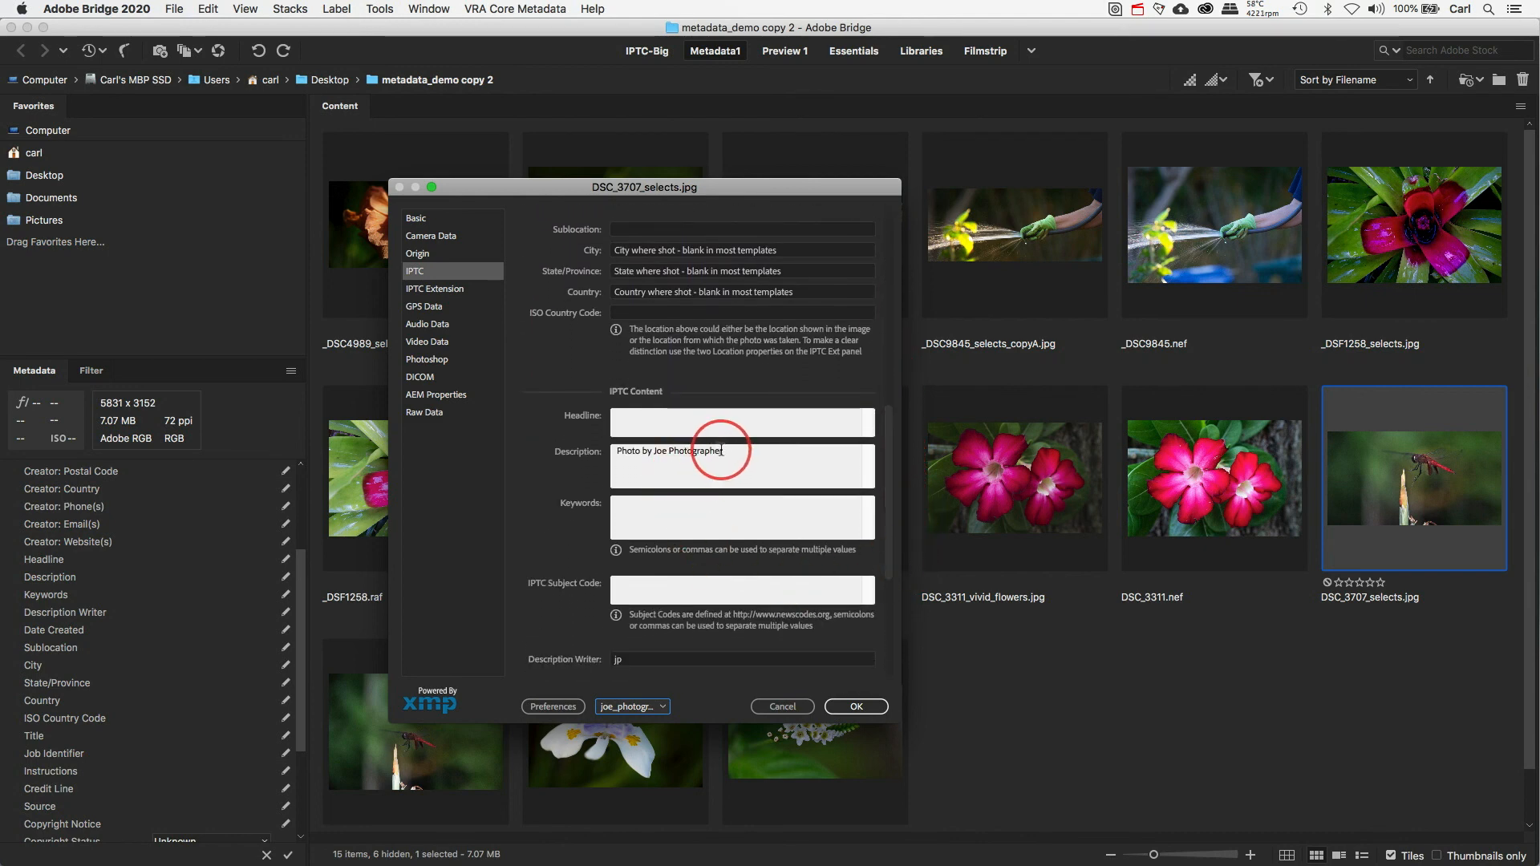
pyautogui.moveTo(724, 452); pyautogui.dragTo(612, 451)
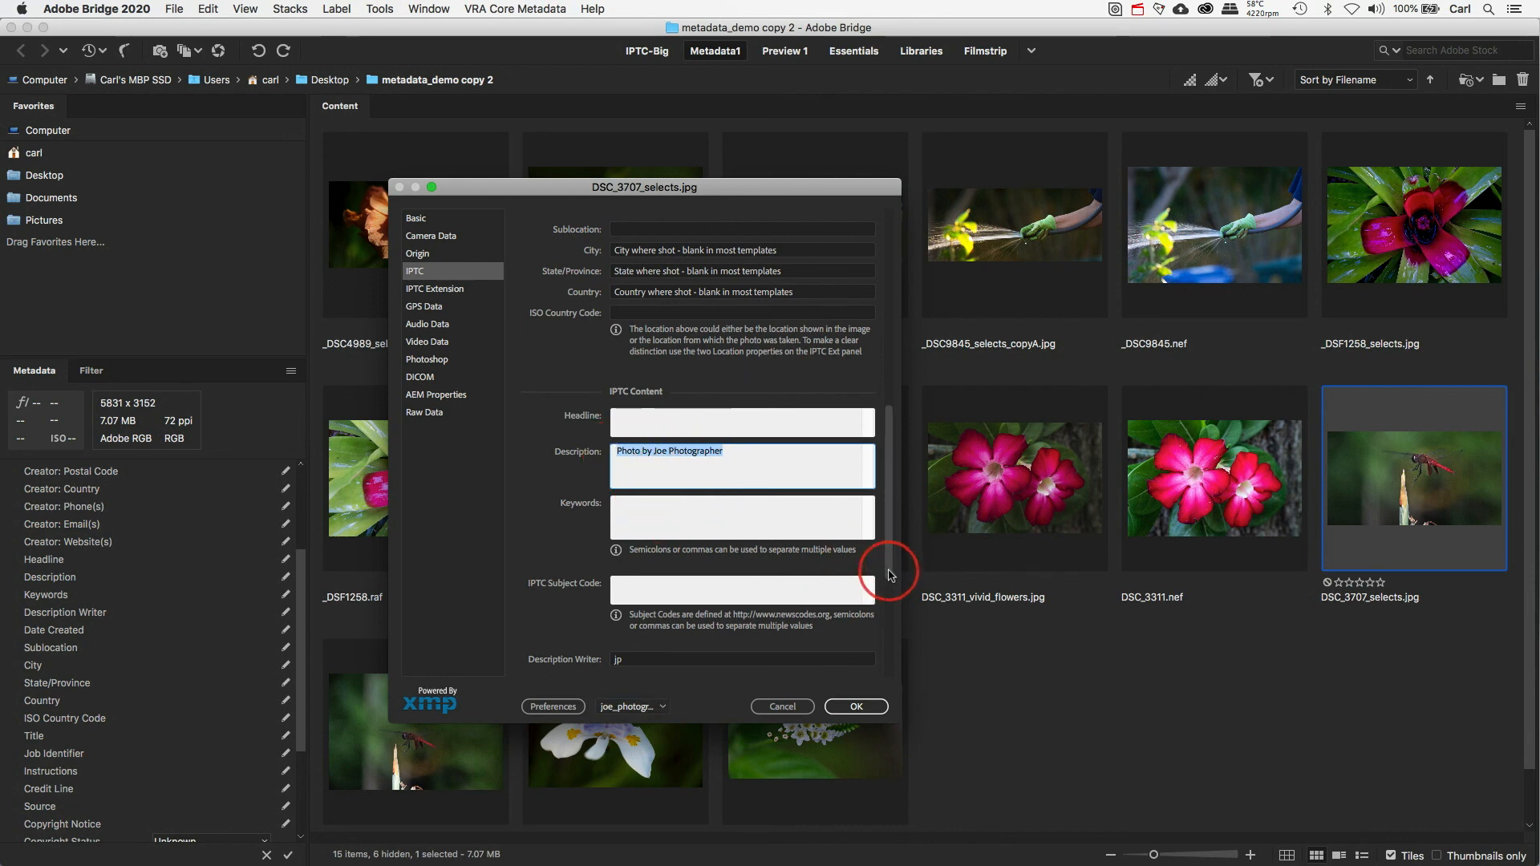
# Review the Description Writer and Credit Line fields in the IPTC info of DSC_3707_selects.jpg.
pyautogui.moveTo(889, 578); pyautogui.dragTo(890, 676)
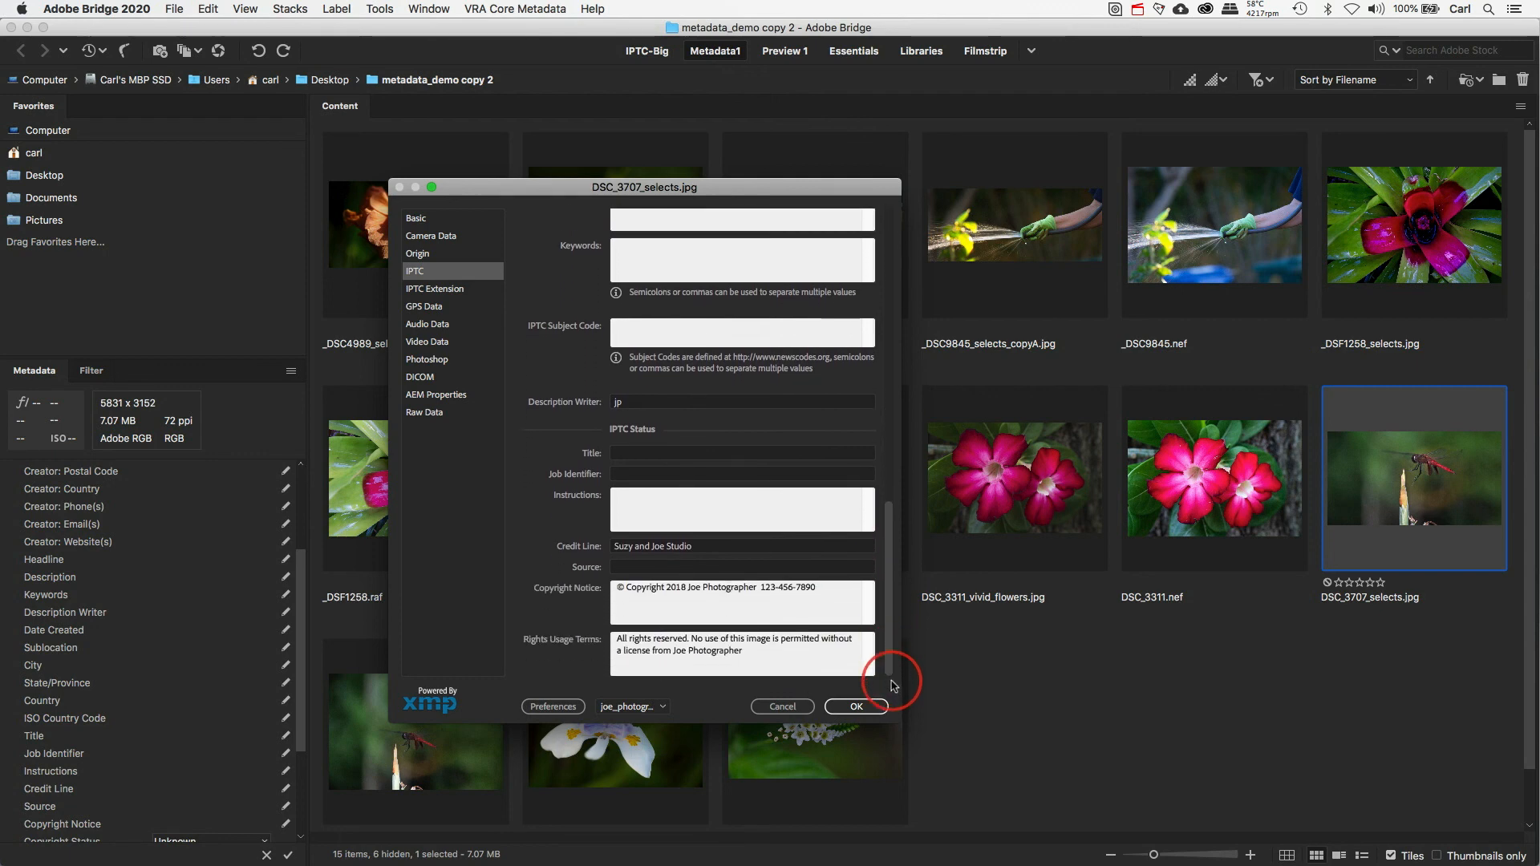
pyautogui.click(630, 403)
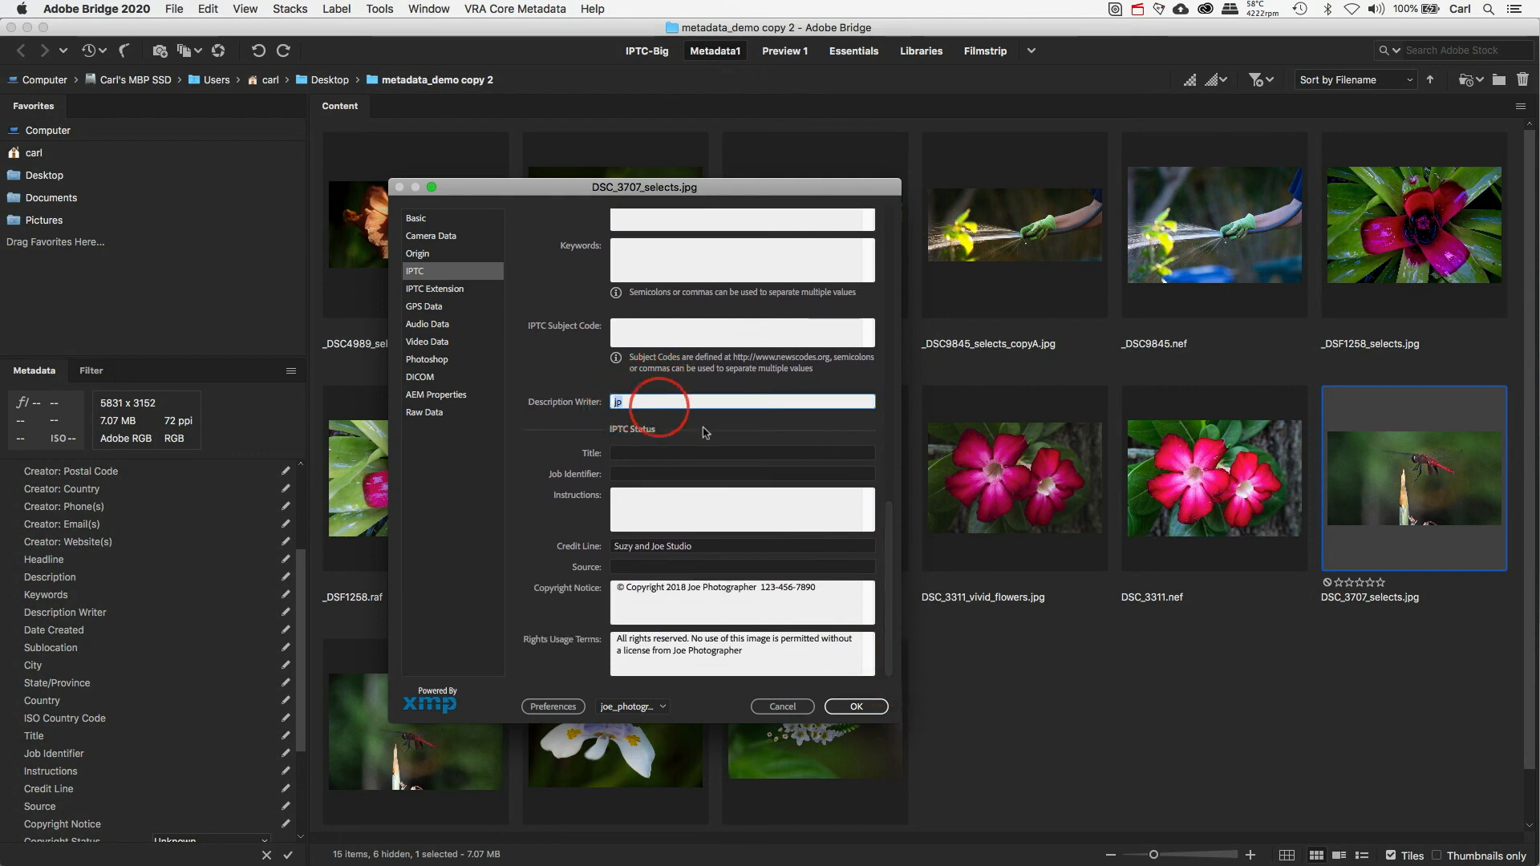
pyautogui.click(734, 401)
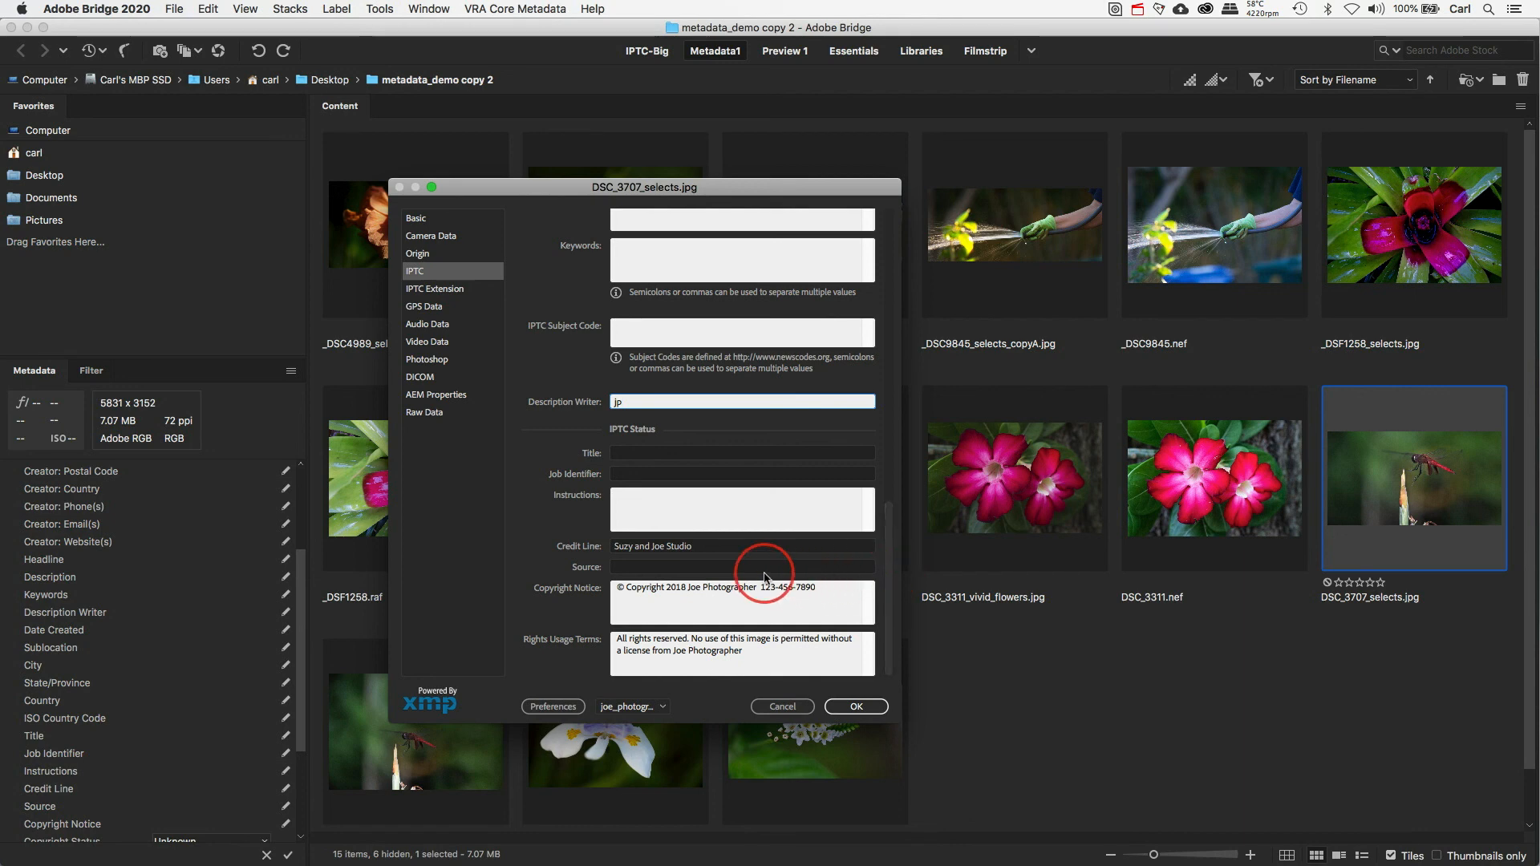
pyautogui.click(699, 549)
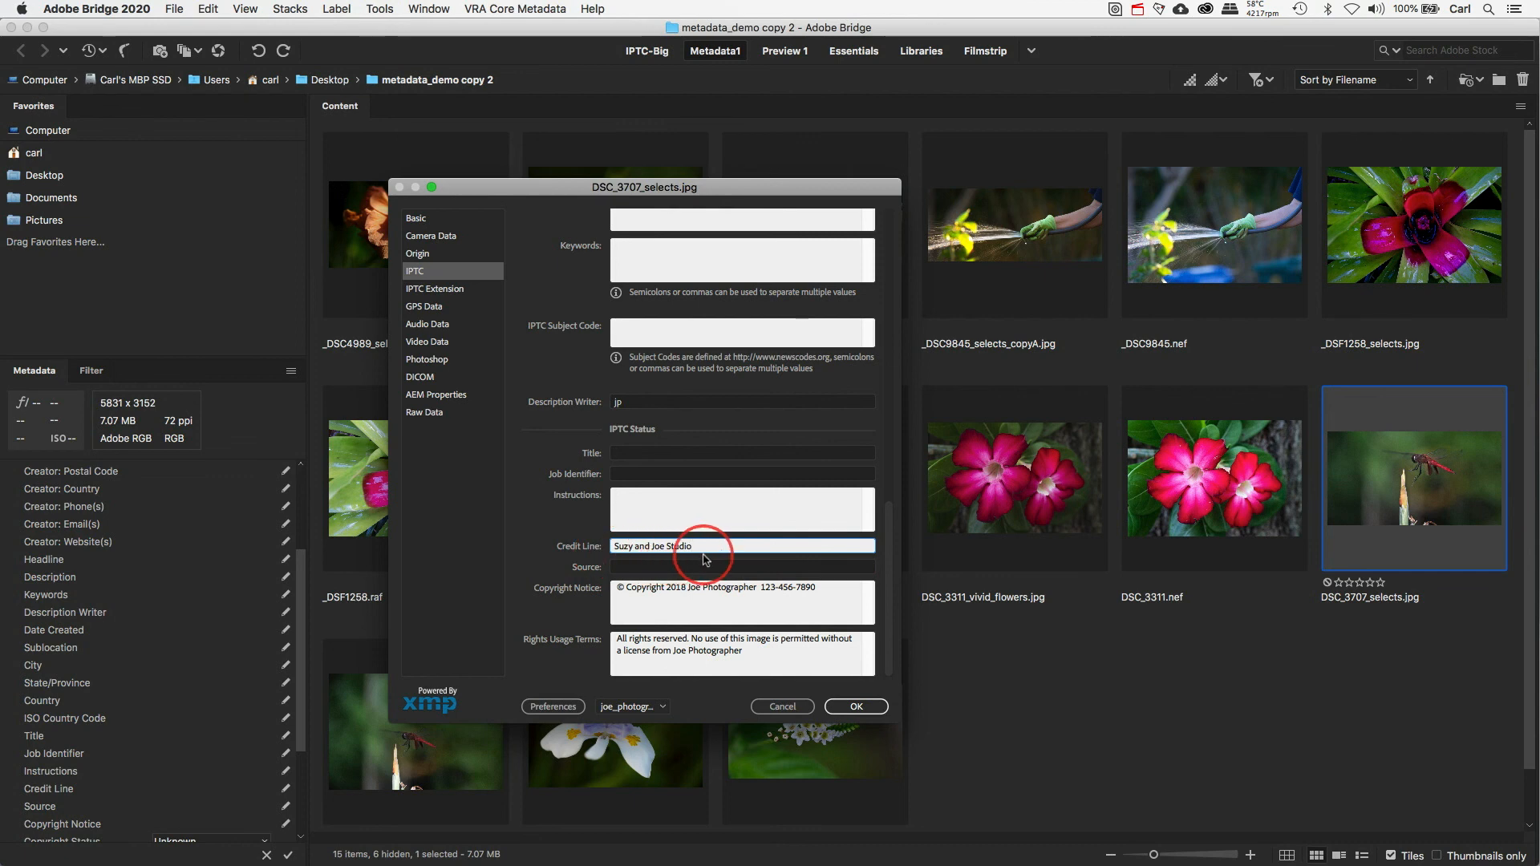
pyautogui.moveTo(701, 546); pyautogui.dragTo(614, 554)
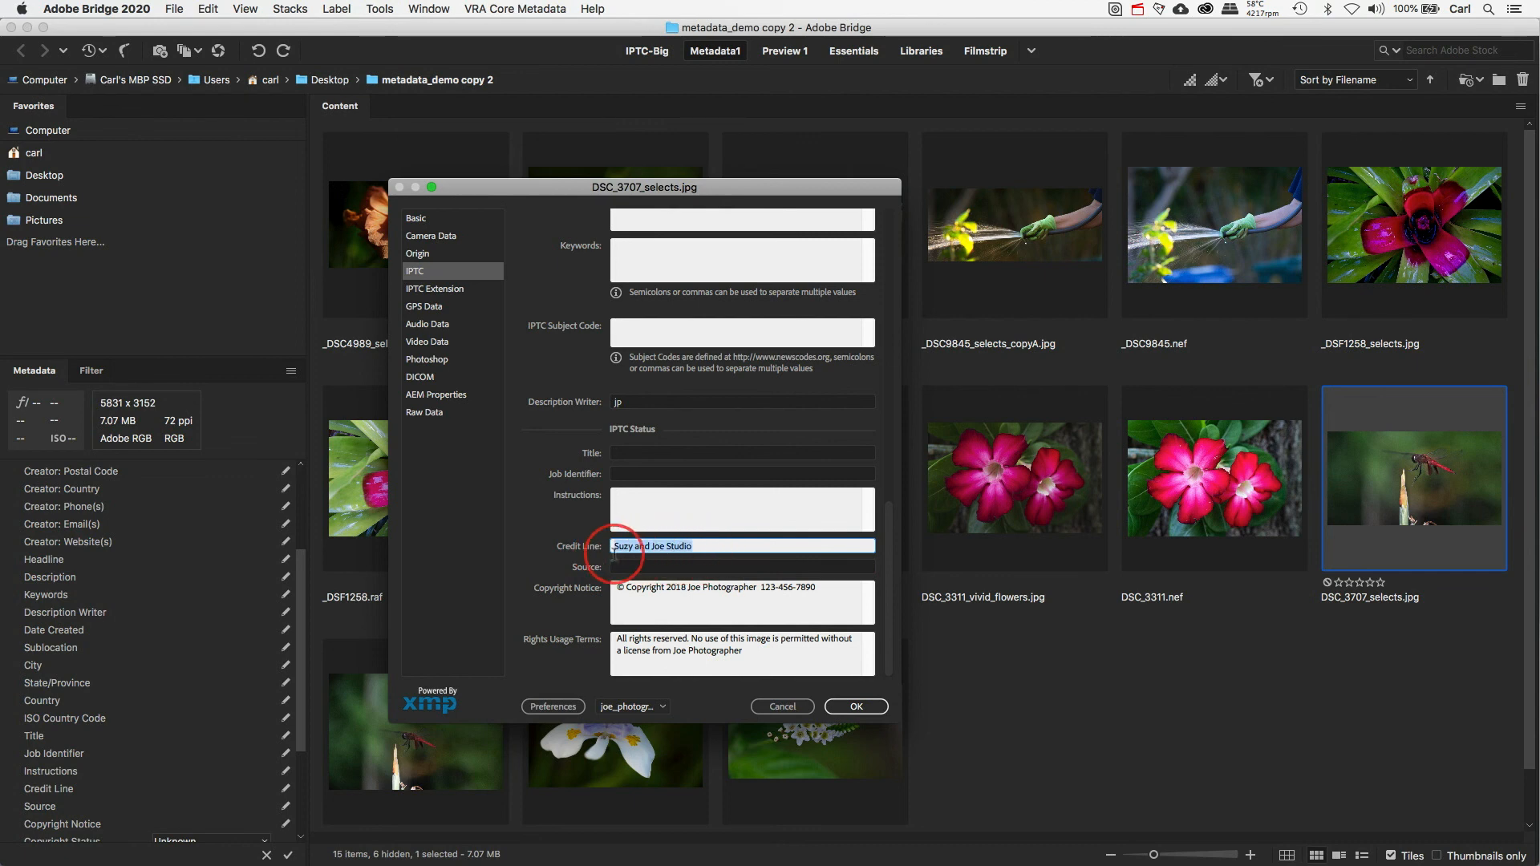
pyautogui.click(718, 547)
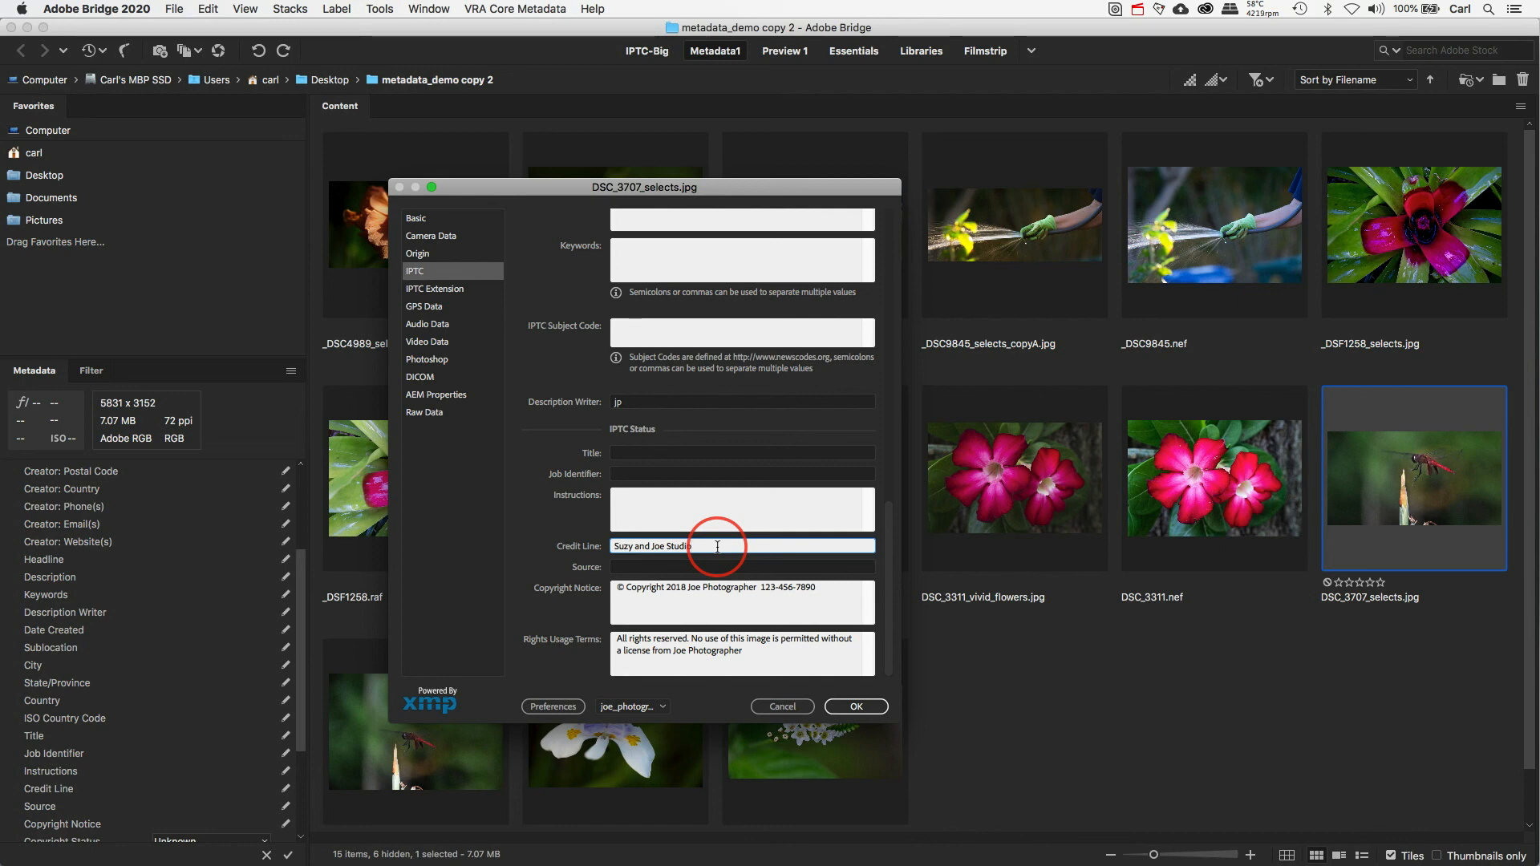
# Examine the year, photographer name and phone number in the IPTC Copyright Notice, along with the Rights Usage Terms.
pyautogui.click(830, 585)
pyautogui.moveTo(830, 585); pyautogui.dragTo(614, 587)
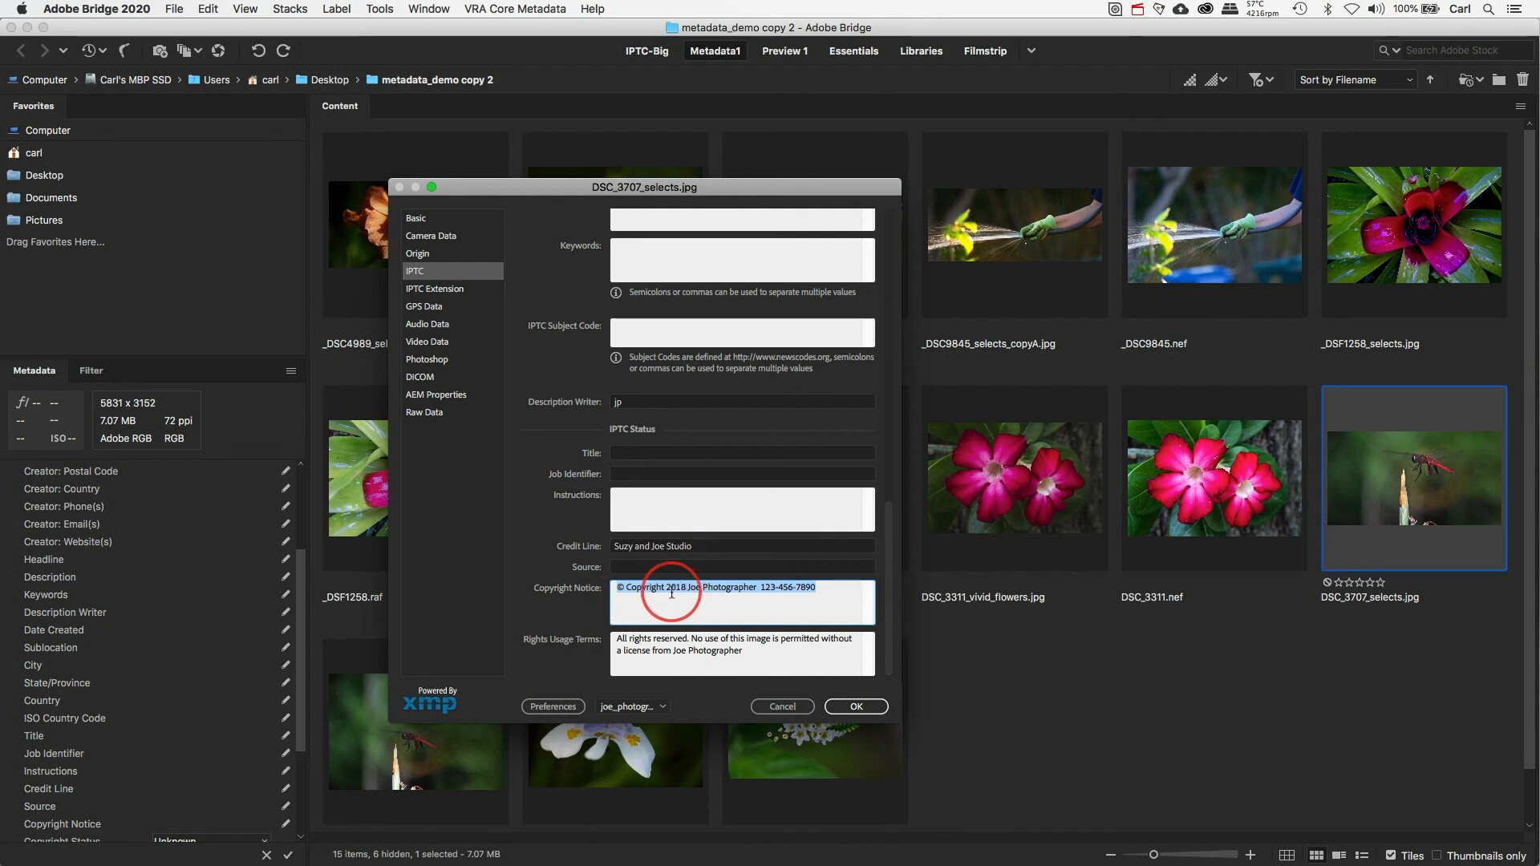
pyautogui.click(666, 588)
pyautogui.moveTo(667, 588); pyautogui.dragTo(685, 592)
pyautogui.click(685, 591)
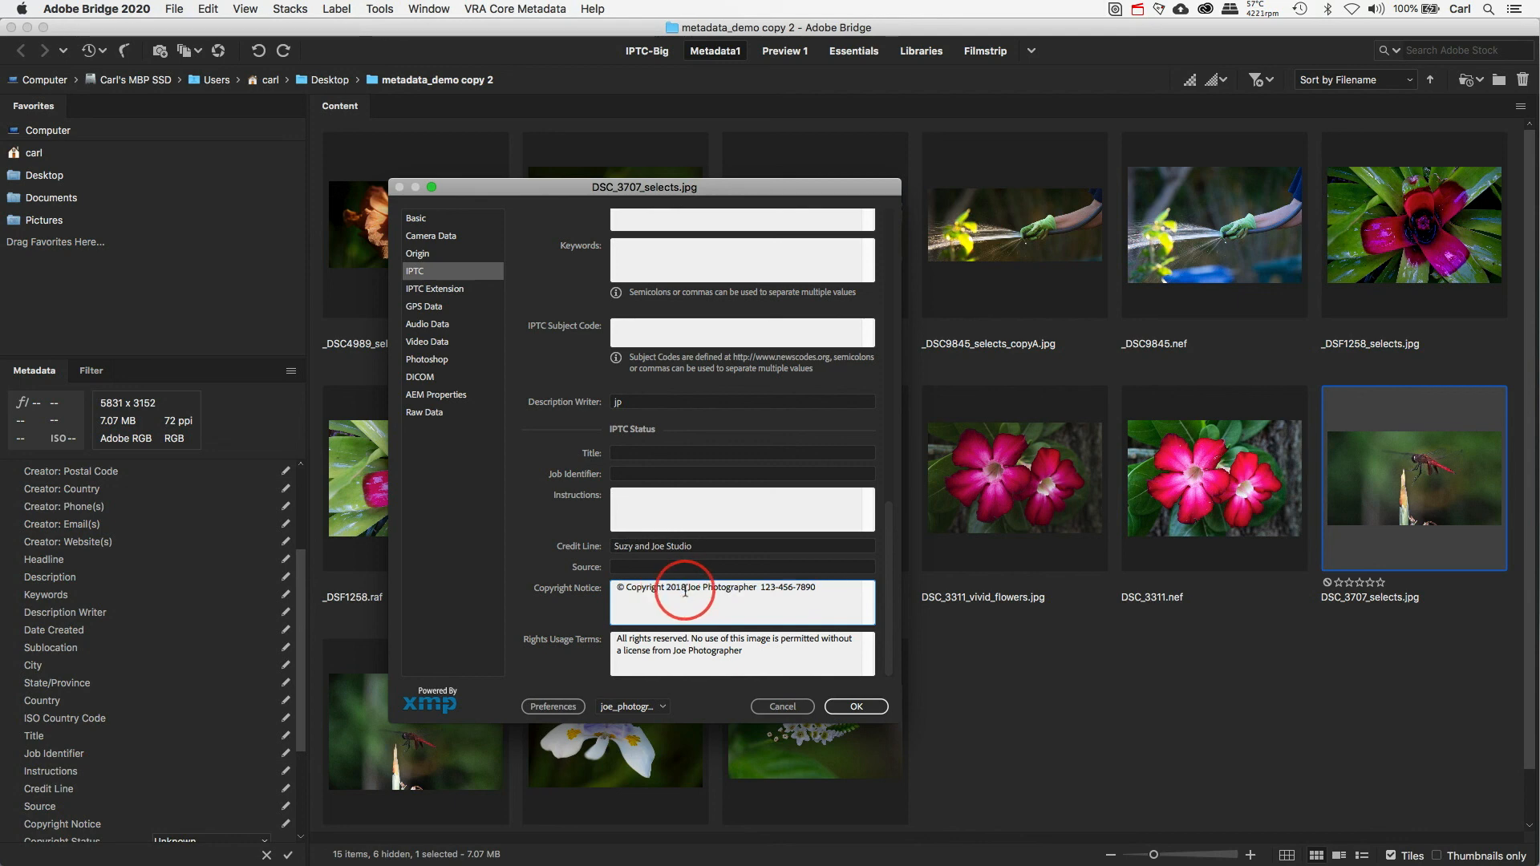
pyautogui.moveTo(685, 591); pyautogui.dragTo(762, 595)
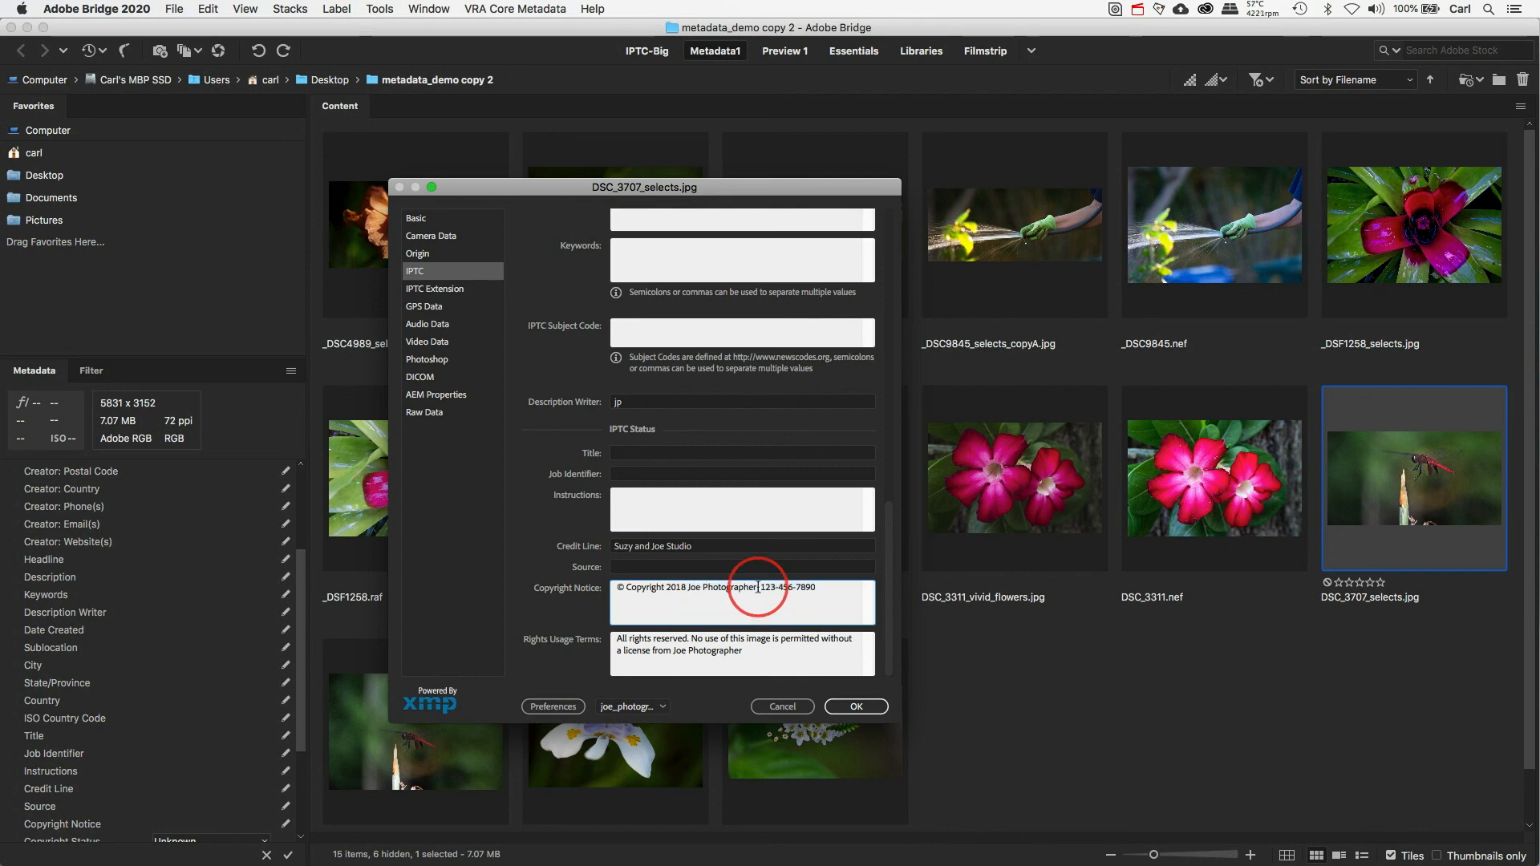
pyautogui.moveTo(758, 588); pyautogui.dragTo(817, 591)
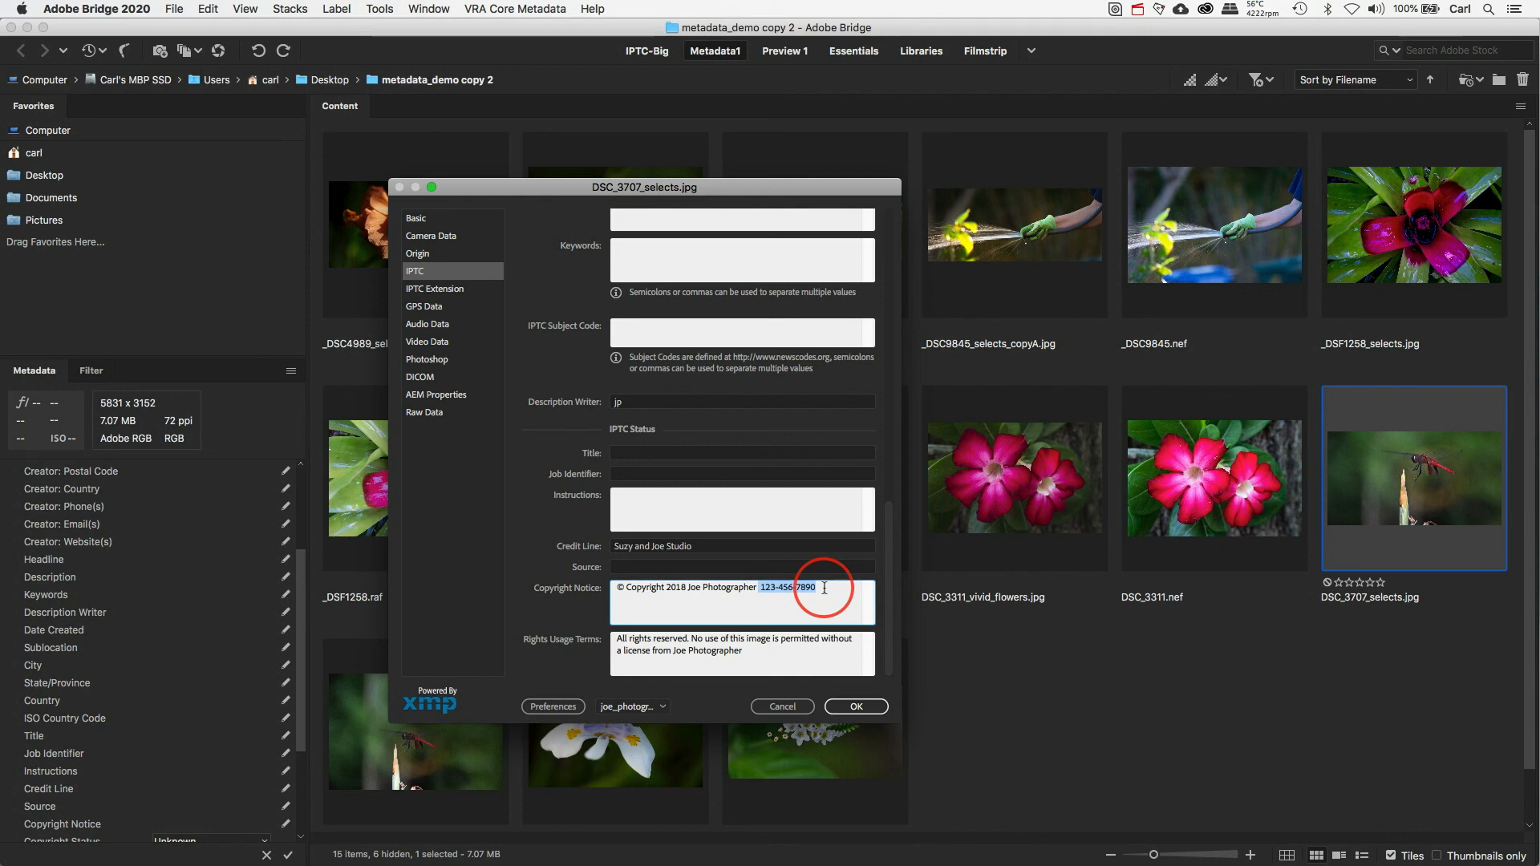
pyautogui.click(879, 678)
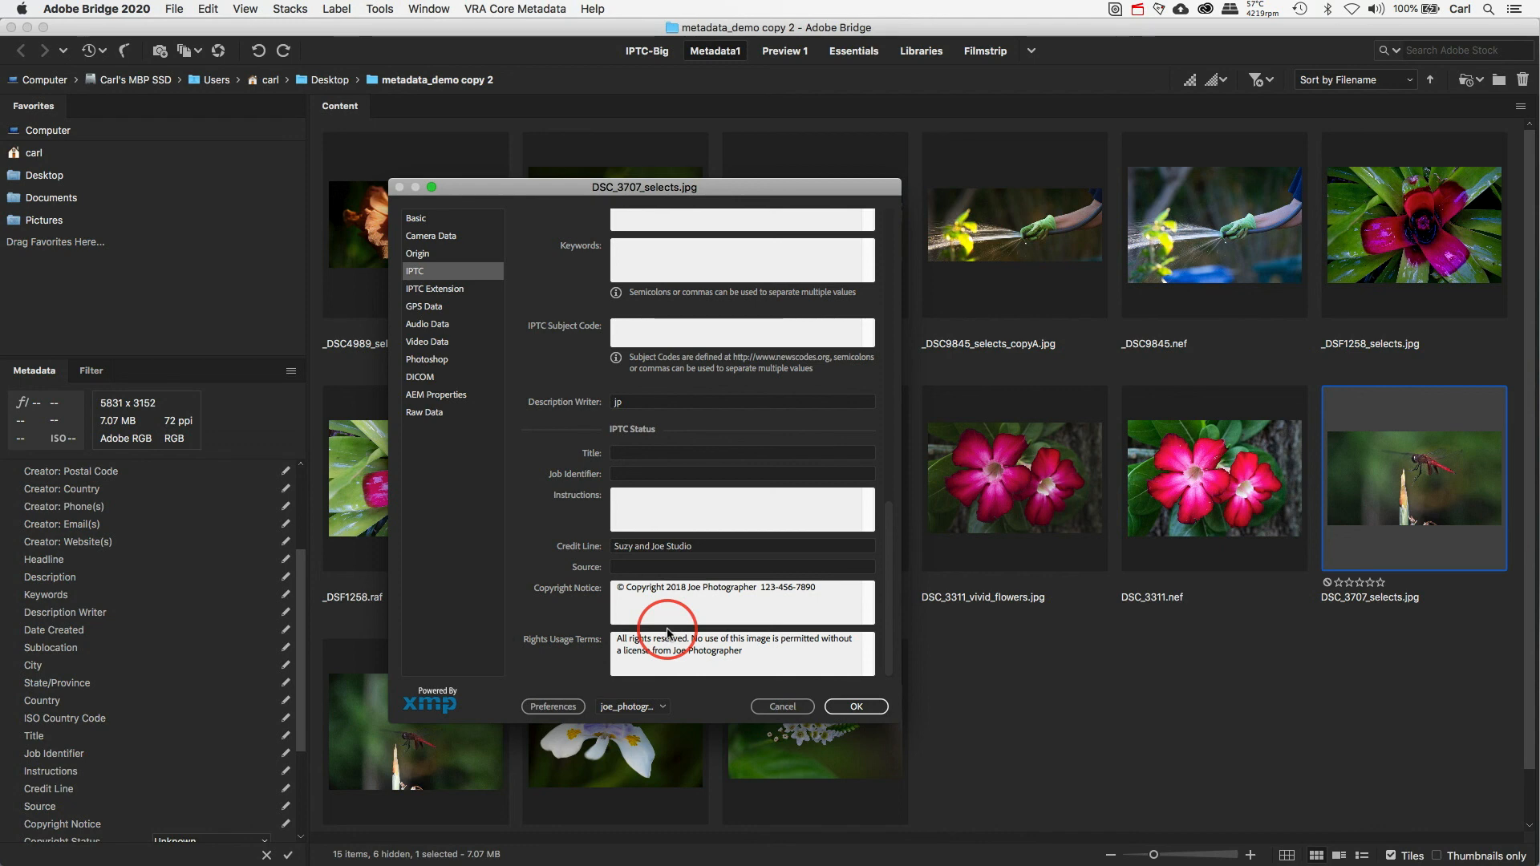
# Check the Copyright Info URL in the Basic info of DSC_3707_selects.jpg, highlighting its "licenses" page part.
pyautogui.click(417, 224)
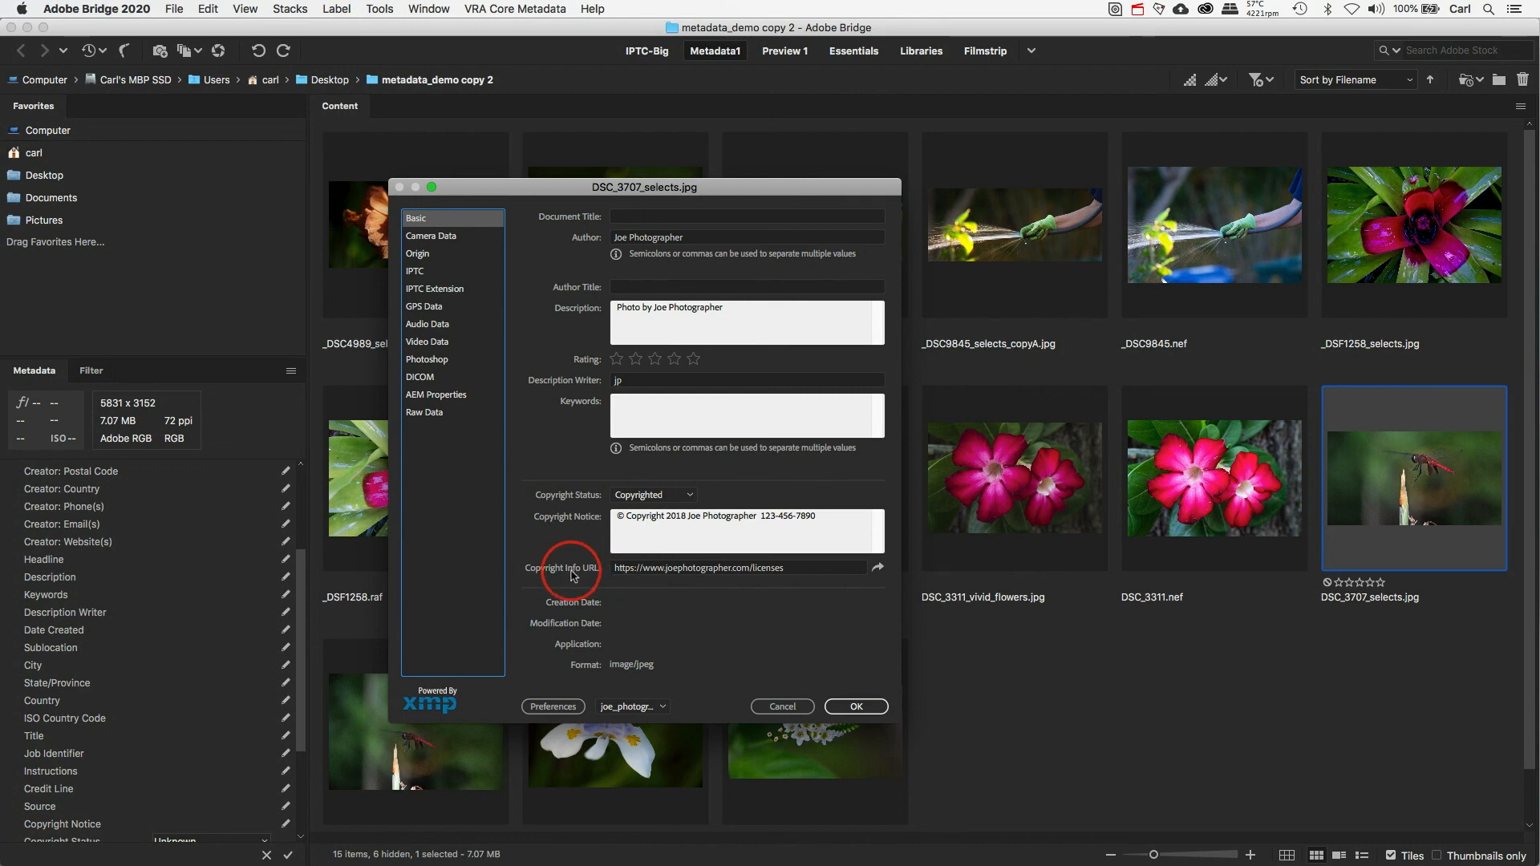
pyautogui.moveTo(574, 576)
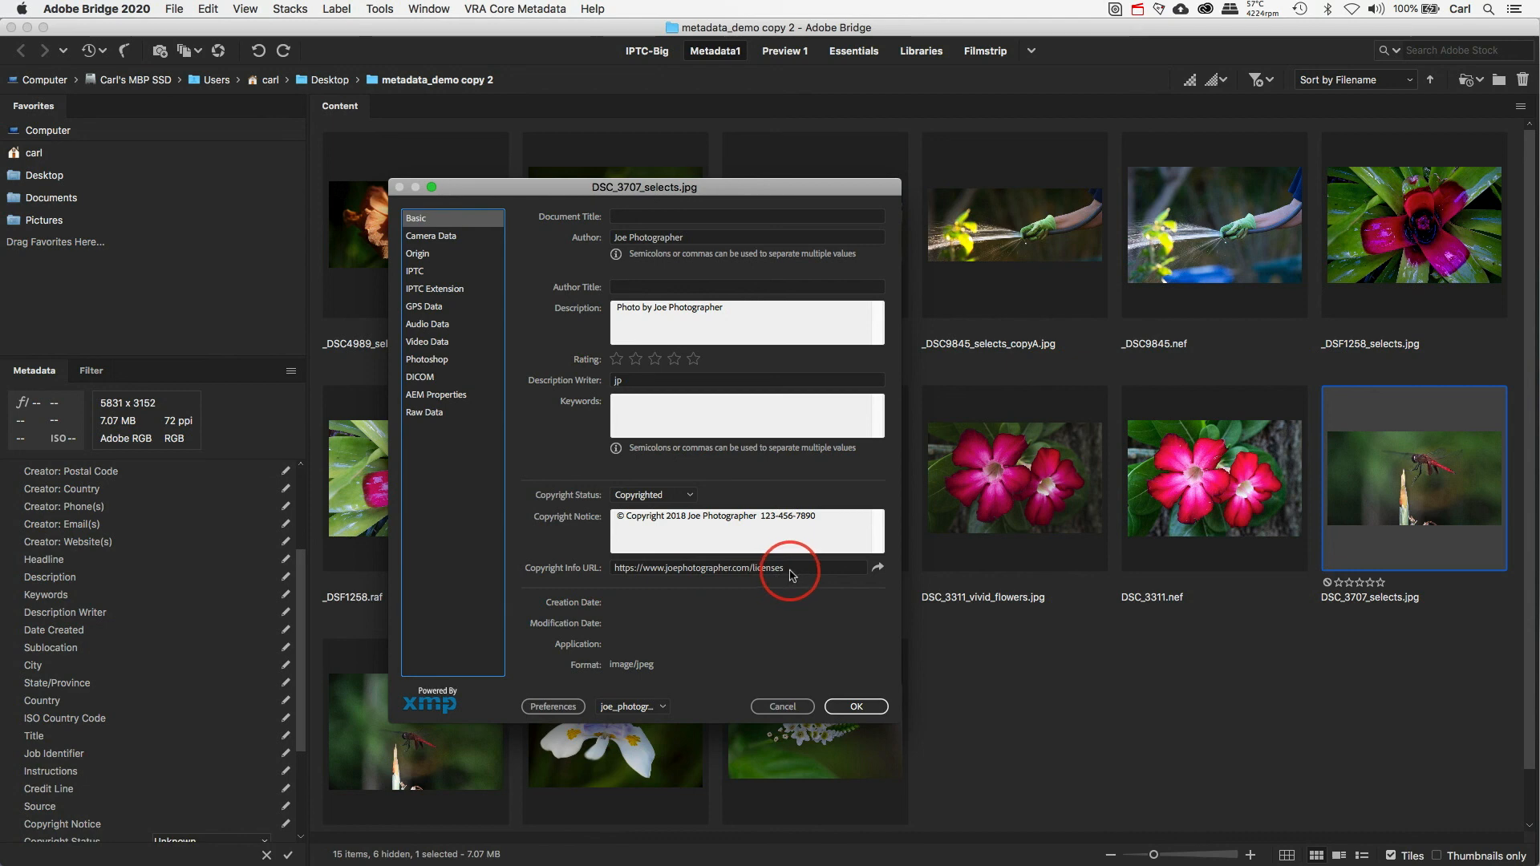
pyautogui.moveTo(791, 575); pyautogui.dragTo(754, 574)
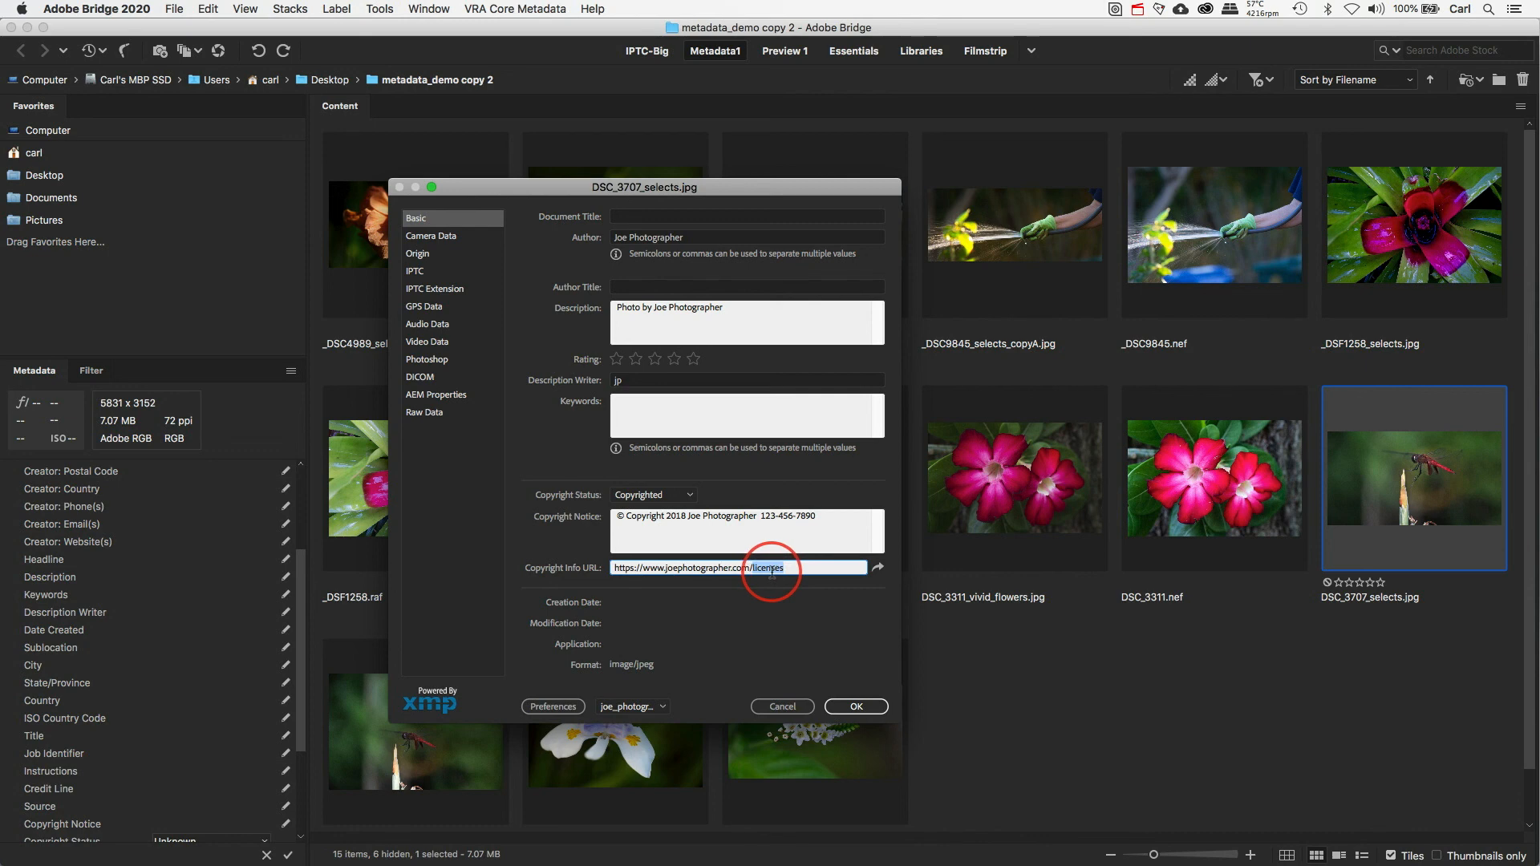
pyautogui.click(677, 569)
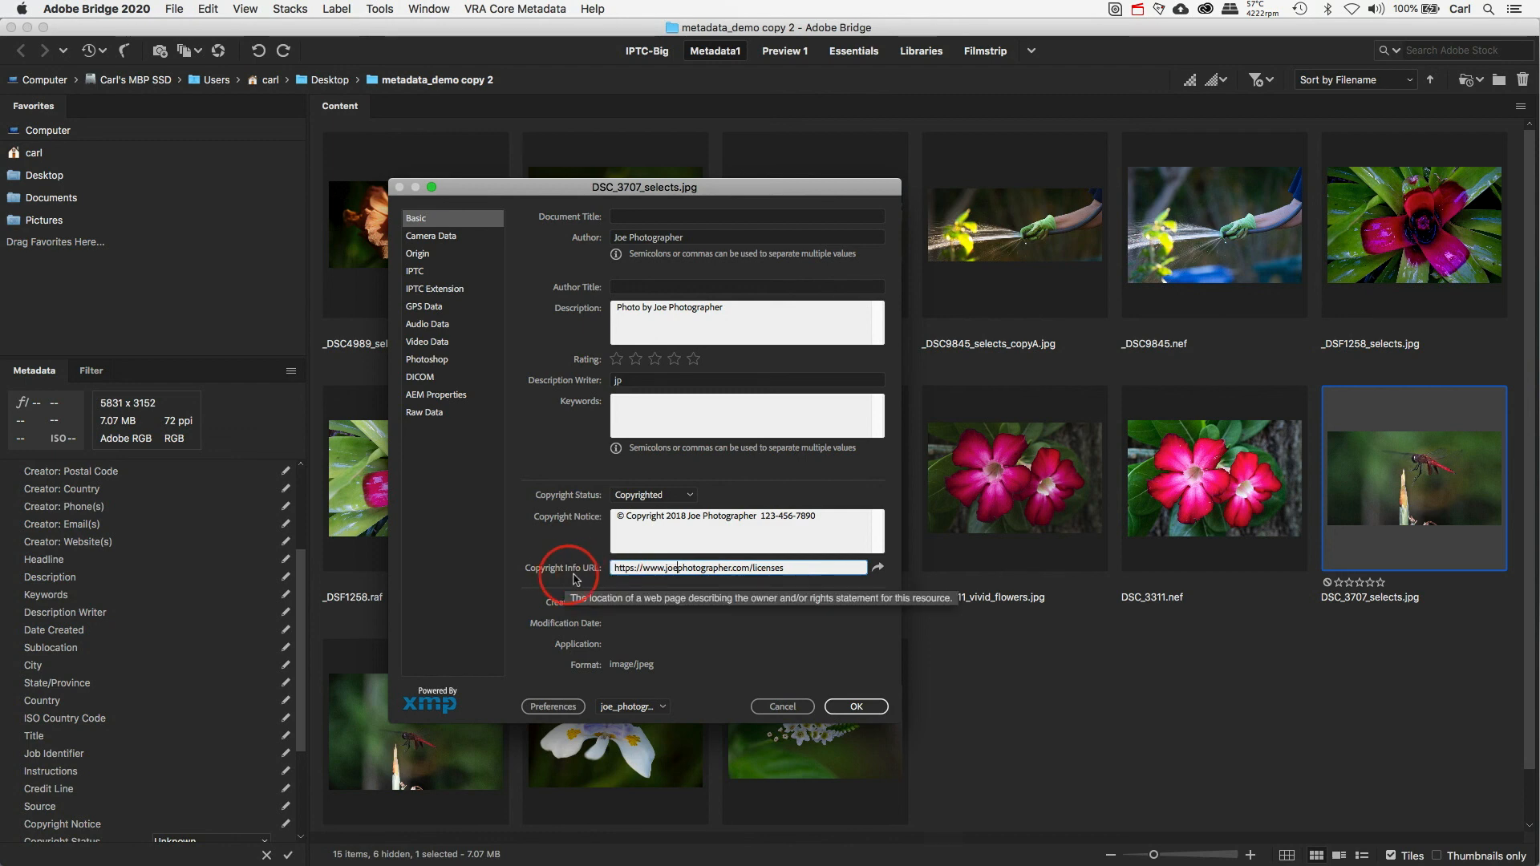
pyautogui.click(612, 568)
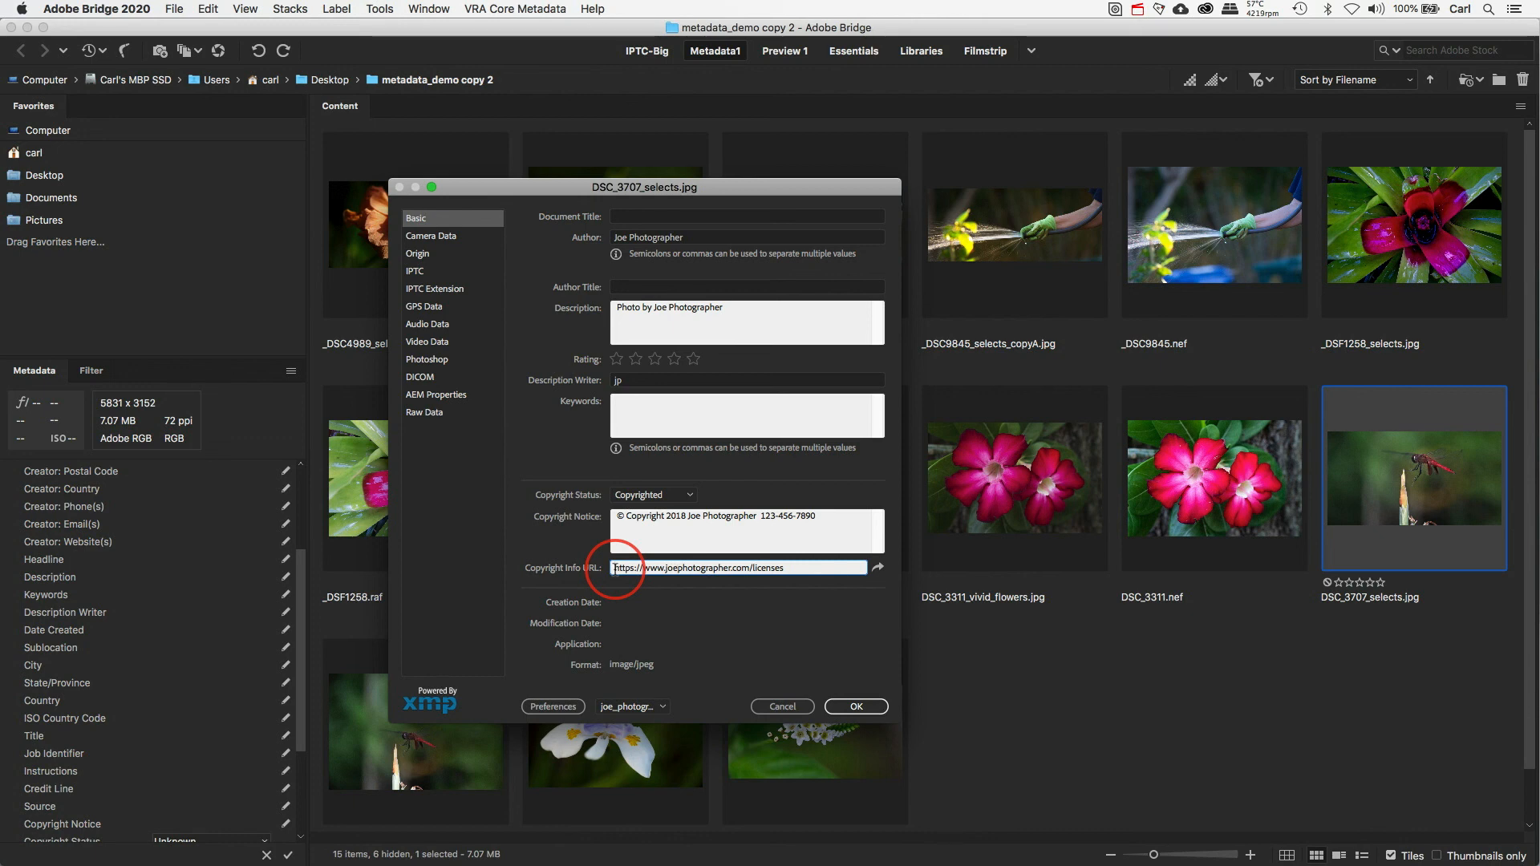
pyautogui.moveTo(613, 568); pyautogui.dragTo(664, 569)
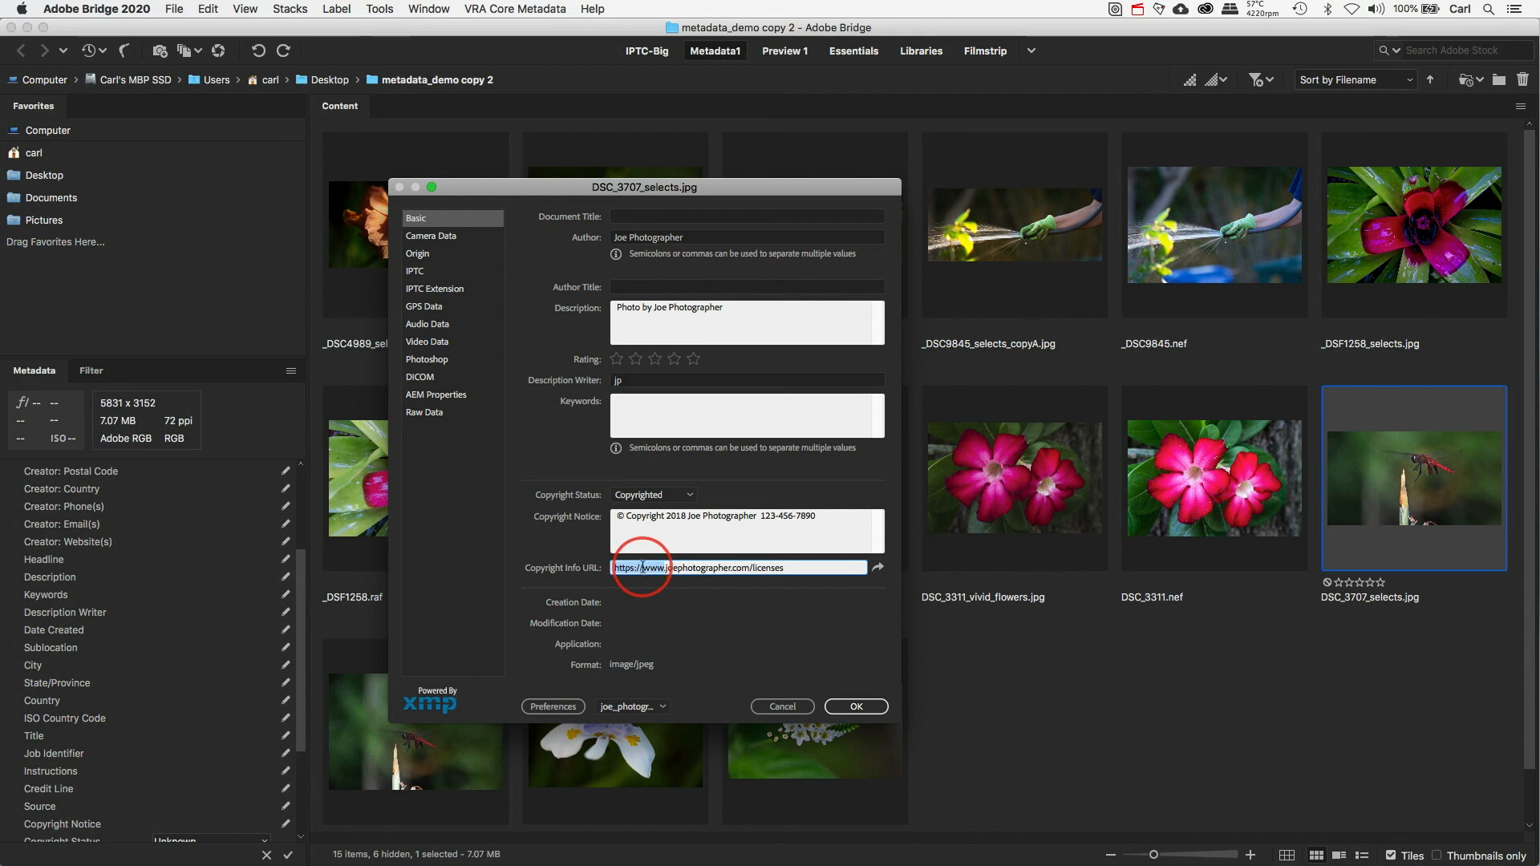
pyautogui.click(643, 568)
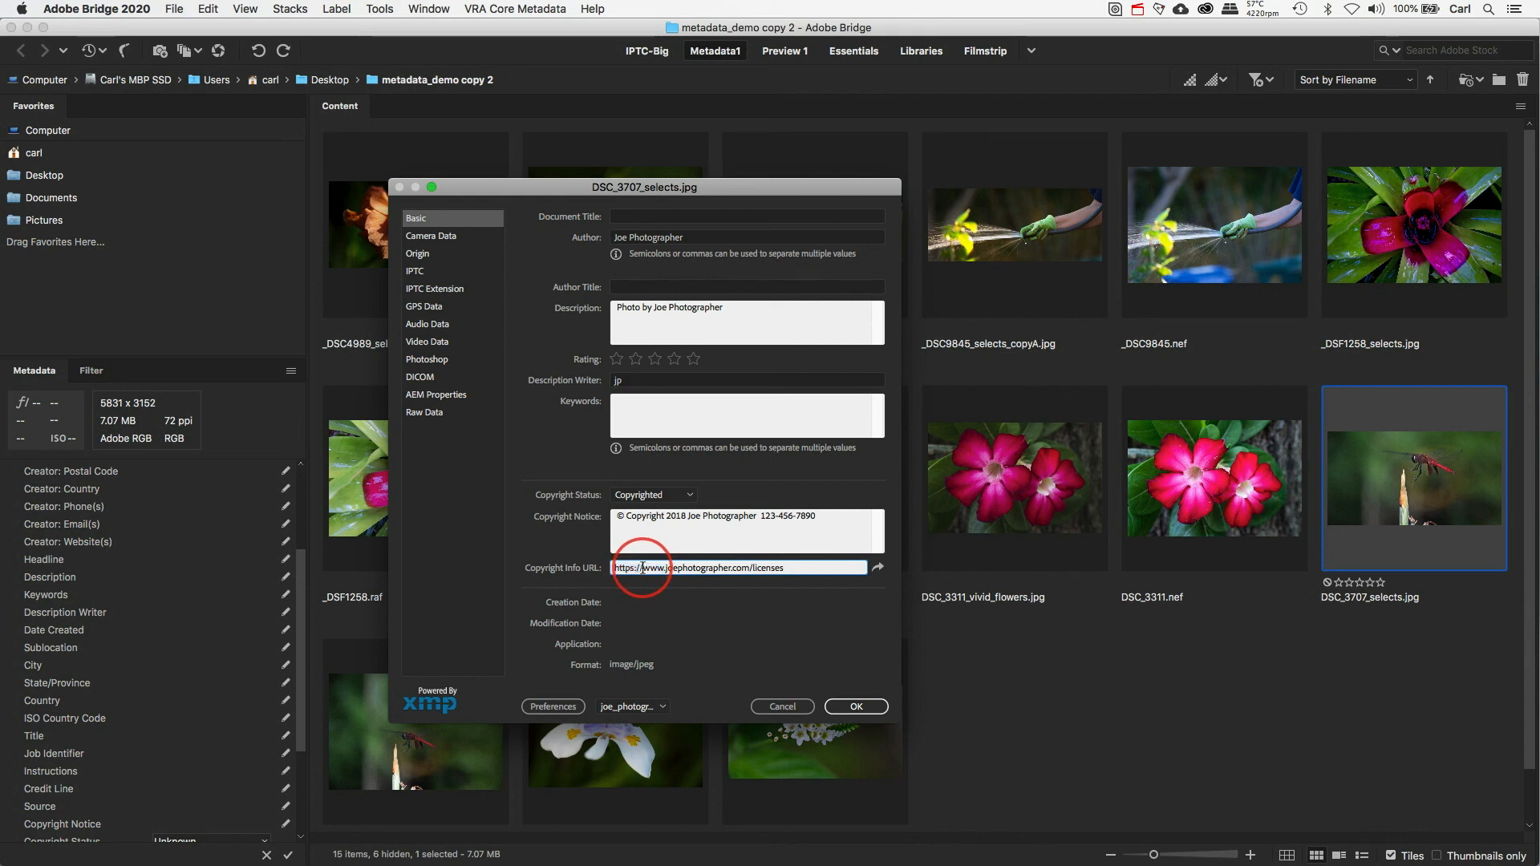
pyautogui.moveTo(642, 568); pyautogui.dragTo(663, 569)
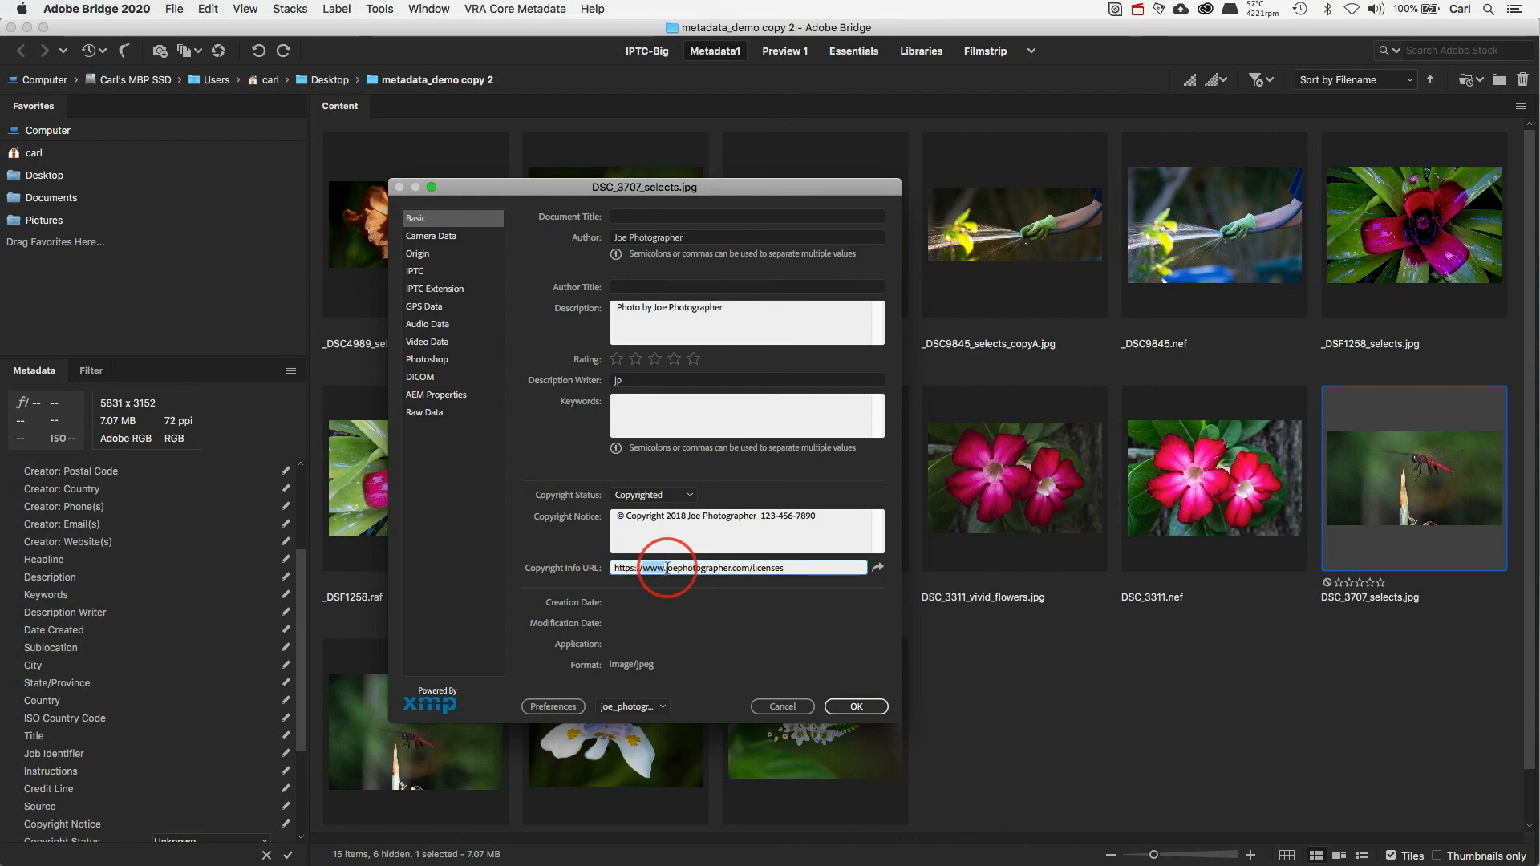
pyautogui.click(794, 567)
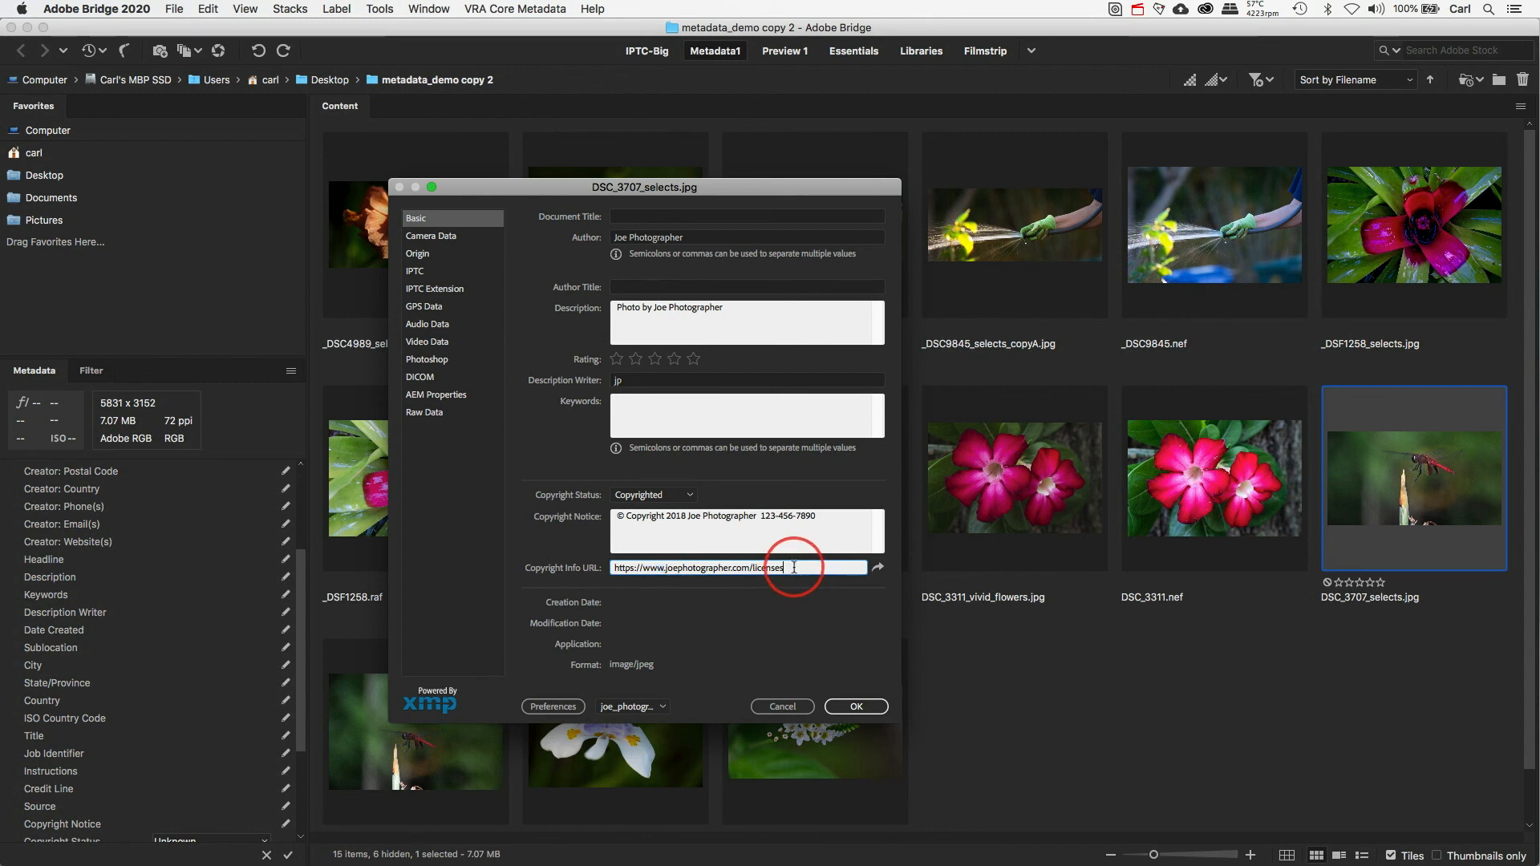
# Switch to Chrome and read the Licenses web page, highlighting its "ALL RIGHTS RESERVED" heading.
pyautogui.hotkey('ctrl', 'Left')
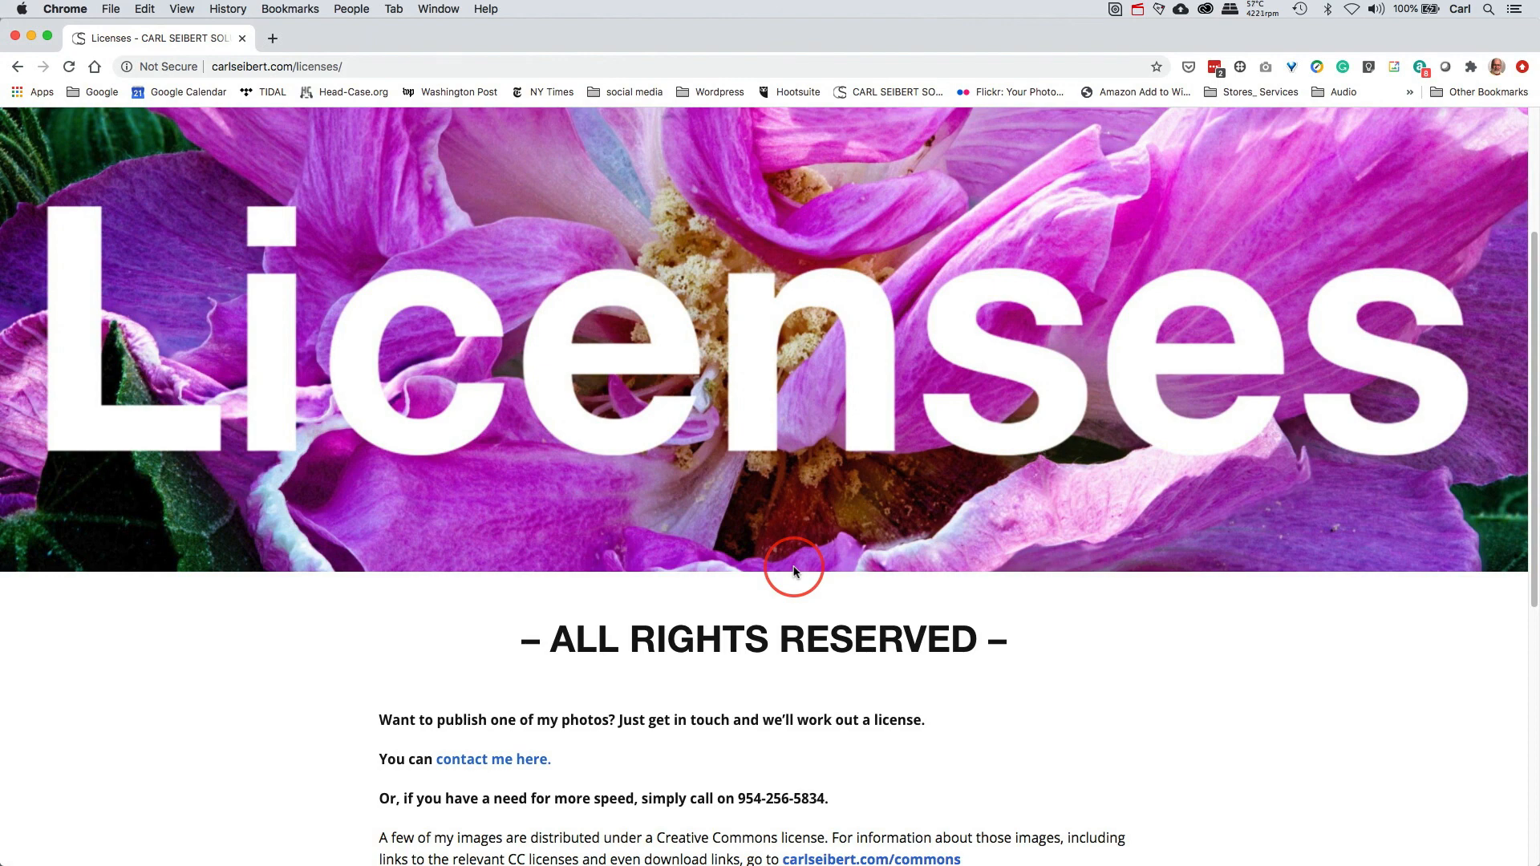
pyautogui.scroll(-1, 794, 571)
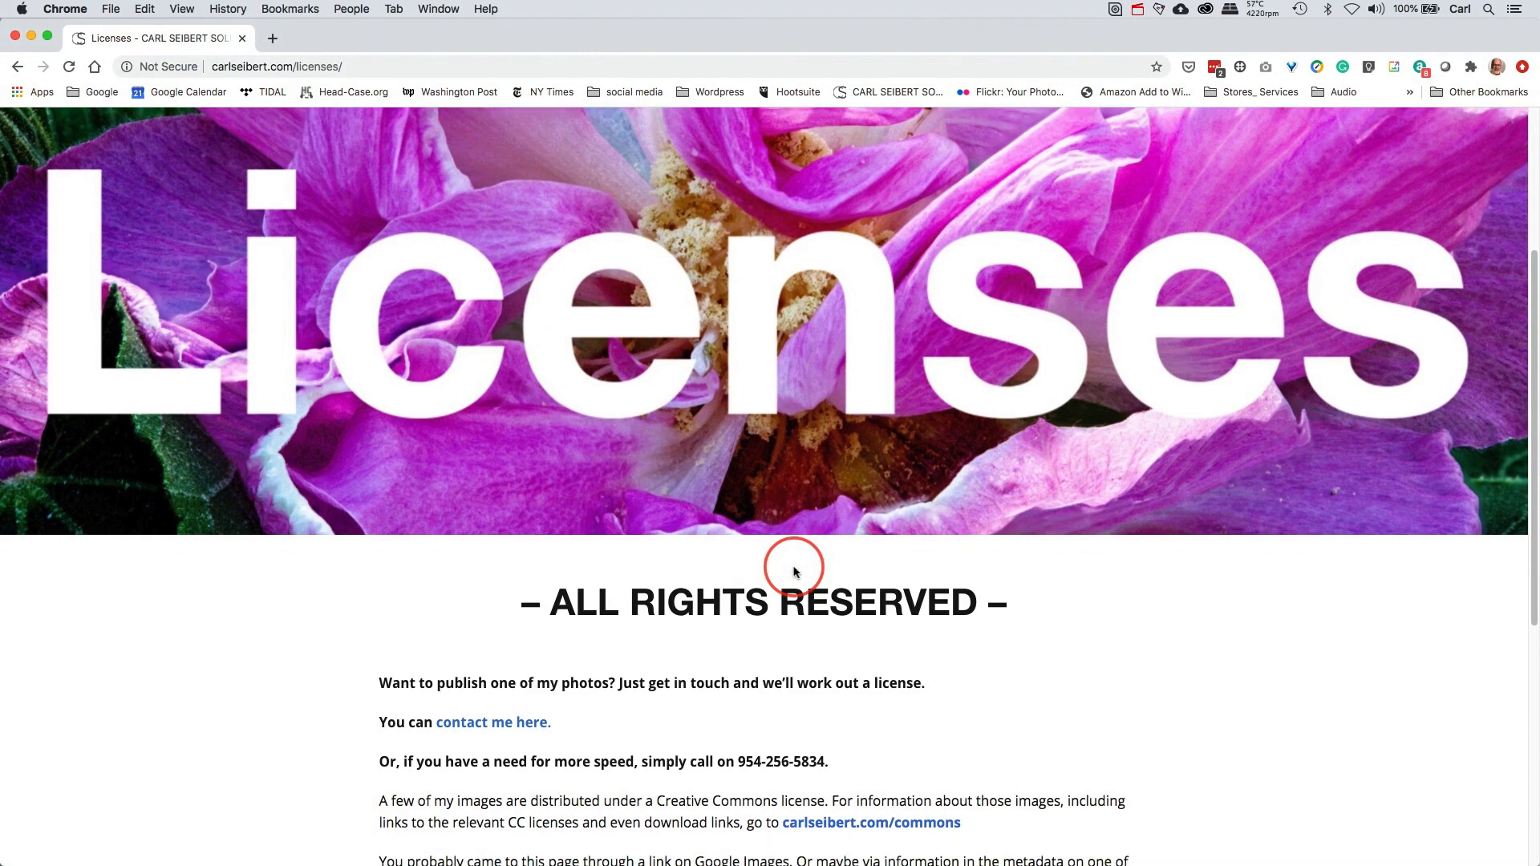
pyautogui.scroll(-1, 794, 571)
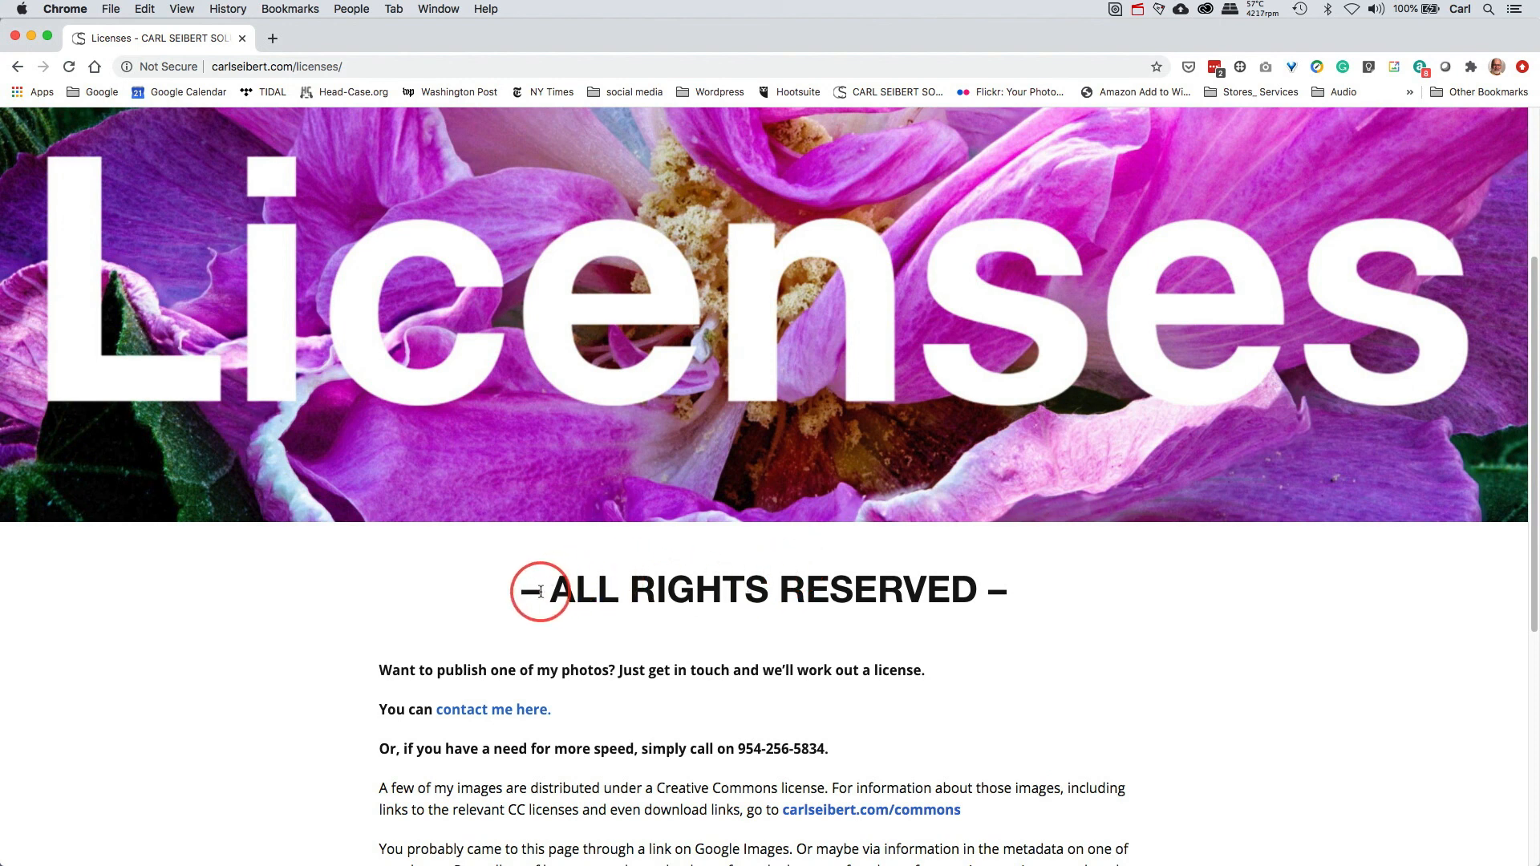
pyautogui.moveTo(542, 590); pyautogui.dragTo(995, 609)
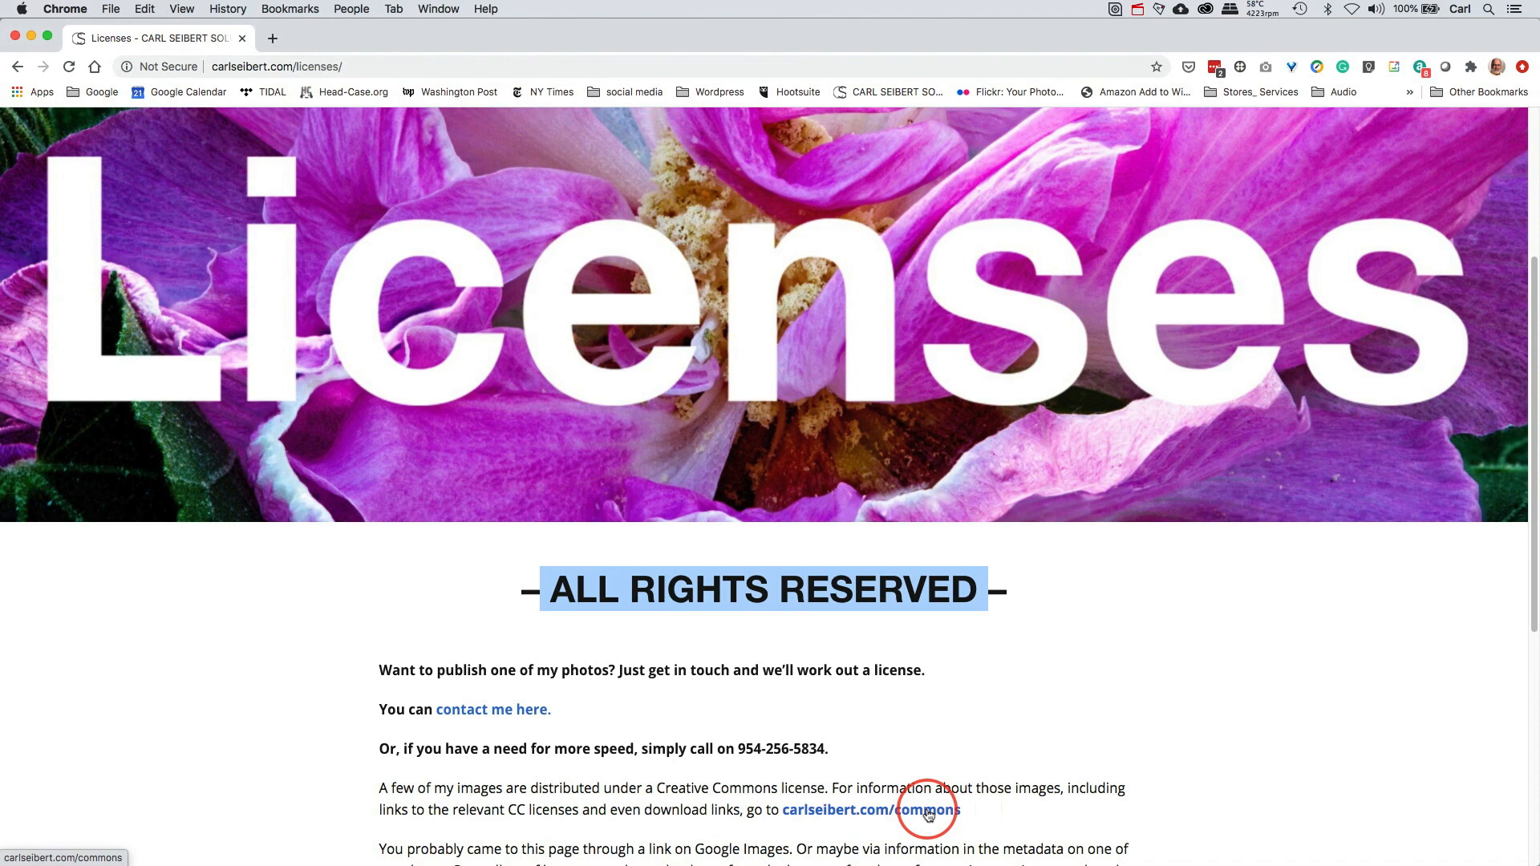
pyautogui.scroll(-2, 1100, 750)
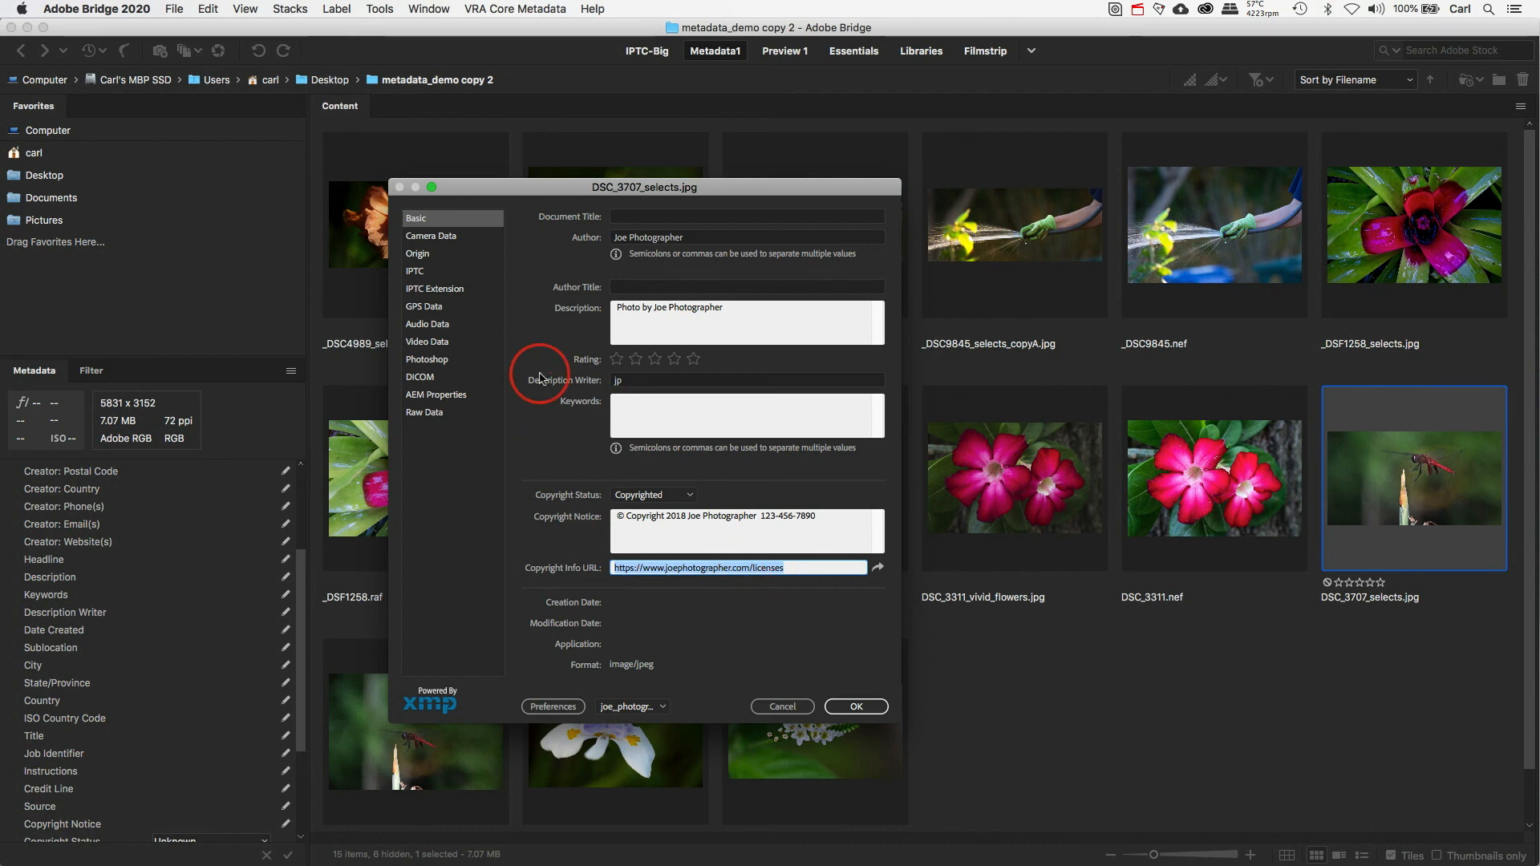
# Expand the Licensor entry in the IPTC Extension info of DSC_3707_selects.jpg and review its name, phone number and web address fields.
pyautogui.click(450, 293)
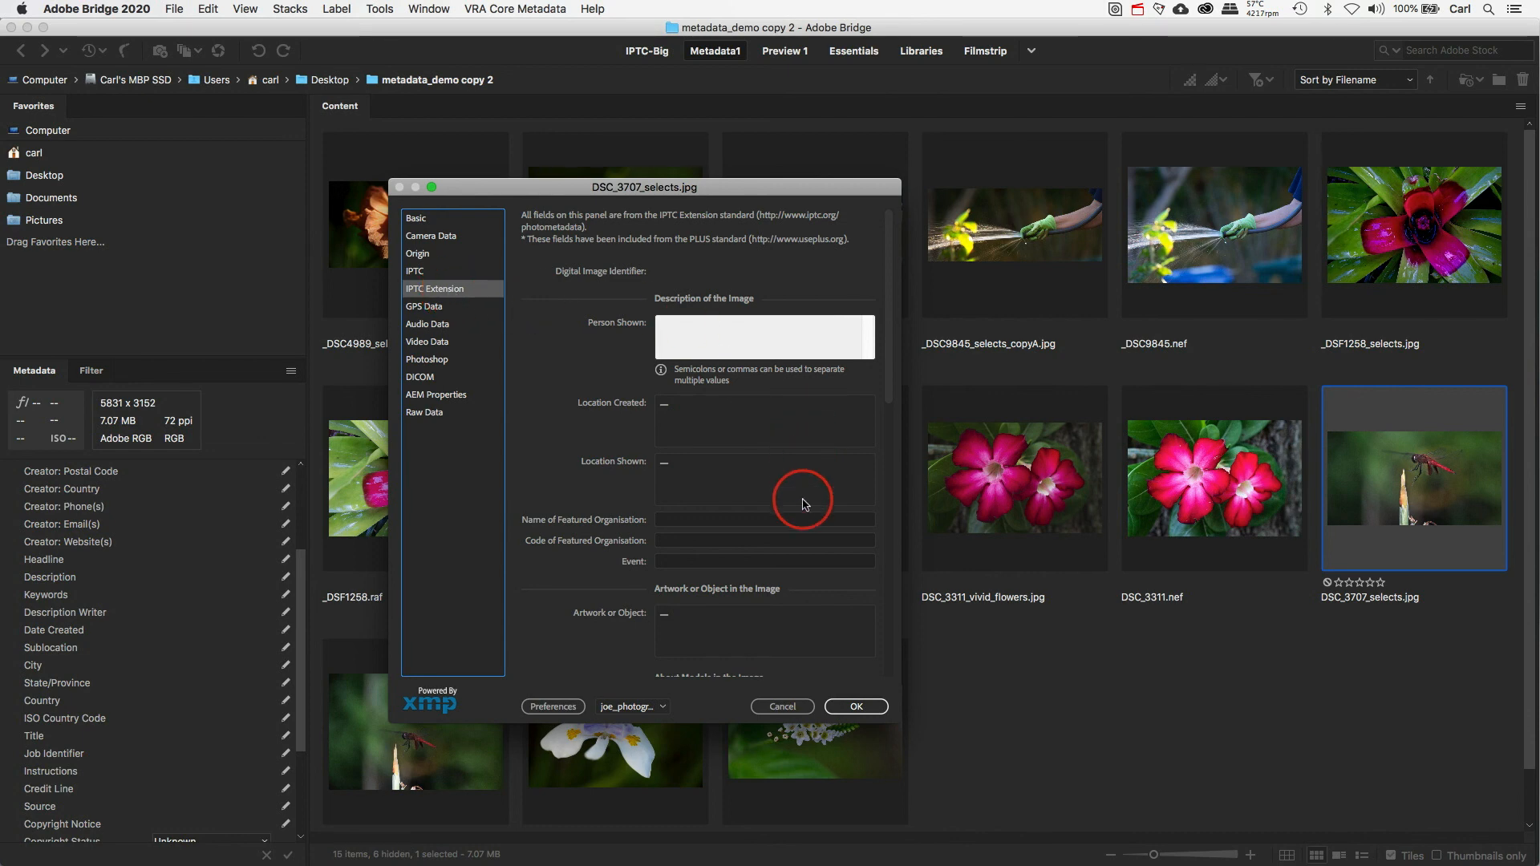
pyautogui.scroll(-10, 798, 499)
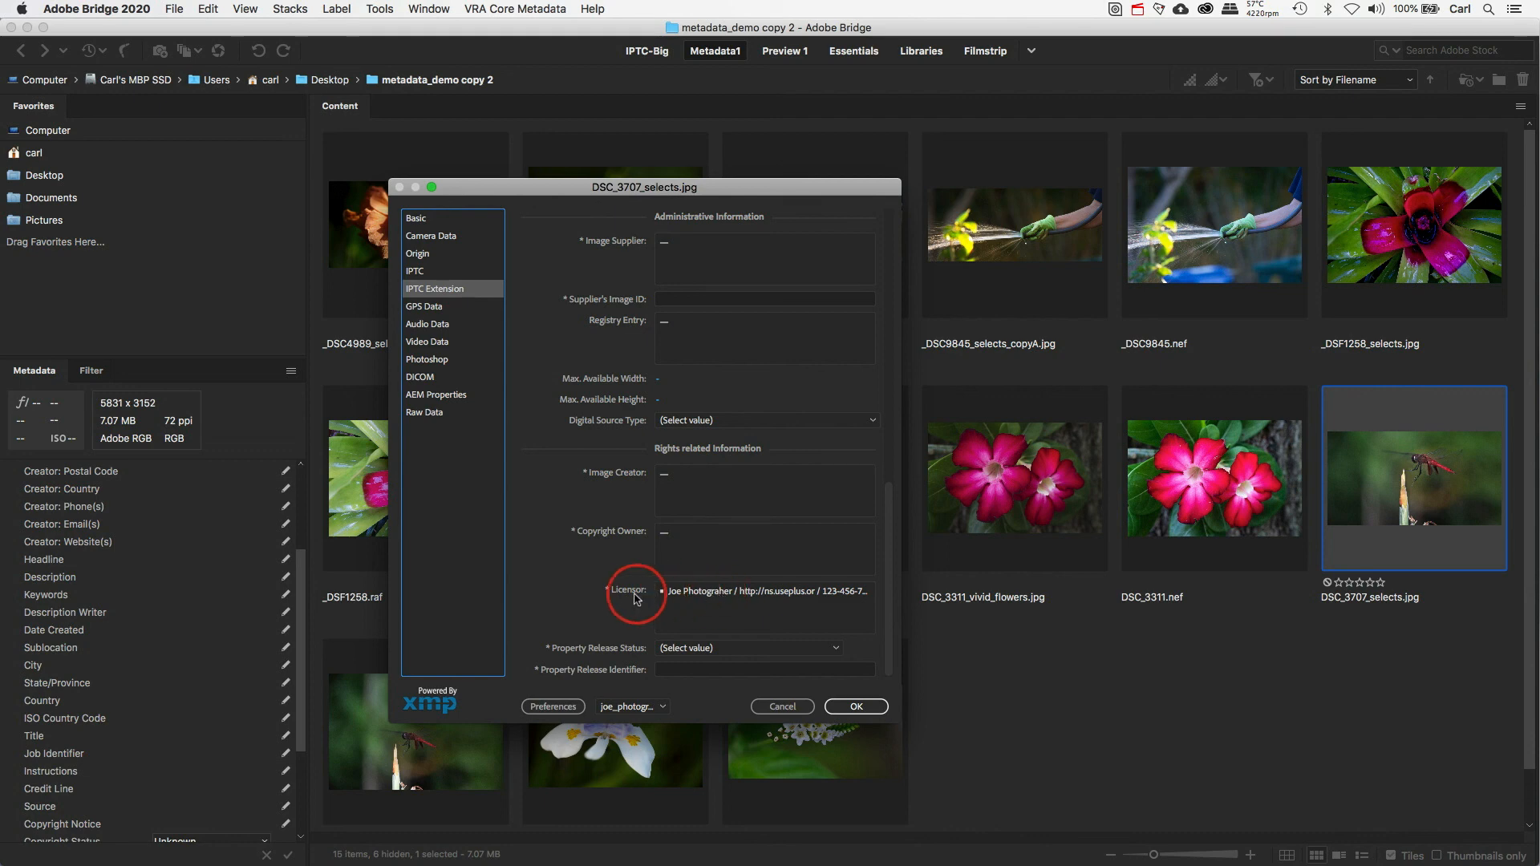
pyautogui.moveTo(629, 595)
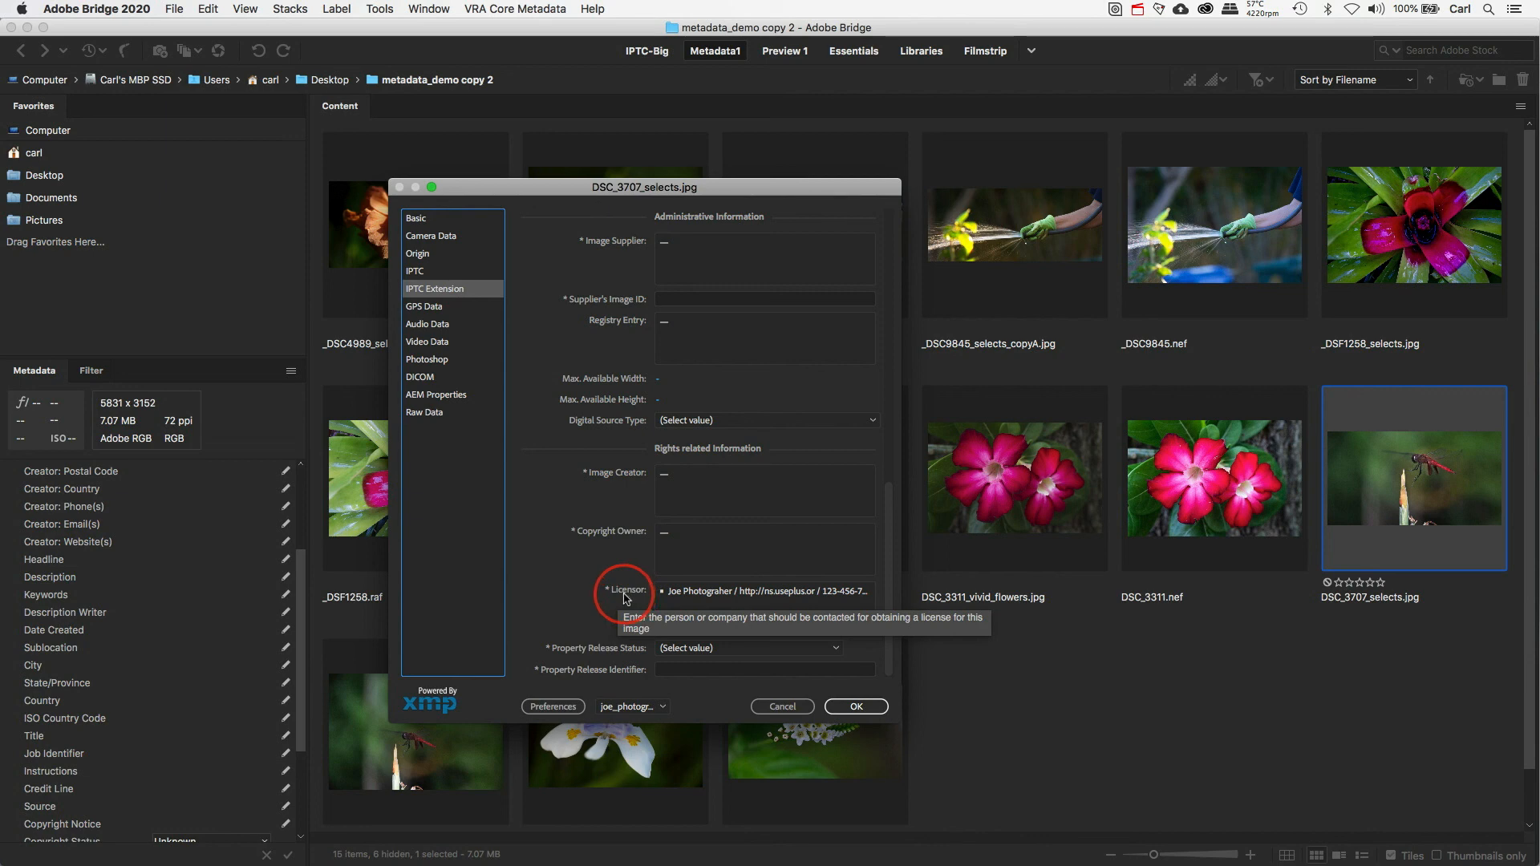
pyautogui.click(695, 601)
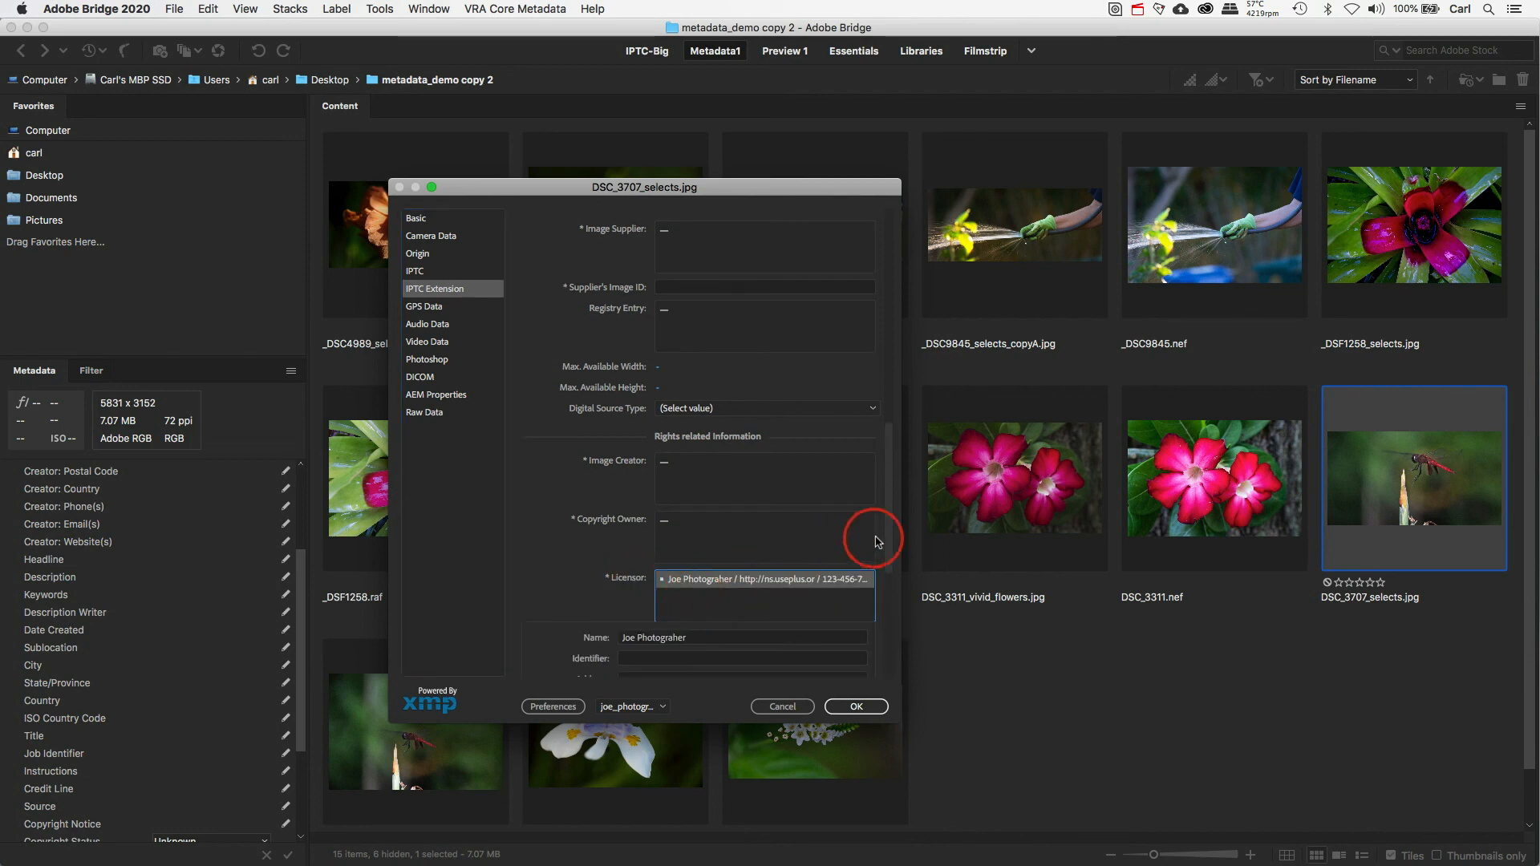
pyautogui.moveTo(889, 535); pyautogui.dragTo(886, 646)
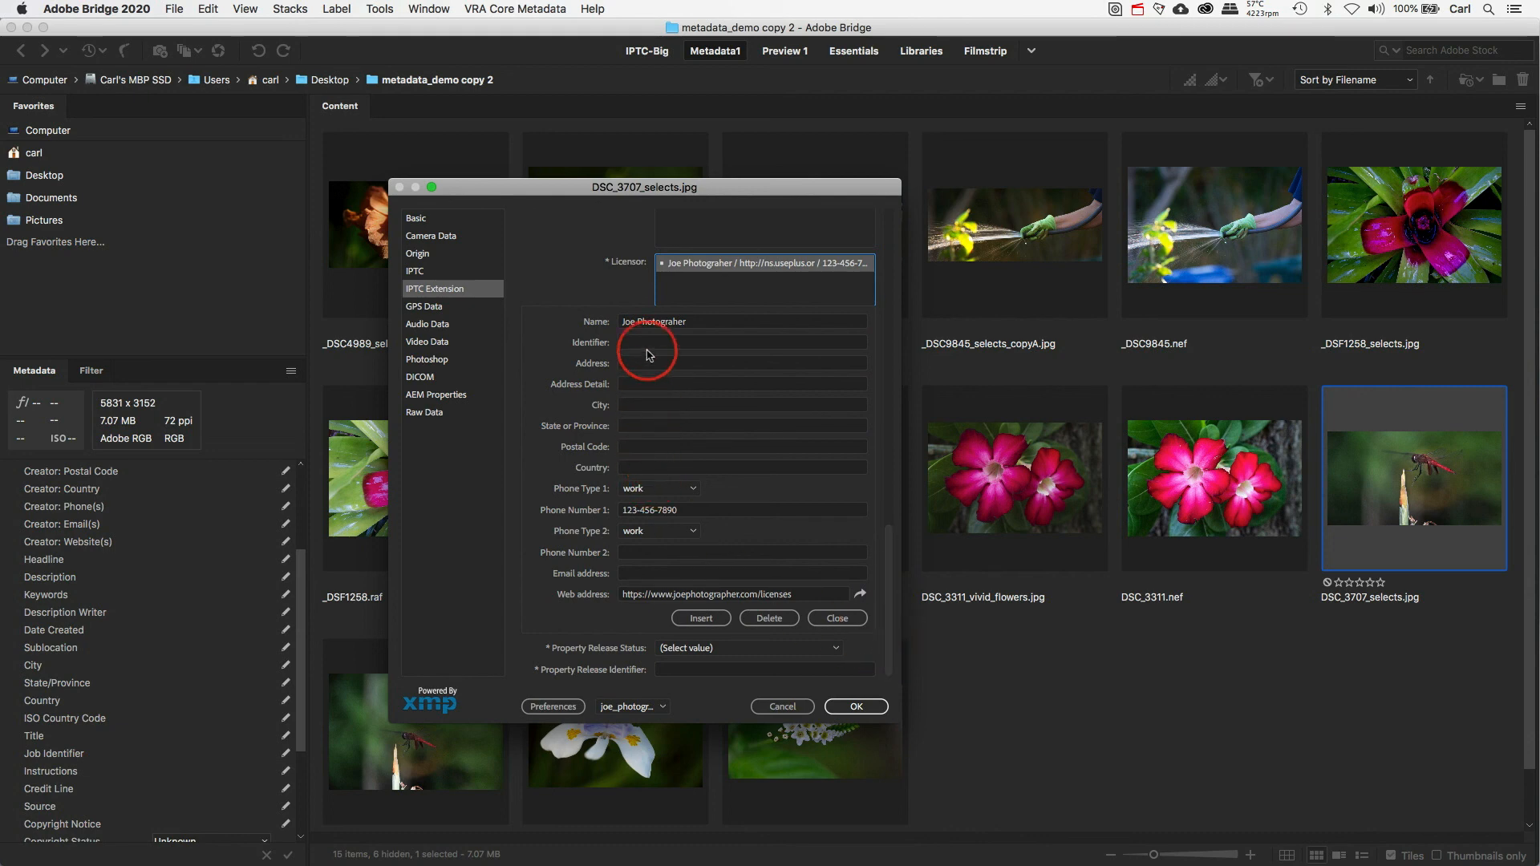
pyautogui.moveTo(689, 322); pyautogui.dragTo(622, 327)
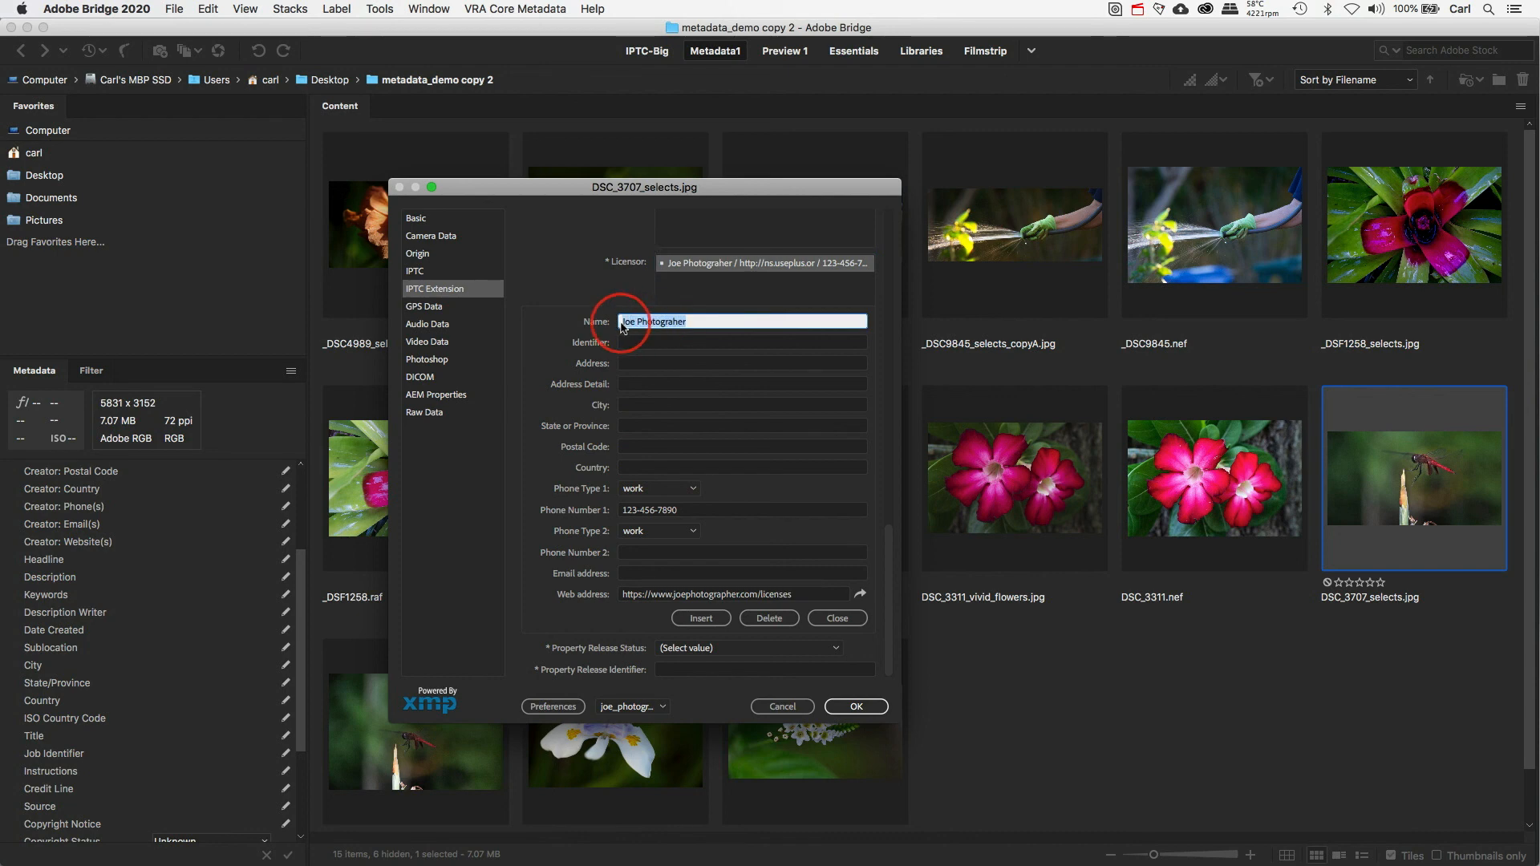
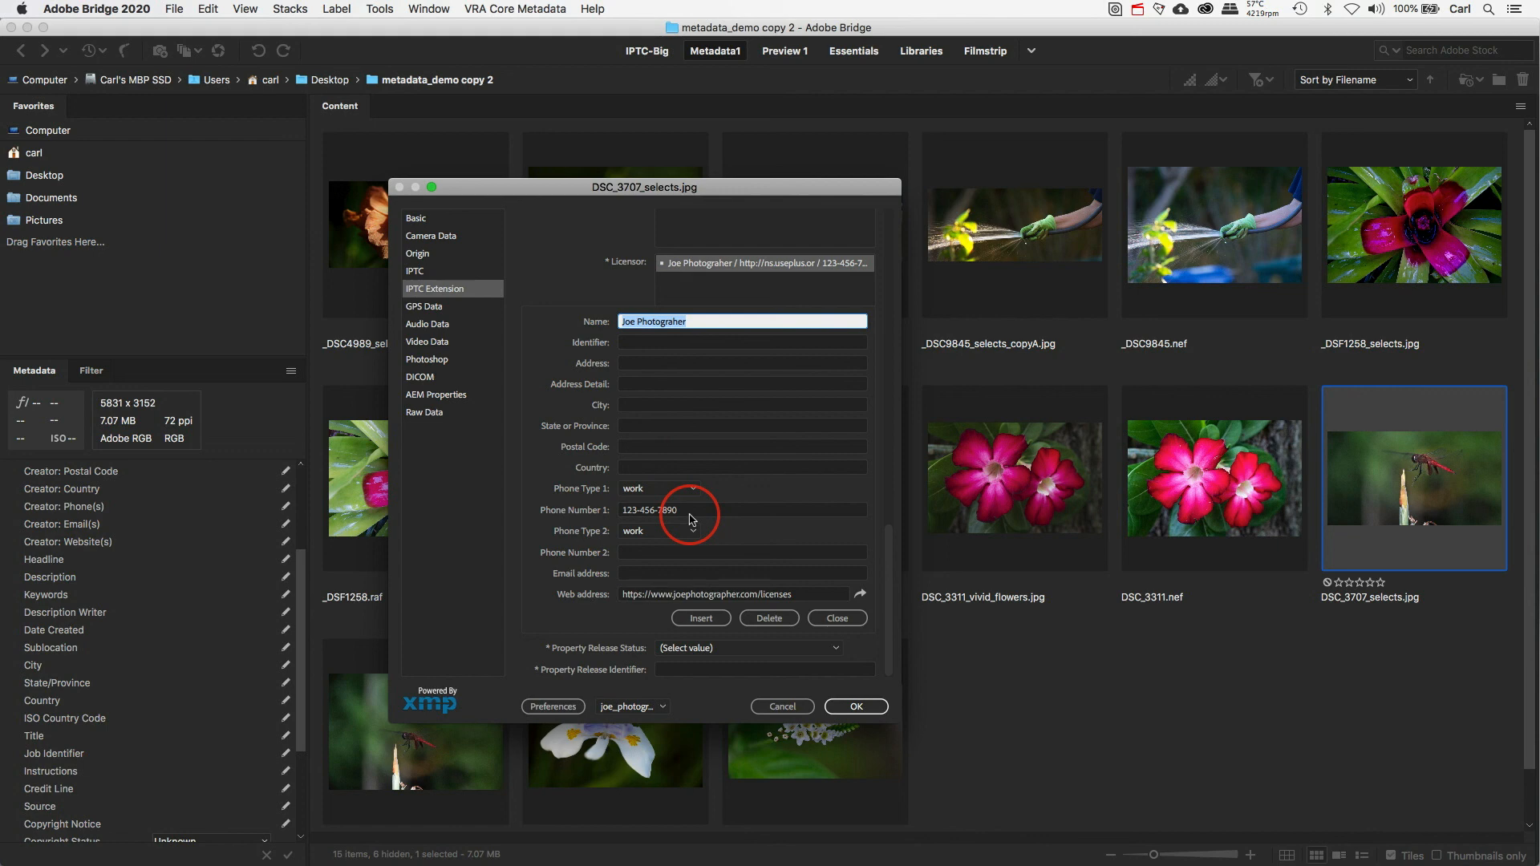
pyautogui.moveTo(888, 590)
pyautogui.mouseDown()
pyautogui.moveTo(877, 370)
pyautogui.moveTo(897, 598)
pyautogui.mouseUp()
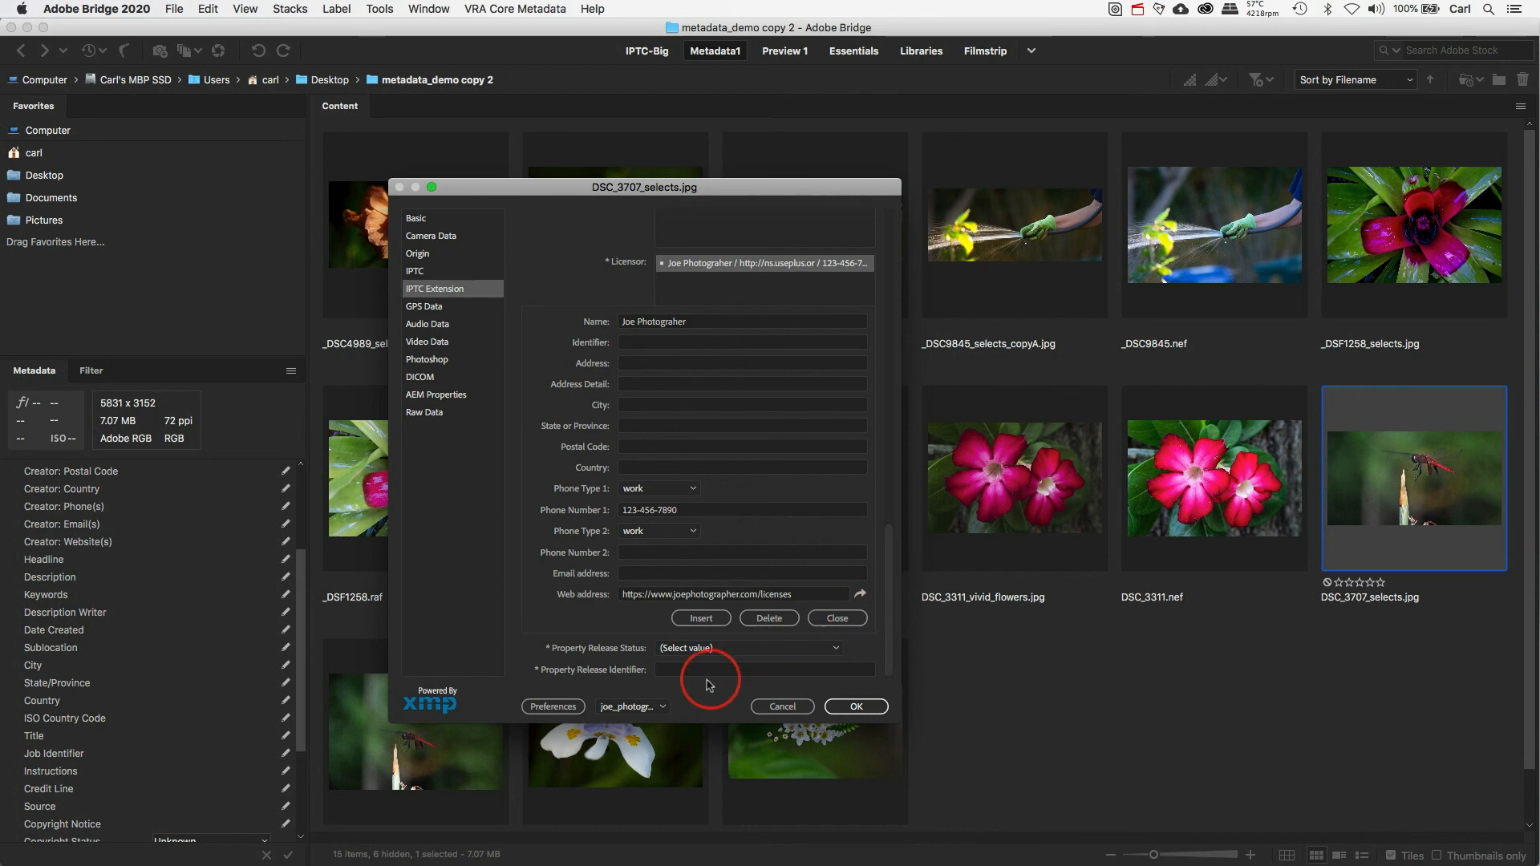
# Check the export options for saving this file info as an XMP template in the Metadata Templates folder, without saving.
pyautogui.click(663, 708)
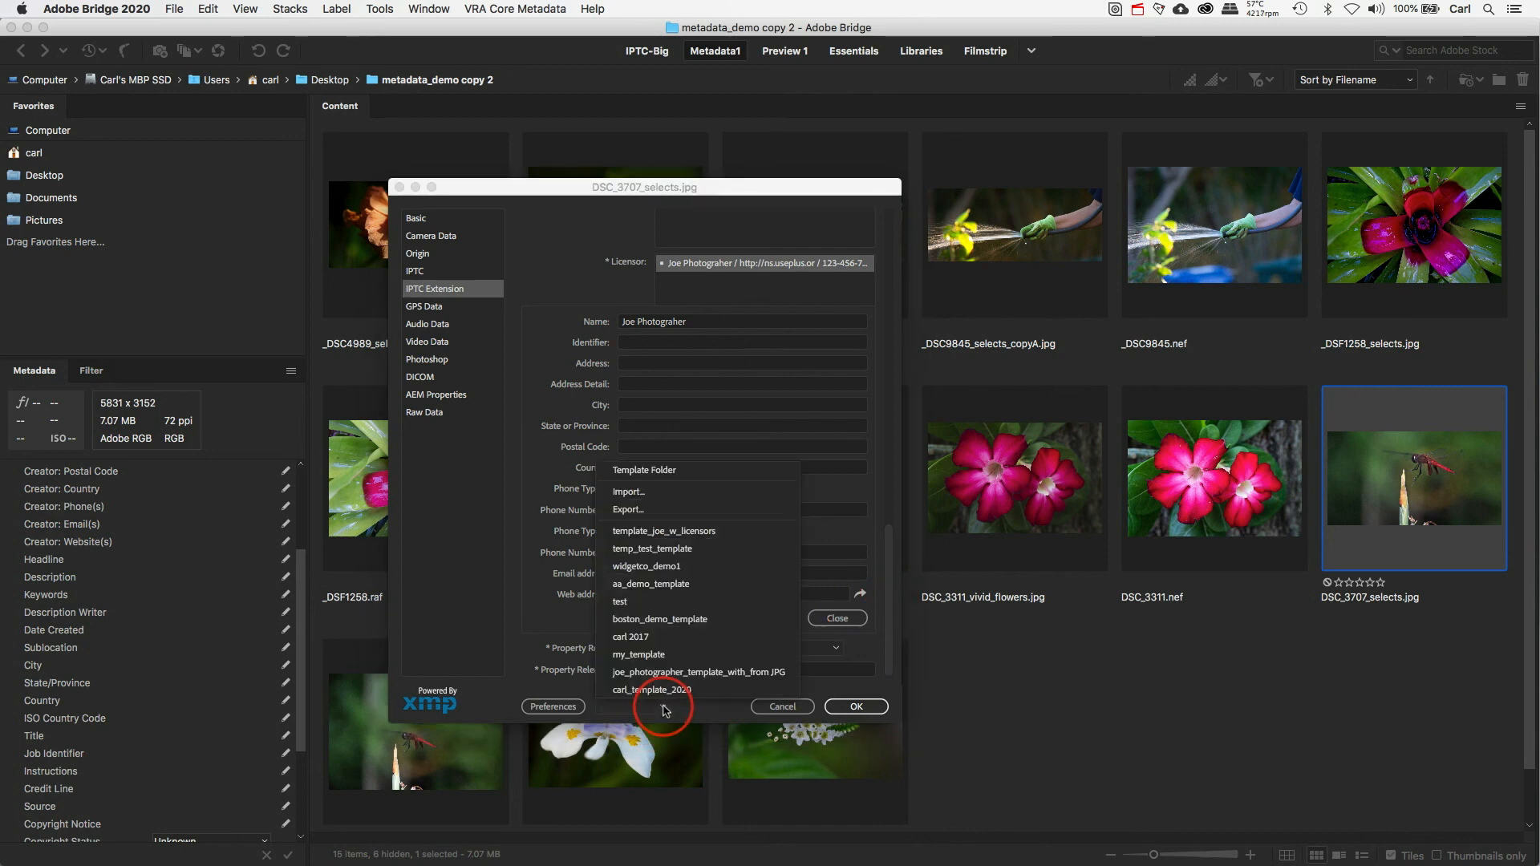
pyautogui.click(659, 511)
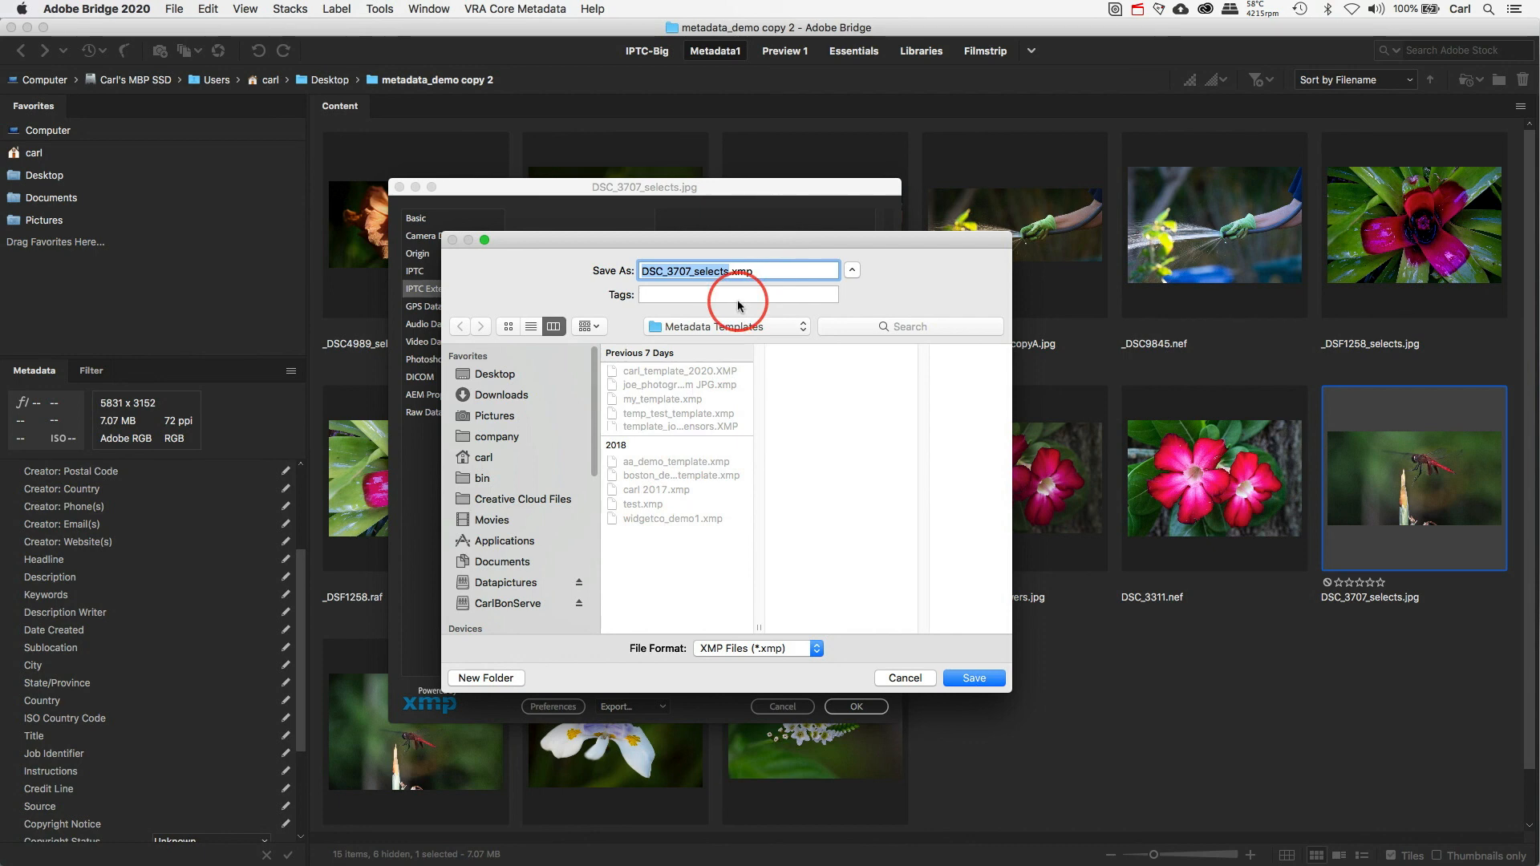
pyautogui.write('my_template')
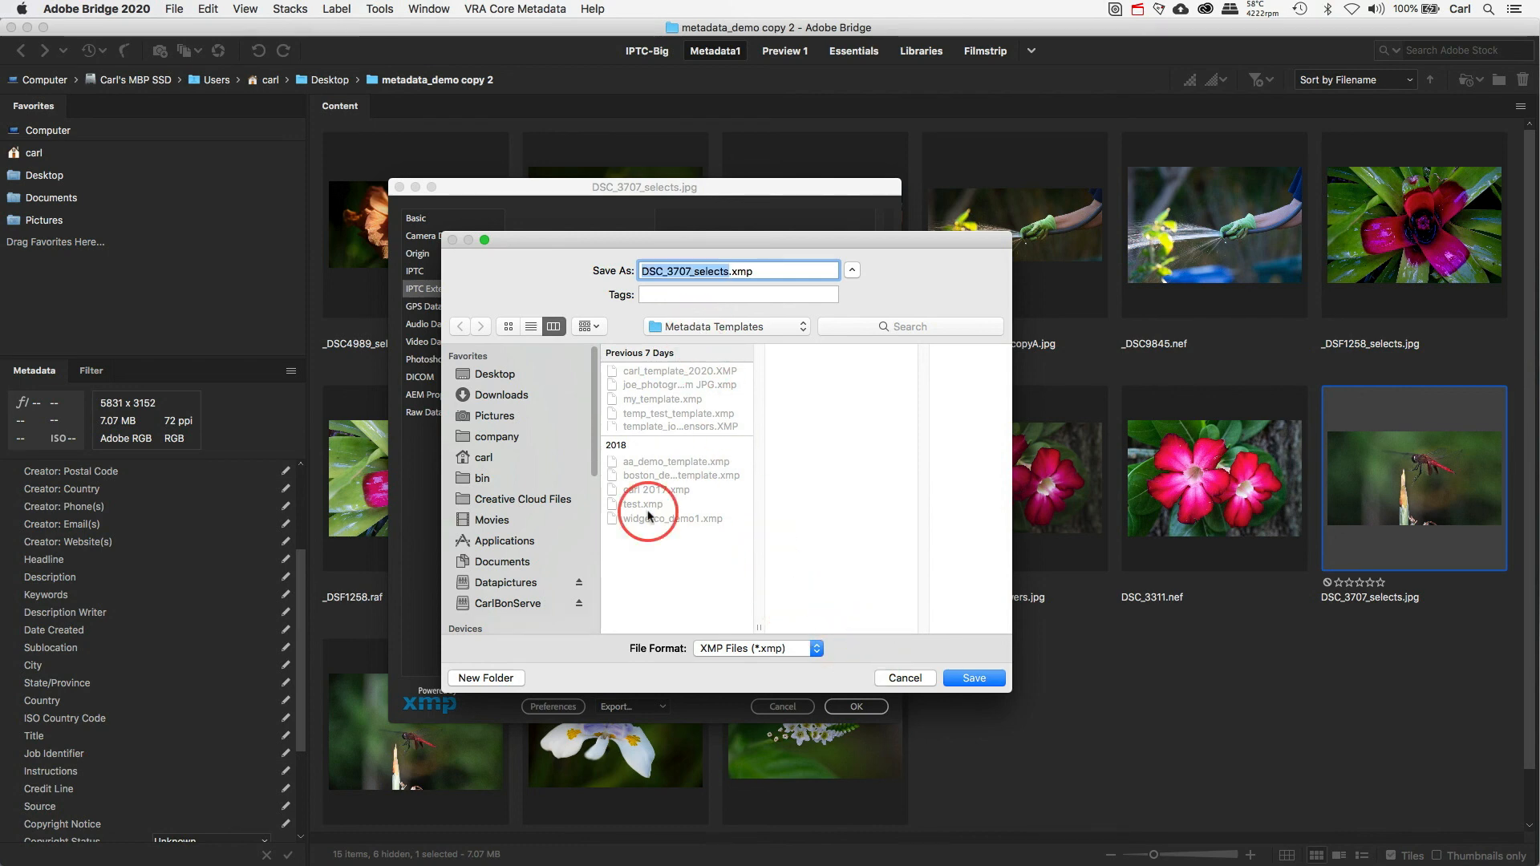
pyautogui.click(907, 678)
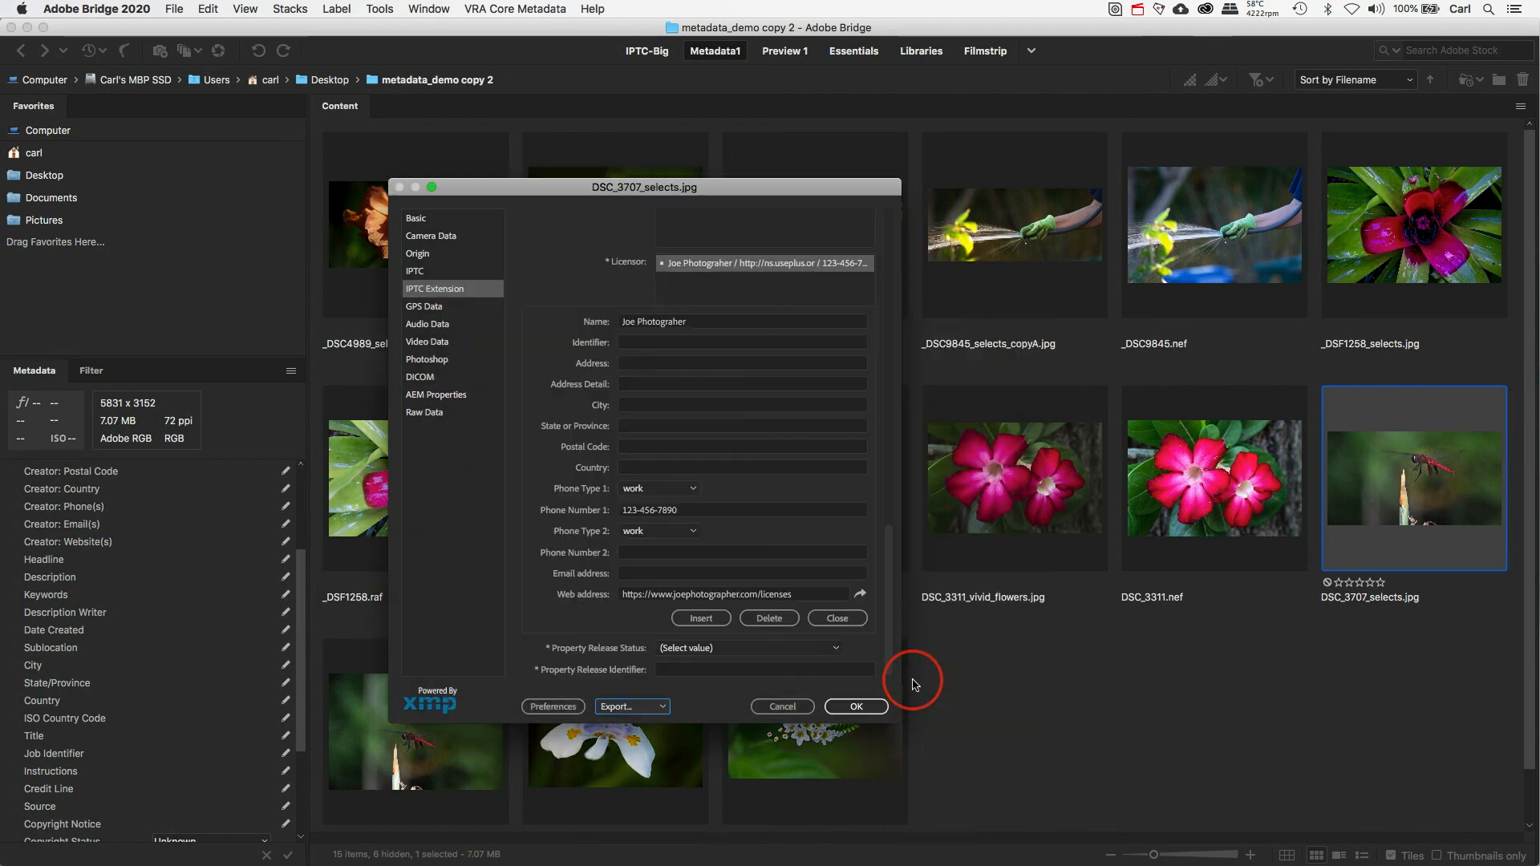
# Show the template folder in Finder, look over the stored XMP templates, and close the folder window.
pyautogui.click(658, 707)
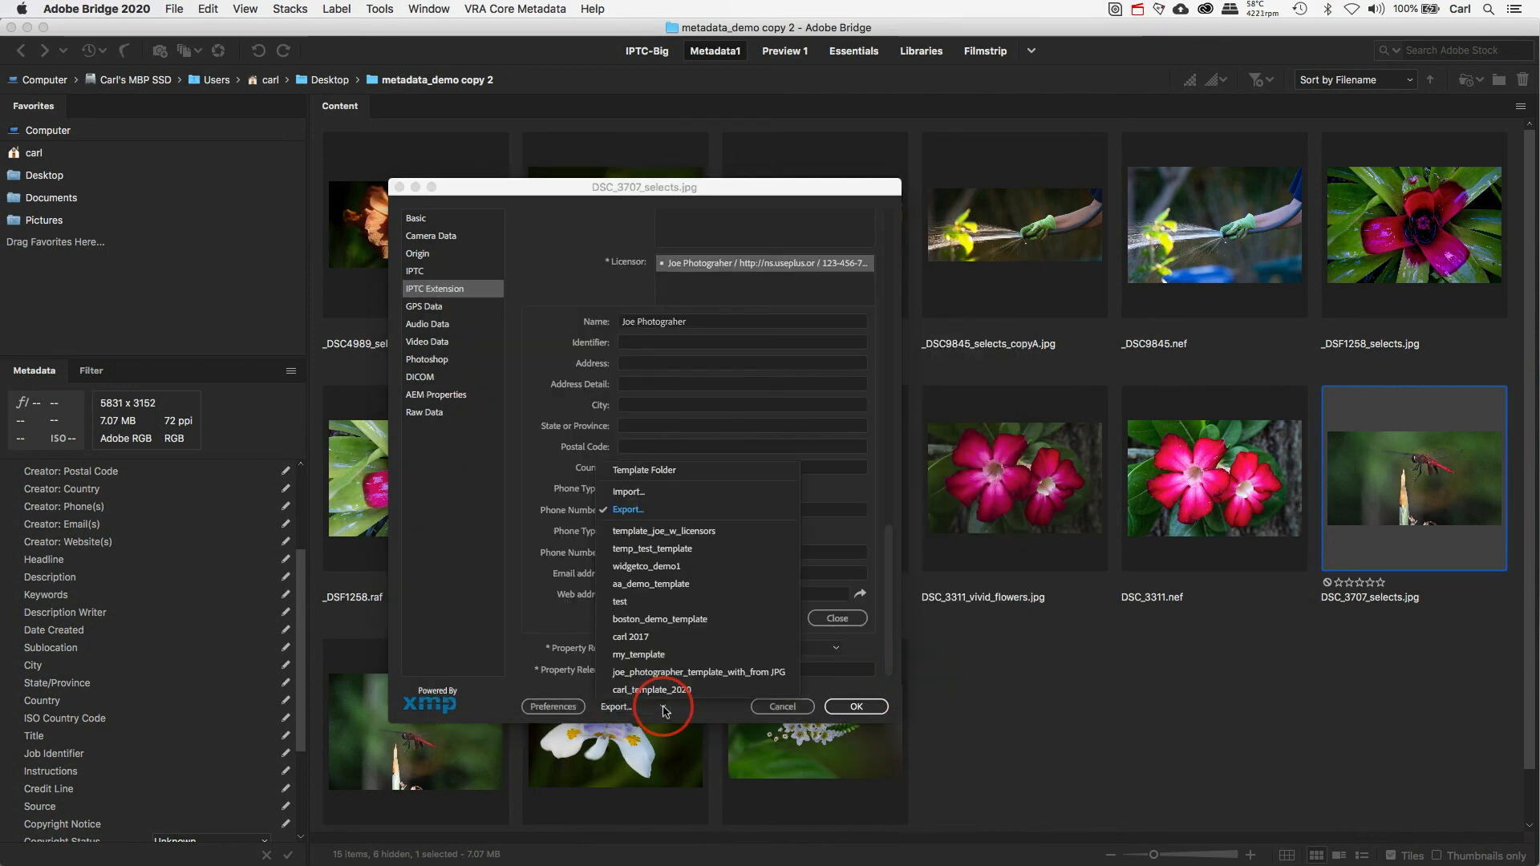
pyautogui.click(665, 471)
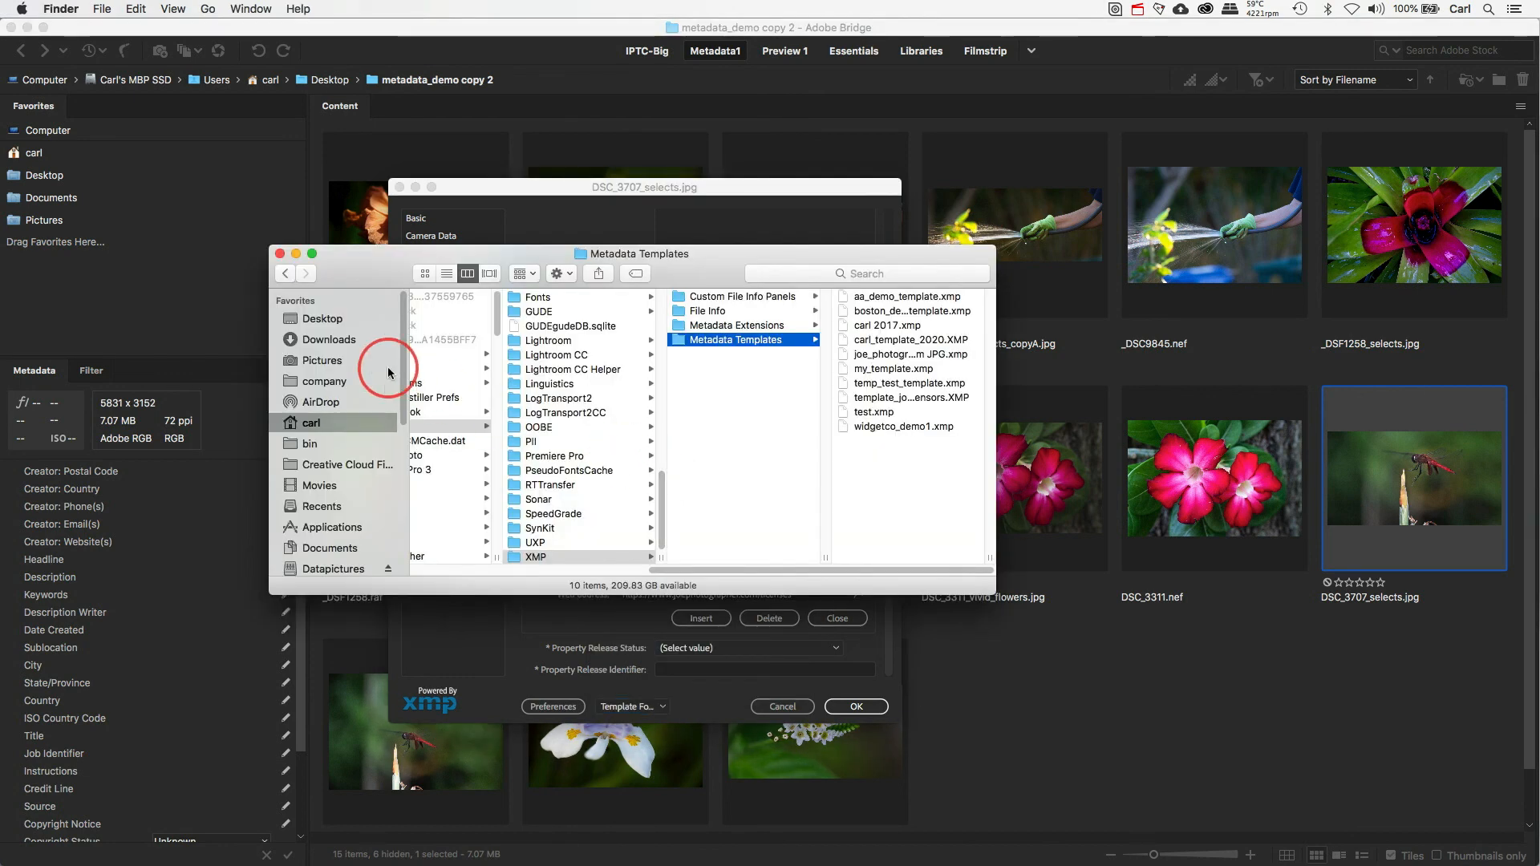
pyautogui.click(280, 255)
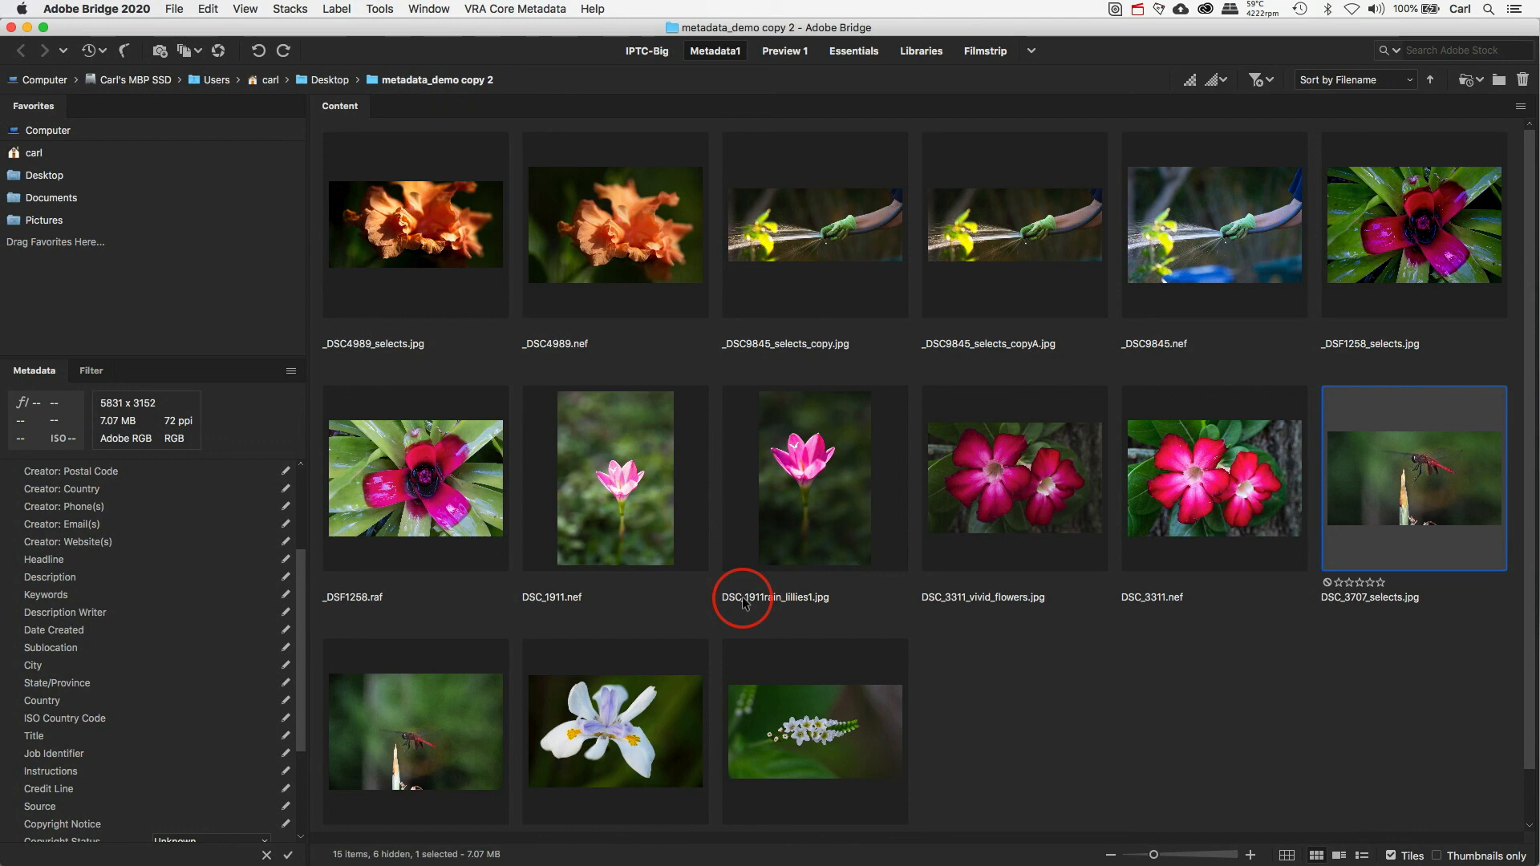
# Inspect the Create Metadata Template dialog's property list and its Load option, and dismiss the dialog without saving a template.
pyautogui.click(386, 11)
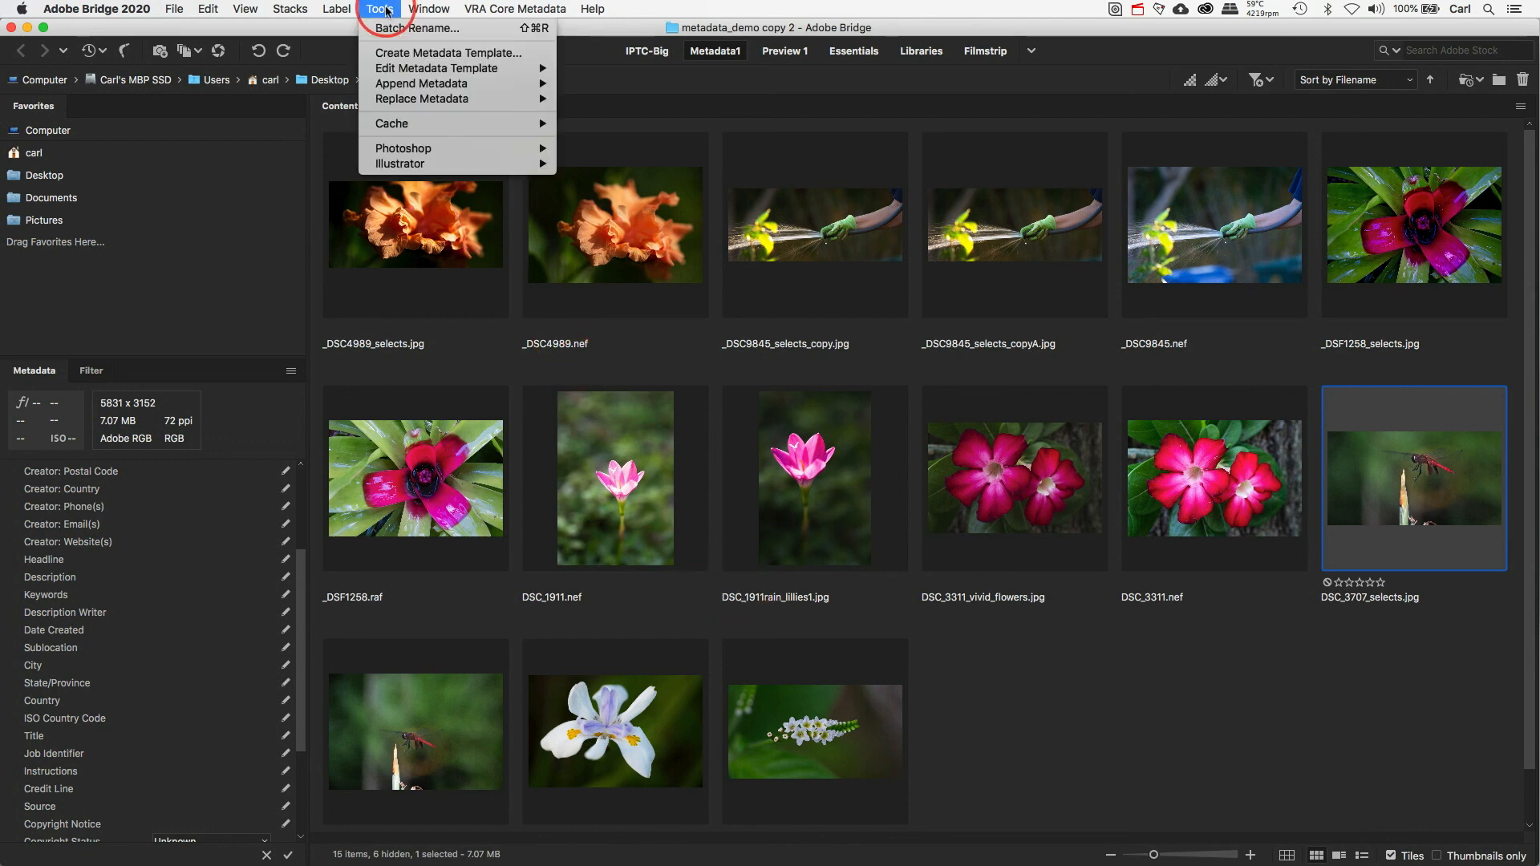
pyautogui.click(421, 54)
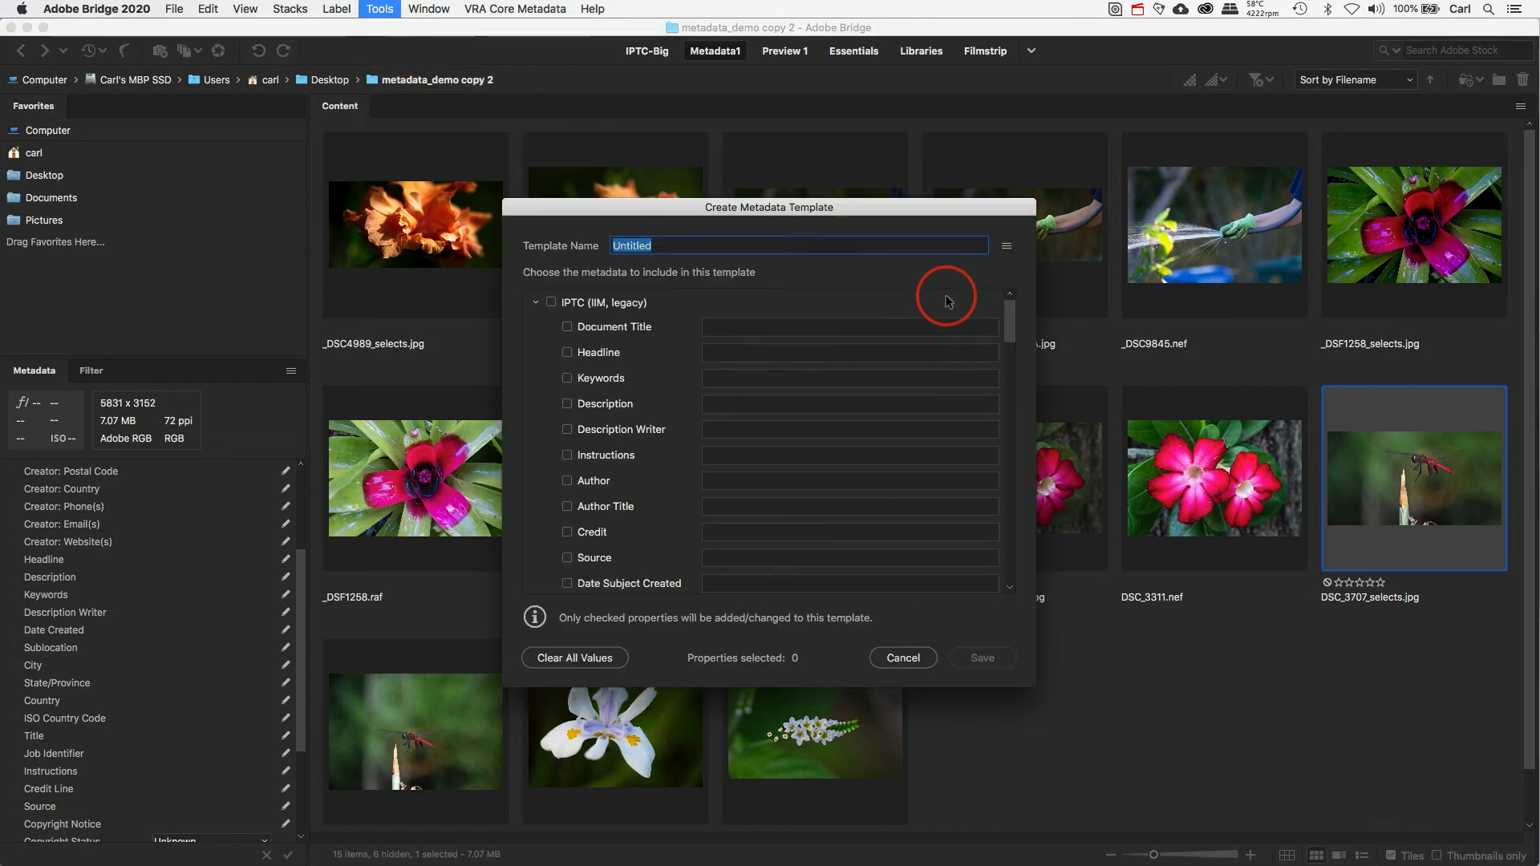
pyautogui.moveTo(1012, 332)
pyautogui.mouseDown()
pyautogui.moveTo(1010, 417)
pyautogui.moveTo(1012, 316)
pyautogui.mouseUp()
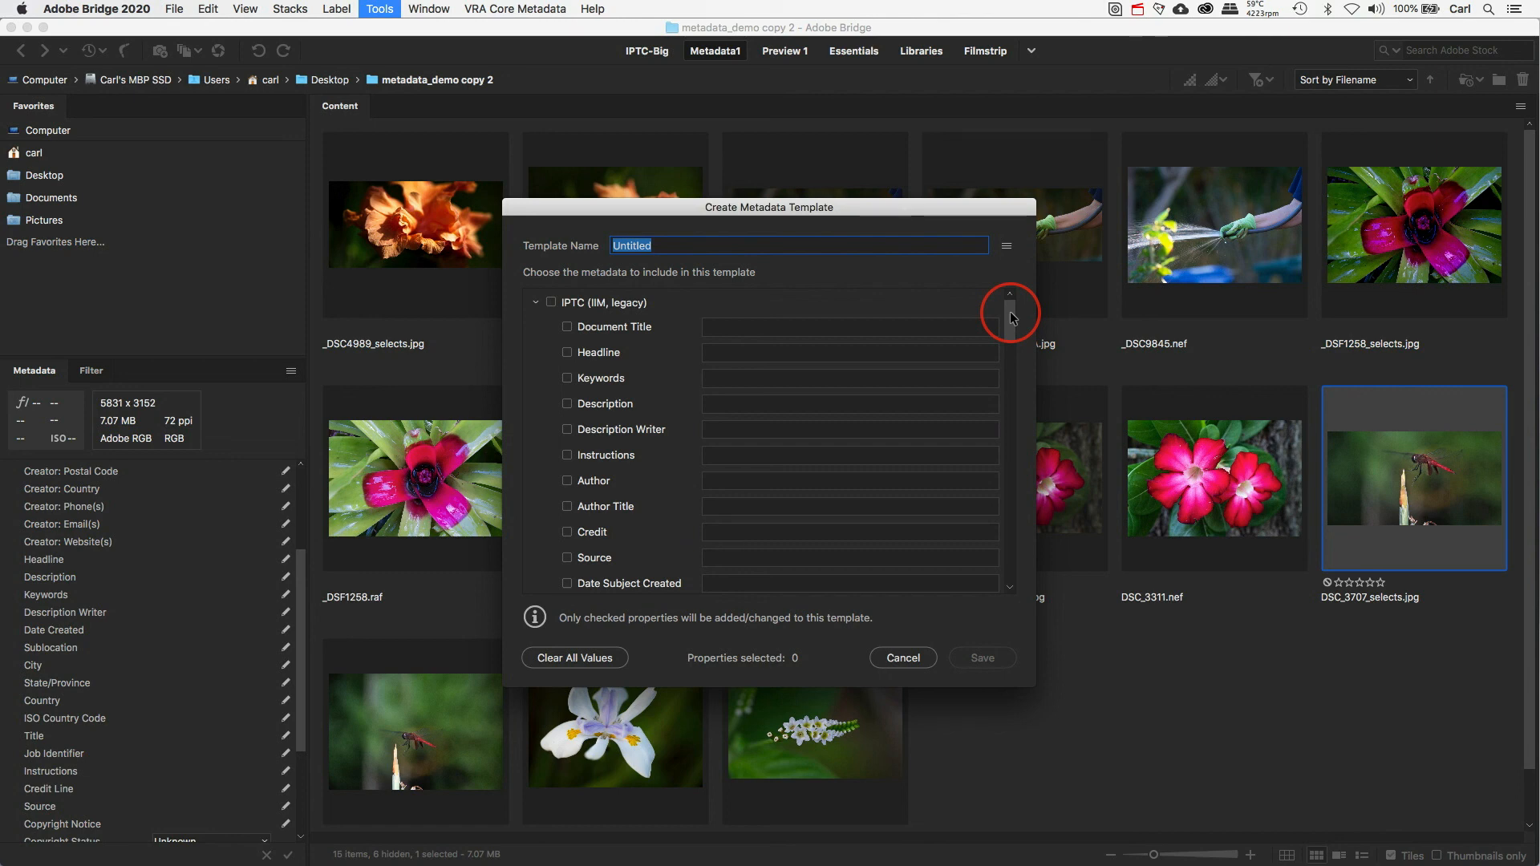
pyautogui.click(1008, 250)
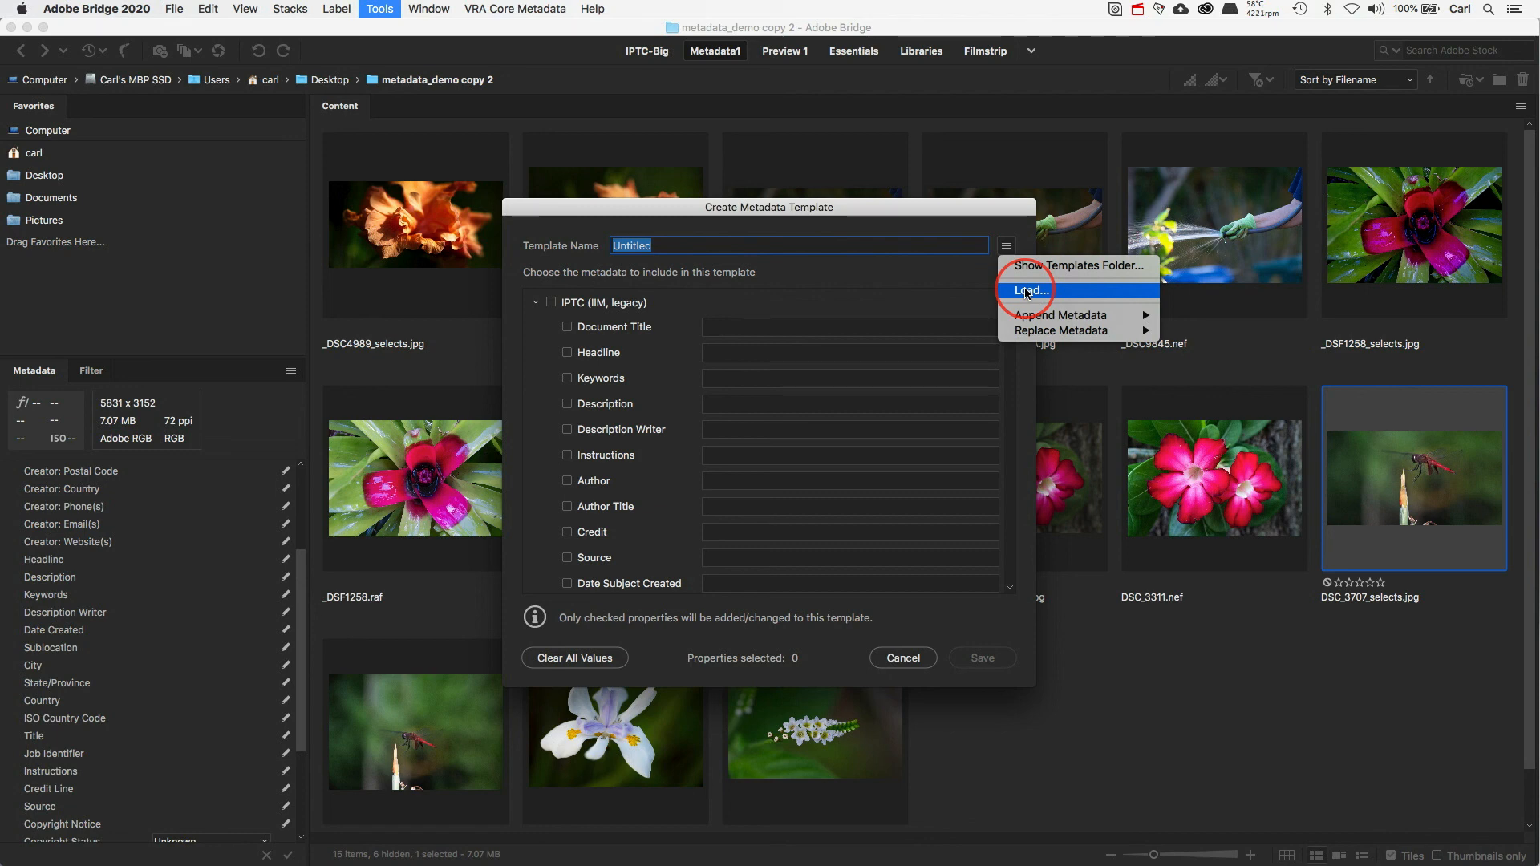
pyautogui.click(1028, 293)
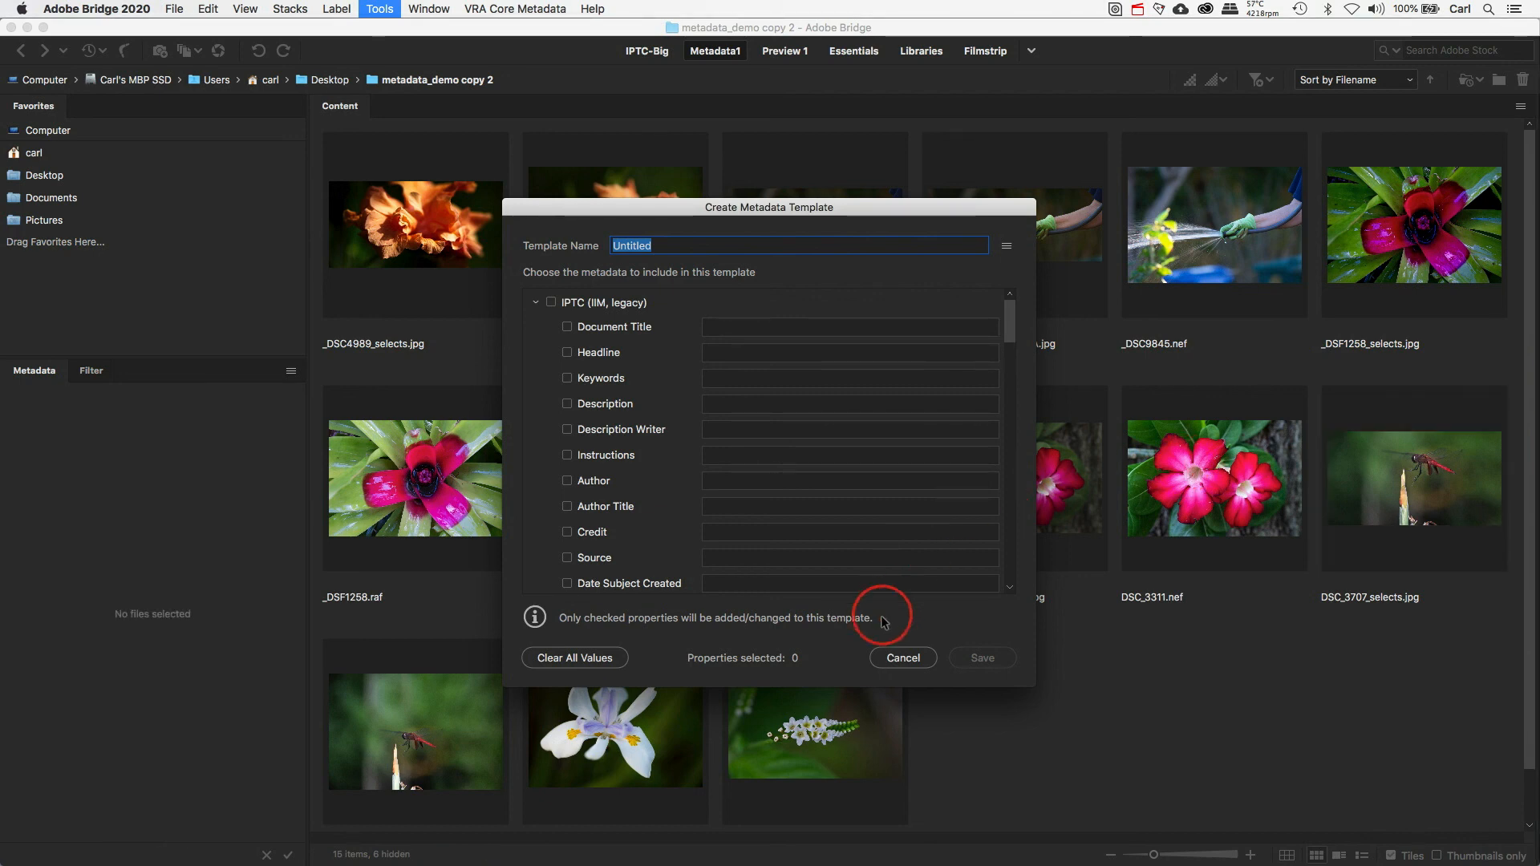
pyautogui.click(903, 658)
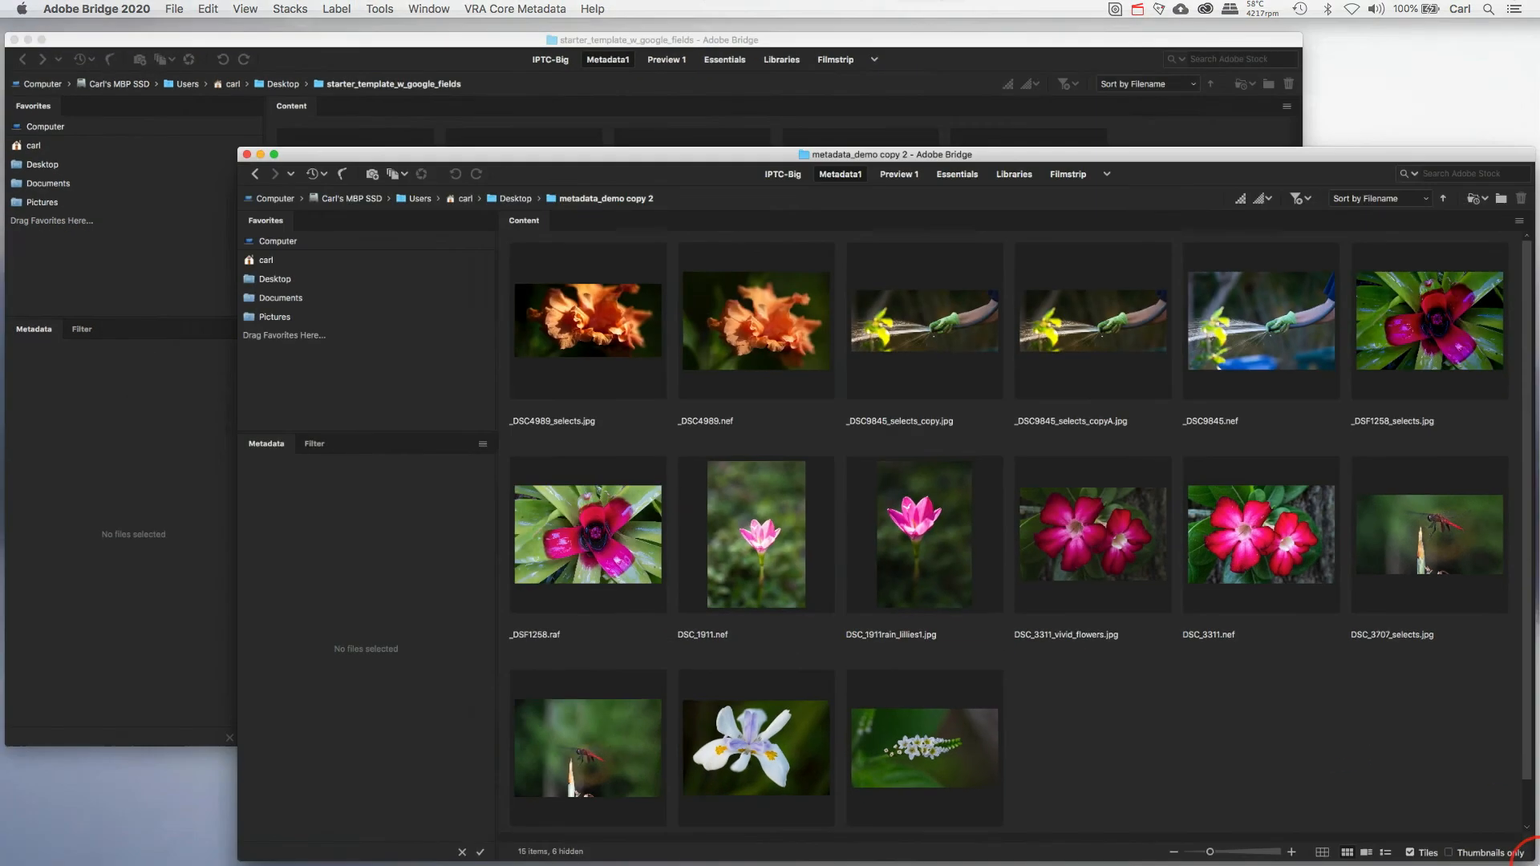
# Bring up the starter_template_w_google_fields window and select template_joe_w_licensors.jpg to show its metadata.
pyautogui.moveTo(1534, 861)
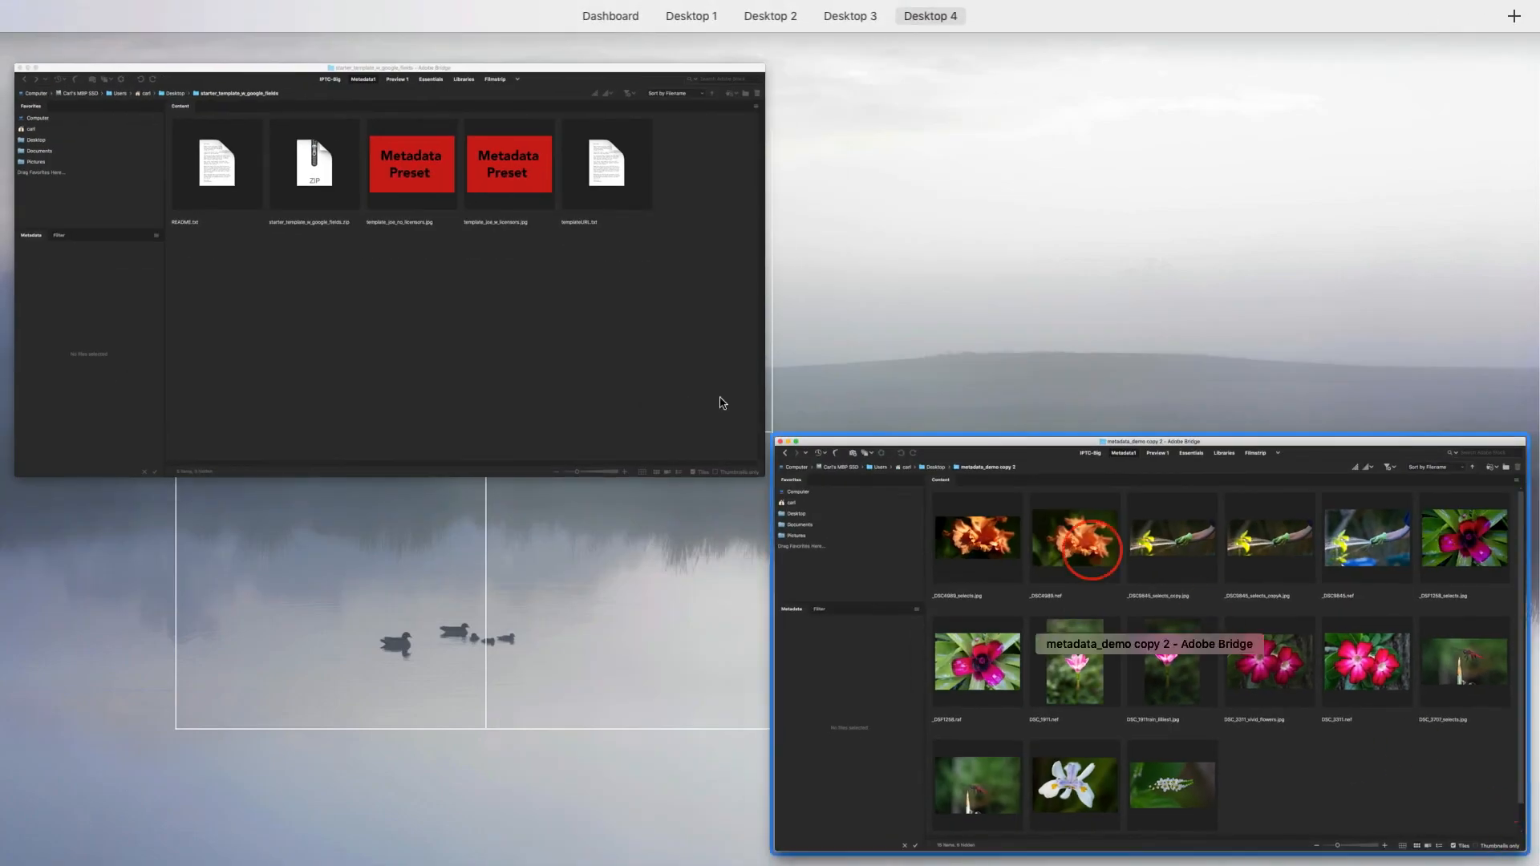
pyautogui.click(509, 327)
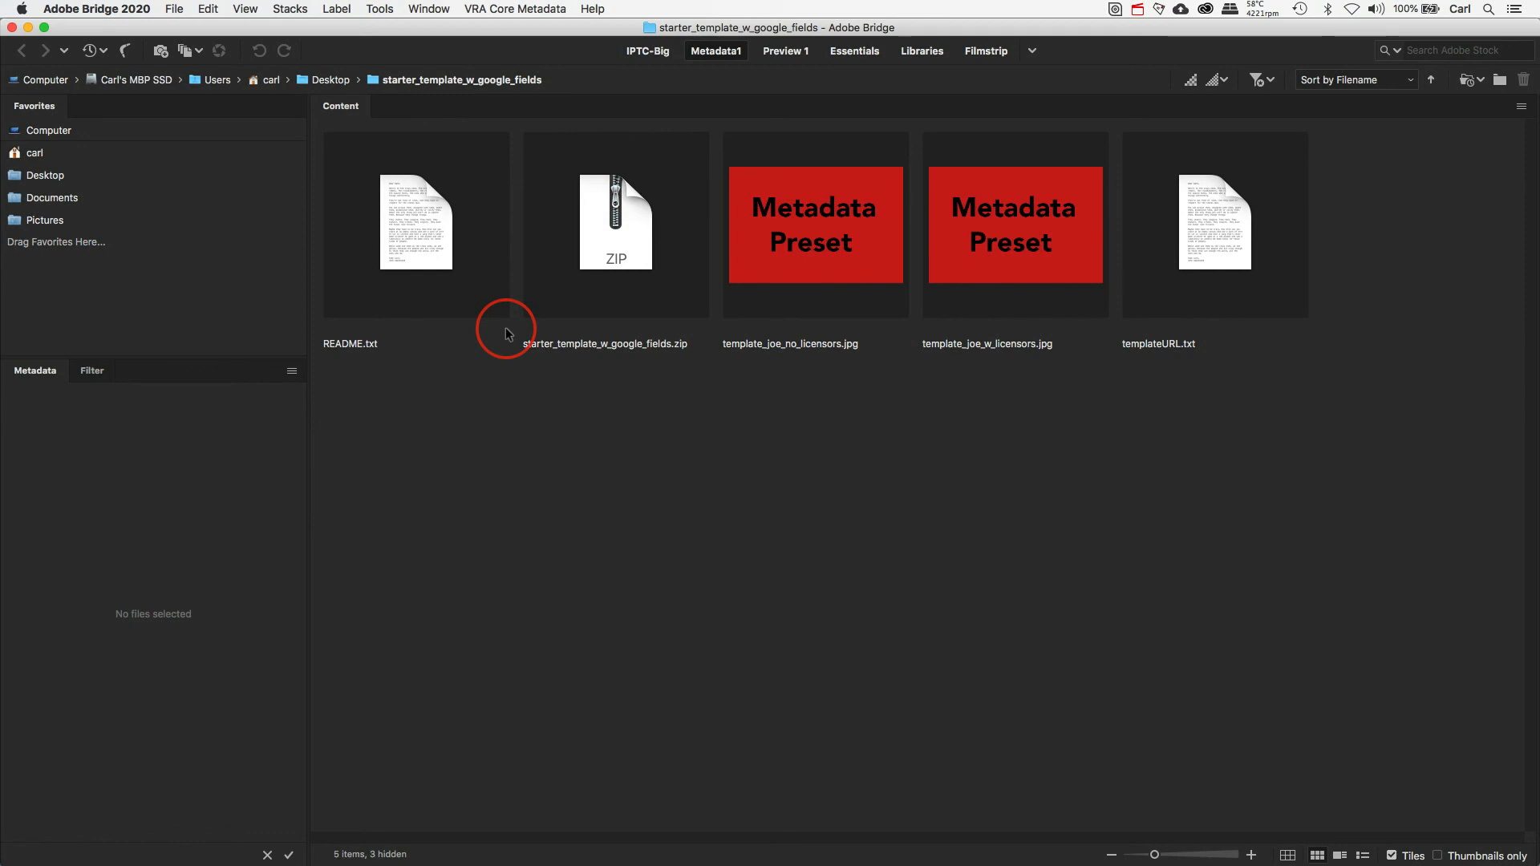
pyautogui.click(1014, 257)
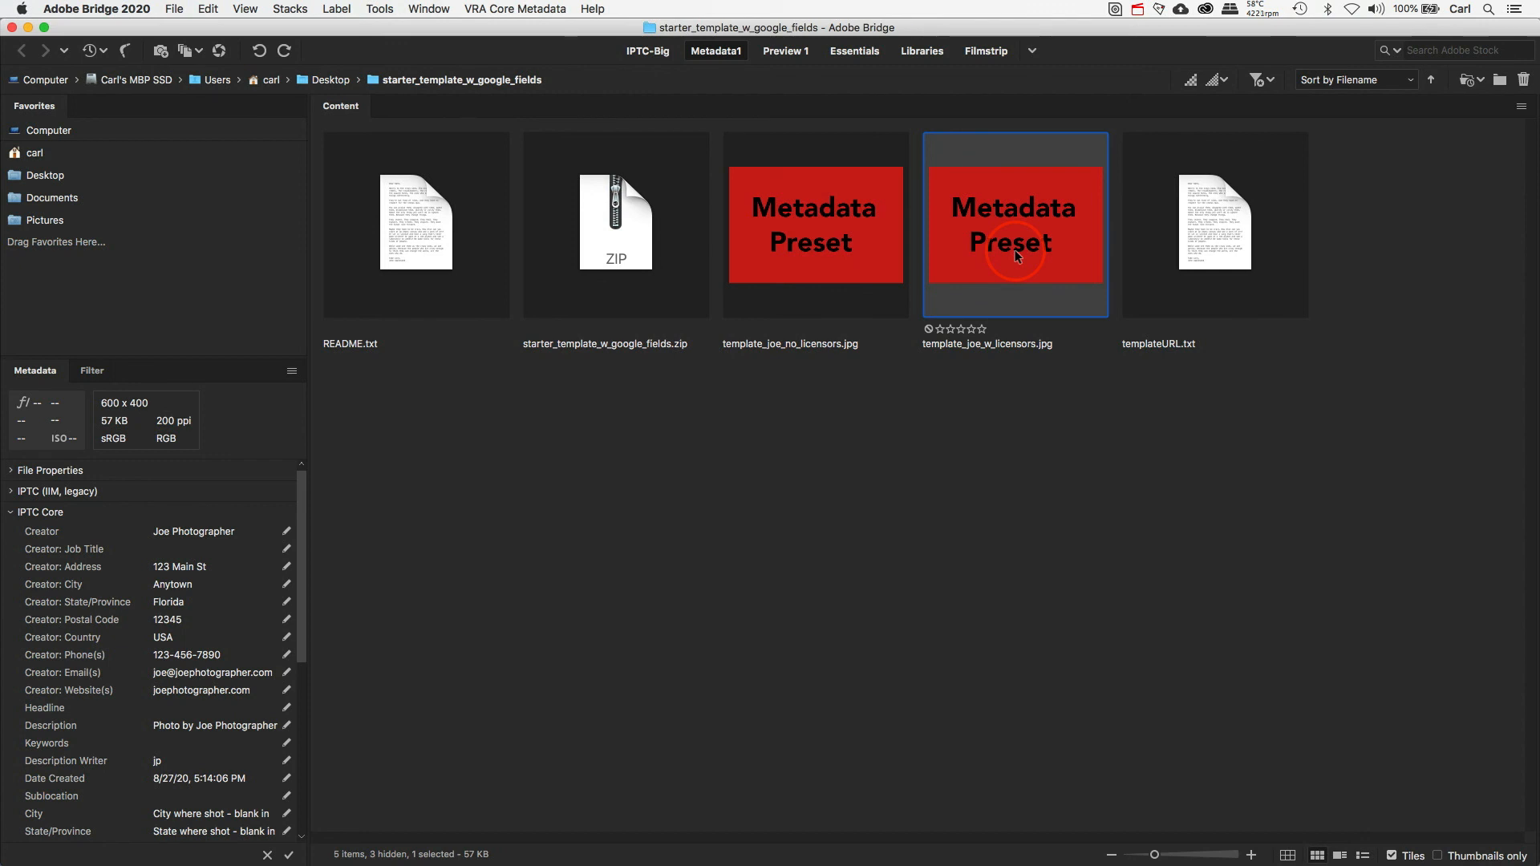
# Start a new metadata template from the selected template_joe_w_licensors.jpg and include the entire IPTC Core group of properties.
pyautogui.click(382, 10)
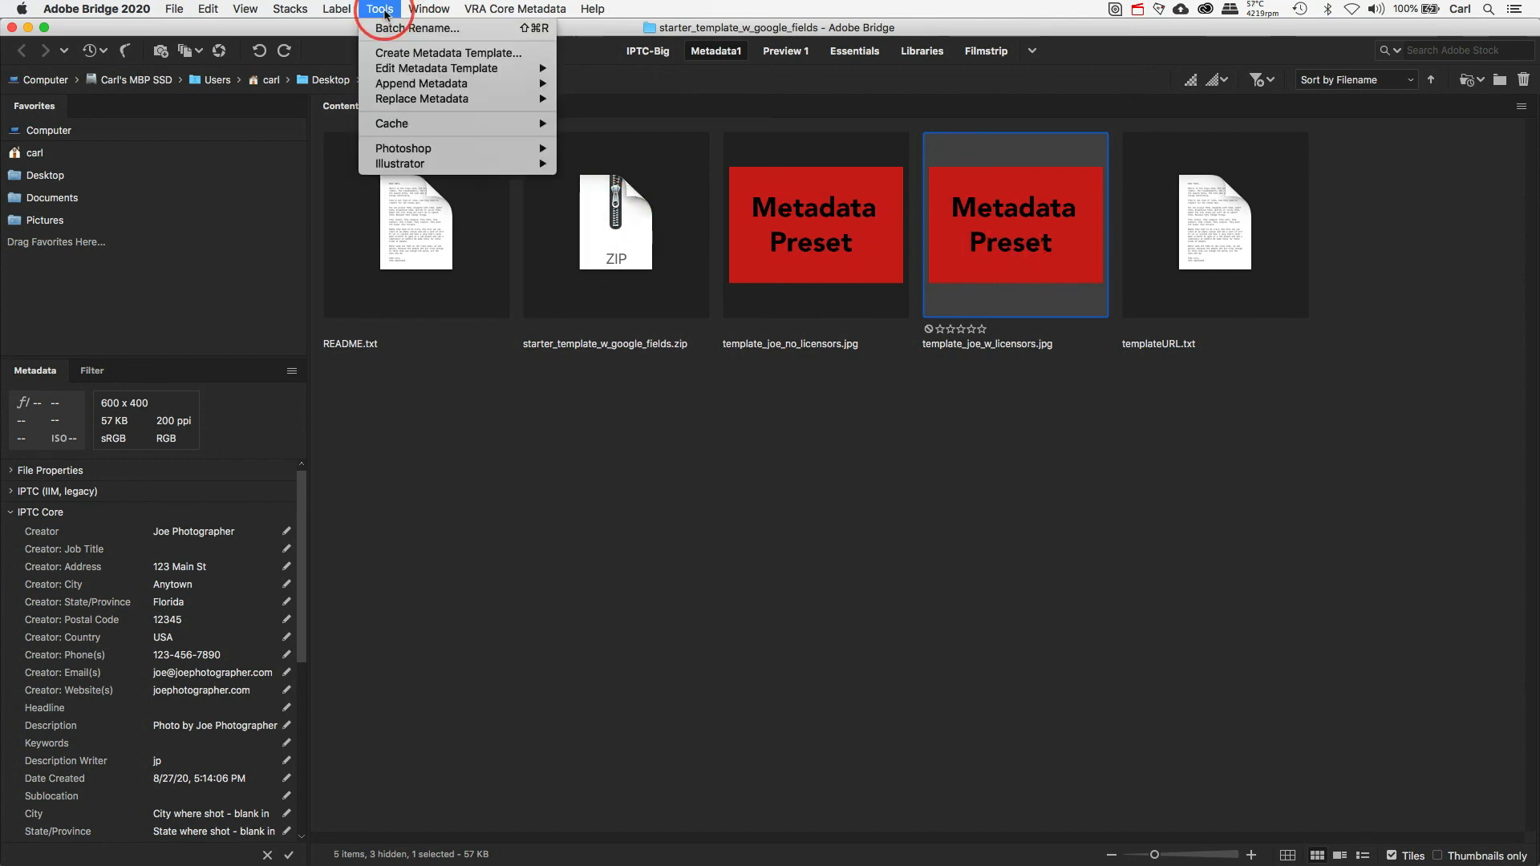
pyautogui.click(402, 53)
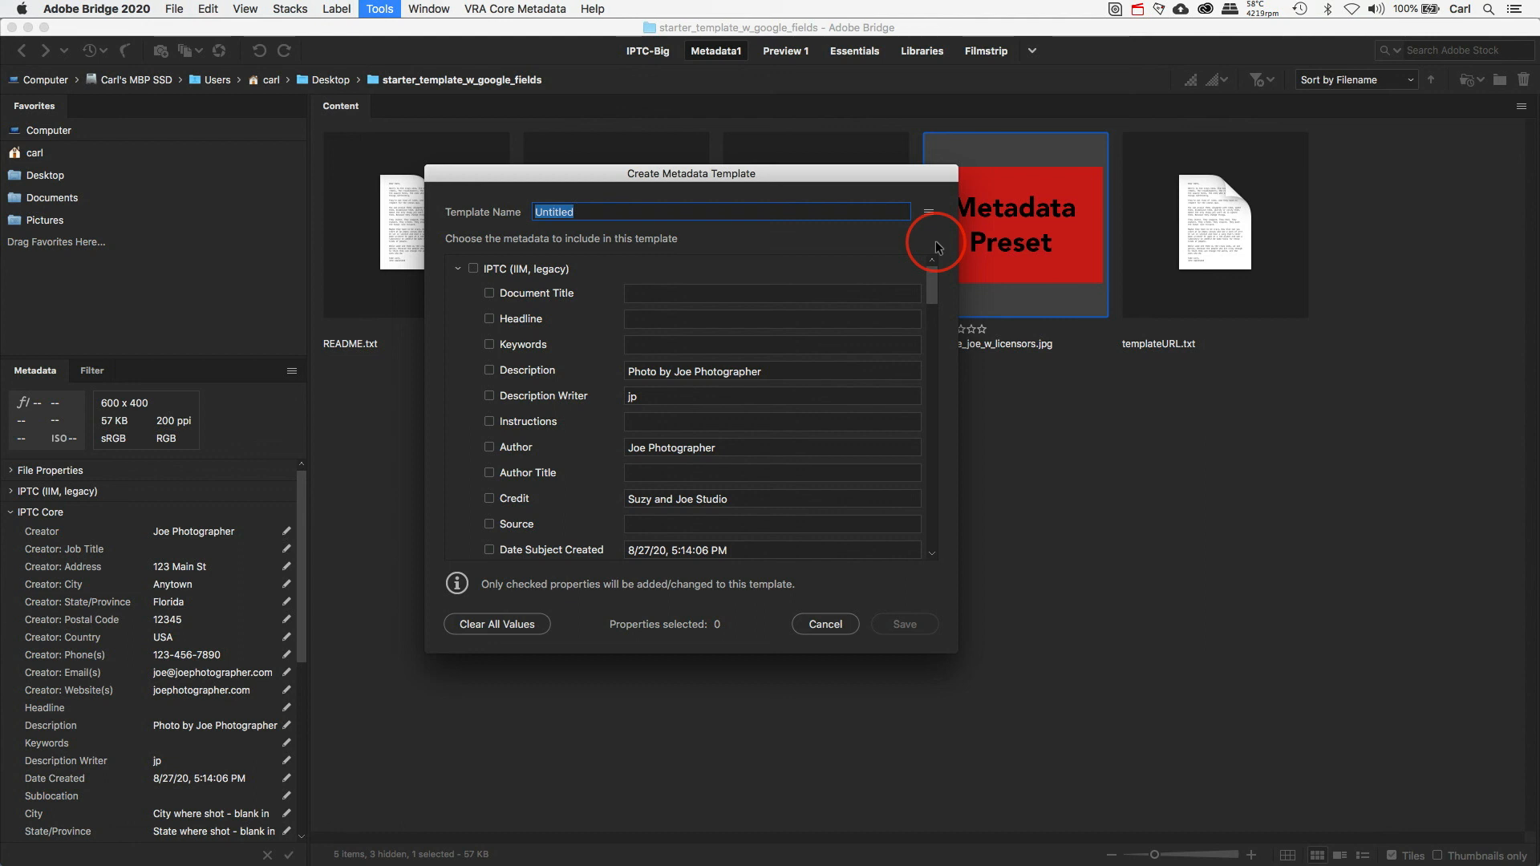
pyautogui.moveTo(931, 277); pyautogui.dragTo(931, 508)
pyautogui.moveTo(936, 515); pyautogui.dragTo(935, 282)
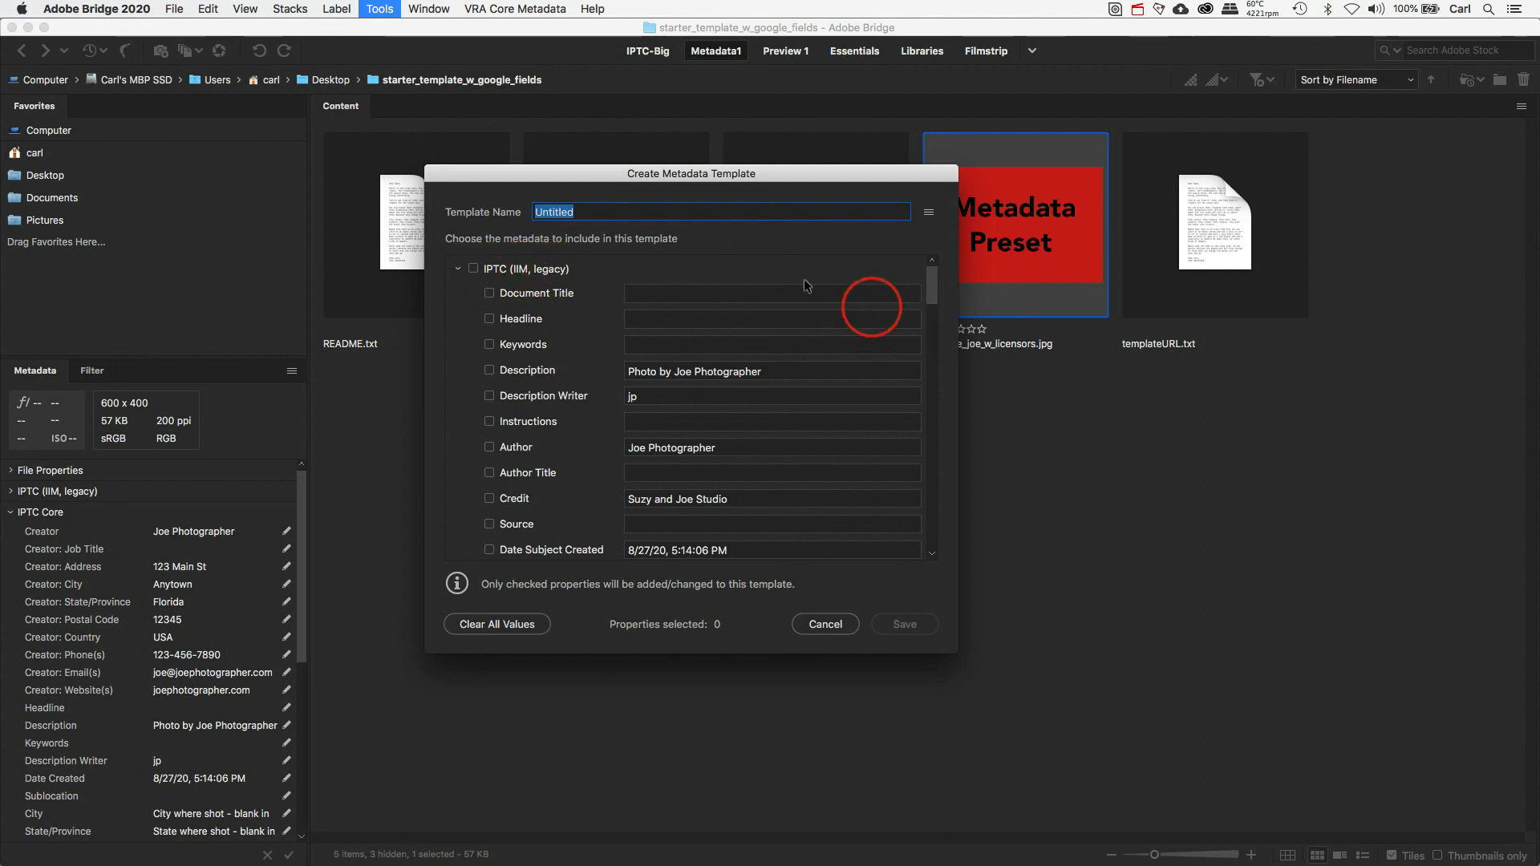
pyautogui.click(458, 269)
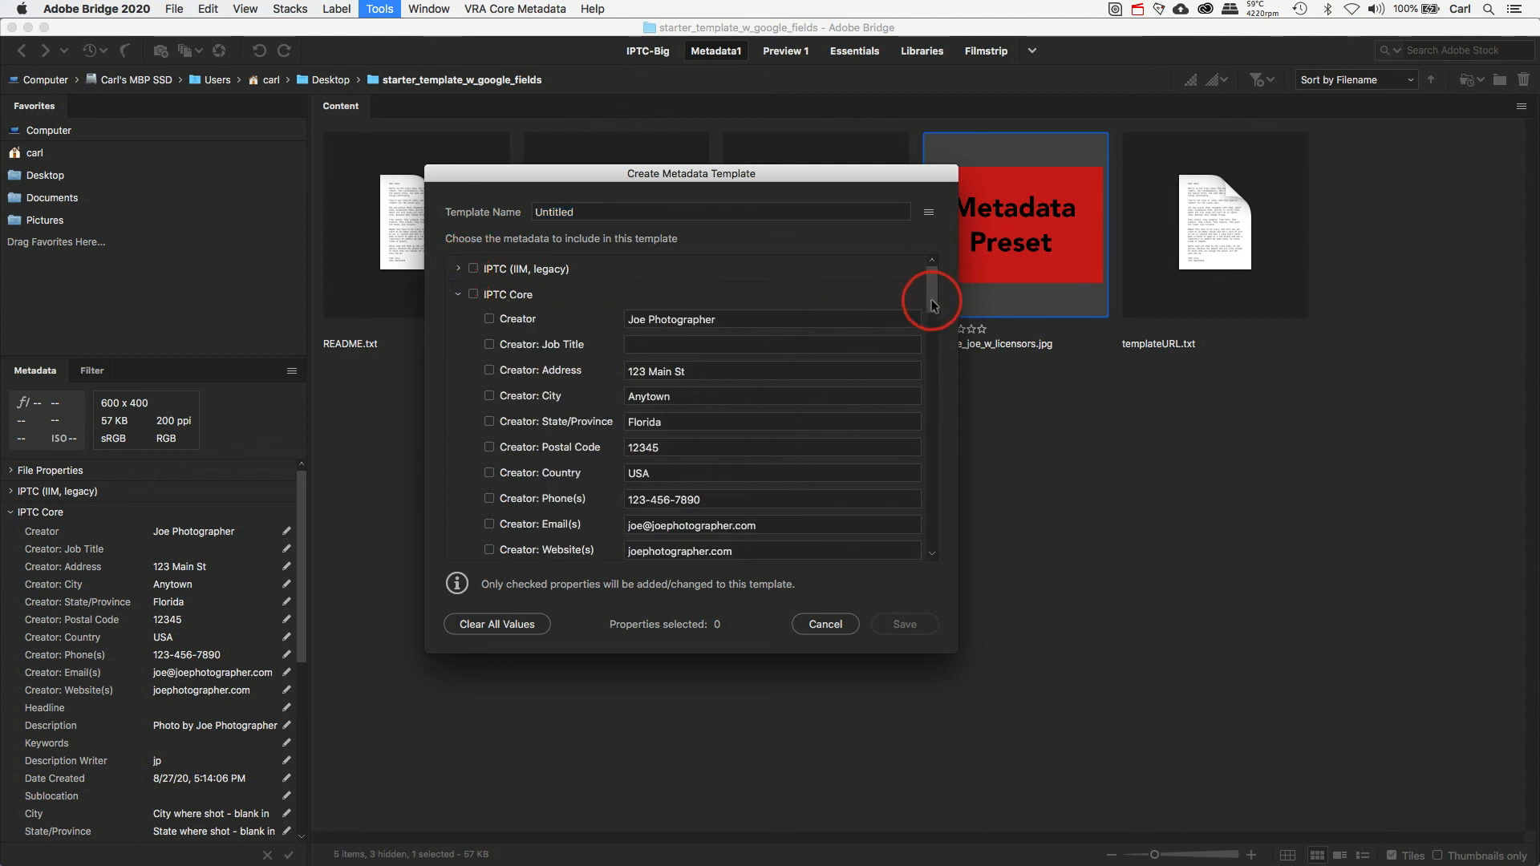
pyautogui.moveTo(933, 305)
pyautogui.mouseDown()
pyautogui.moveTo(934, 365)
pyautogui.moveTo(933, 304)
pyautogui.mouseUp()
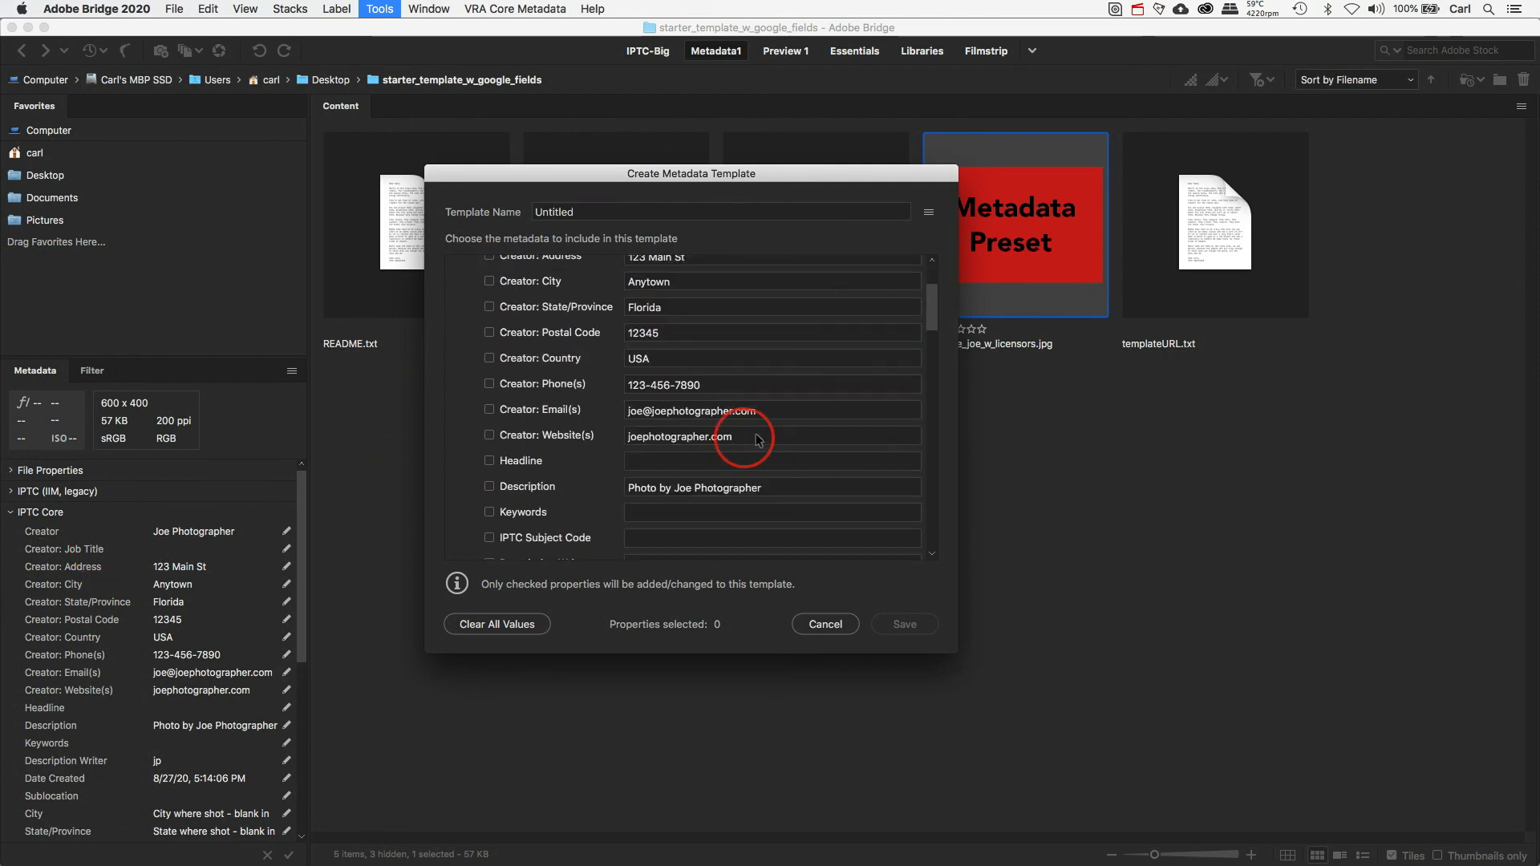
pyautogui.moveTo(931, 310); pyautogui.dragTo(932, 288)
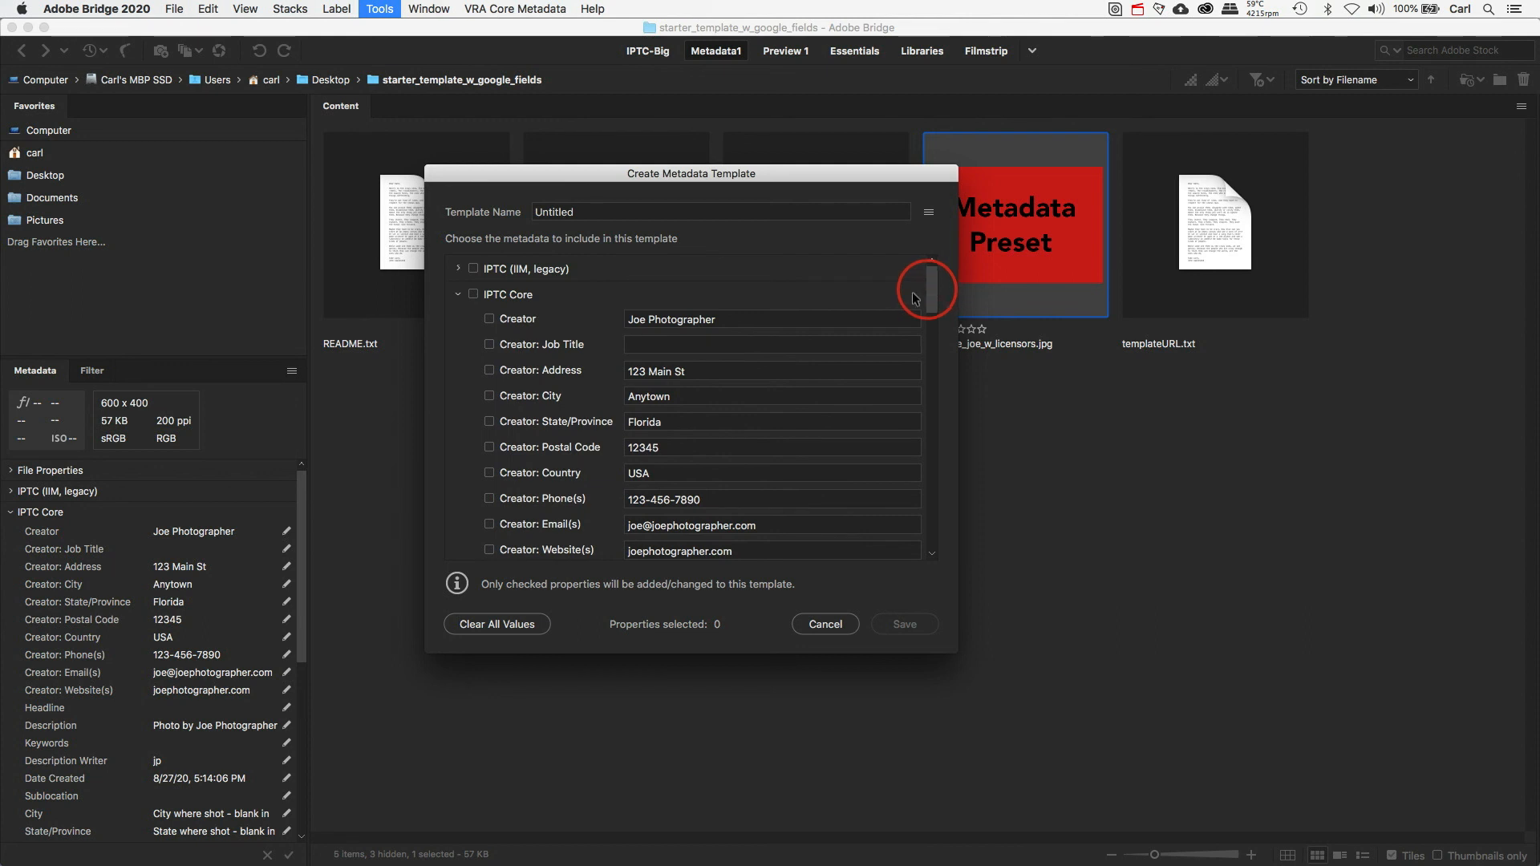
pyautogui.click(474, 295)
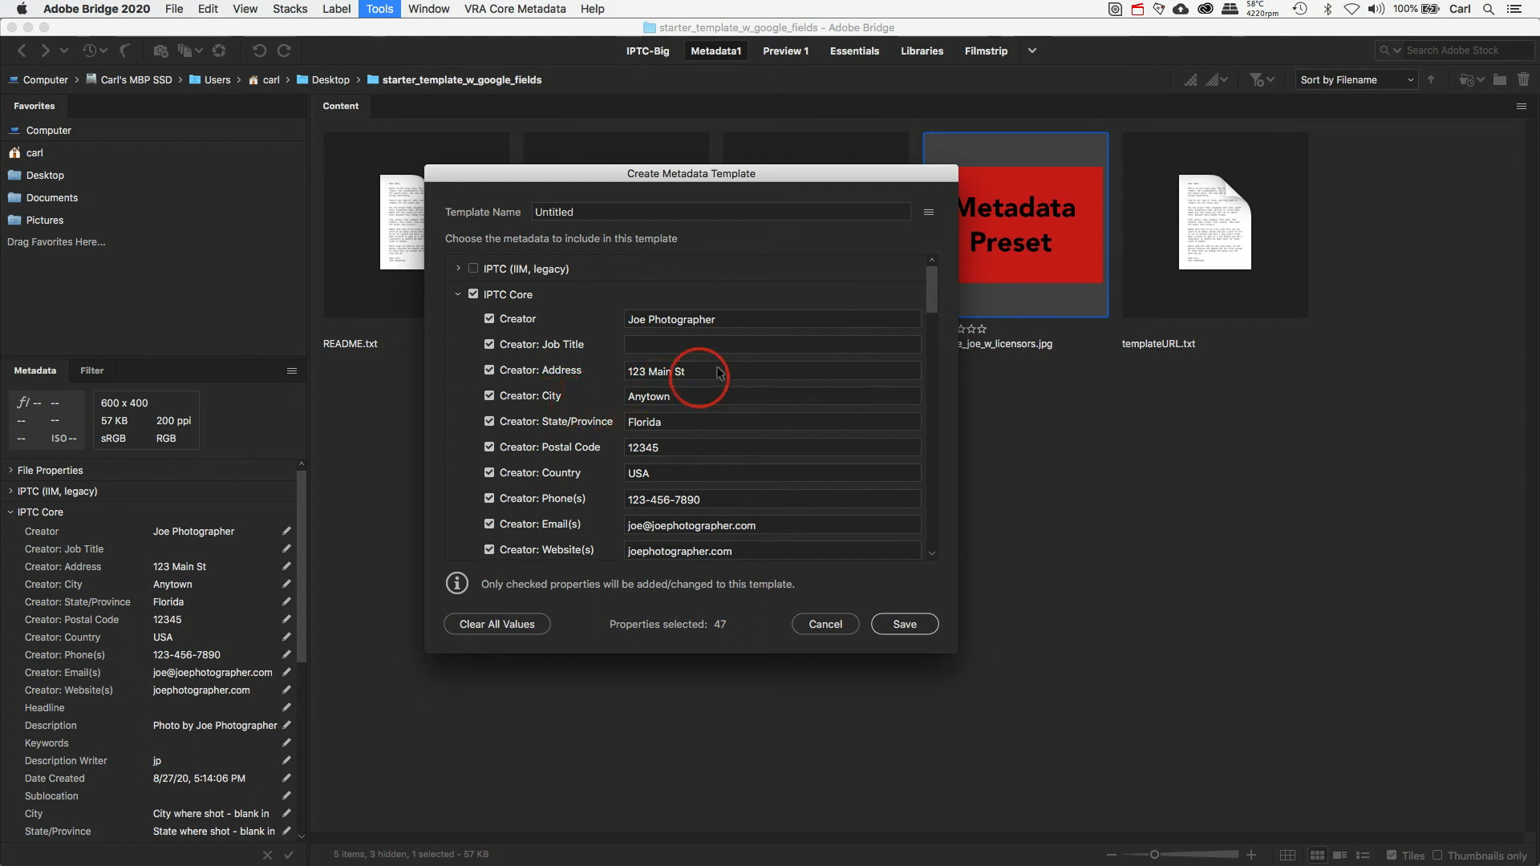
pyautogui.click(732, 321)
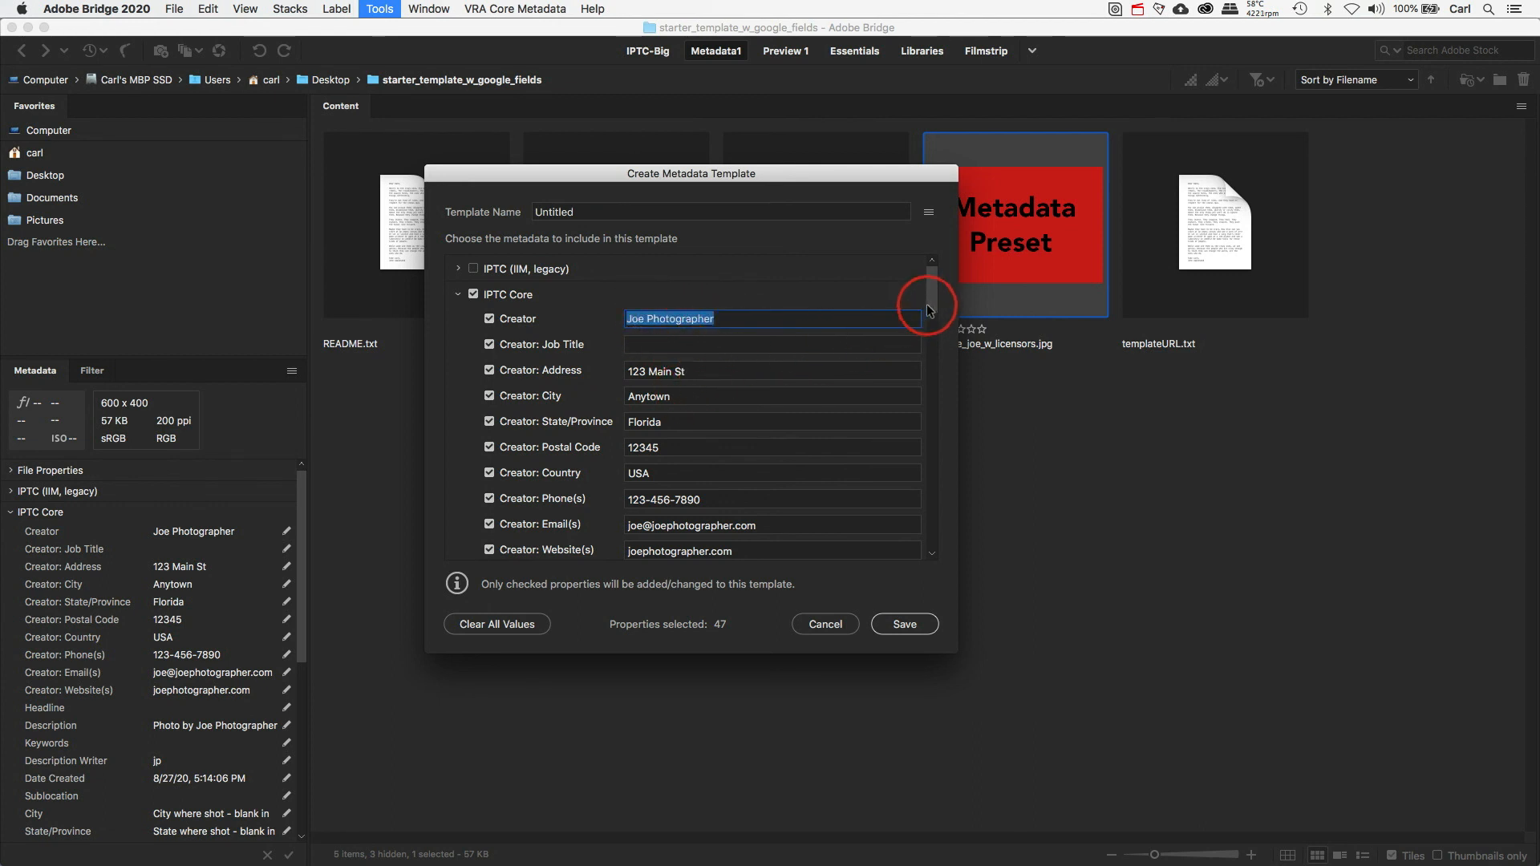
pyautogui.moveTo(933, 302)
pyautogui.mouseDown()
pyautogui.moveTo(932, 377)
pyautogui.moveTo(933, 299)
pyautogui.mouseUp()
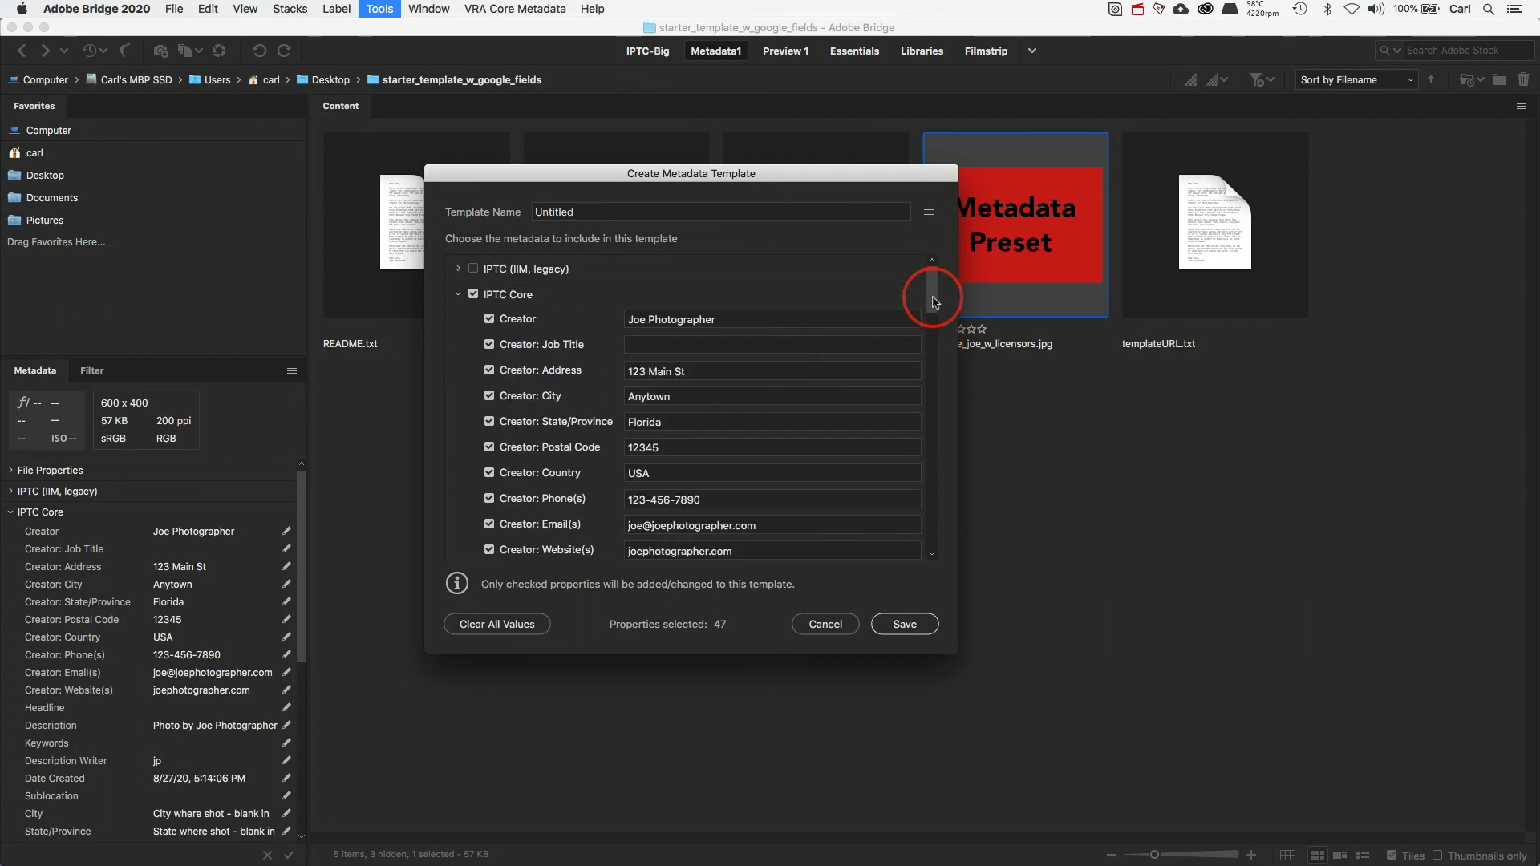
# Collapse the IPTC Core group and include the Licensor property from IPTC Extension in the template.
pyautogui.click(459, 297)
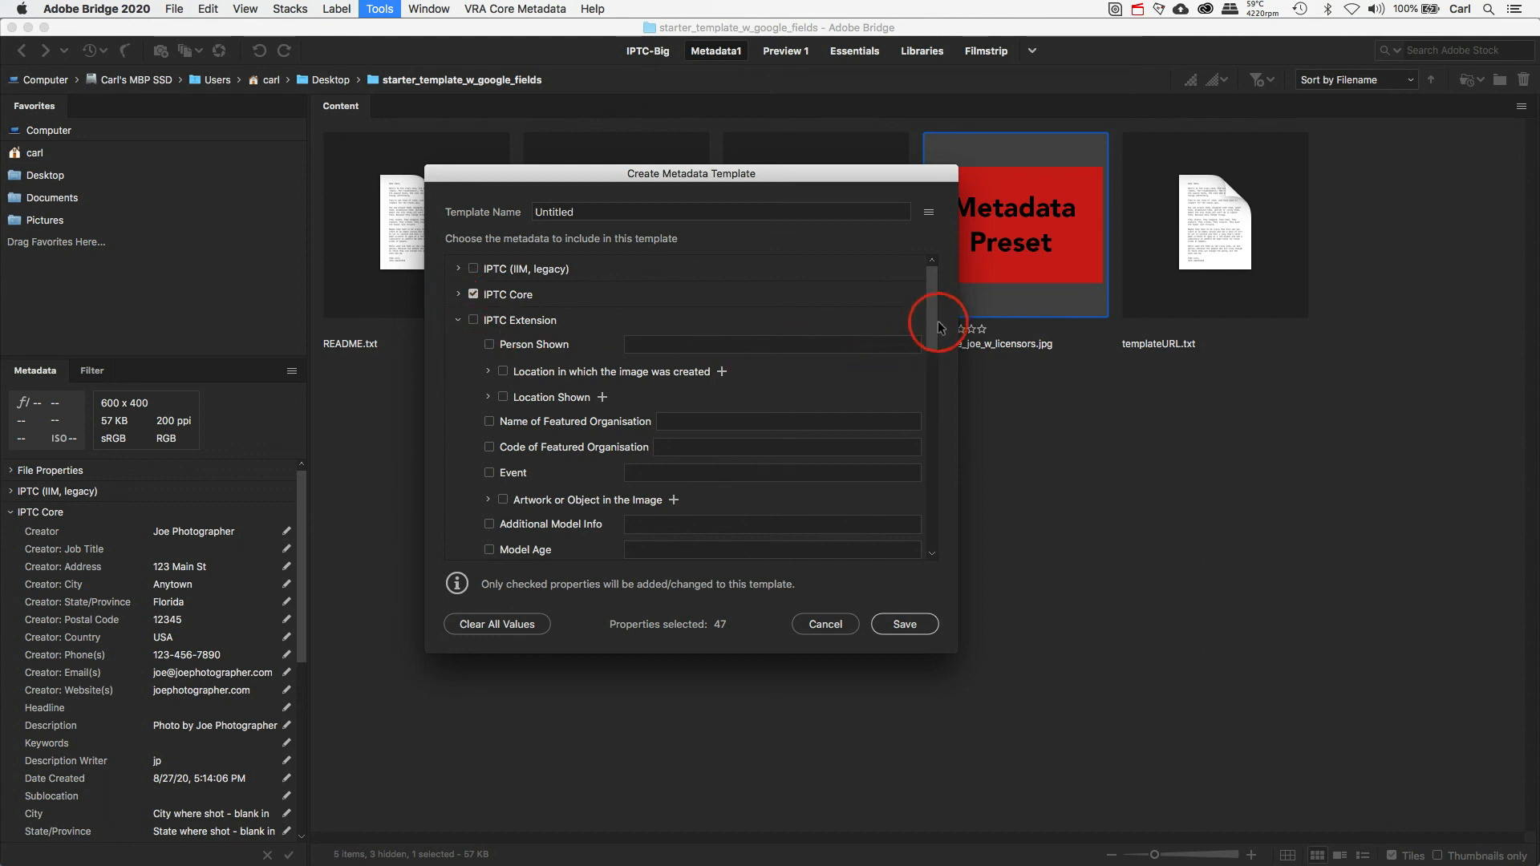
pyautogui.moveTo(933, 325); pyautogui.dragTo(939, 465)
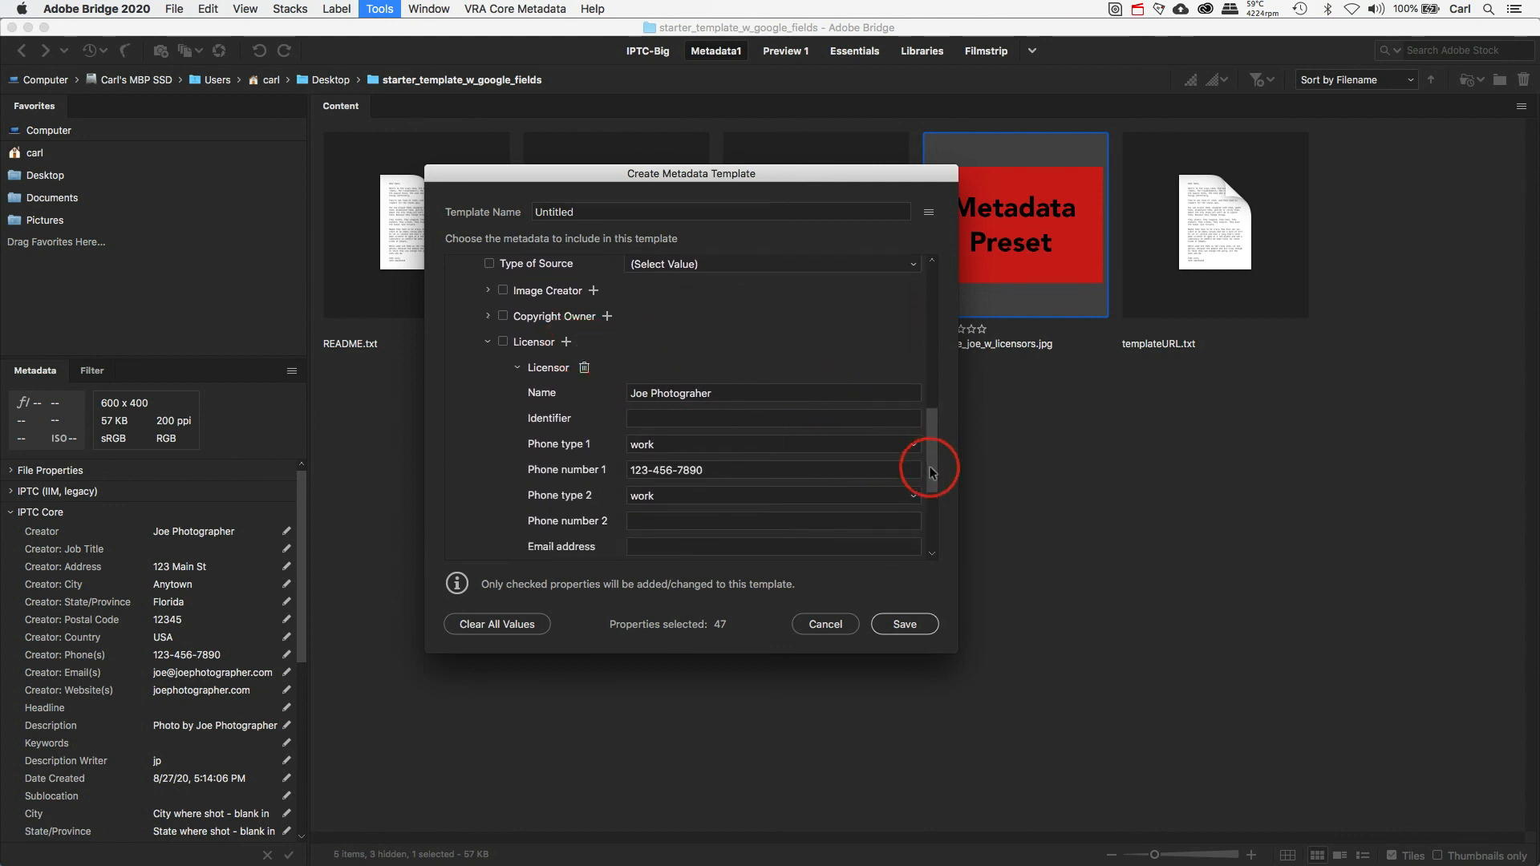
pyautogui.moveTo(932, 472); pyautogui.dragTo(931, 489)
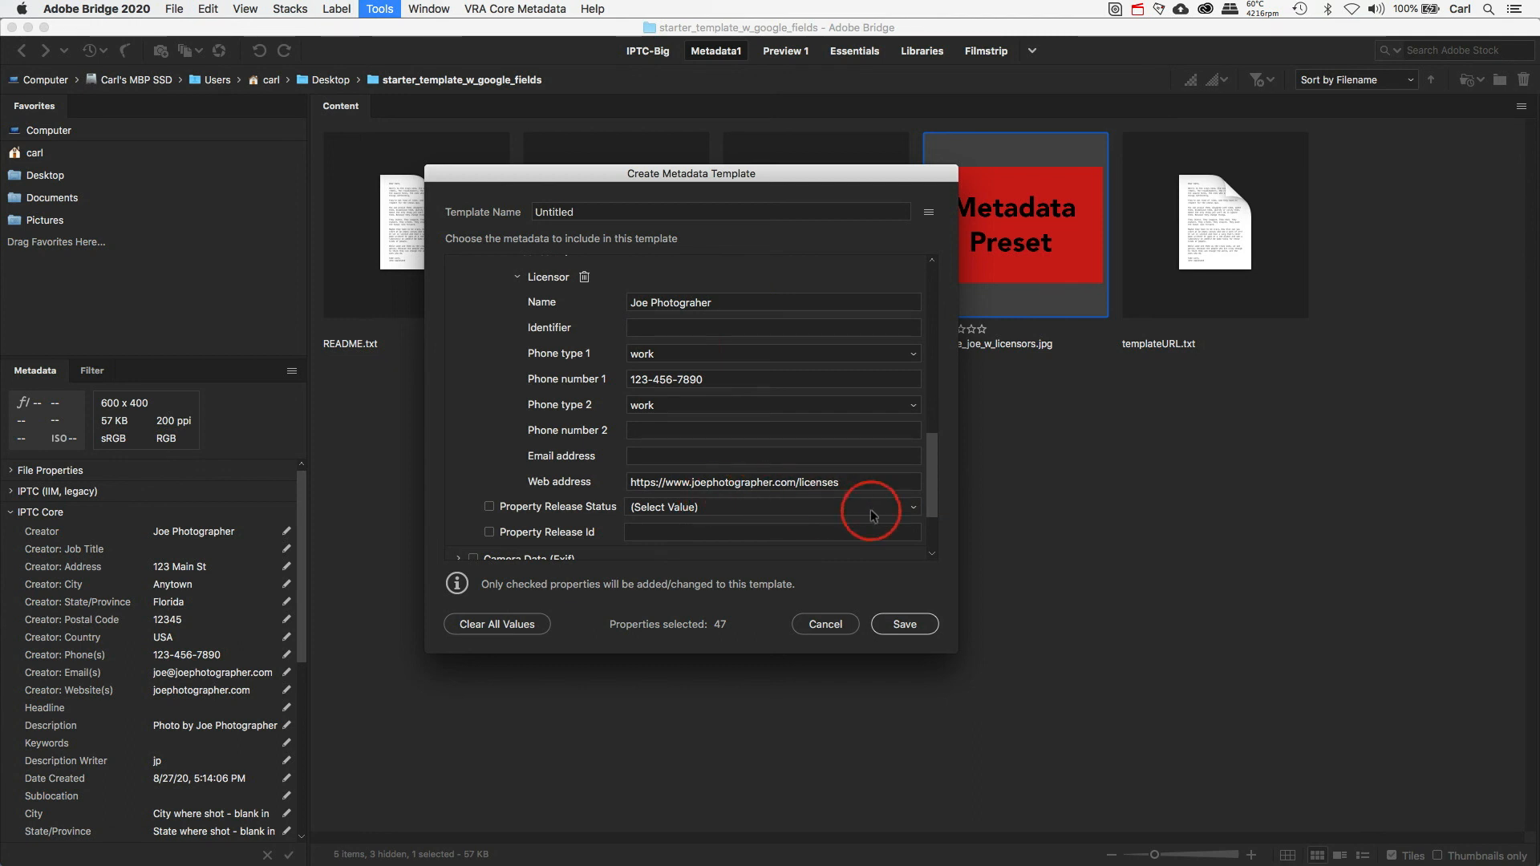
pyautogui.scroll(15, 911, 485)
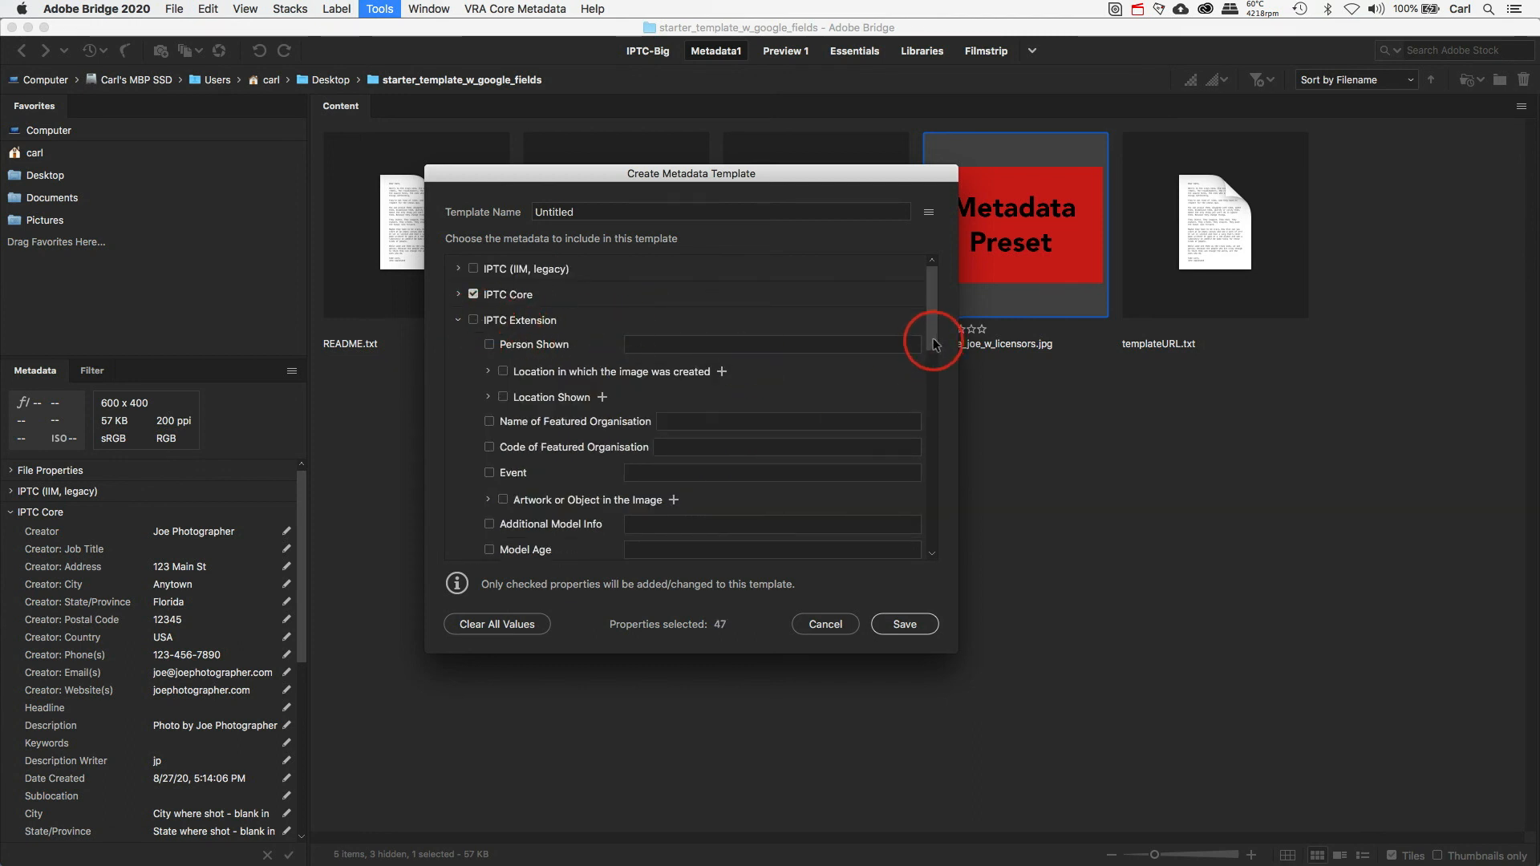
pyautogui.moveTo(933, 334); pyautogui.dragTo(931, 494)
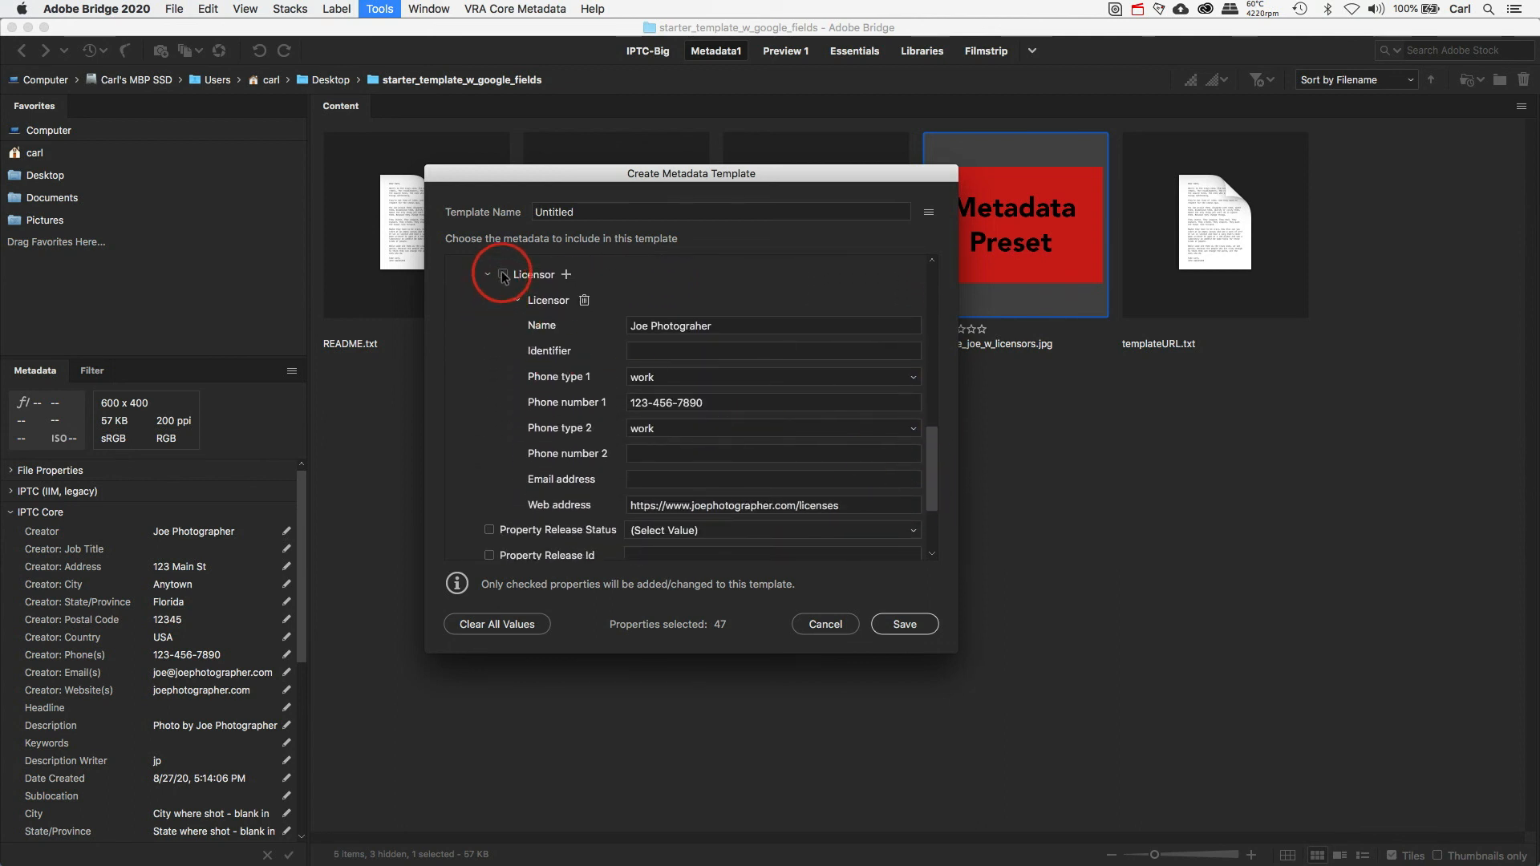
pyautogui.click(503, 274)
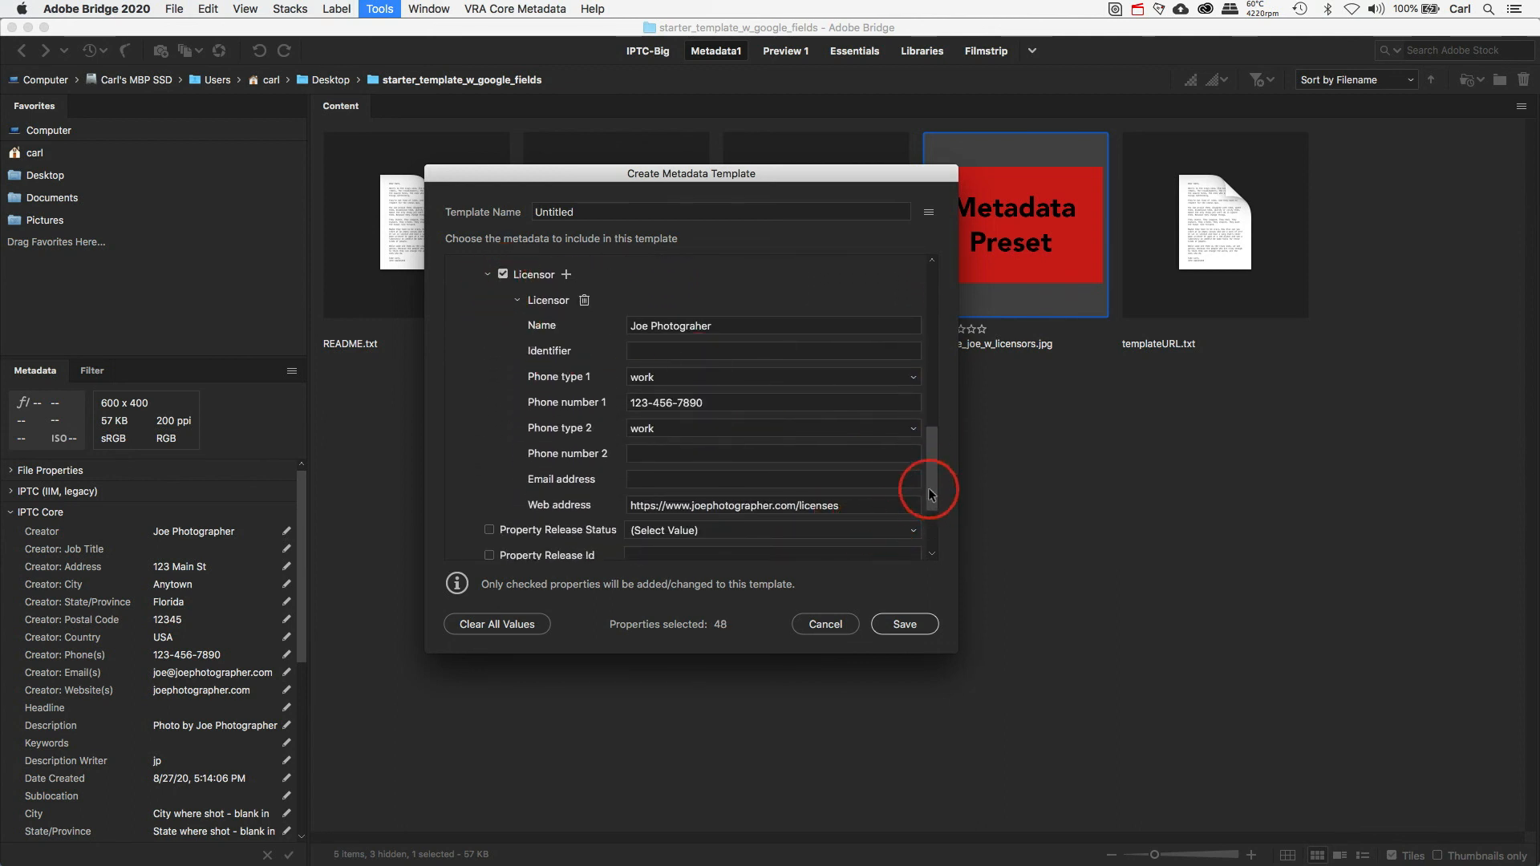
# Expand the IPTC (IIM, legacy) group and include its Copyright Info URL property in the template.
pyautogui.moveTo(929, 490); pyautogui.dragTo(934, 319)
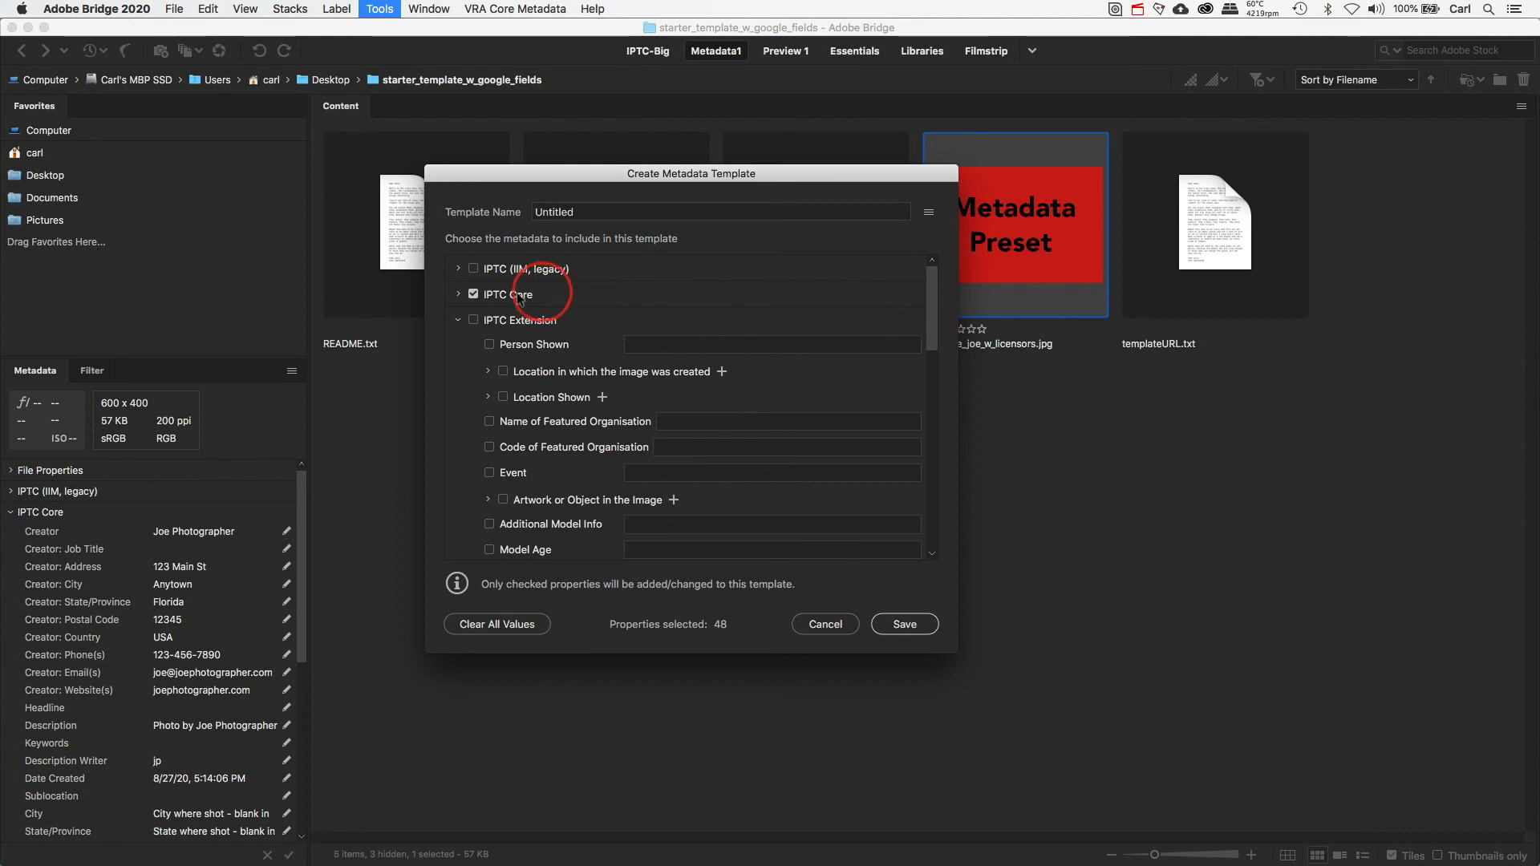
pyautogui.click(459, 269)
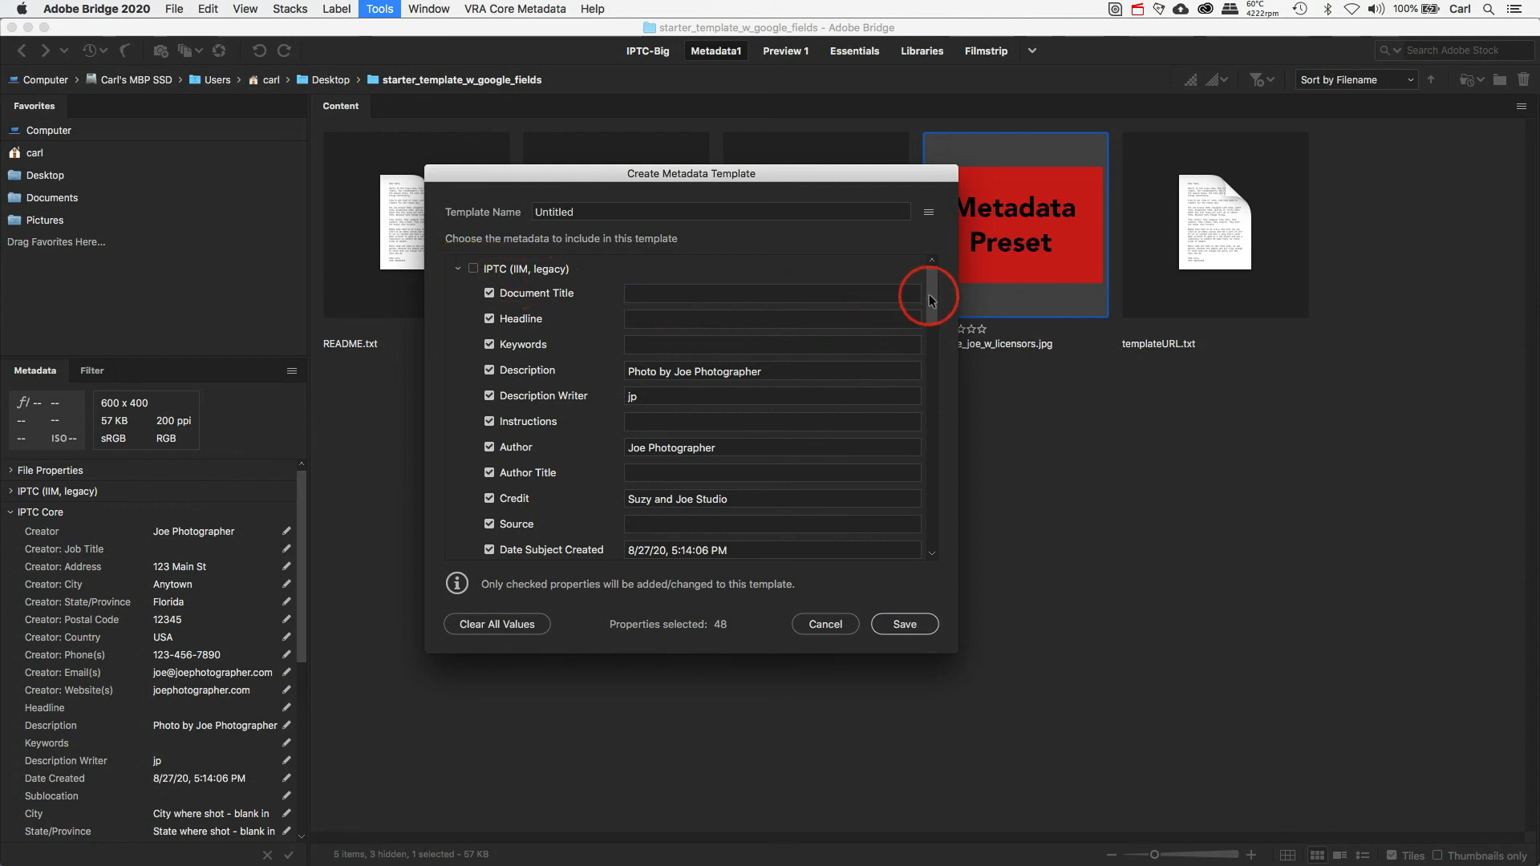
pyautogui.moveTo(931, 300); pyautogui.dragTo(928, 329)
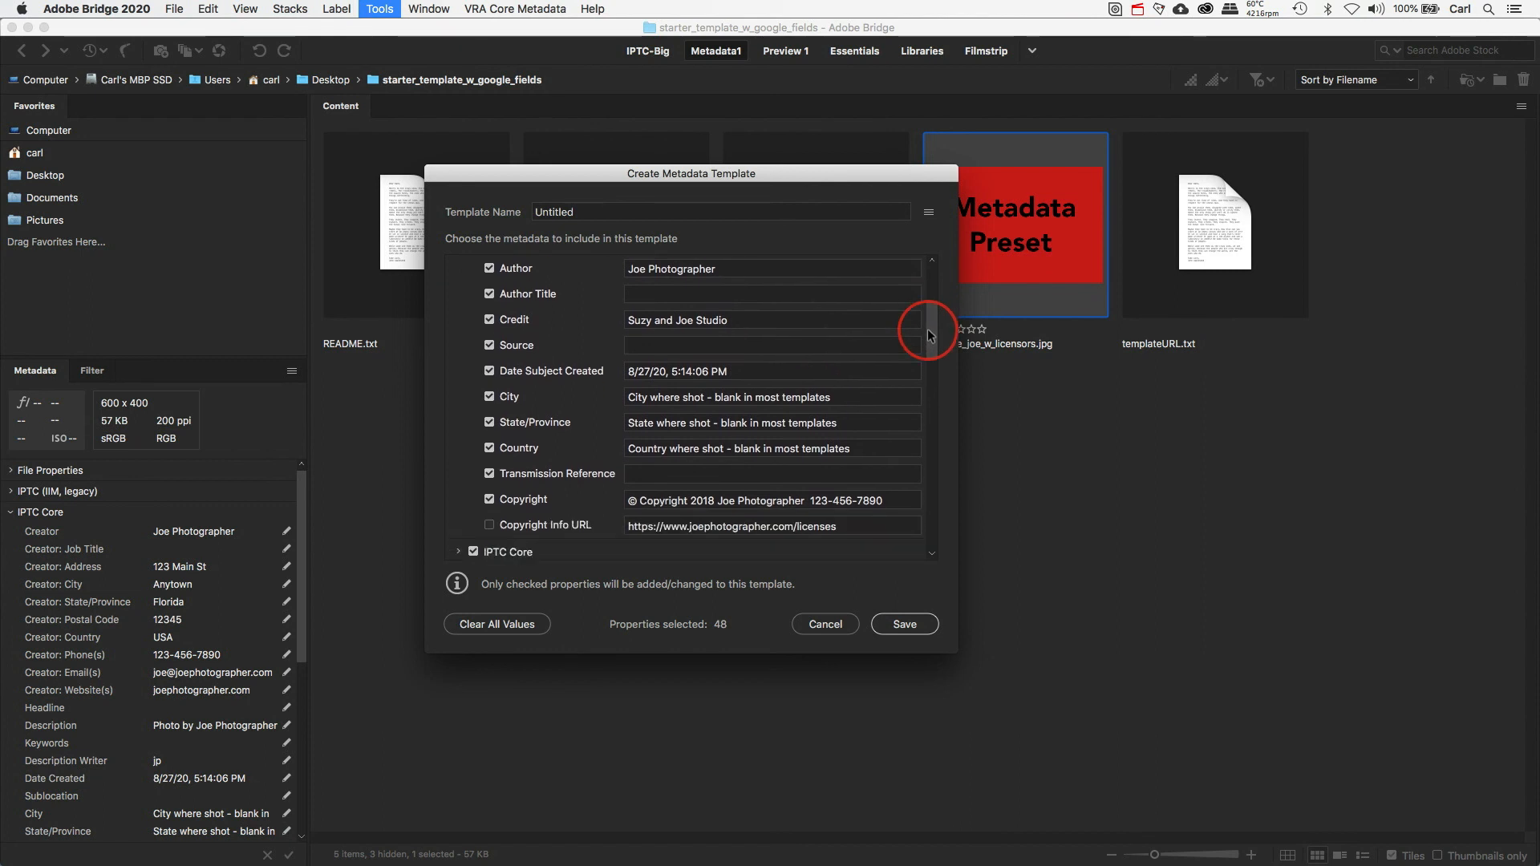
pyautogui.moveTo(927, 329)
pyautogui.mouseDown()
pyautogui.moveTo(927, 289)
pyautogui.moveTo(931, 345)
pyautogui.mouseUp()
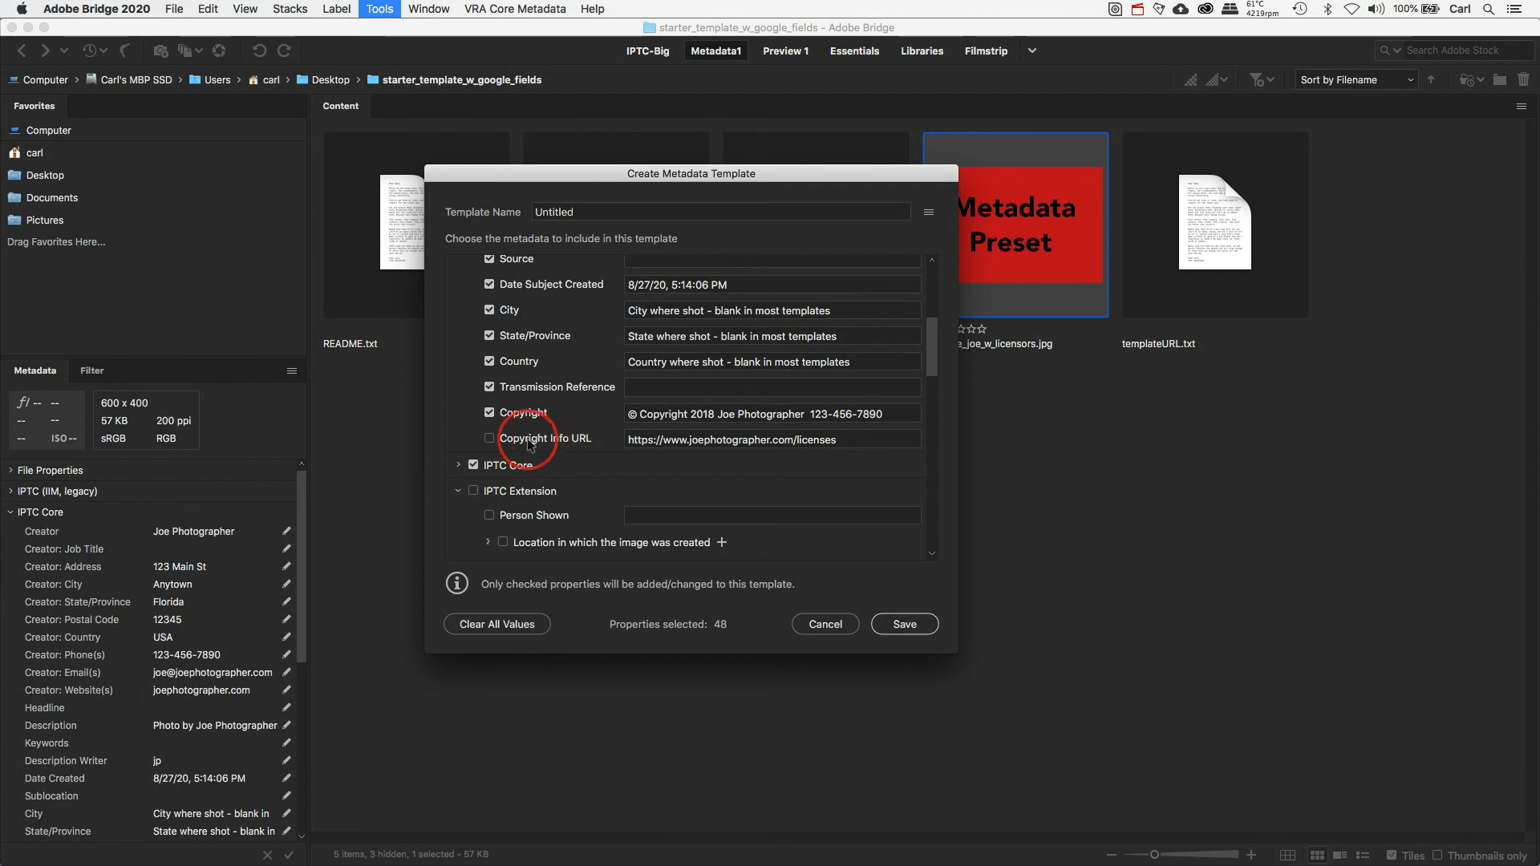
pyautogui.click(489, 438)
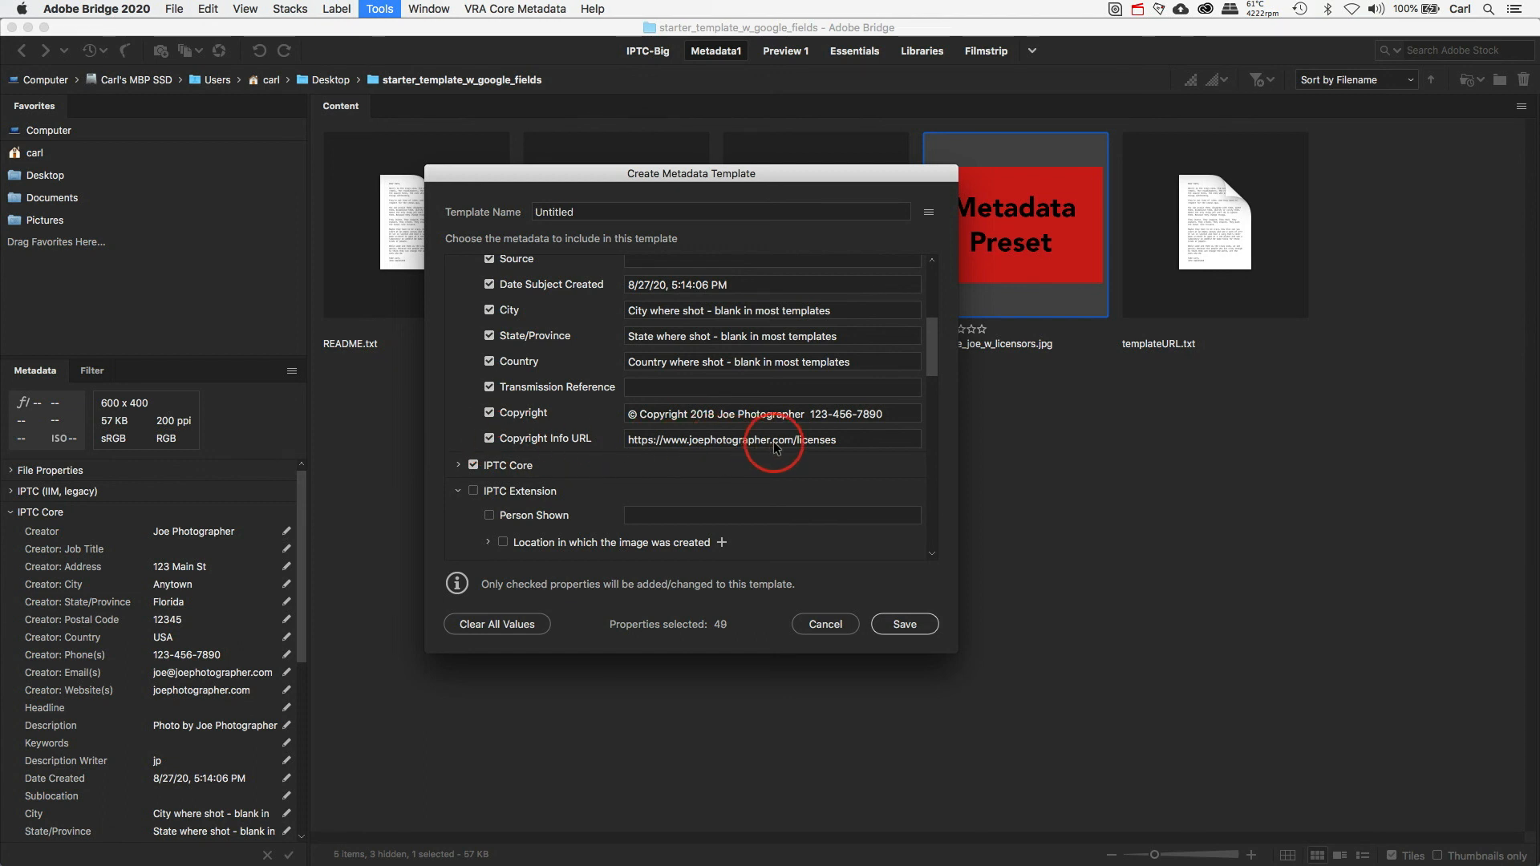
pyautogui.click(844, 439)
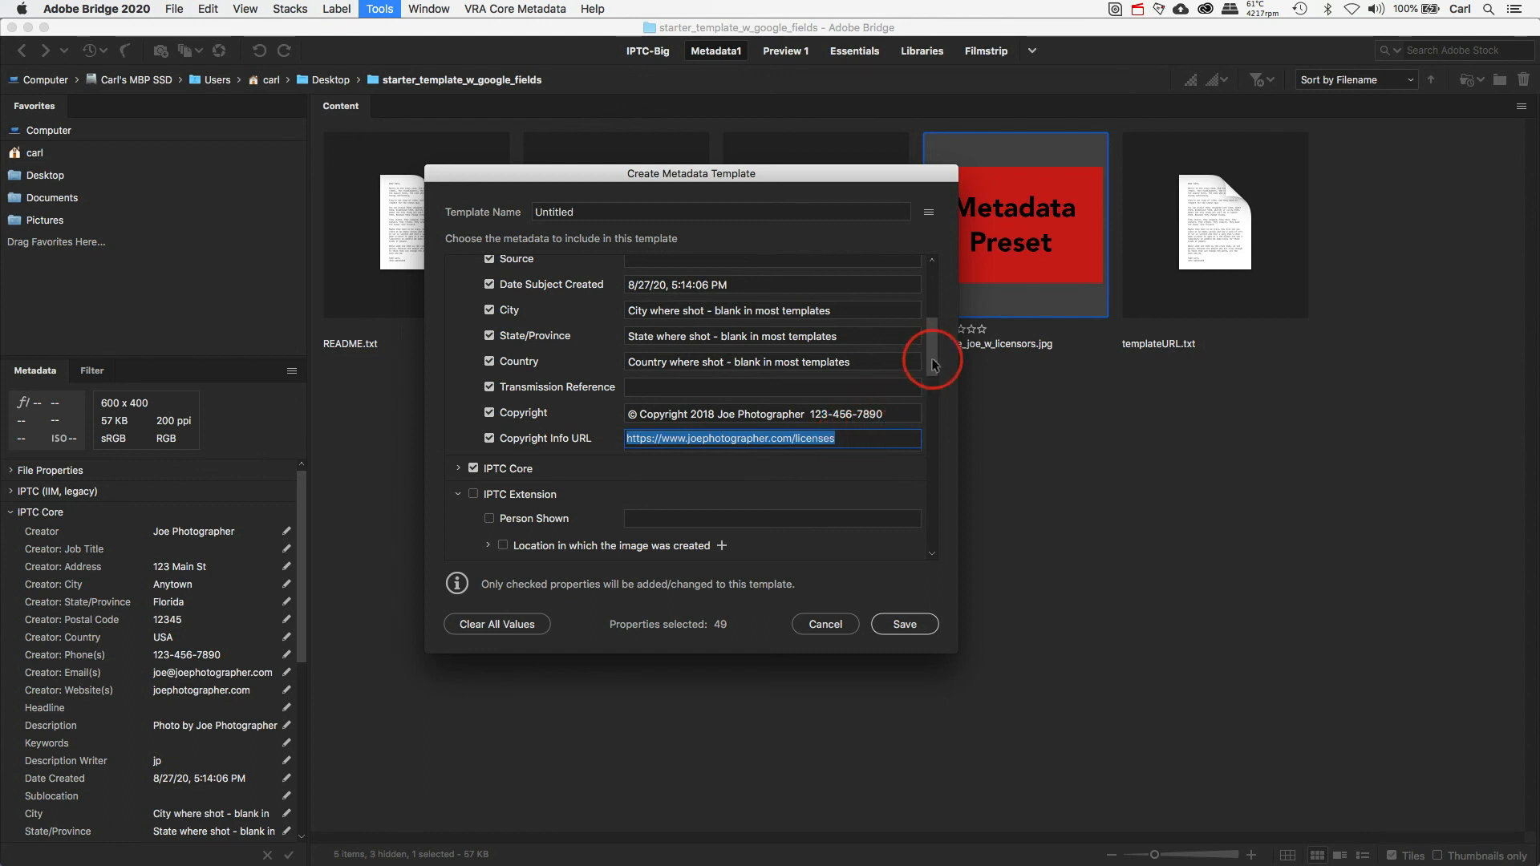
# Look over the included legacy properties, name the template my_template, and save it, replacing the existing template of that name.
pyautogui.moveTo(934, 365); pyautogui.dragTo(653, 275)
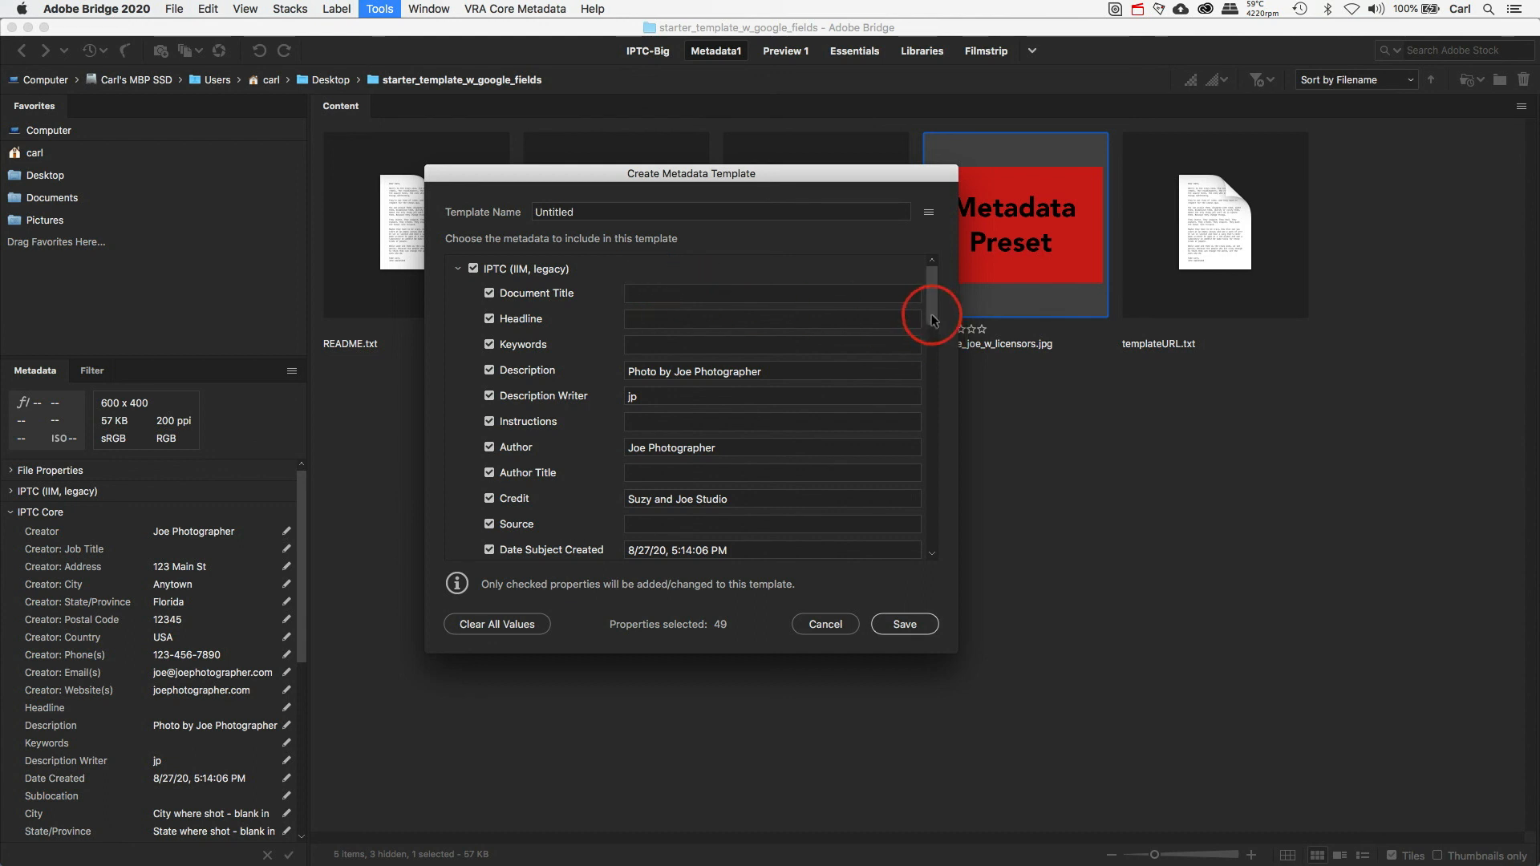
pyautogui.moveTo(933, 321); pyautogui.dragTo(933, 327)
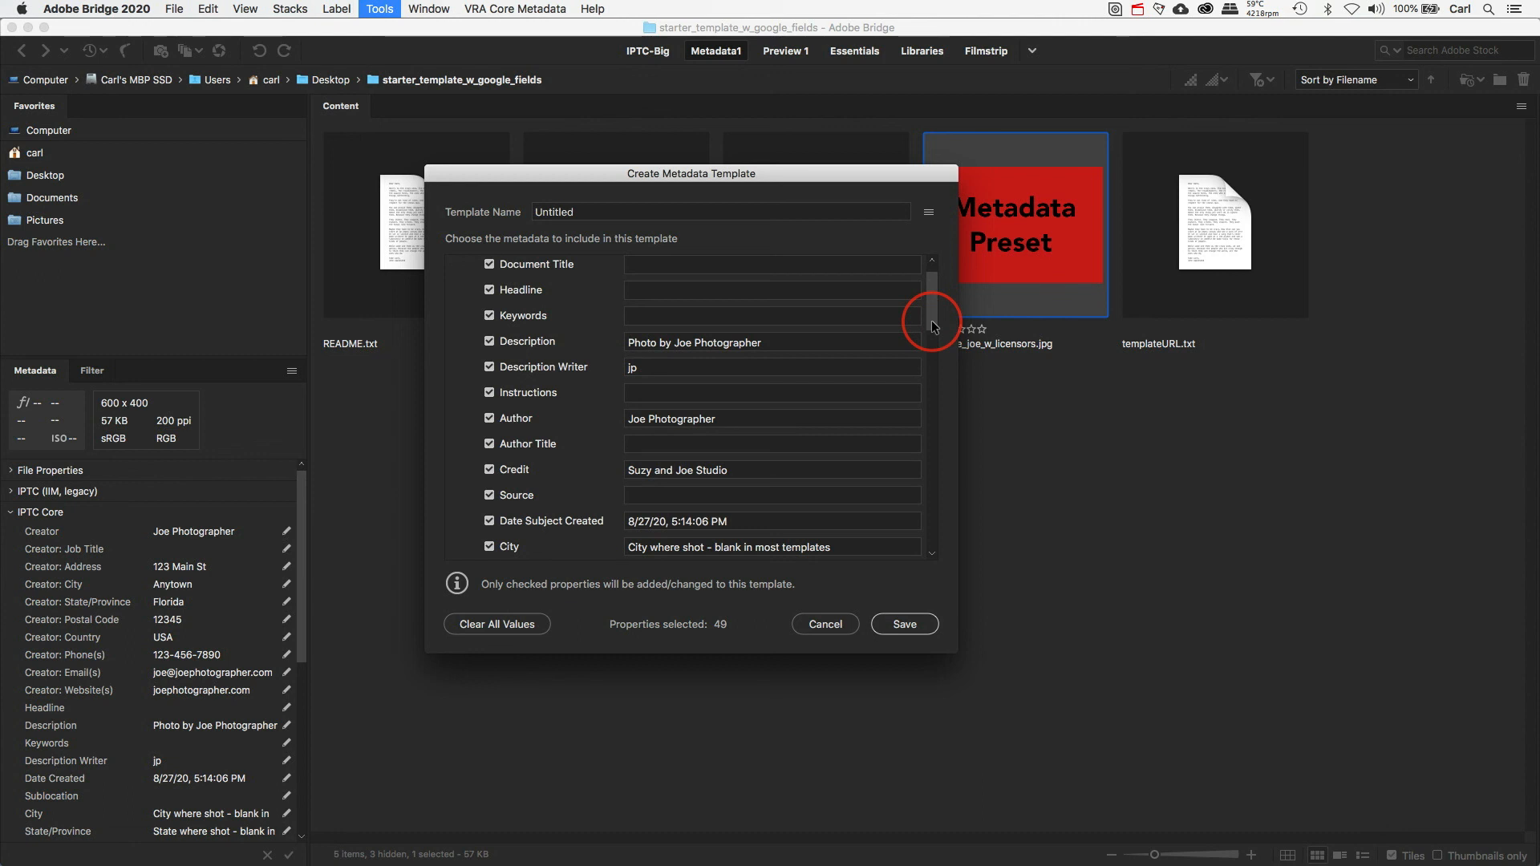
pyautogui.moveTo(931, 320); pyautogui.dragTo(929, 368)
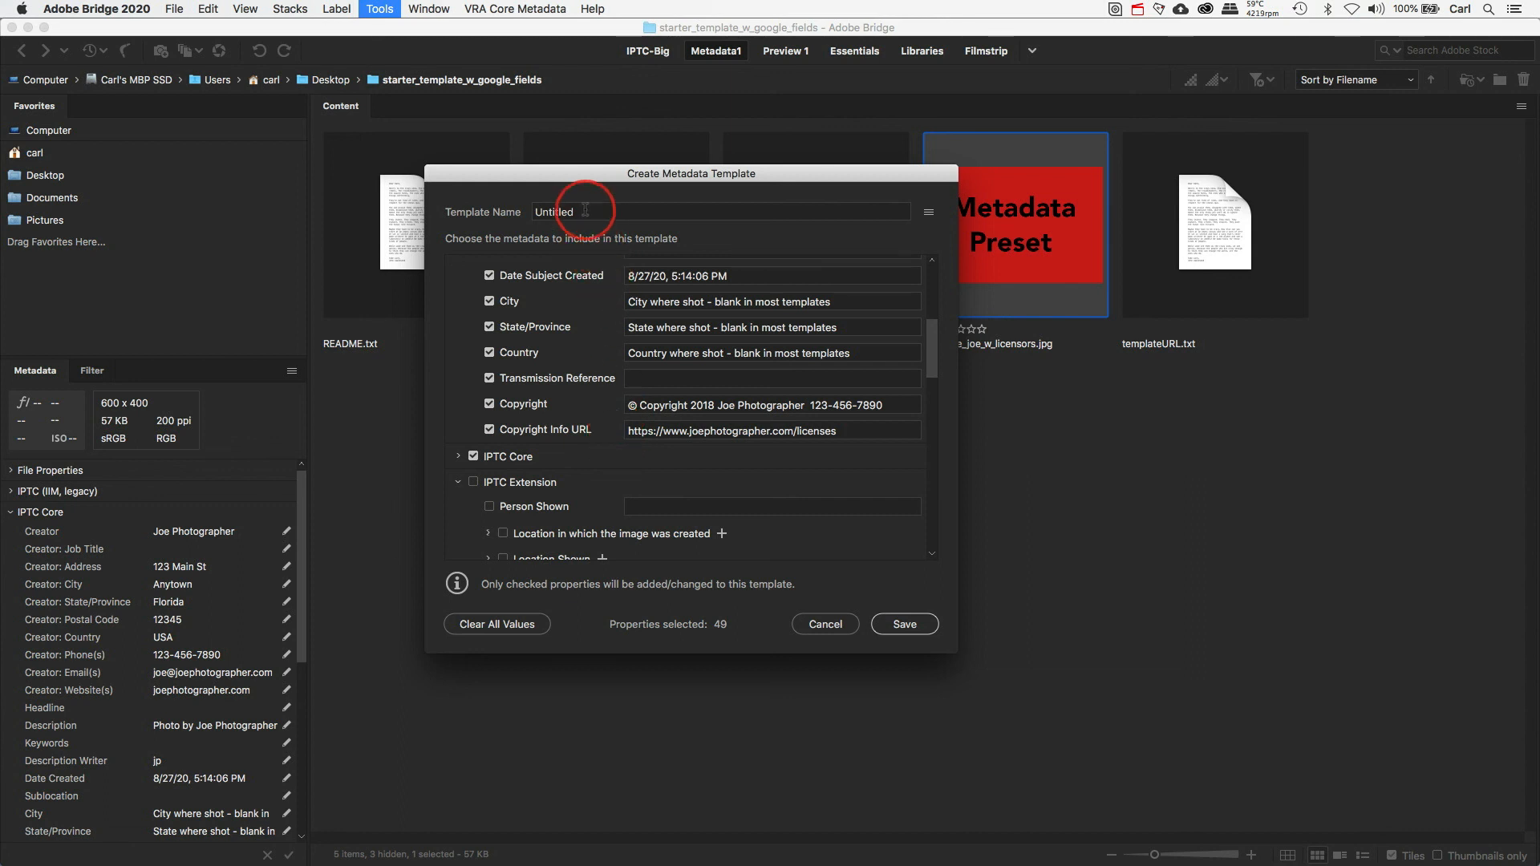
pyautogui.doubleClick(531, 214)
pyautogui.write('m')
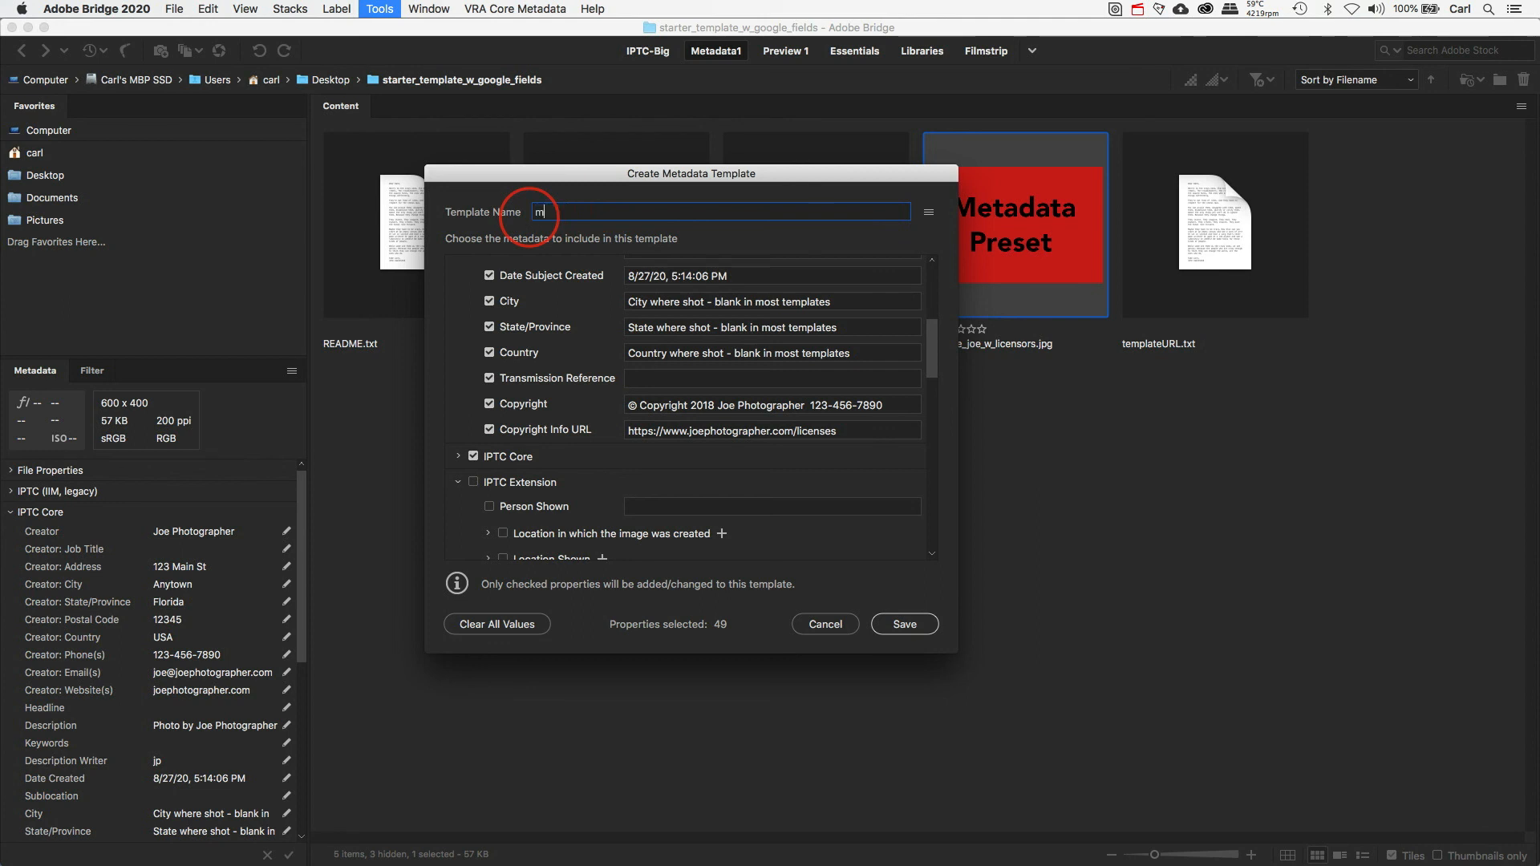
pyautogui.write('y_template')
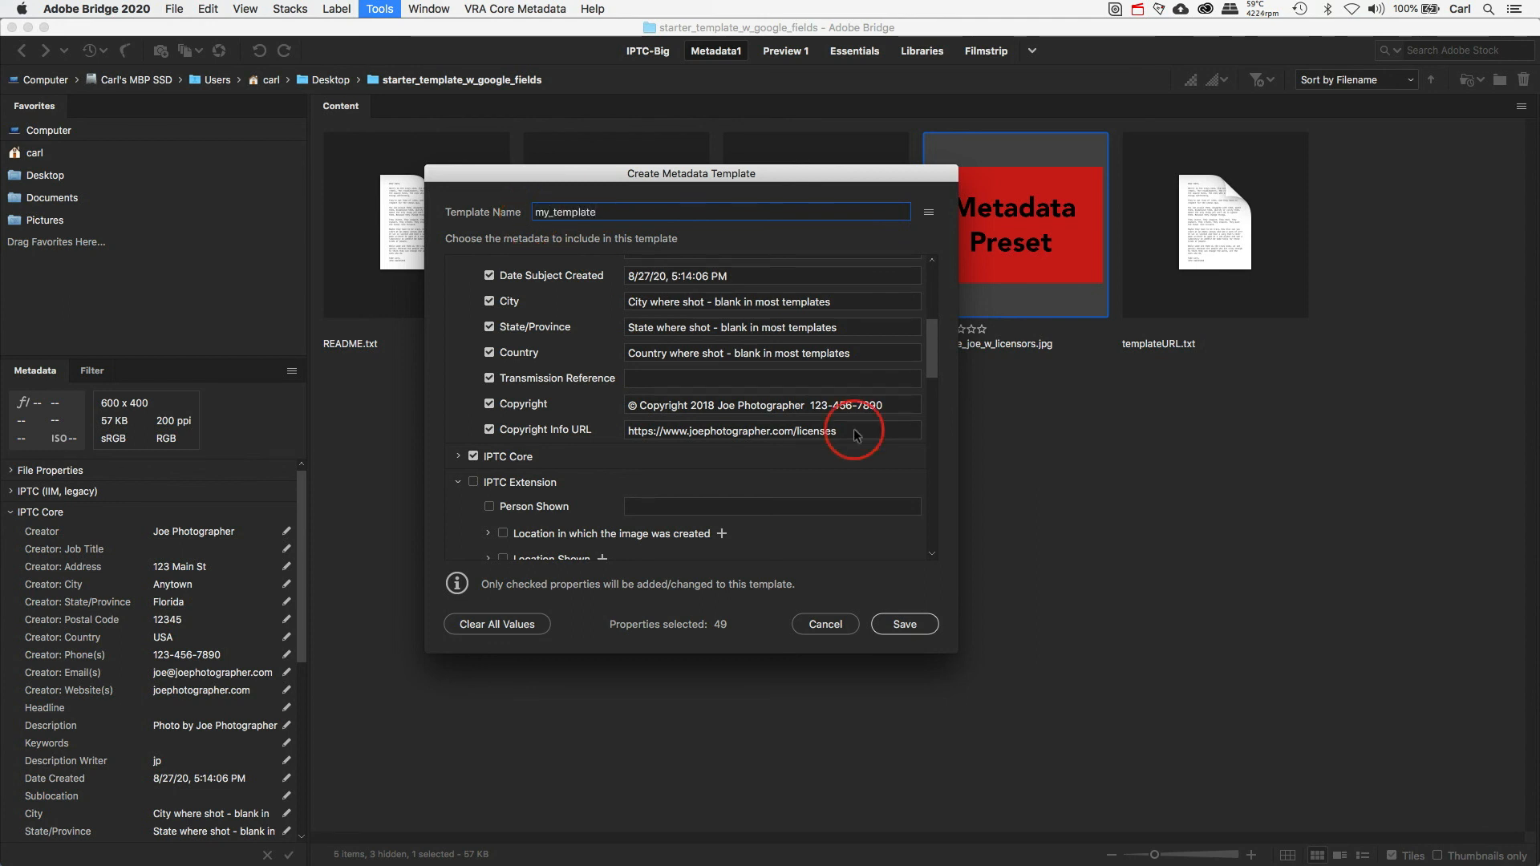
pyautogui.click(913, 623)
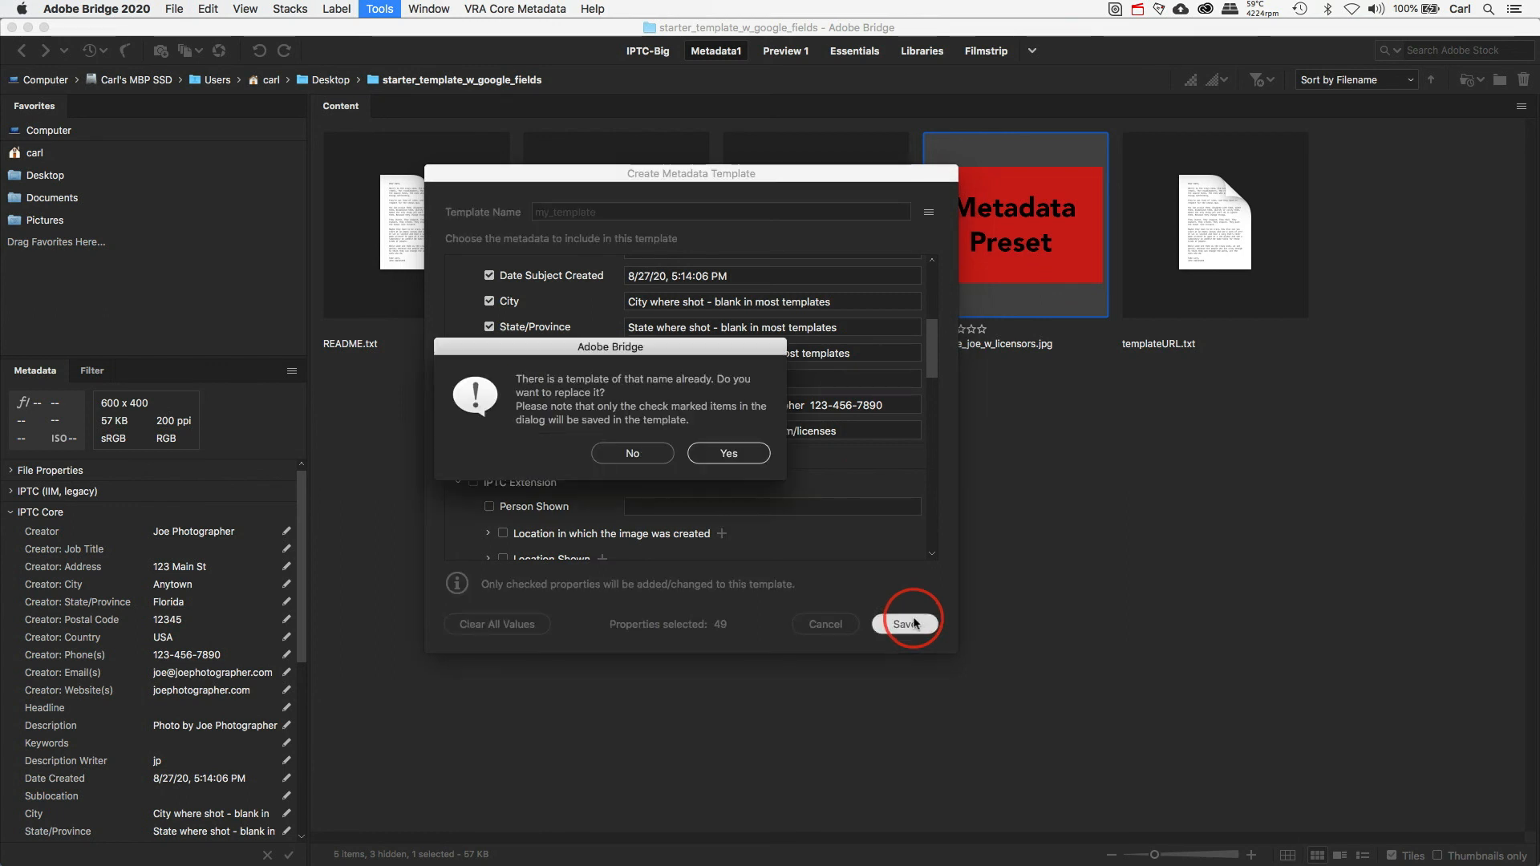
pyautogui.click(739, 457)
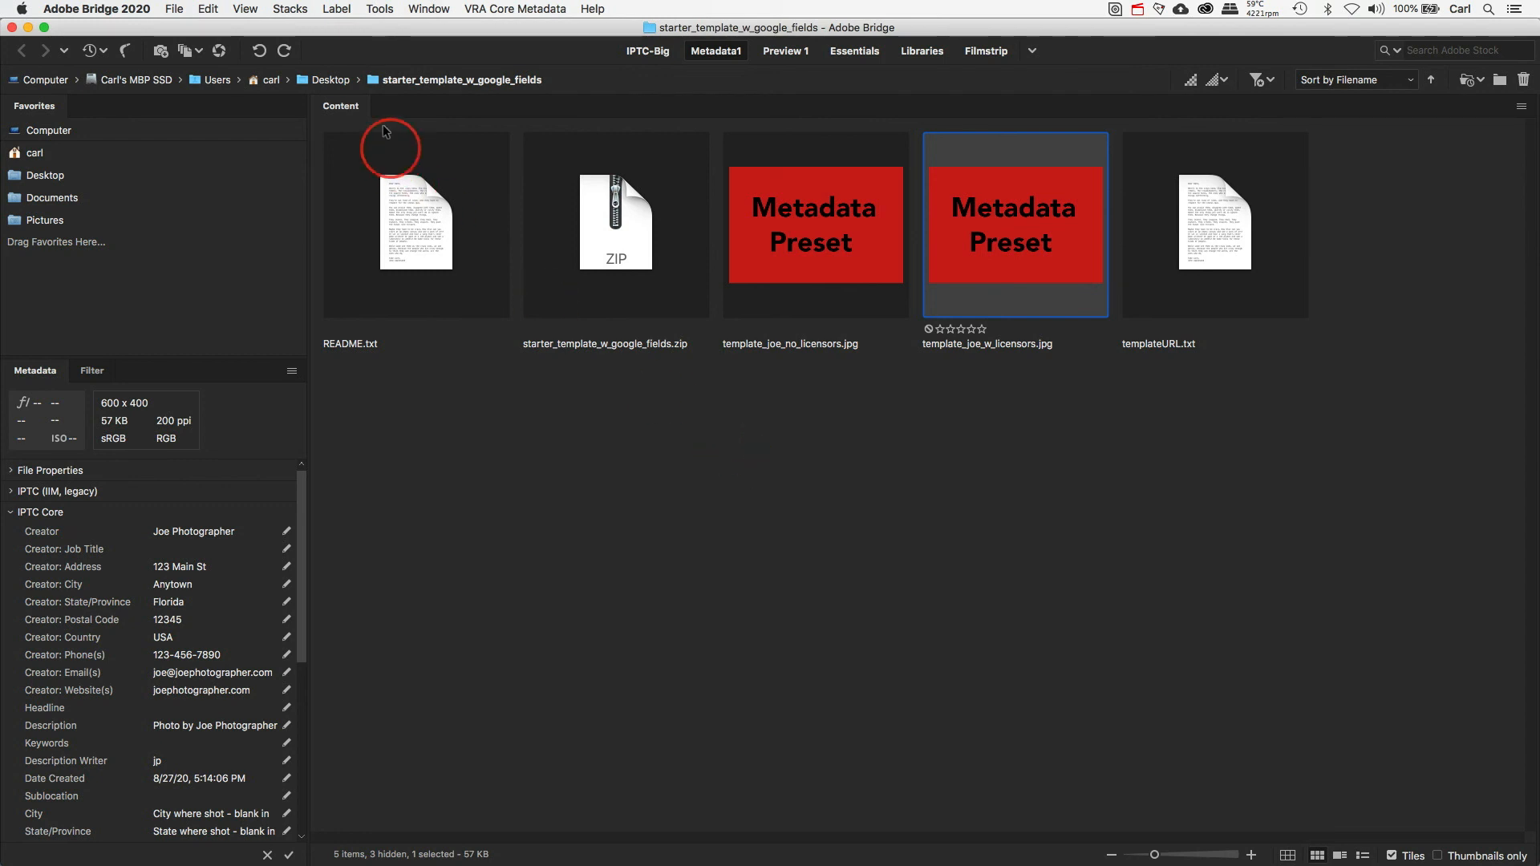
# Check for my_template among the Replace Metadata templates without applying it to the image.
pyautogui.click(375, 10)
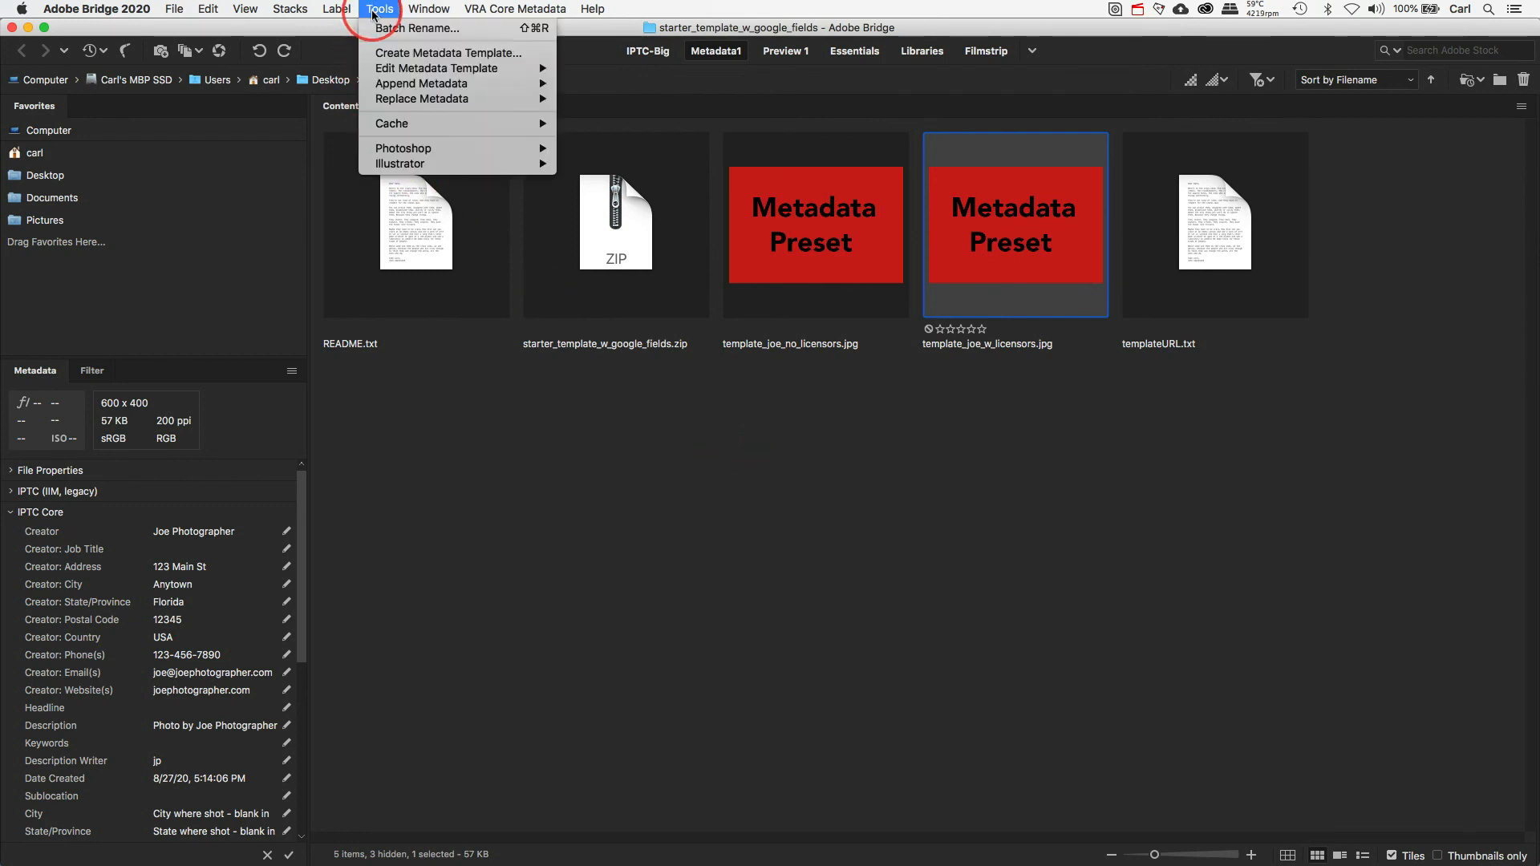
pyautogui.moveTo(411, 101)
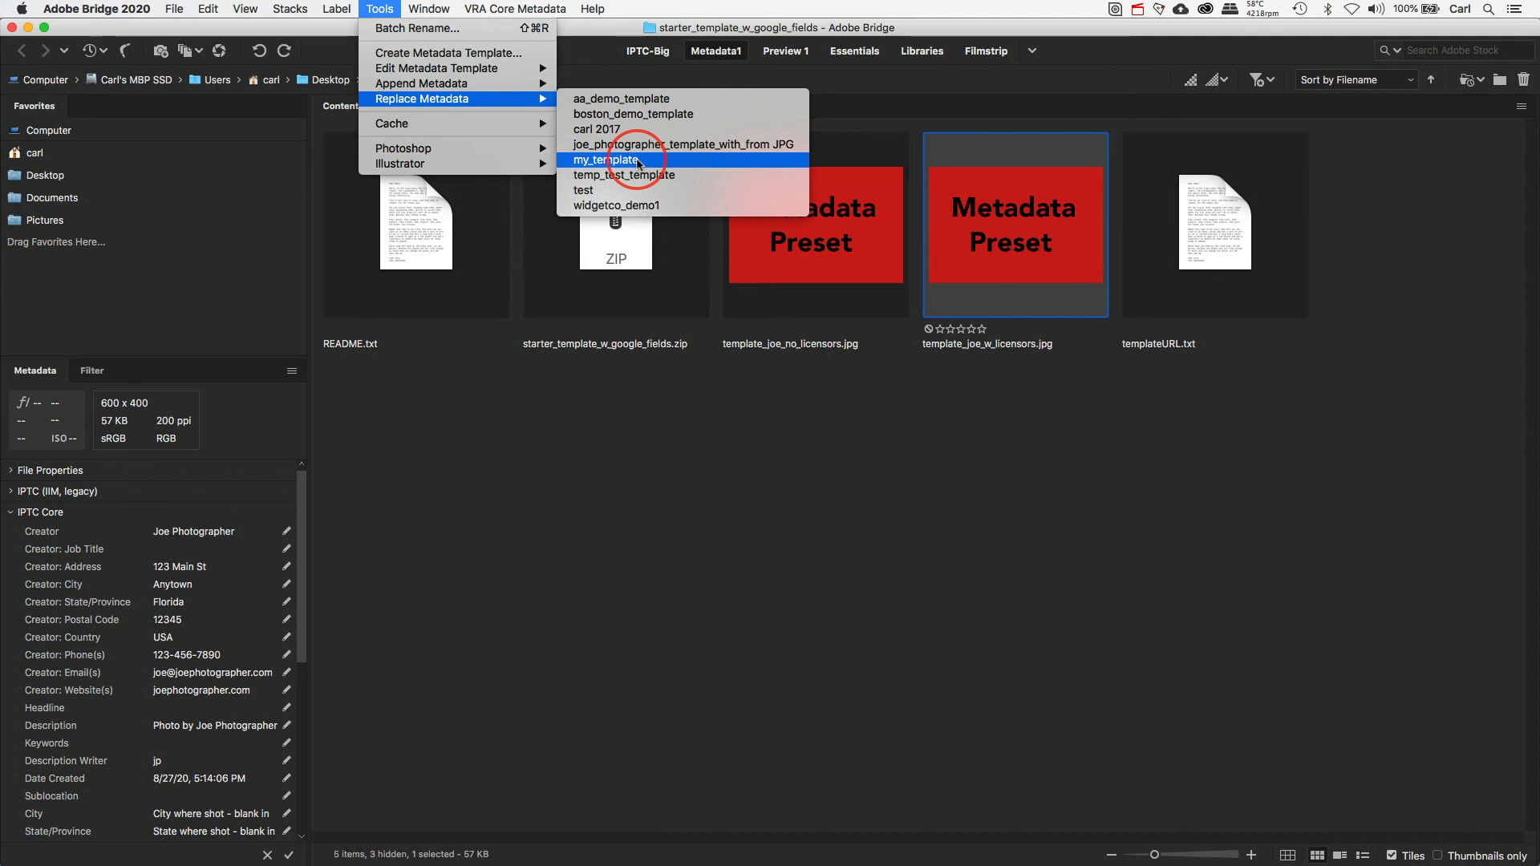
pyautogui.click(722, 573)
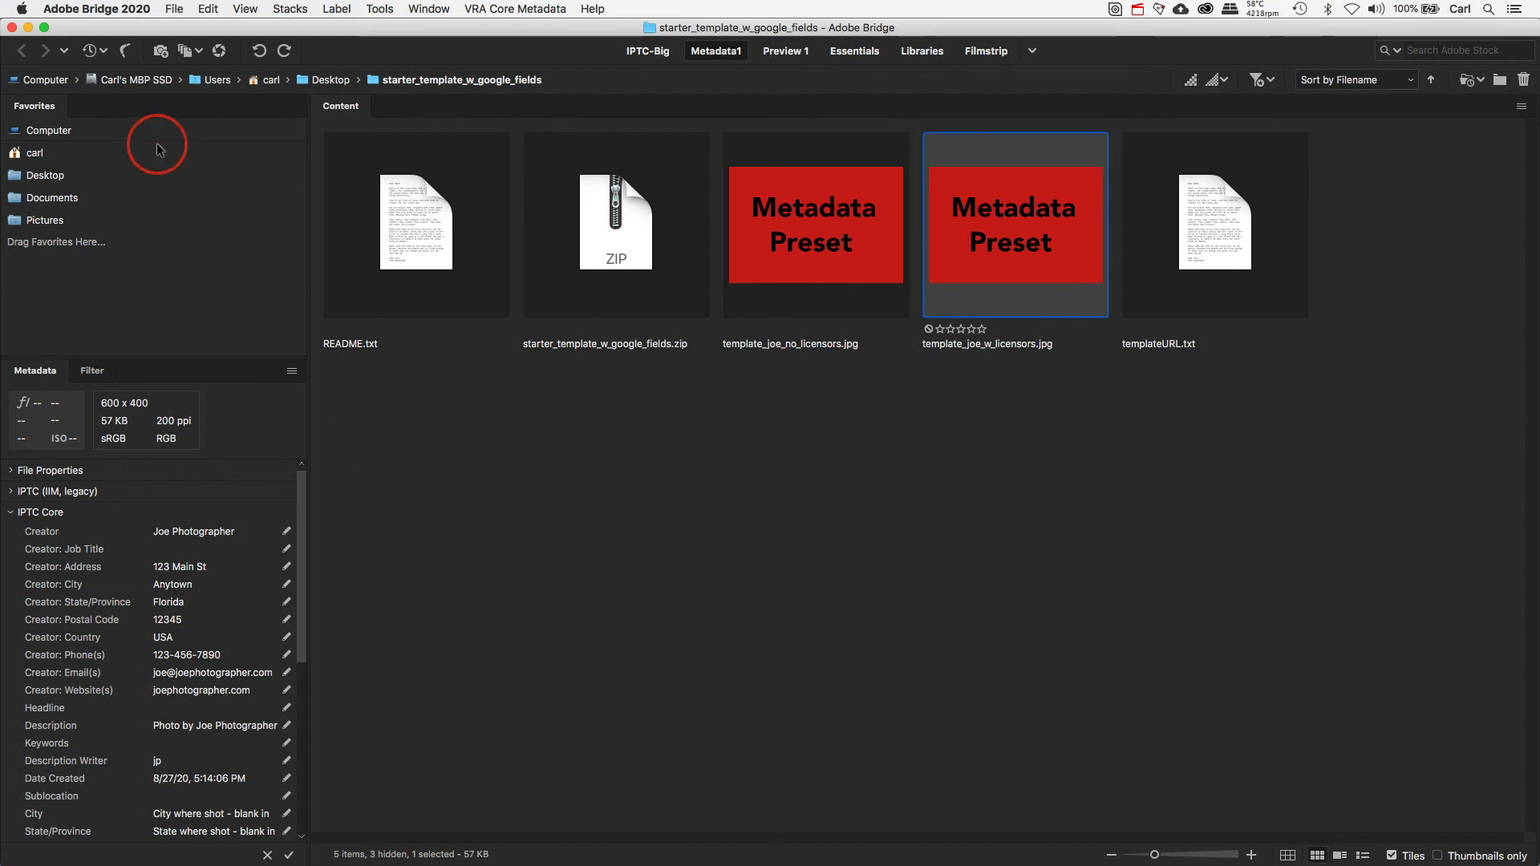
# Review the fields enabled in the Metadata preferences without changing them, and look through the metadata shown for template_joe_w_licensors.jpg.
pyautogui.click(117, 10)
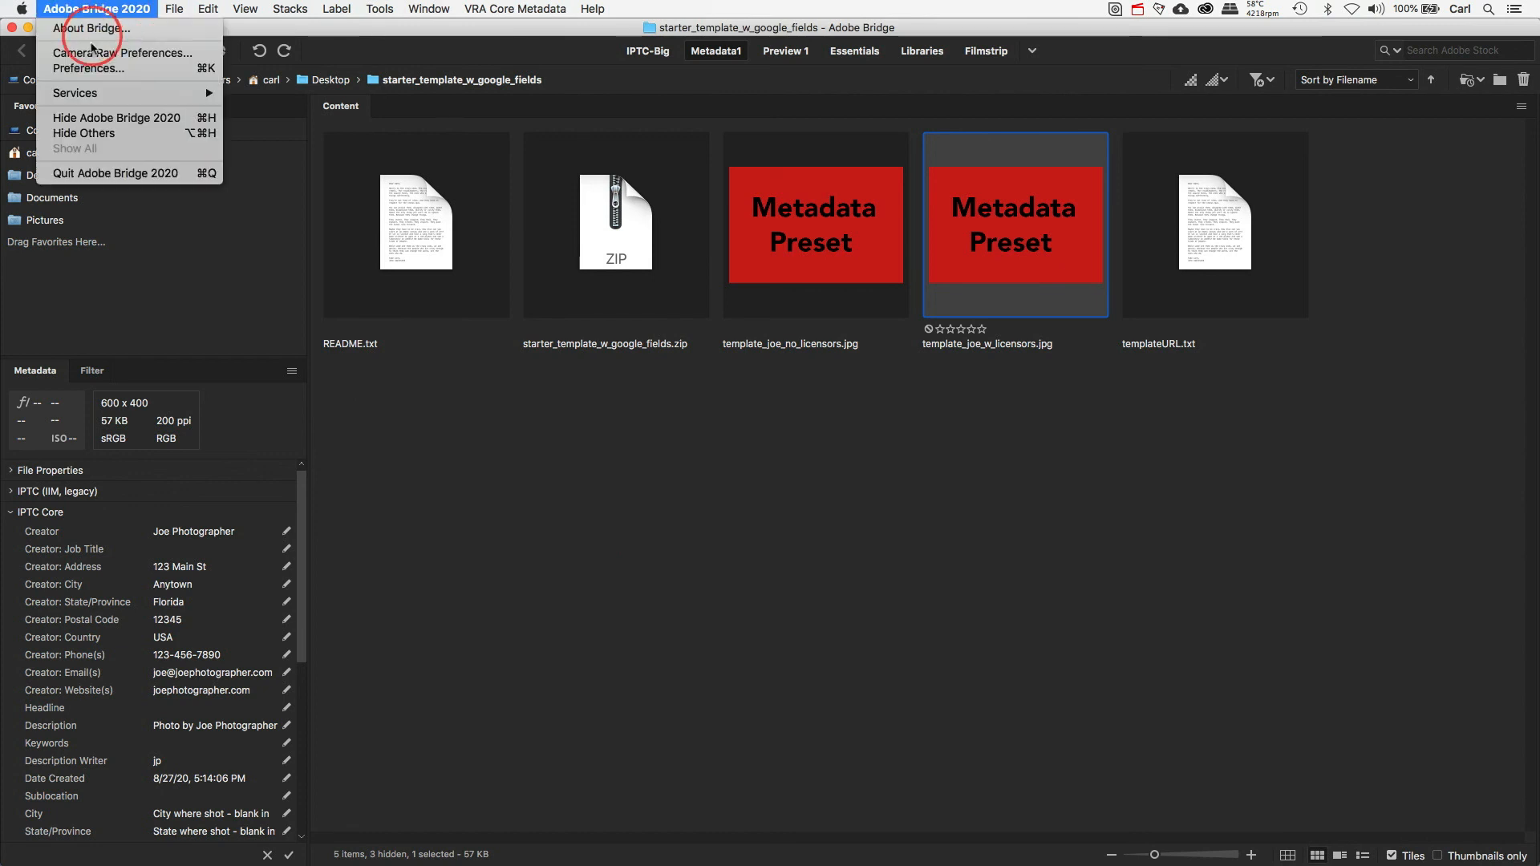
pyautogui.click(94, 70)
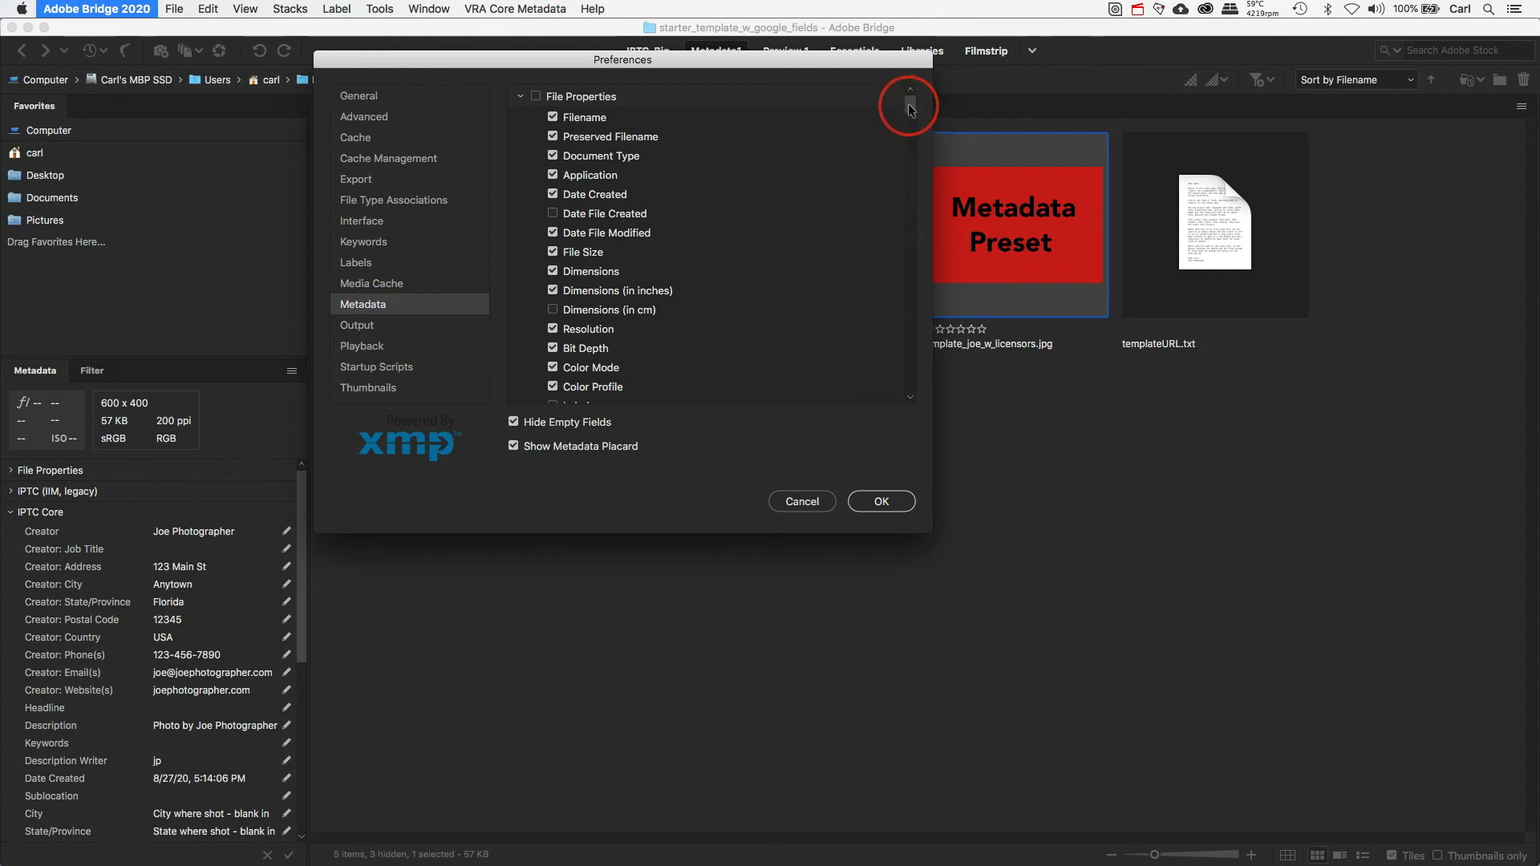
pyautogui.moveTo(910, 110); pyautogui.dragTo(911, 131)
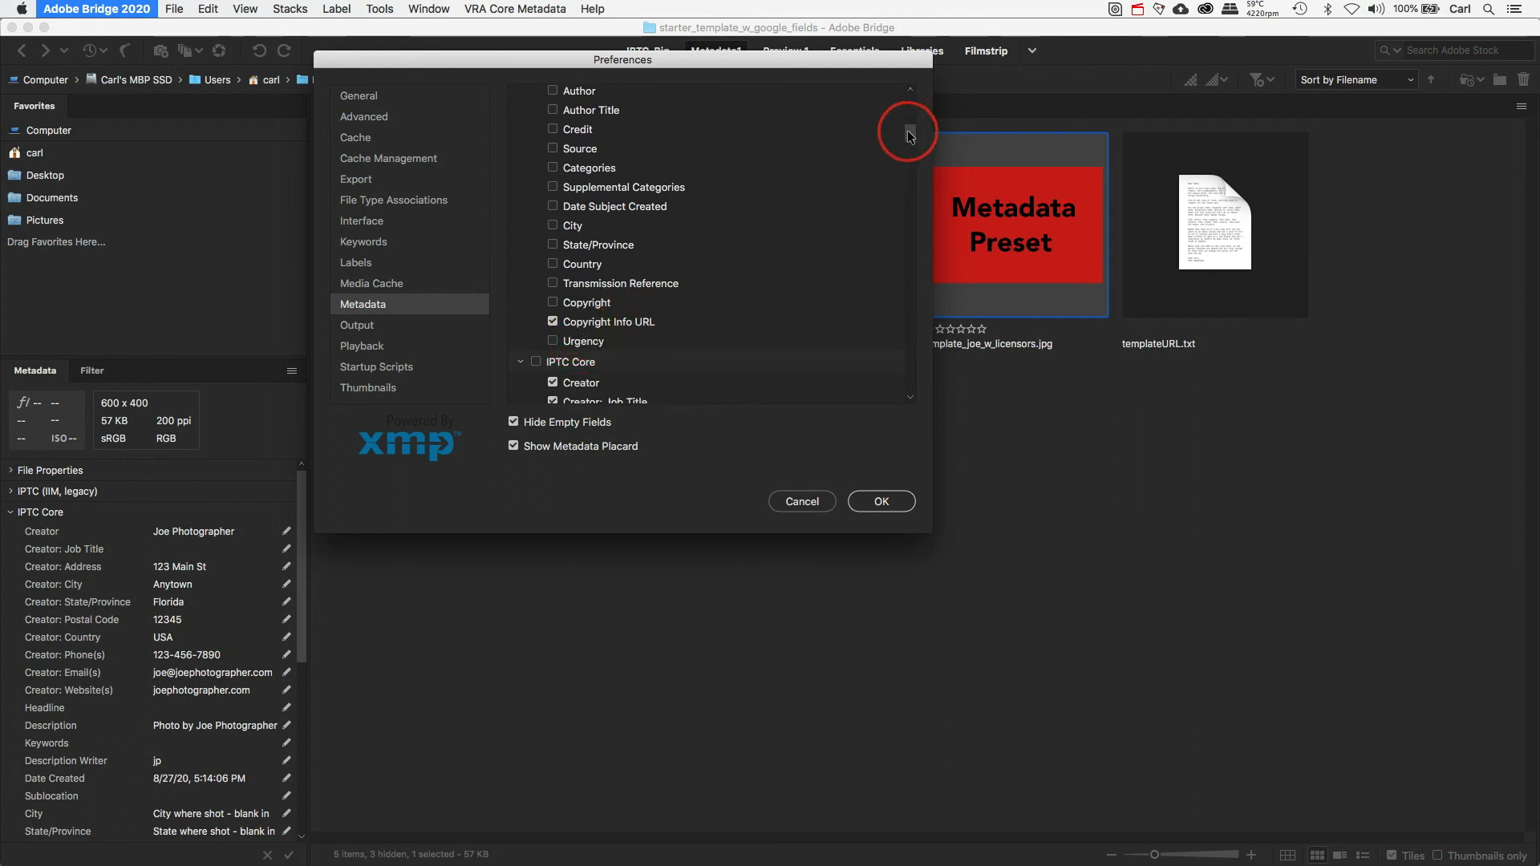
pyautogui.moveTo(911, 135); pyautogui.dragTo(911, 119)
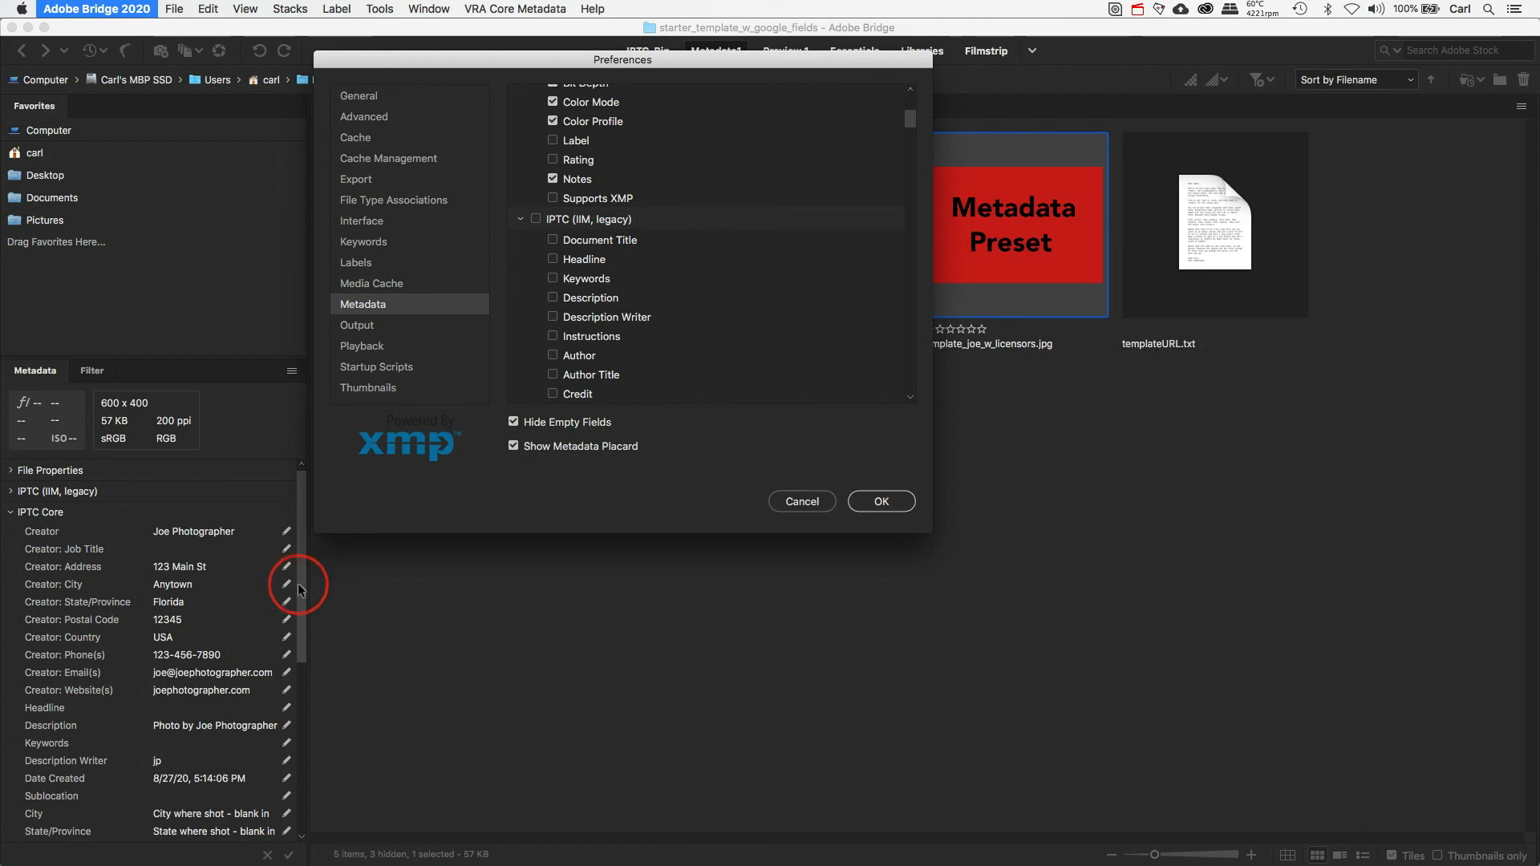
pyautogui.click(797, 503)
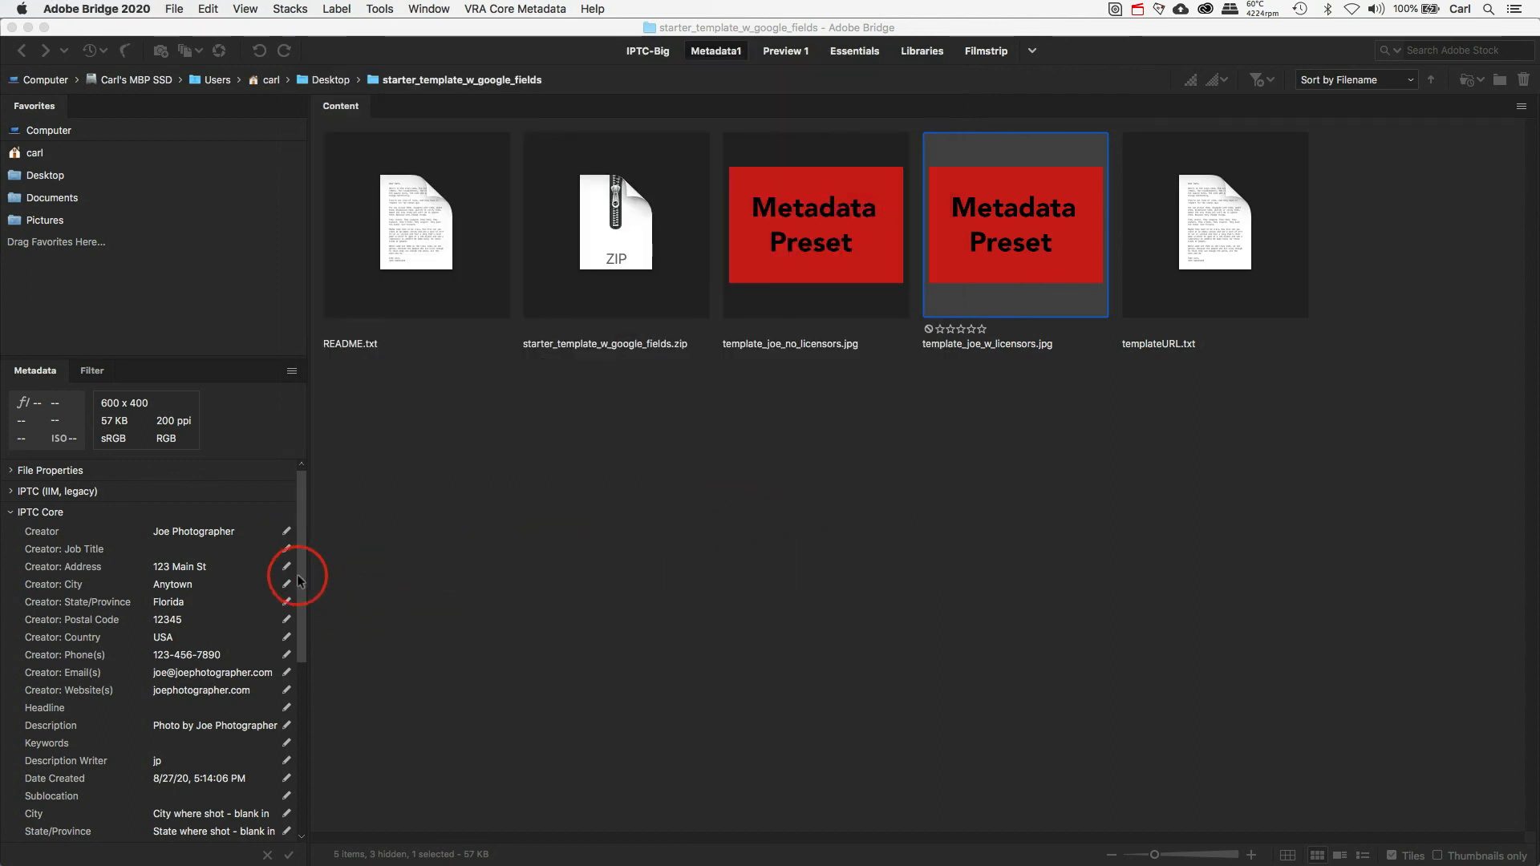
pyautogui.moveTo(299, 577); pyautogui.dragTo(298, 683)
pyautogui.click(72, 592)
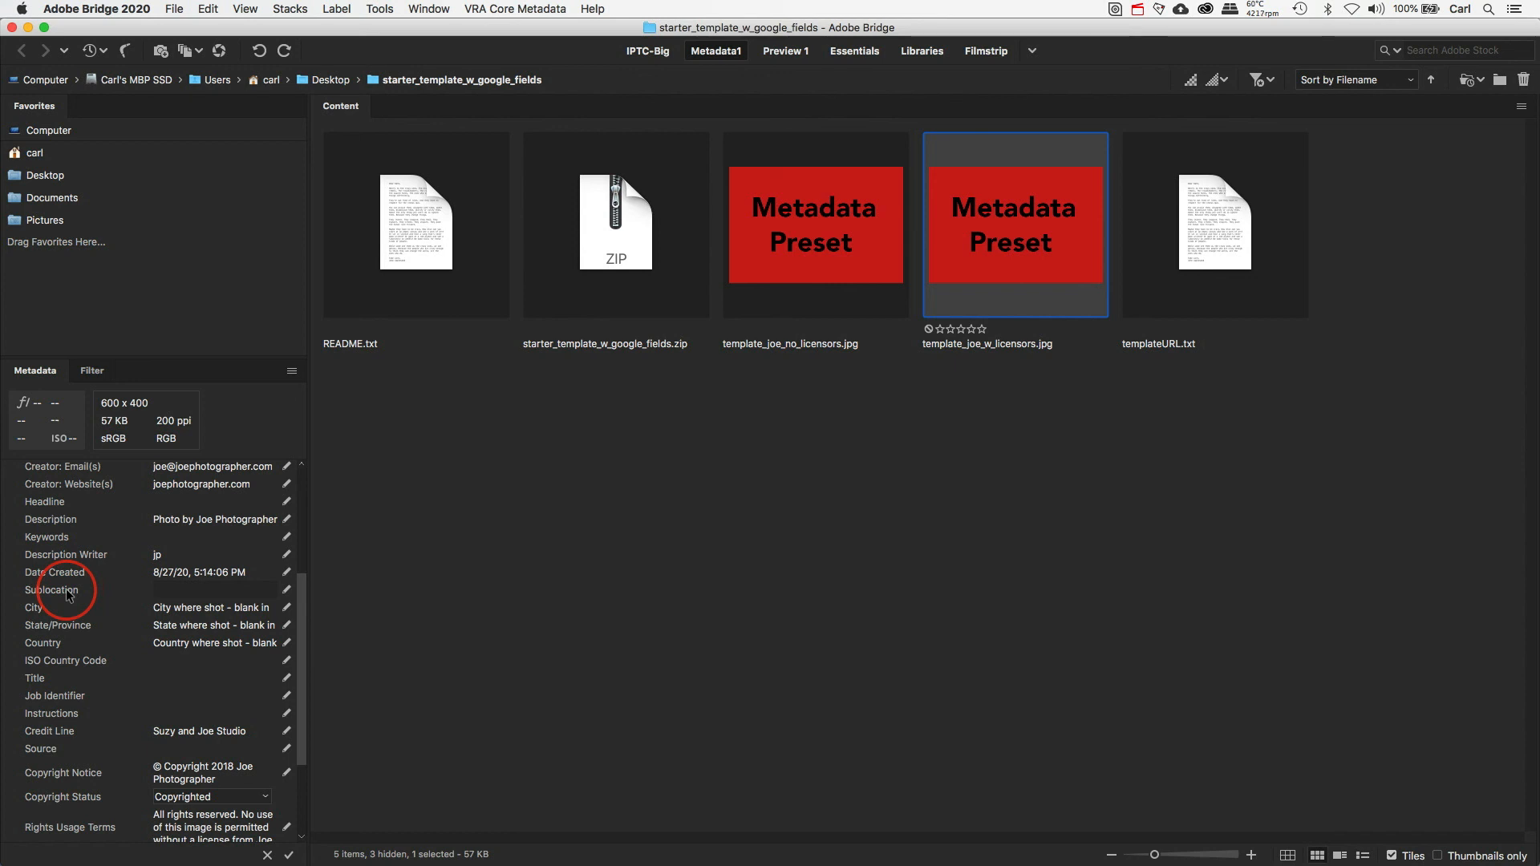
# Switch to the metadata_demo copy 2 window and select DSC_3311_vivid_flowers.jpg to show its metadata.
pyautogui.hotkey('ctrl', 'Up')
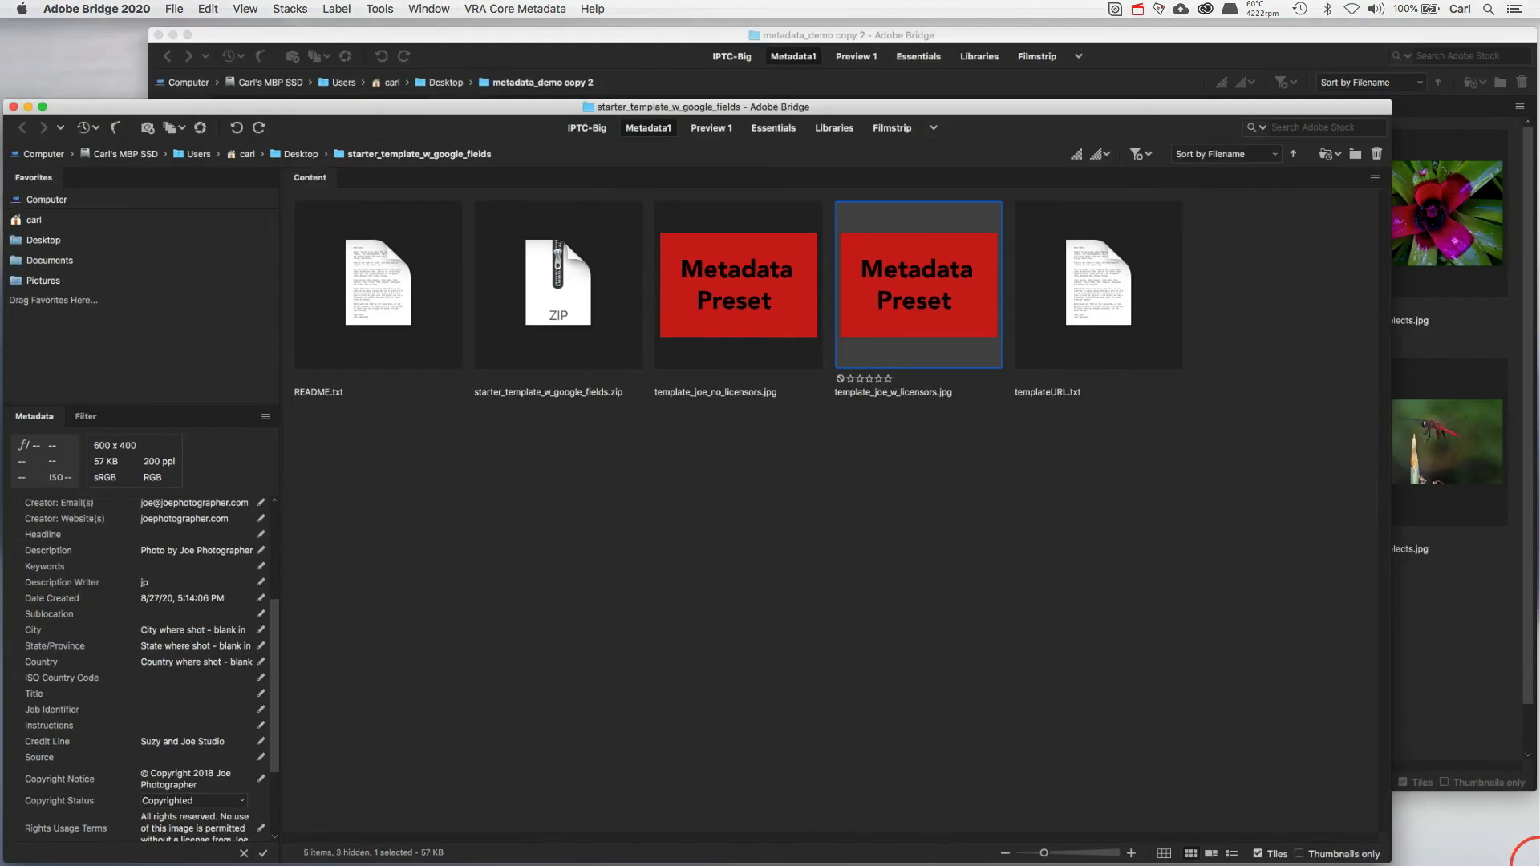
pyautogui.click(1351, 391)
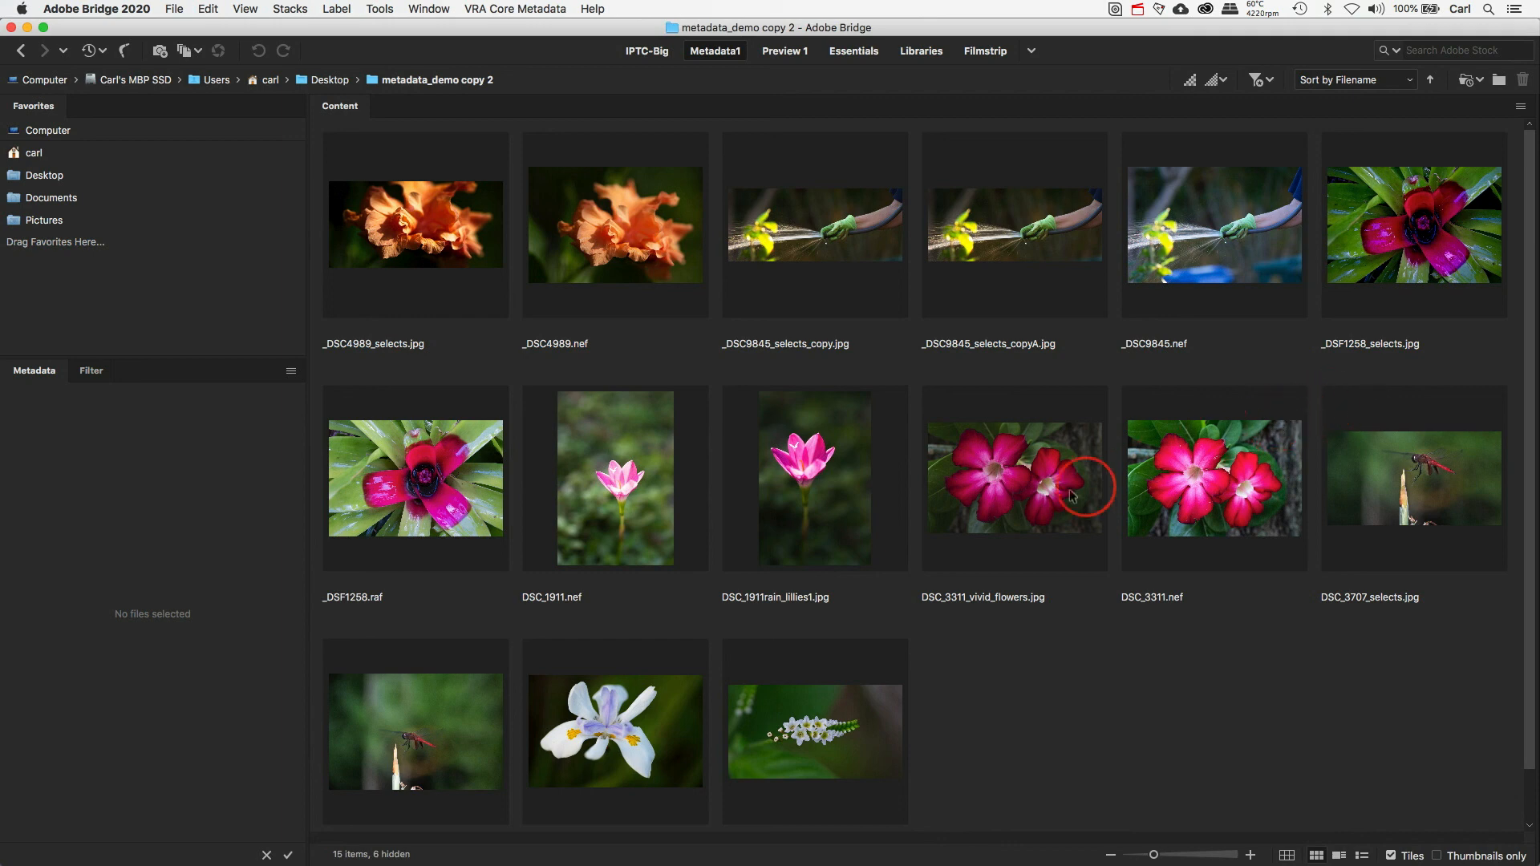
pyautogui.click(1031, 498)
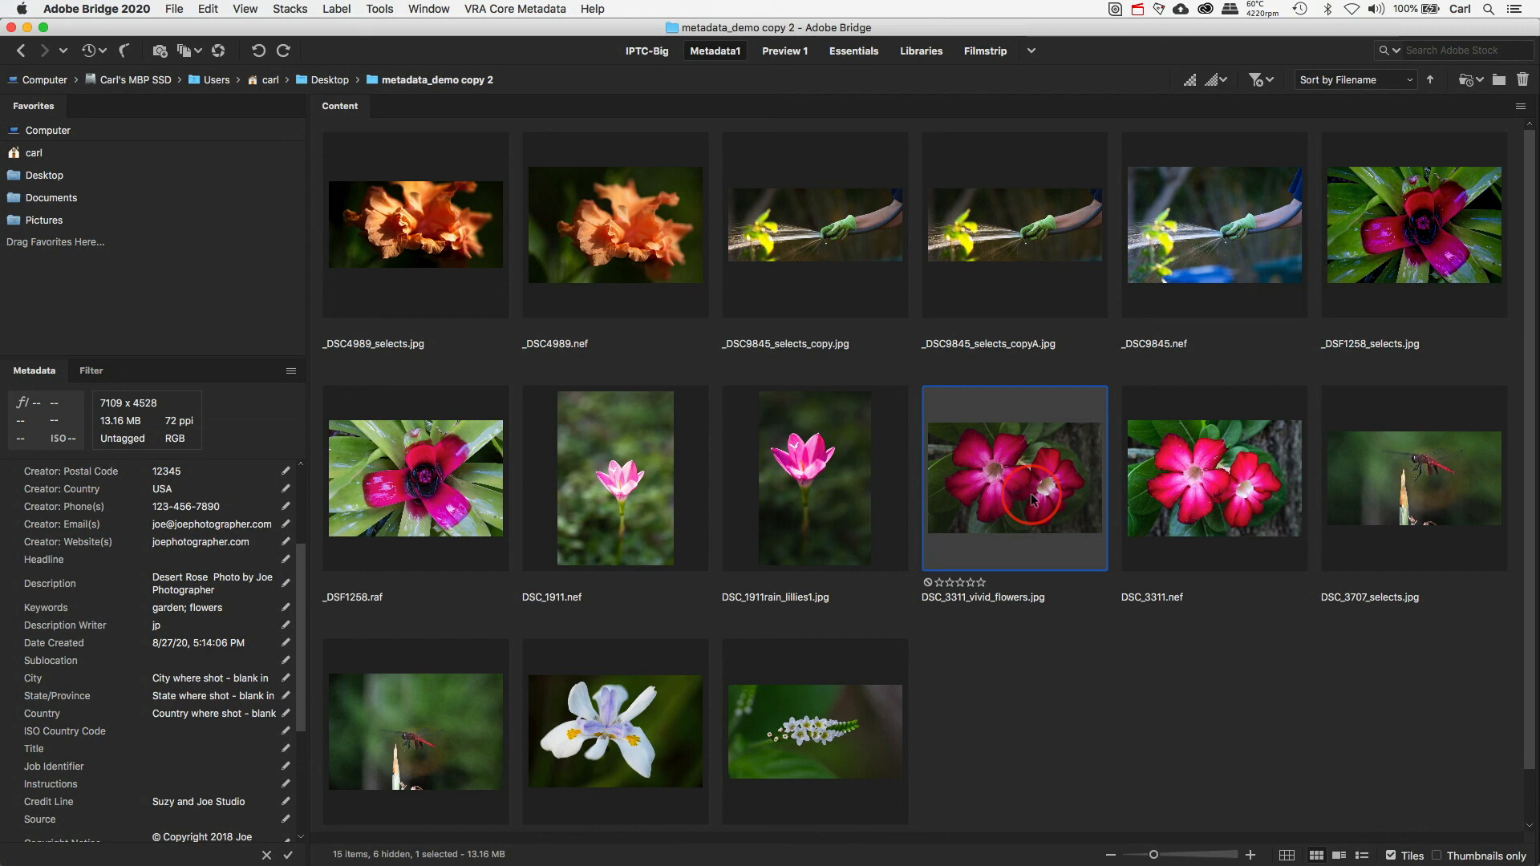
# Select DSC_3707_selects.jpg, view it full screen, and return to the thumbnails.
pyautogui.click(1419, 472)
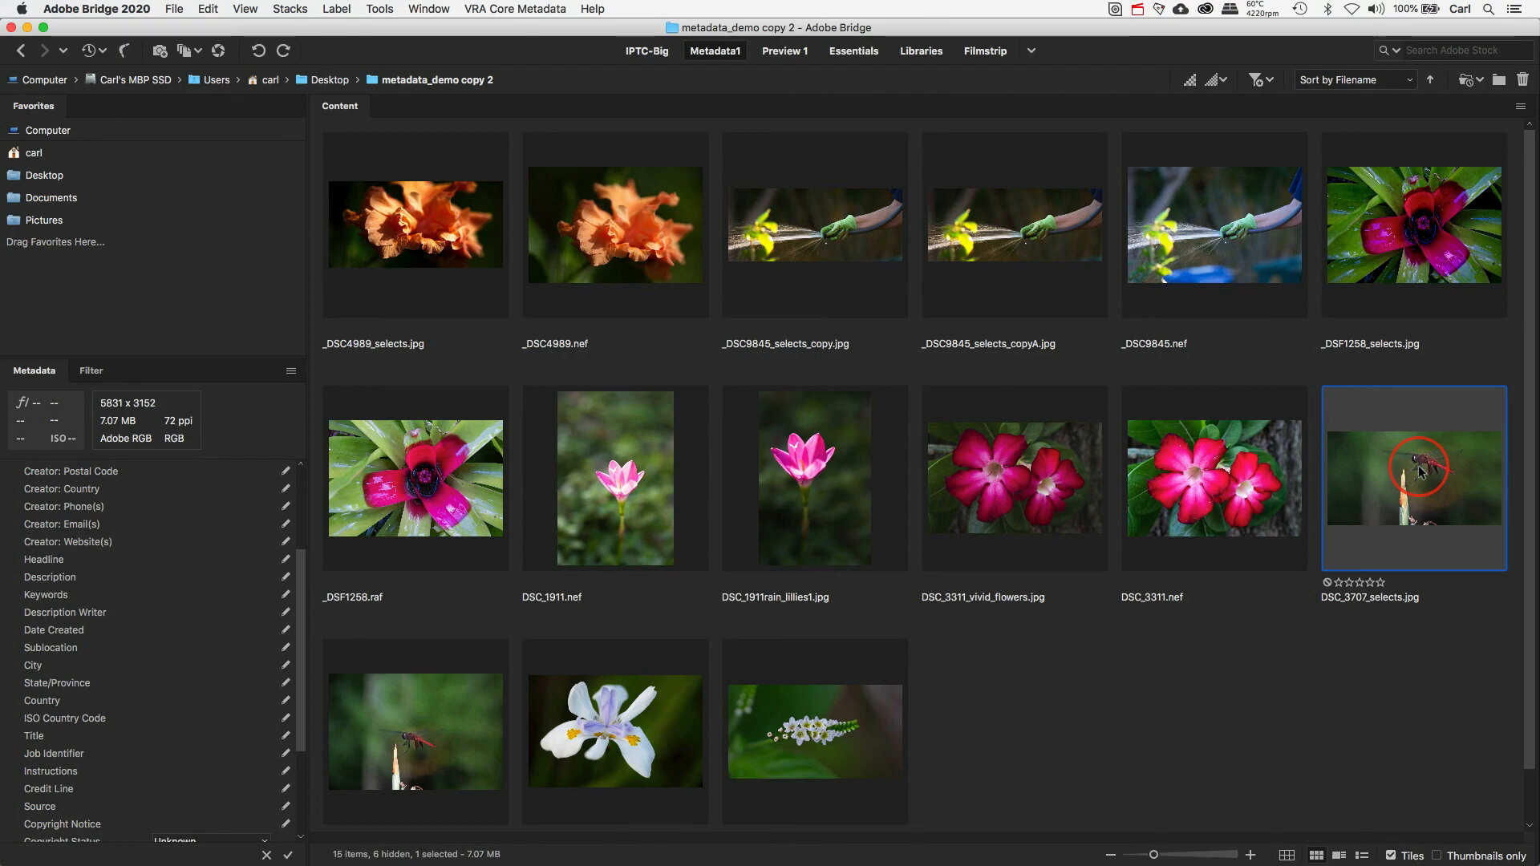
pyautogui.press('space')
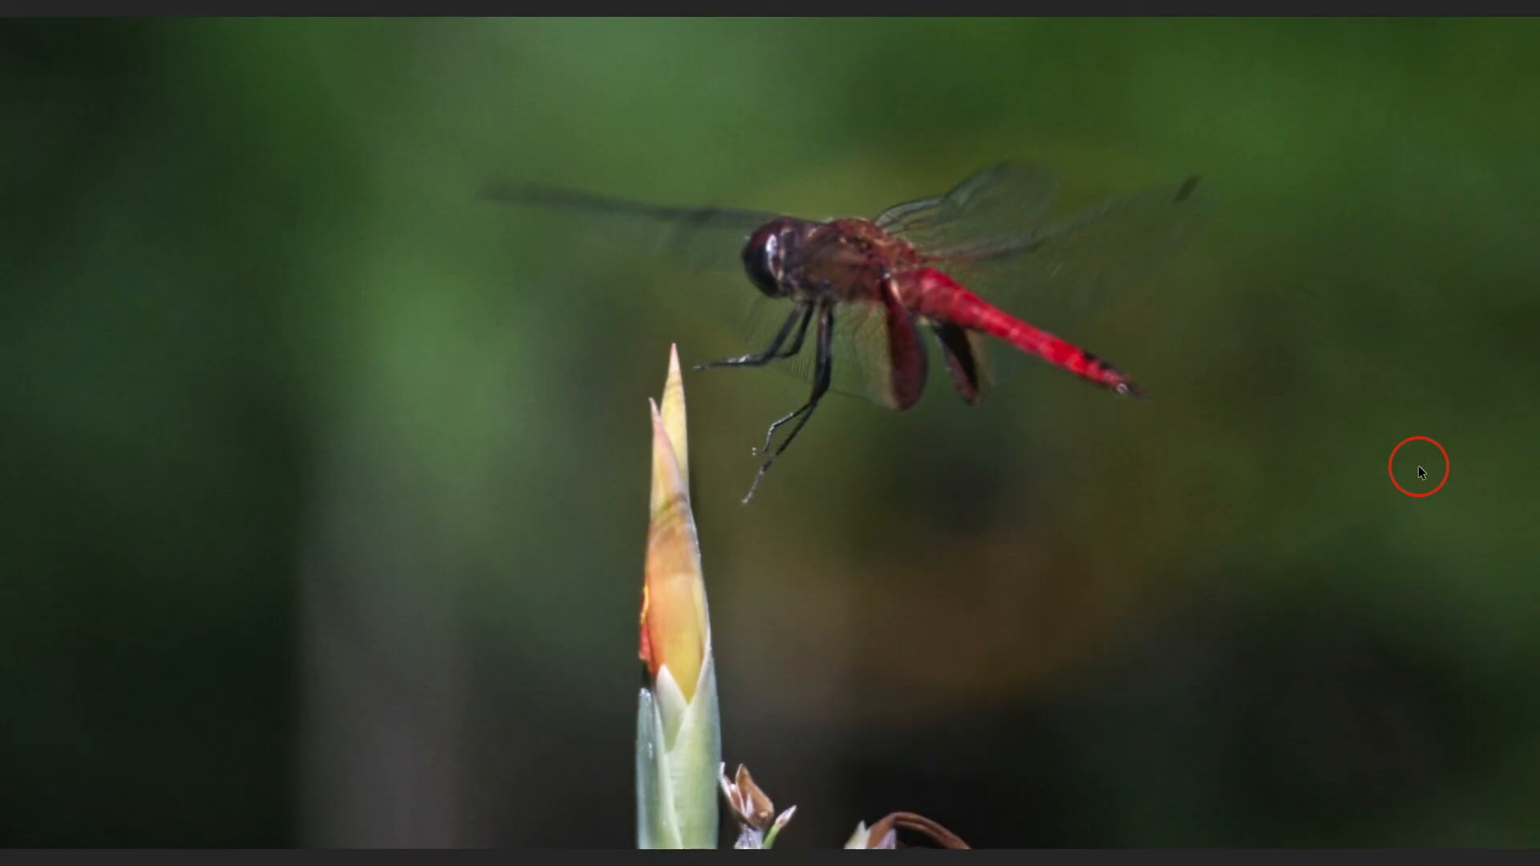
pyautogui.press('space')
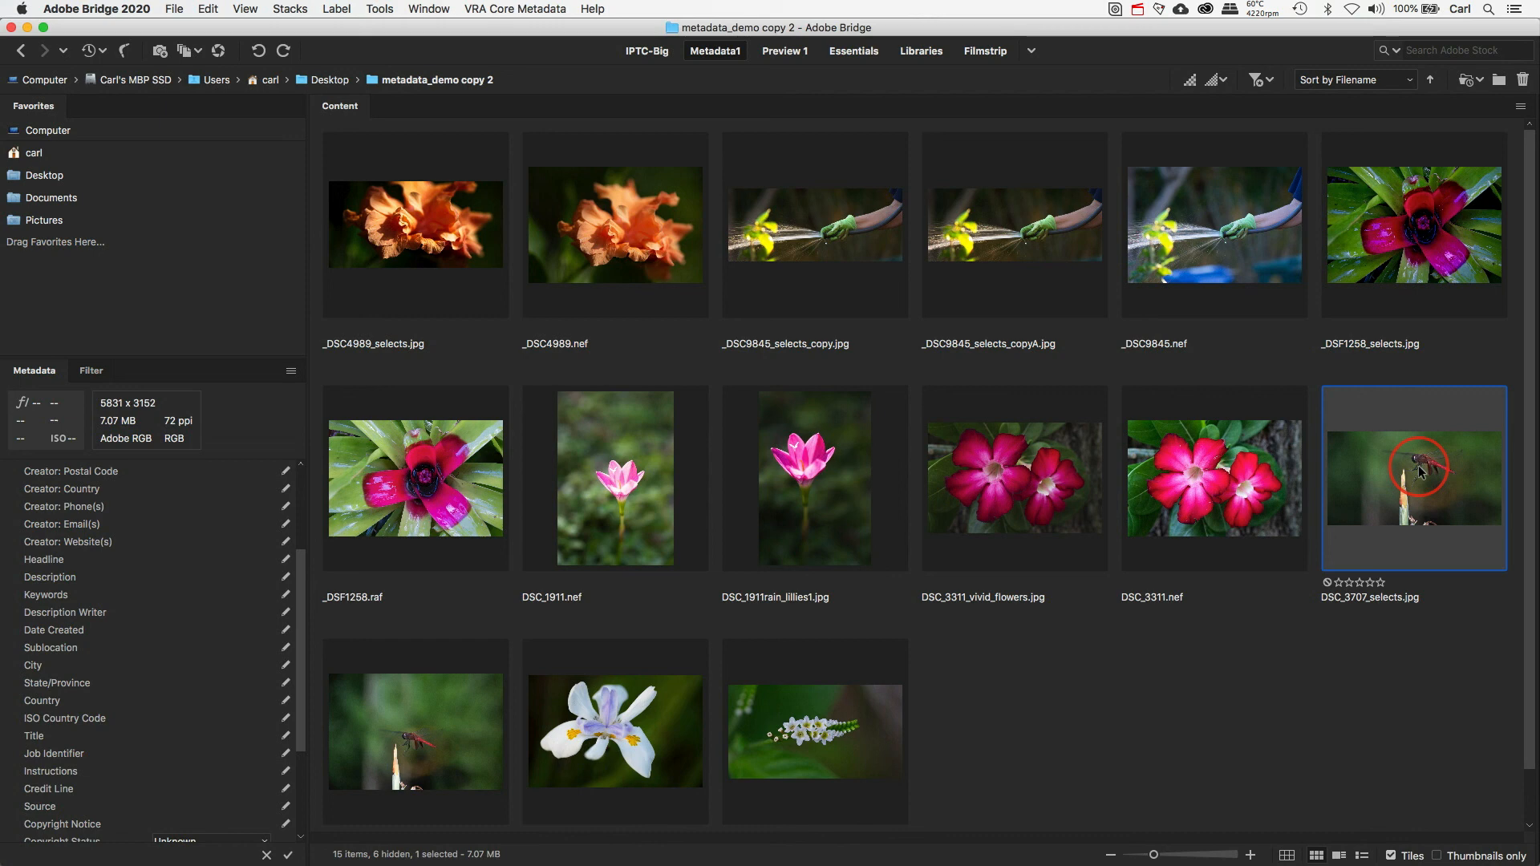
# View DSC_3707_selects.jpg in the Preview 1 workspace, check its IPTC Extension file info without saving, and return to the Metadata1 workspace.
pyautogui.click(787, 51)
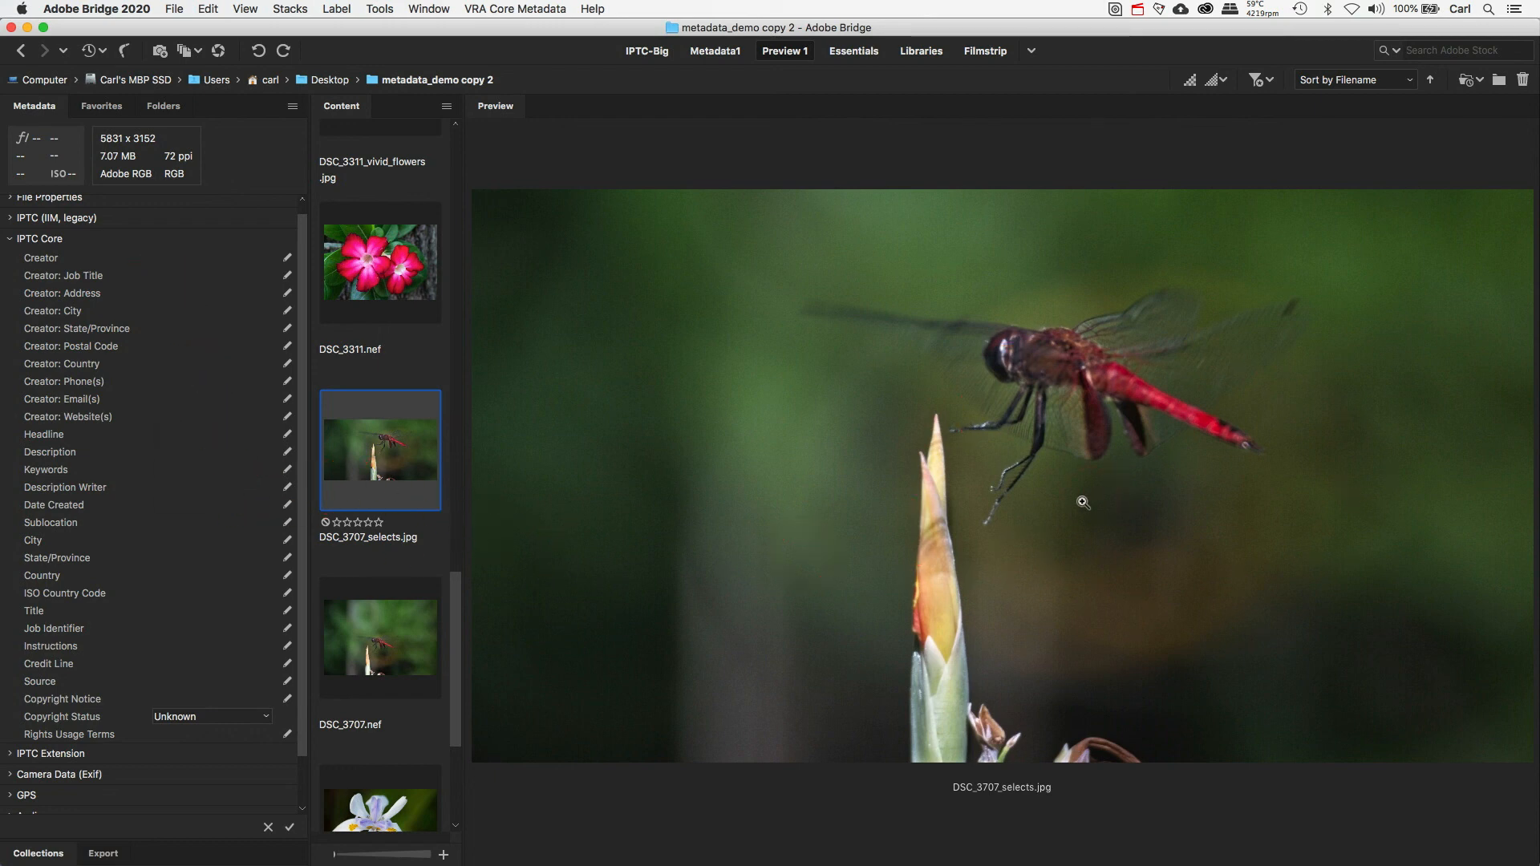
pyautogui.press('super+alt+shift+i')
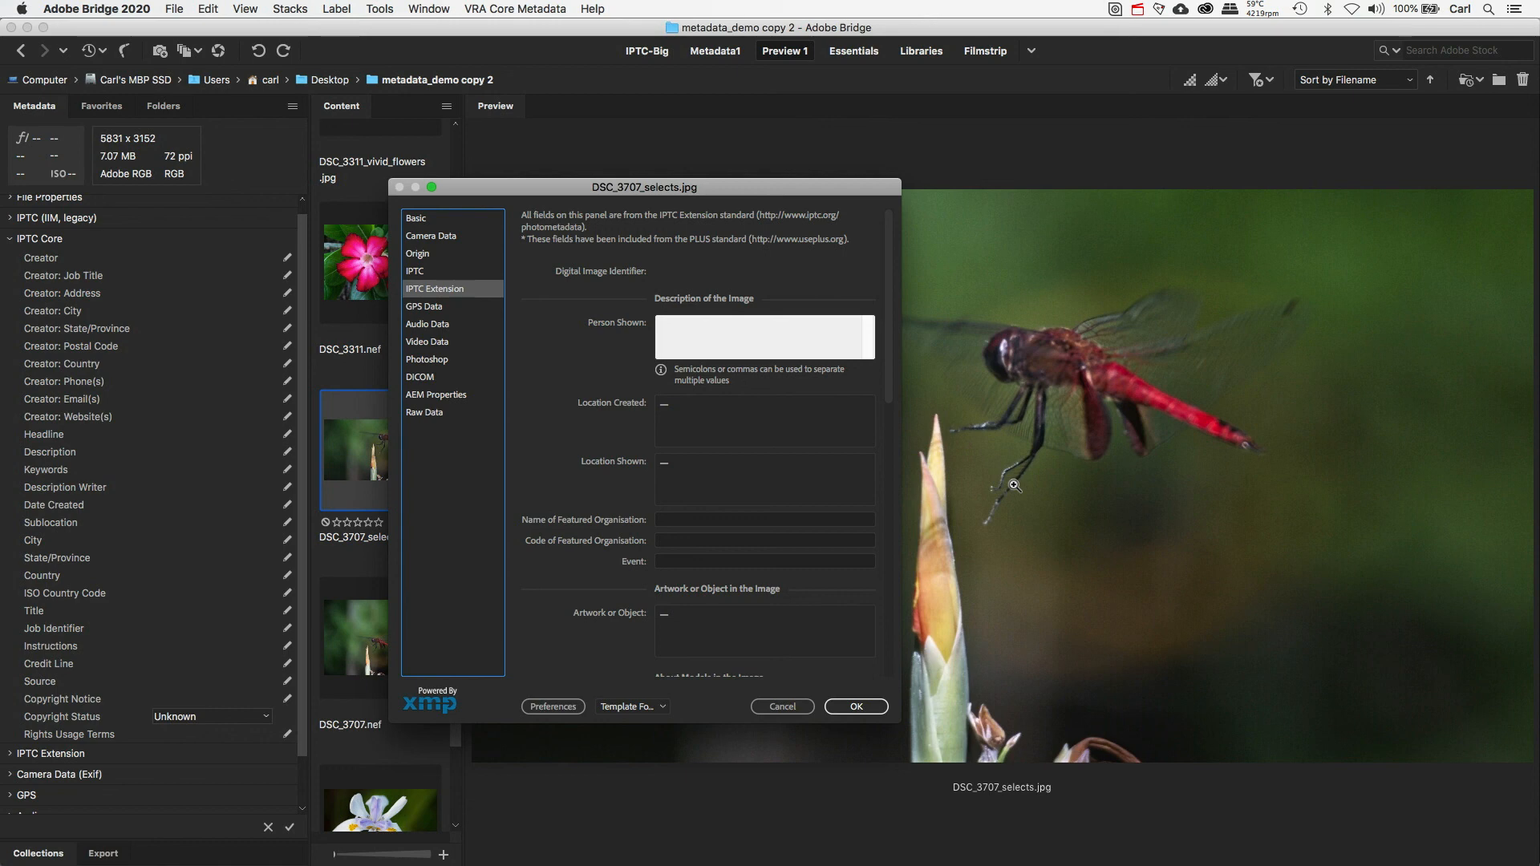
pyautogui.click(783, 707)
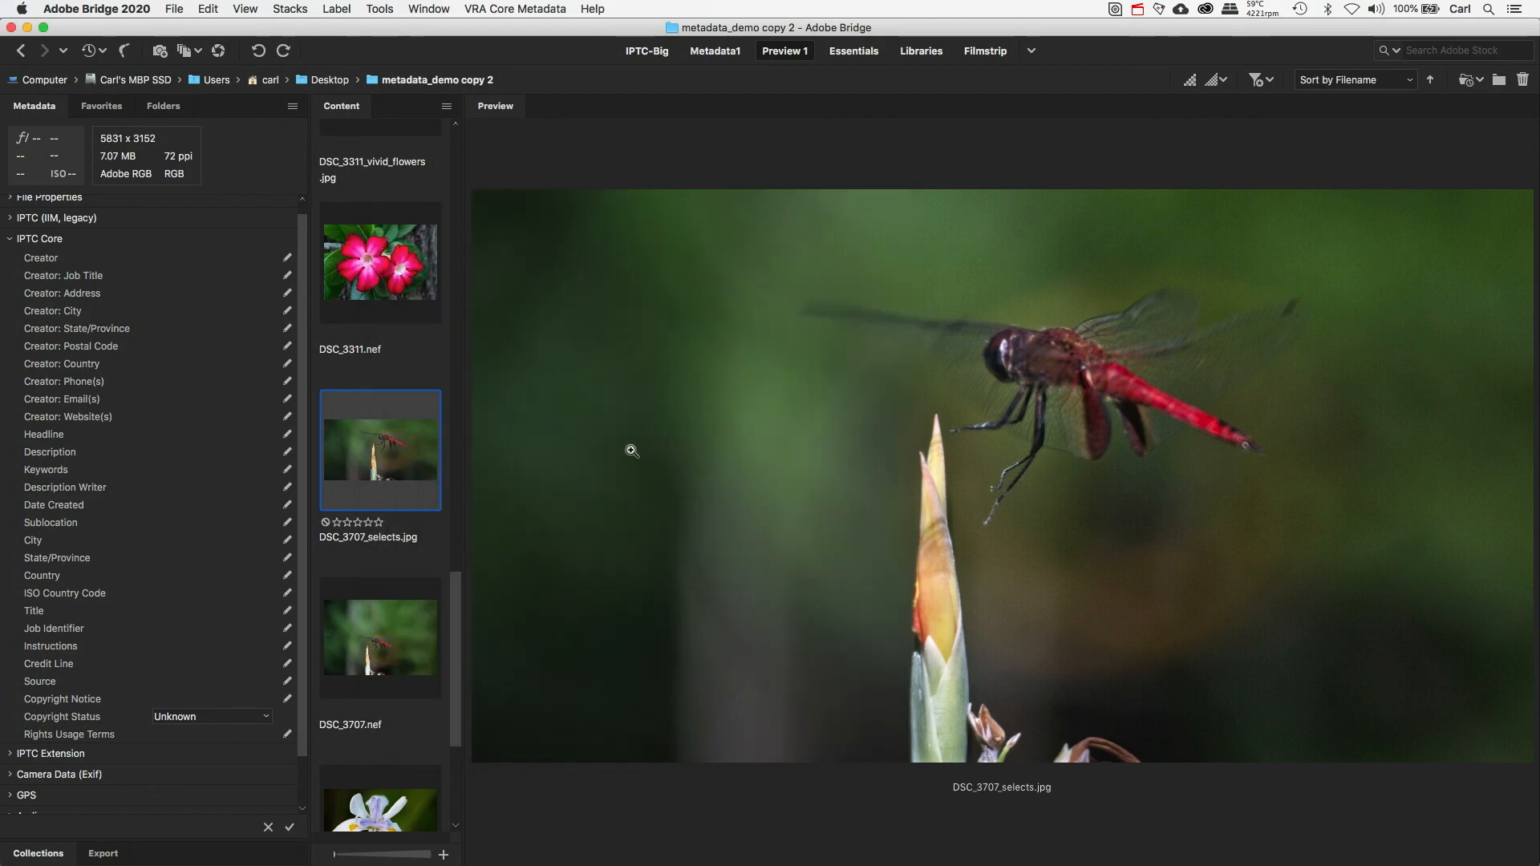
pyautogui.click(711, 53)
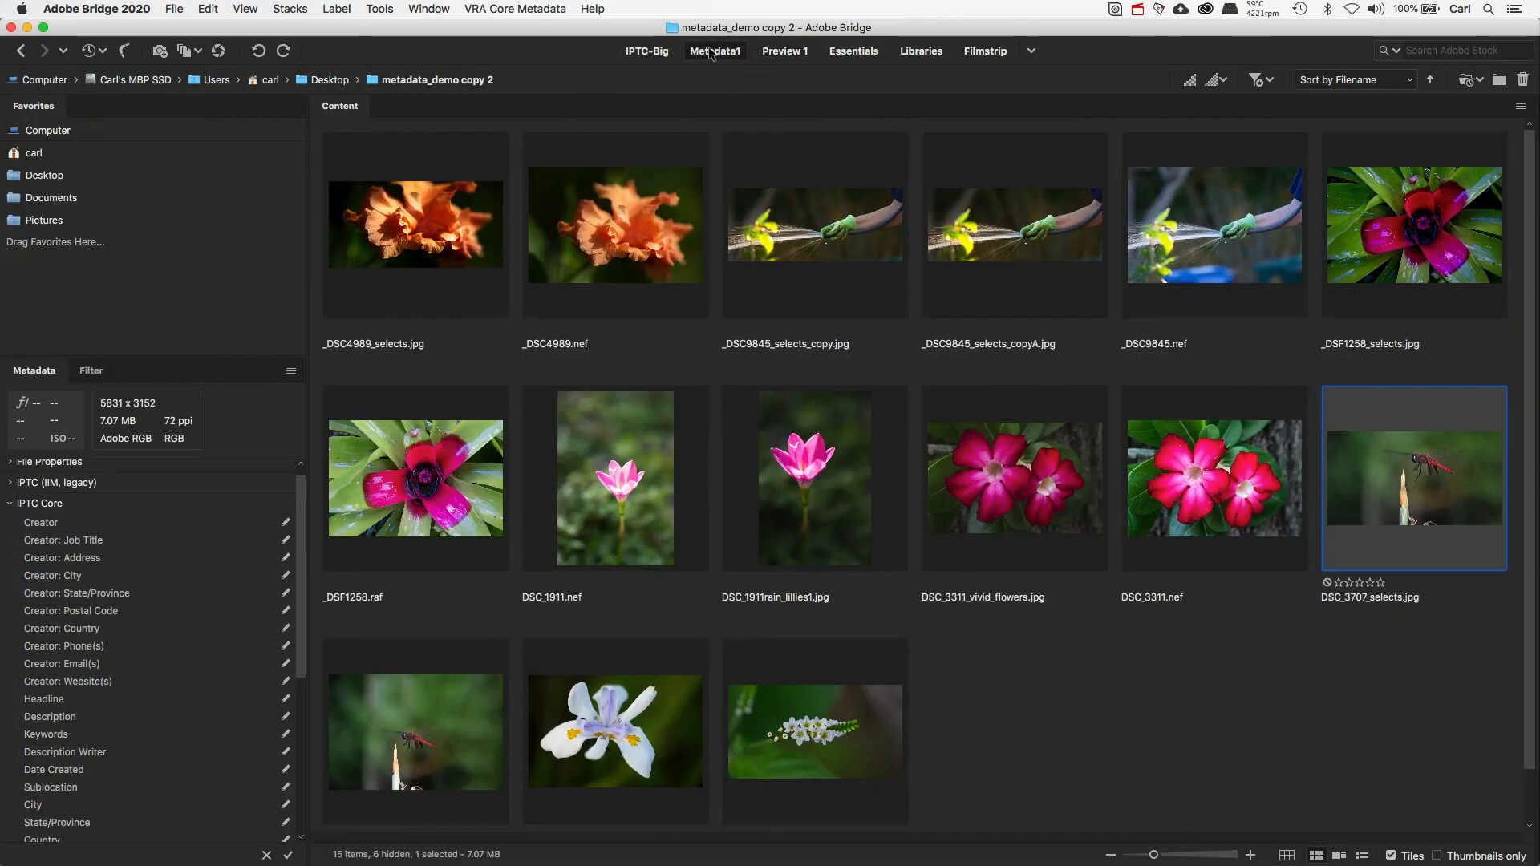